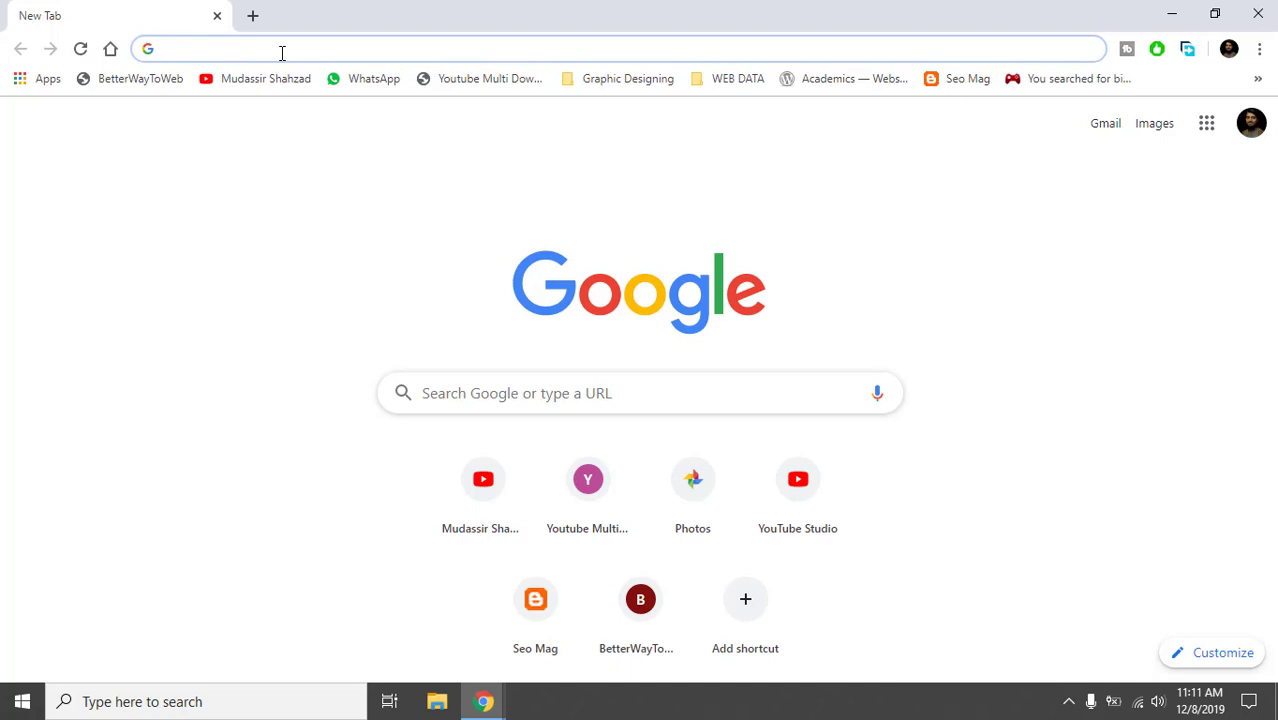
Search Google for 'google account create' using the suggested query.
text(gm)
key(BackSpace)
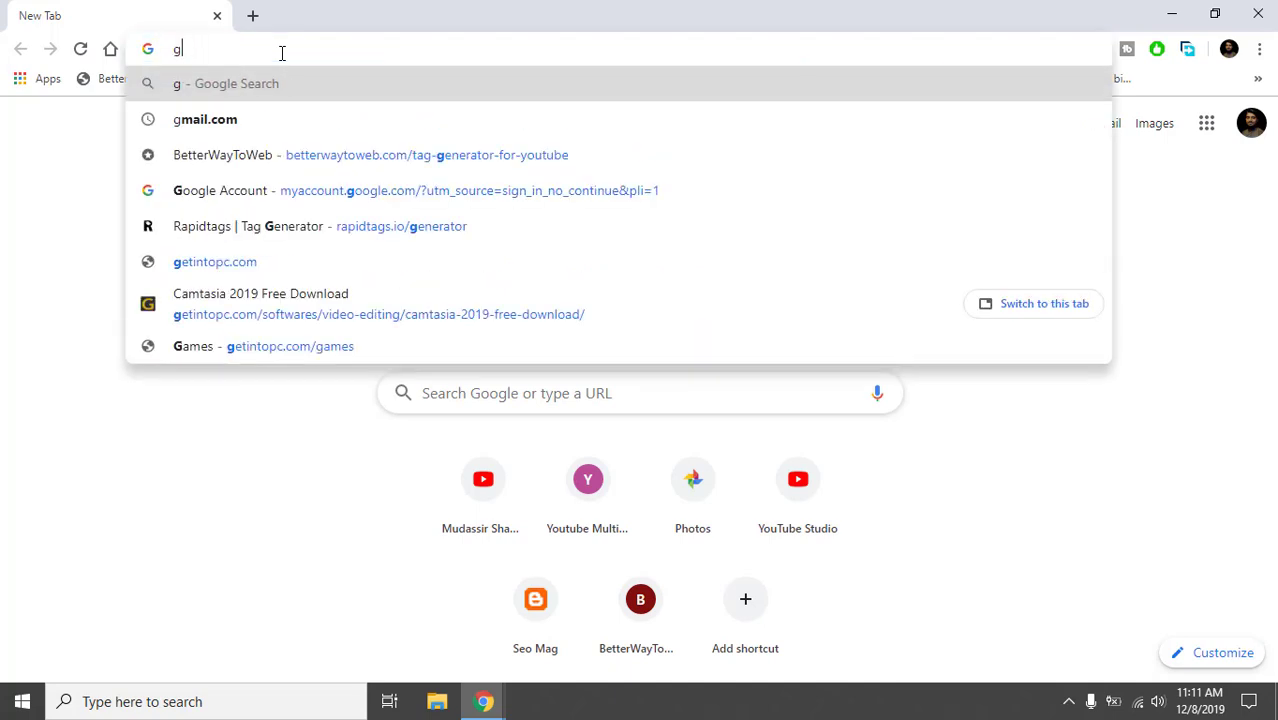
text(oogle acco)
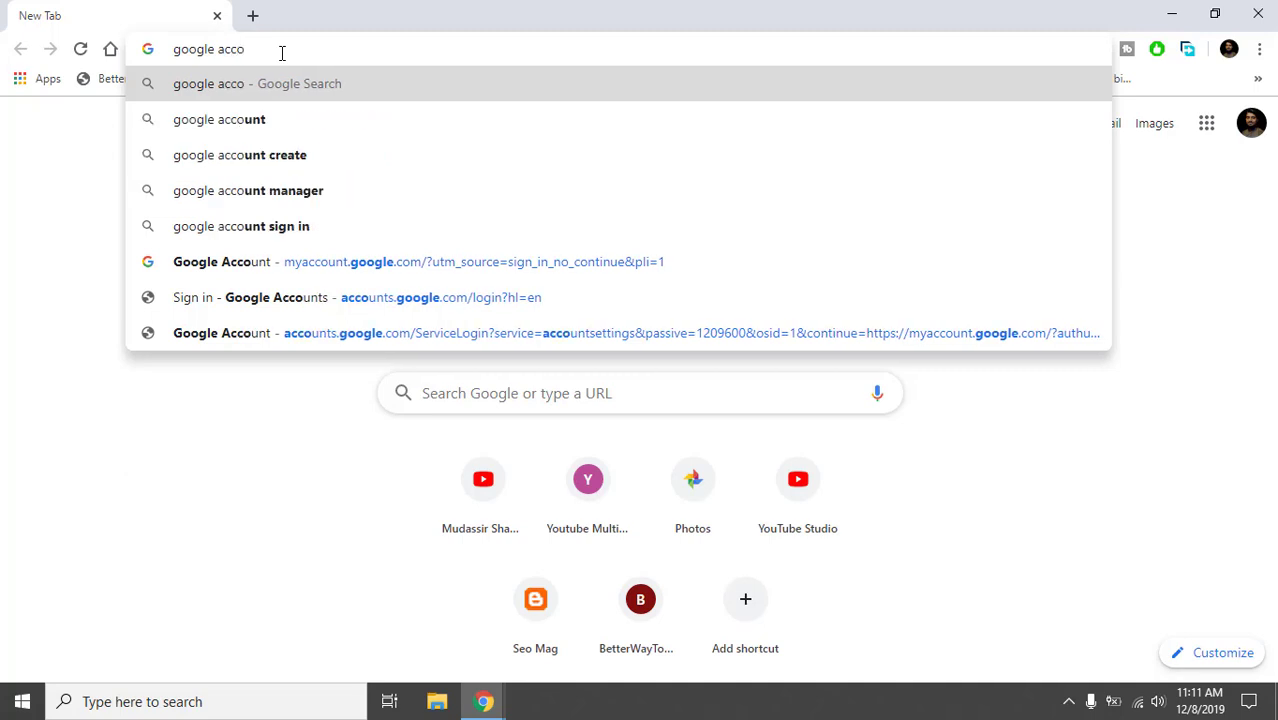
text(unt)
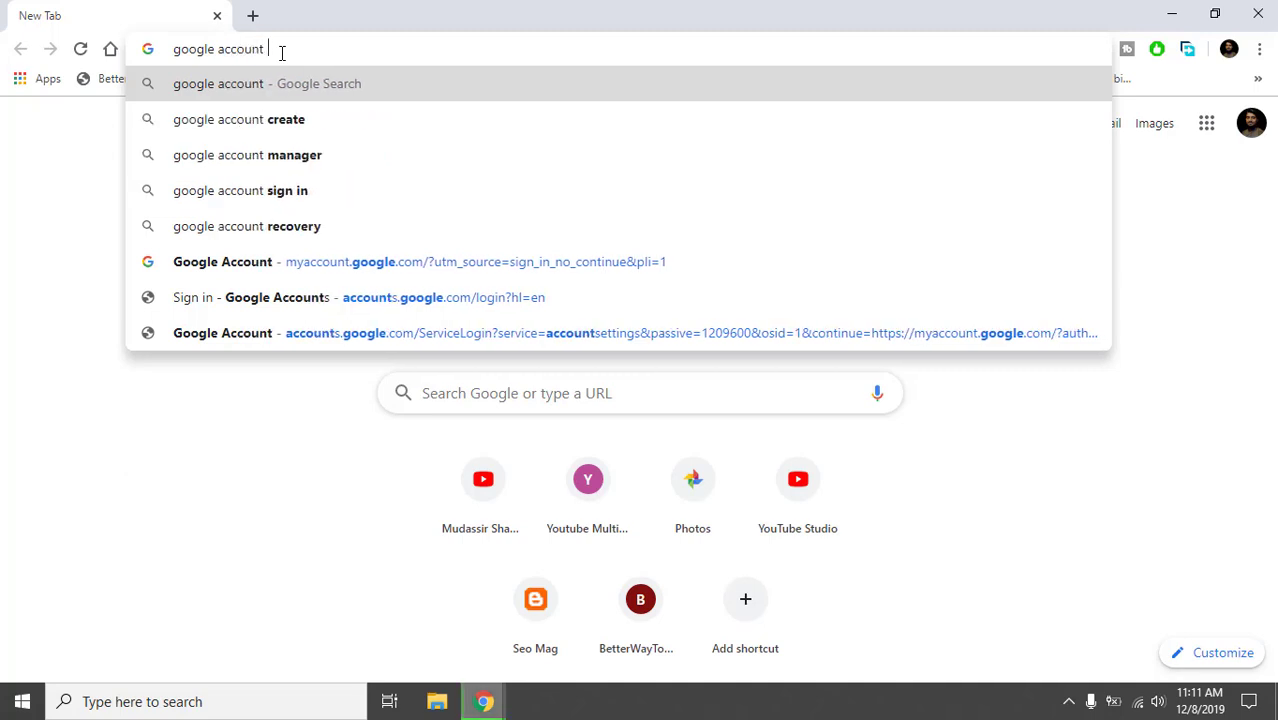
key(Down)
key(Return)
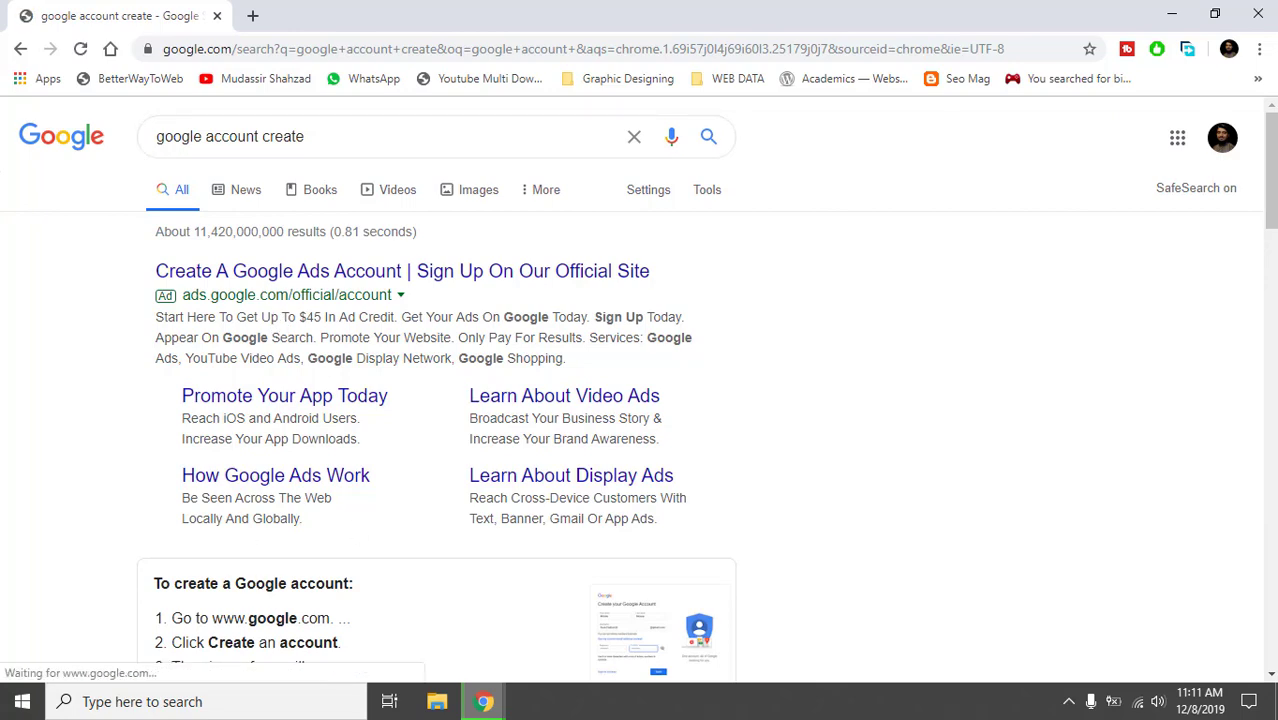
Open the Create a Google Account help article and its sign-up form in a new tab.
scroll(523, 364, down, 7)
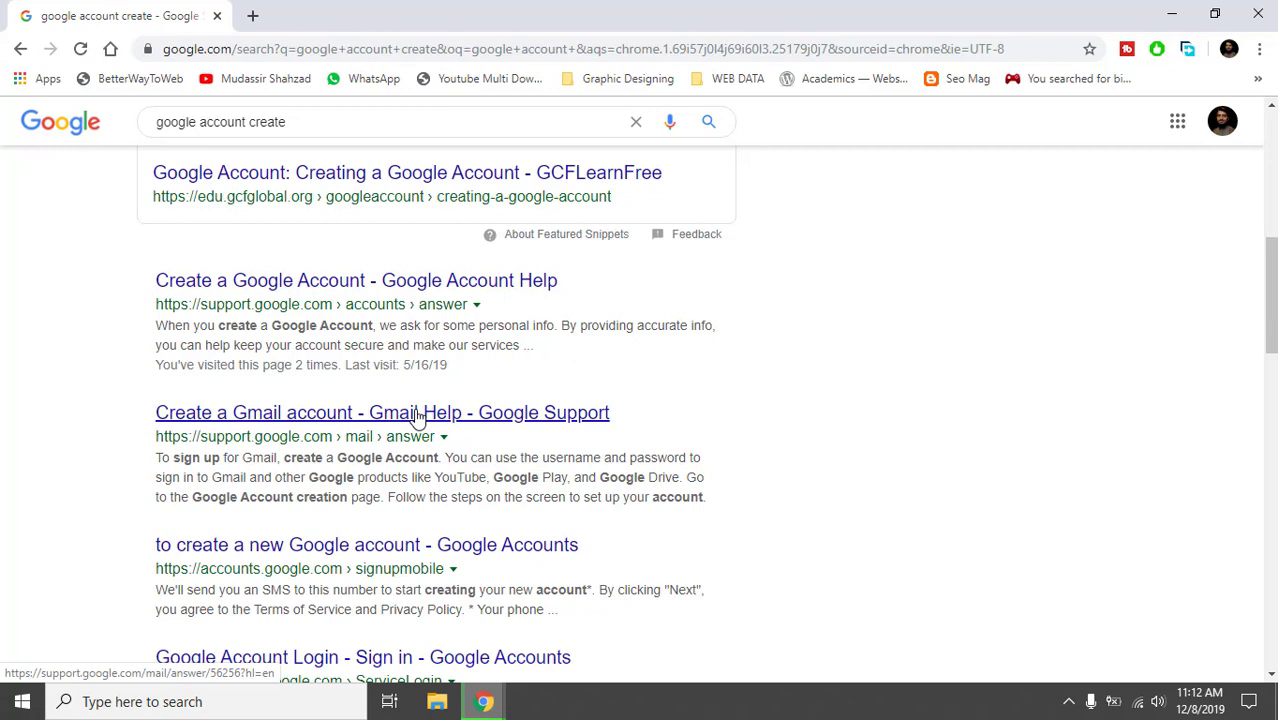
click(300, 677)
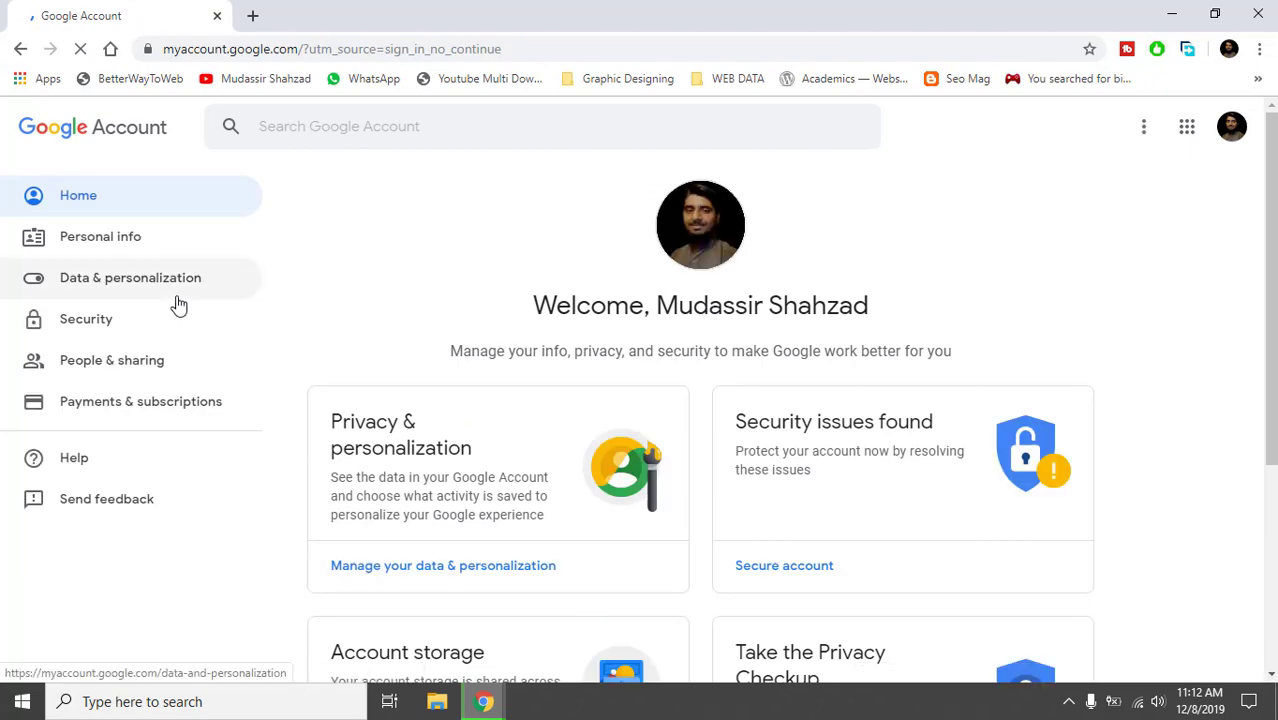
click(15, 58)
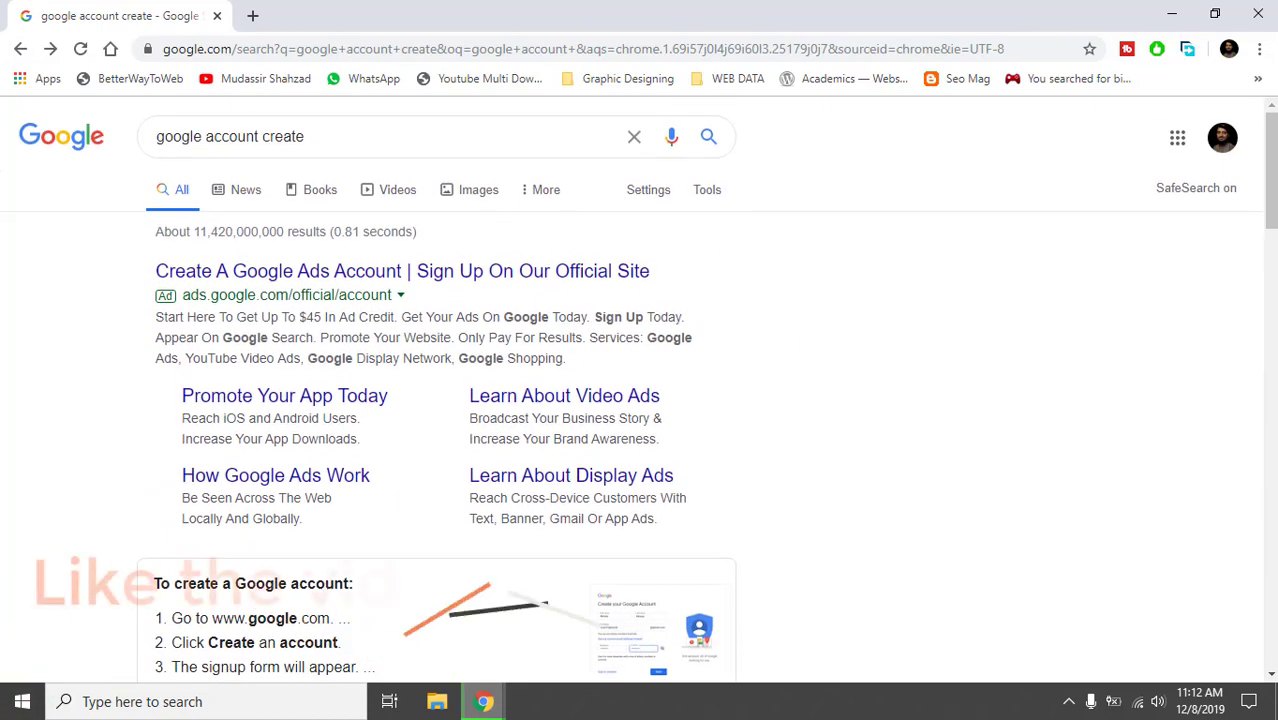
drag(1272, 218, 1272, 298)
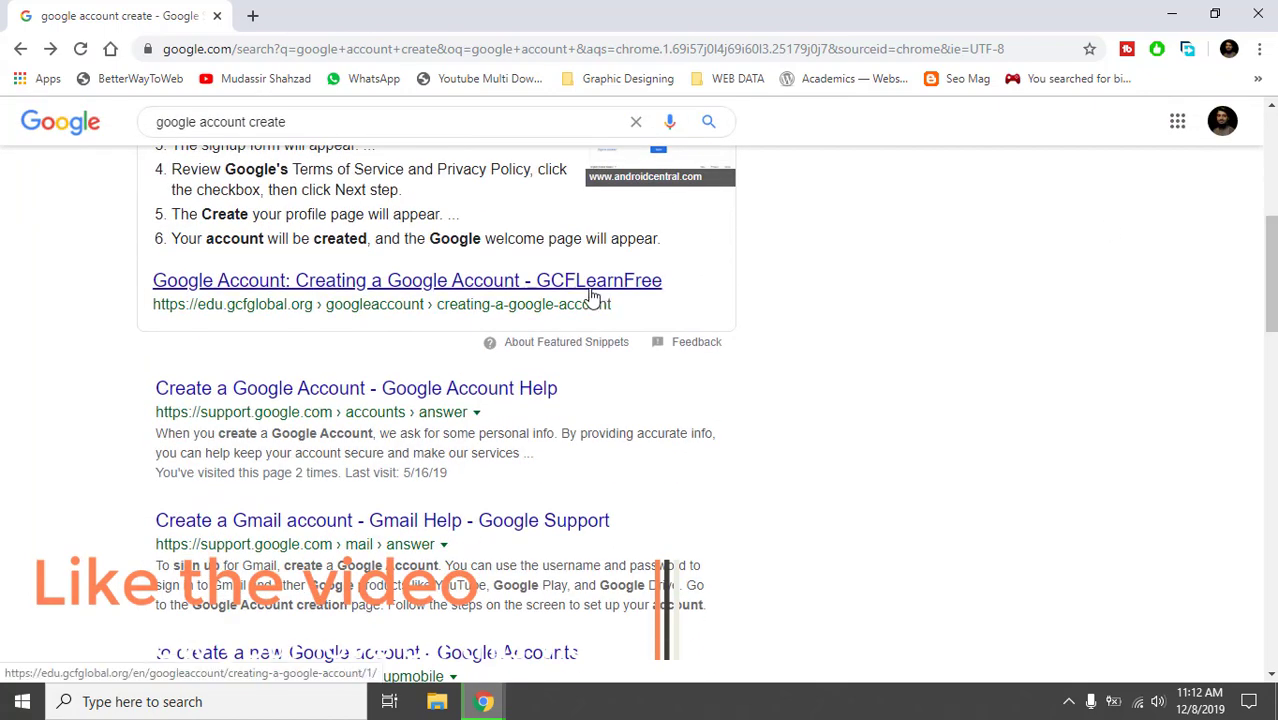
click(340, 407)
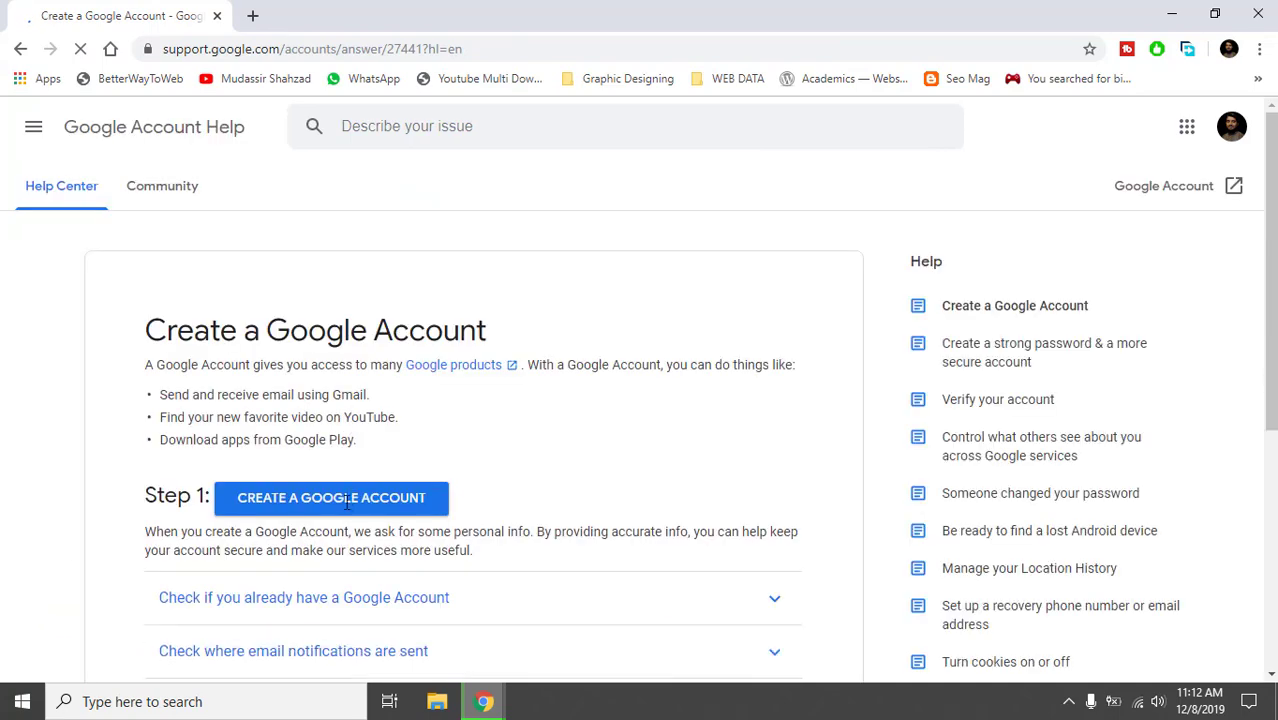
click(345, 505)
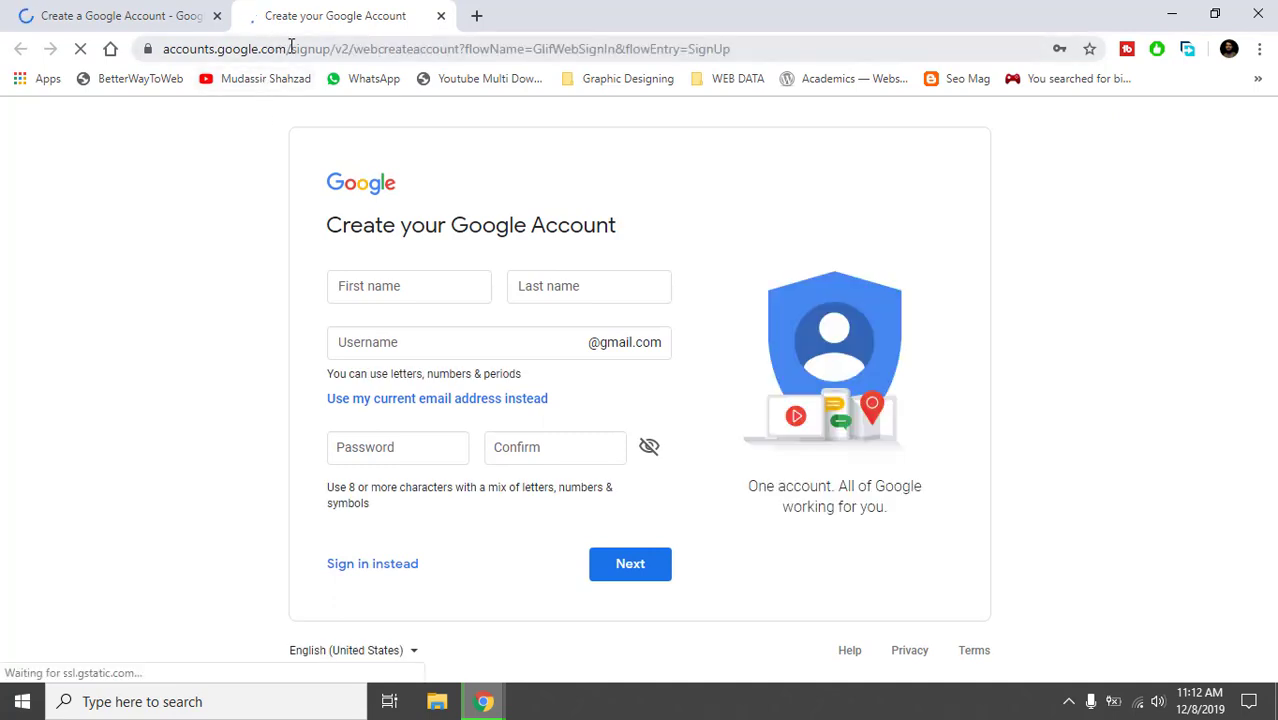
Enter the new account's first name and last name on the sign-up form.
drag(291, 48, 327, 48)
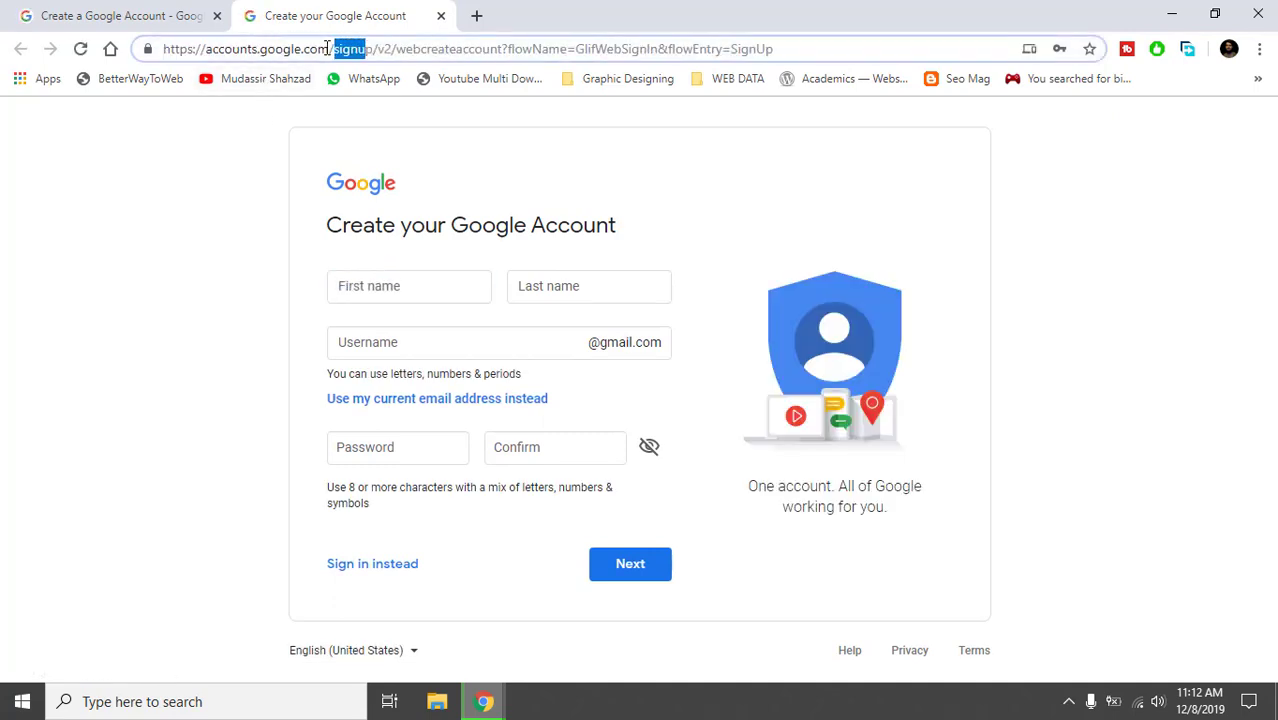
click(327, 48)
click(250, 165)
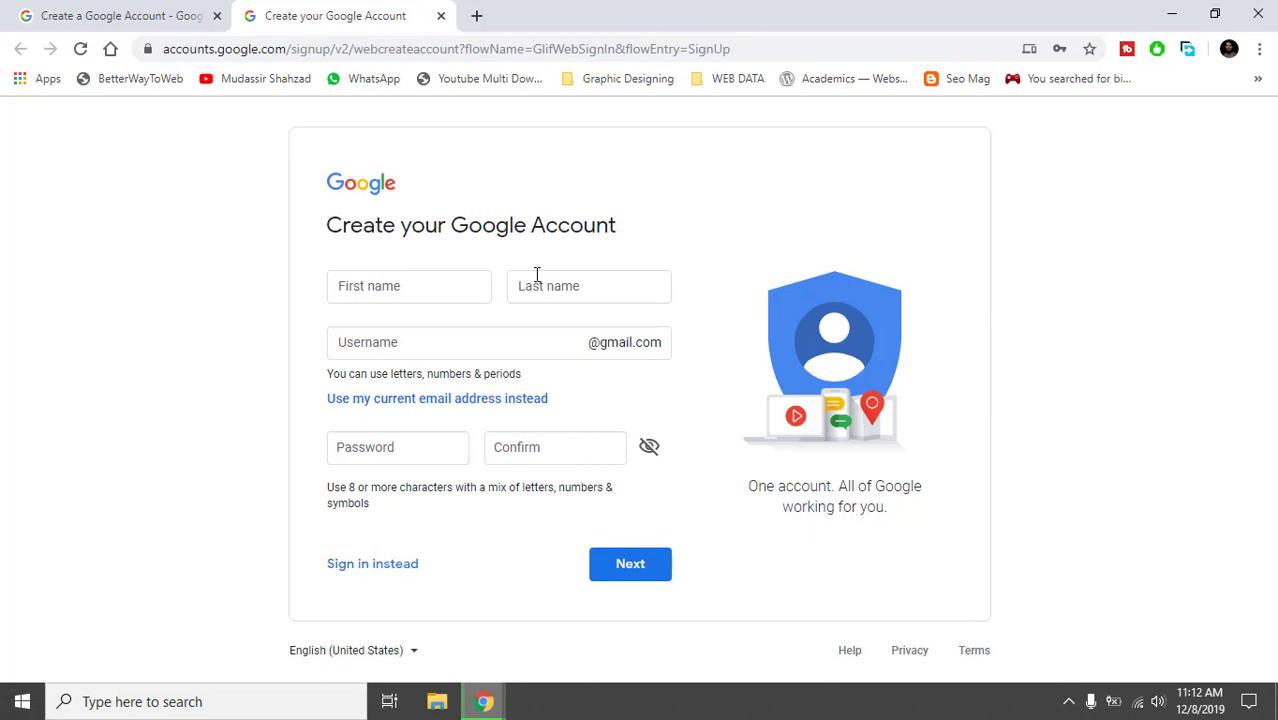
click(467, 278)
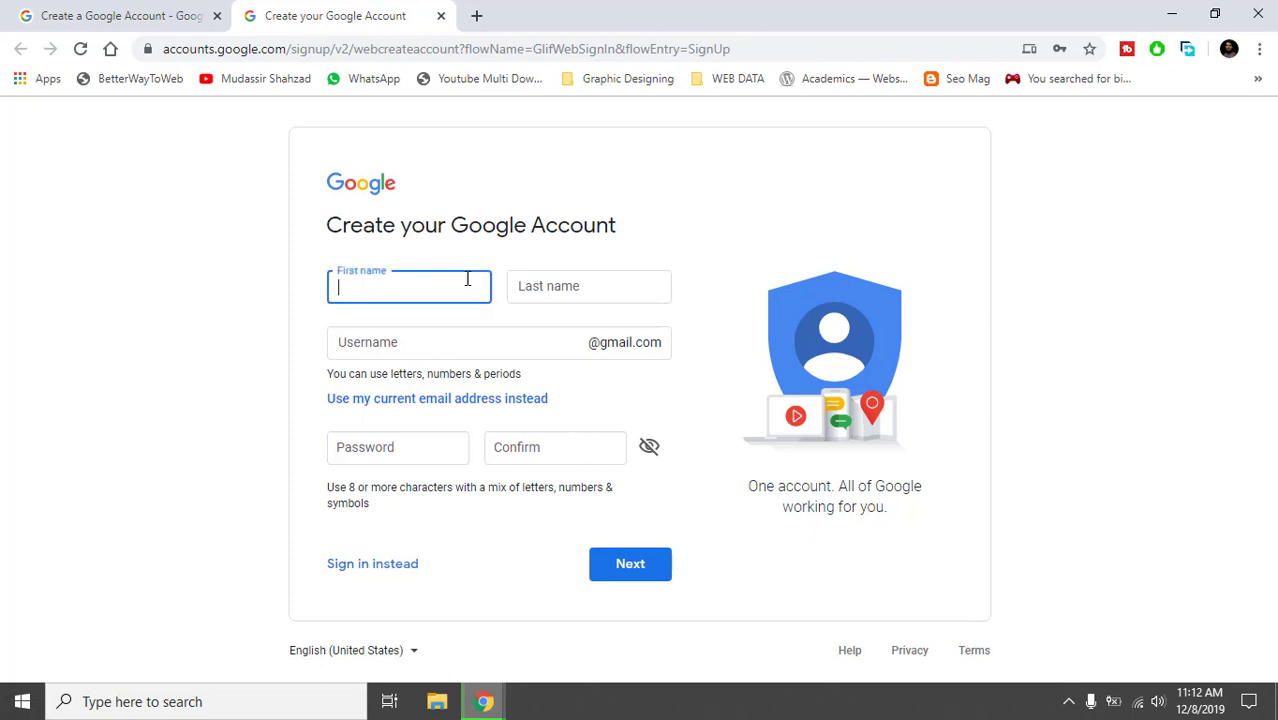
click(290, 331)
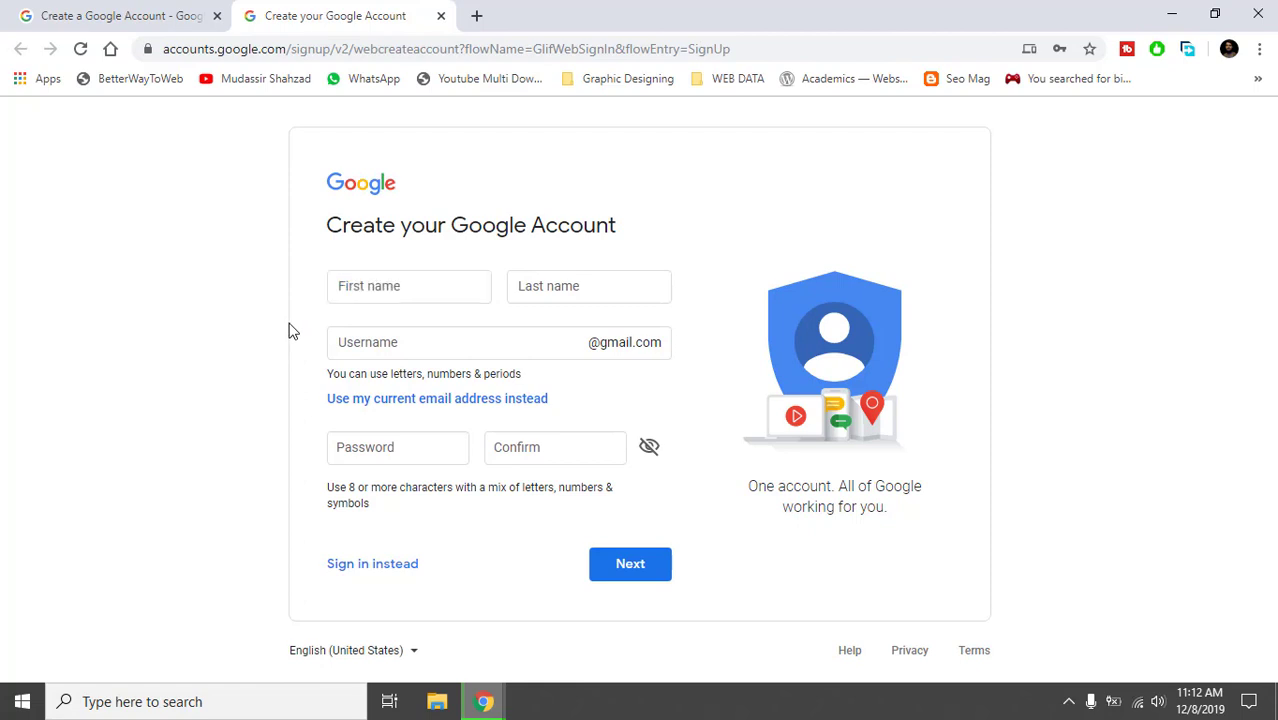
click(375, 298)
click(612, 293)
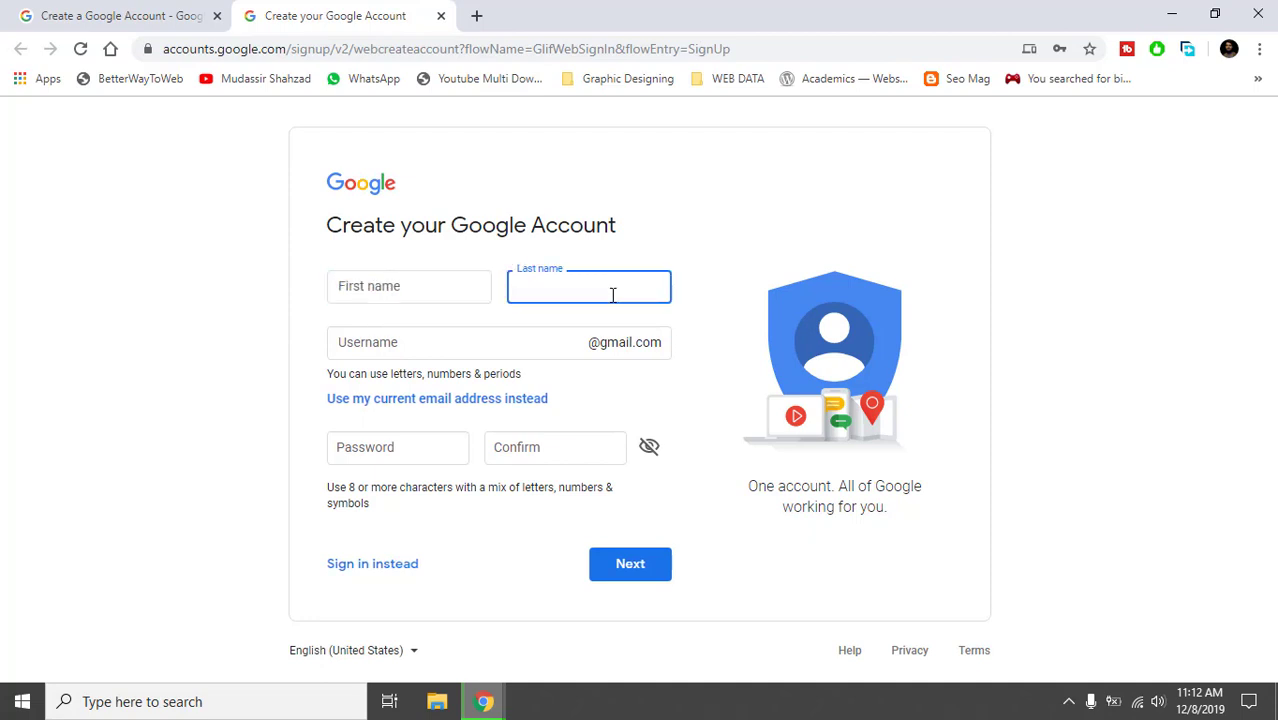
click(686, 305)
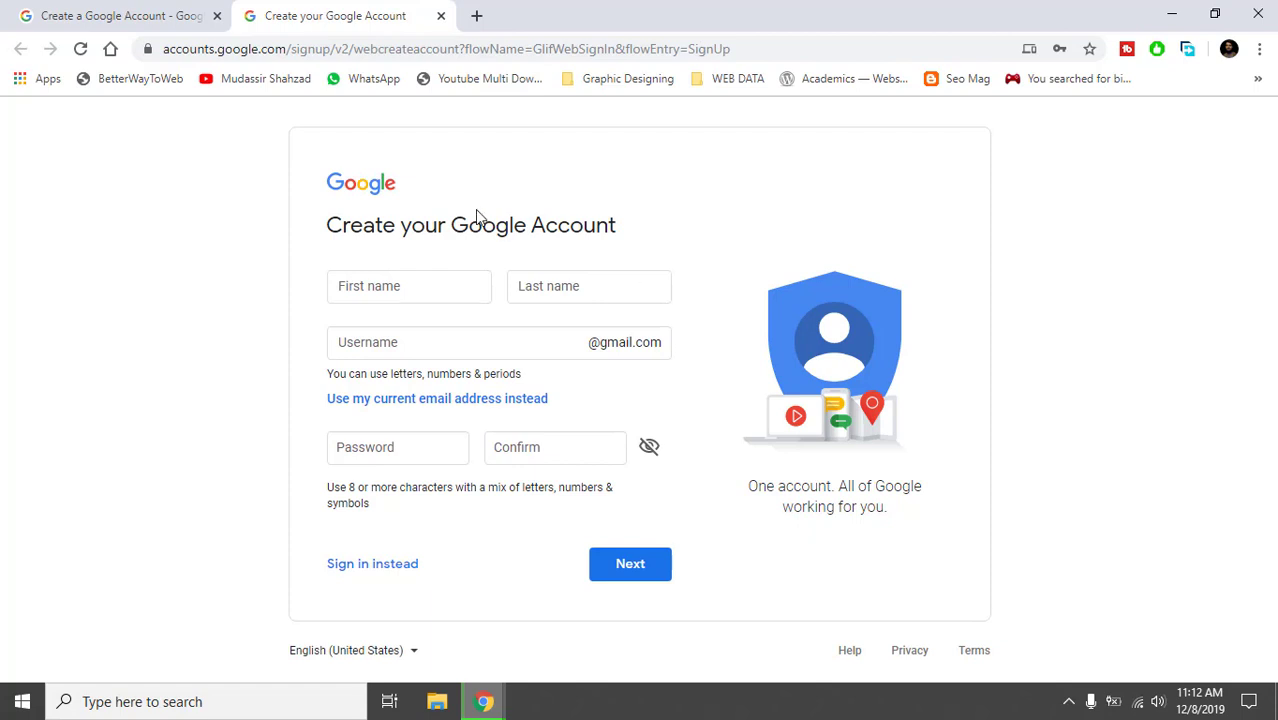
click(384, 288)
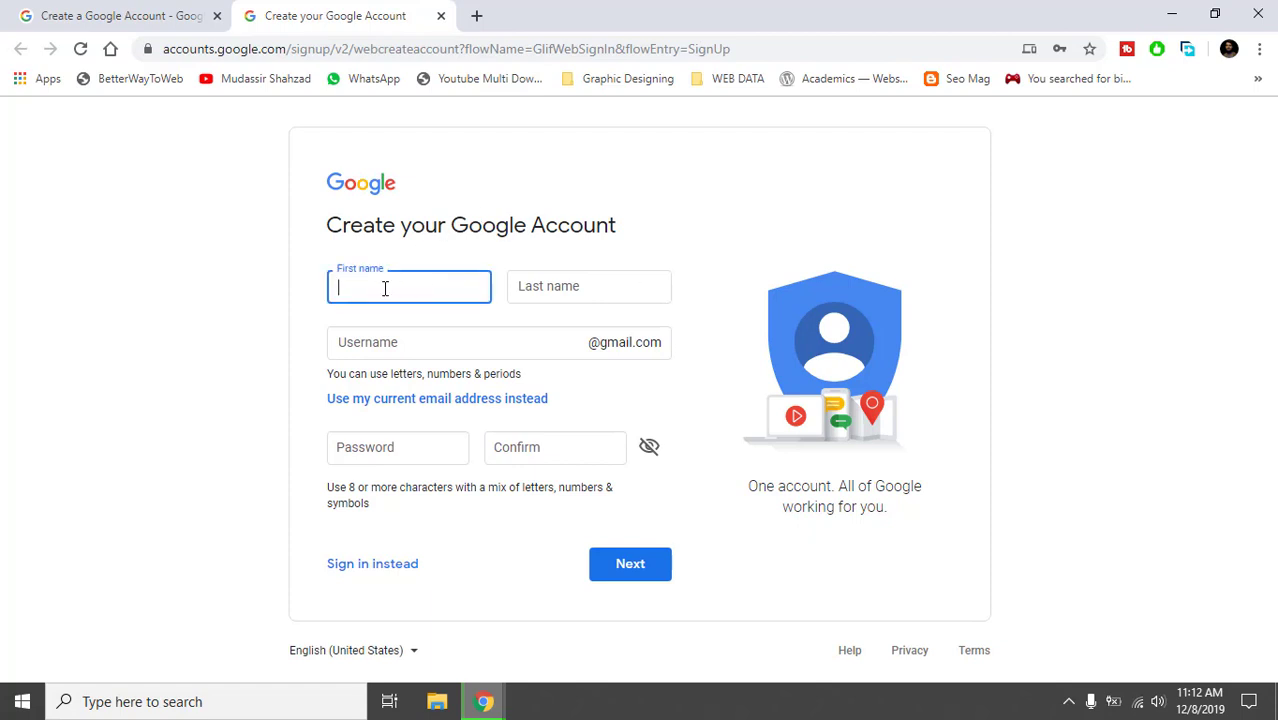
key(Tab)
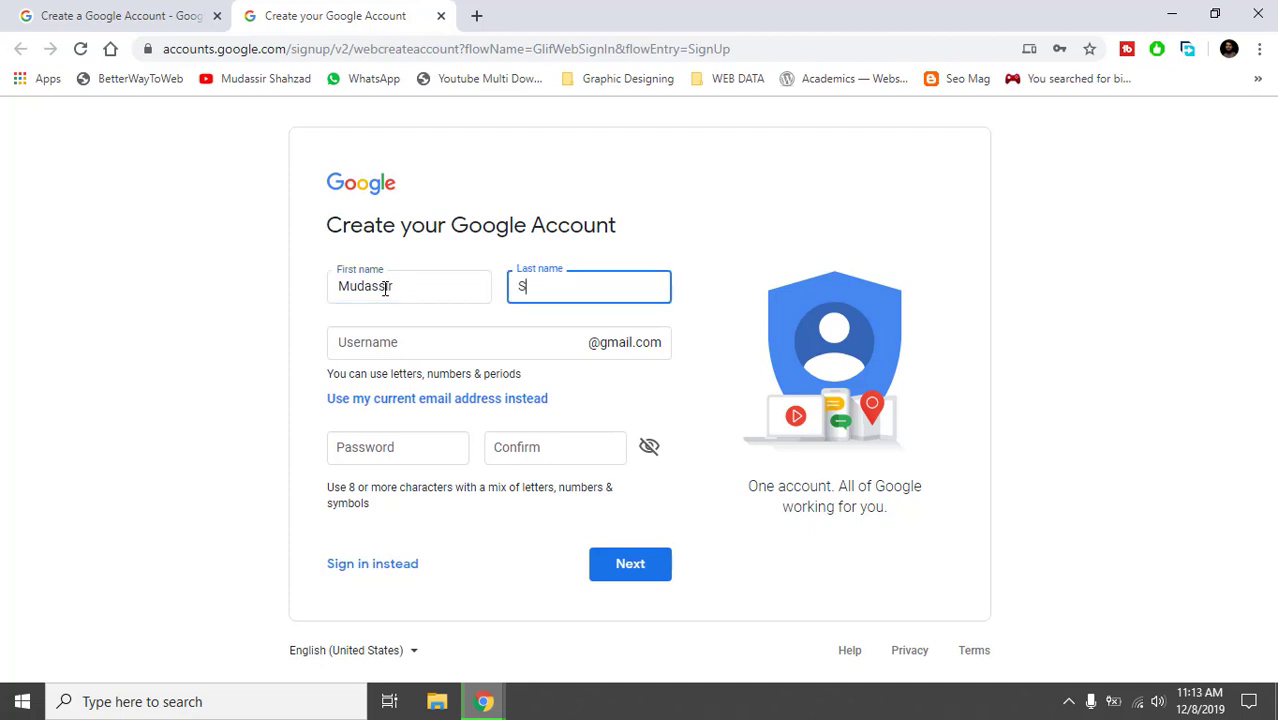
Enter a Gmail username, then type the password in both password fields.
click(358, 335)
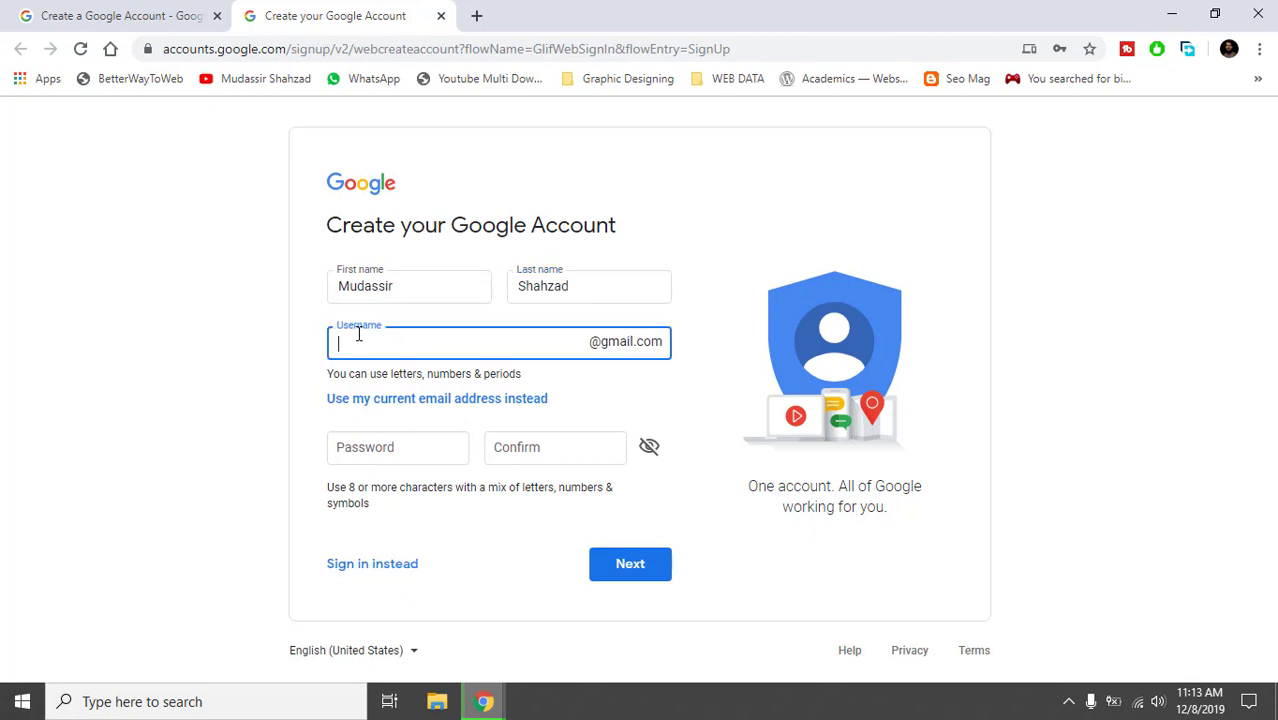
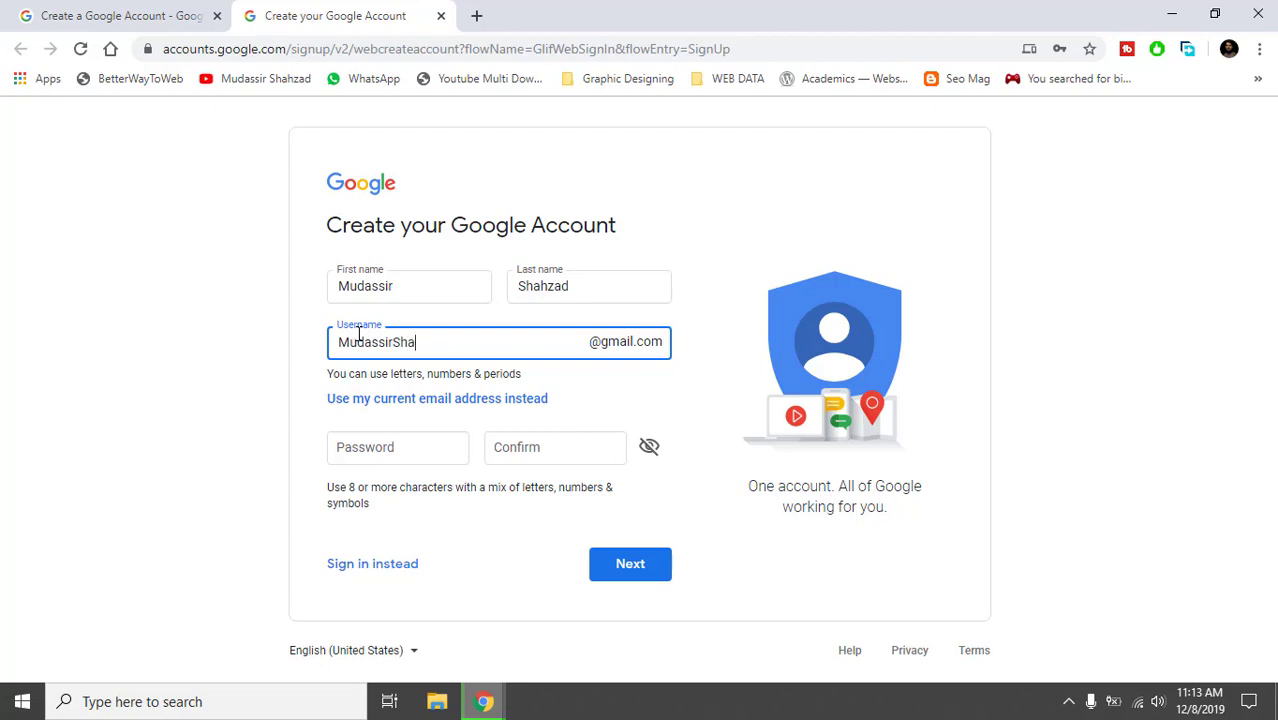
click(399, 448)
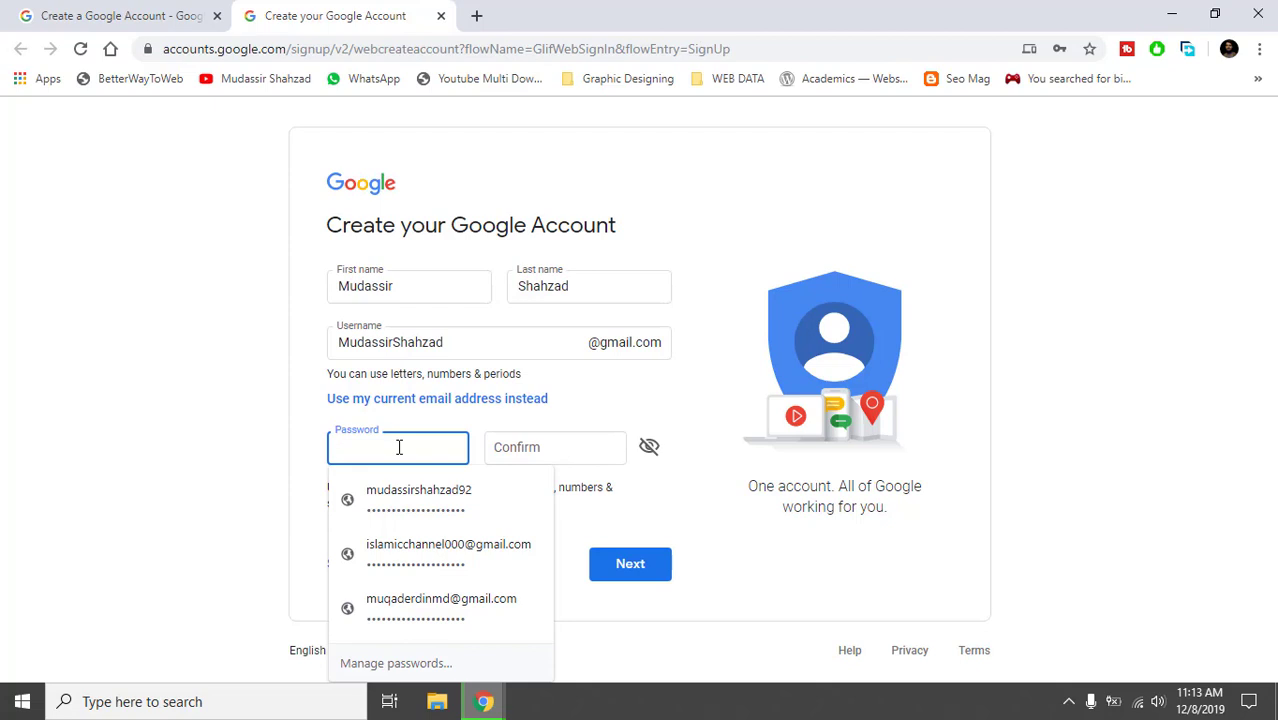
click(415, 497)
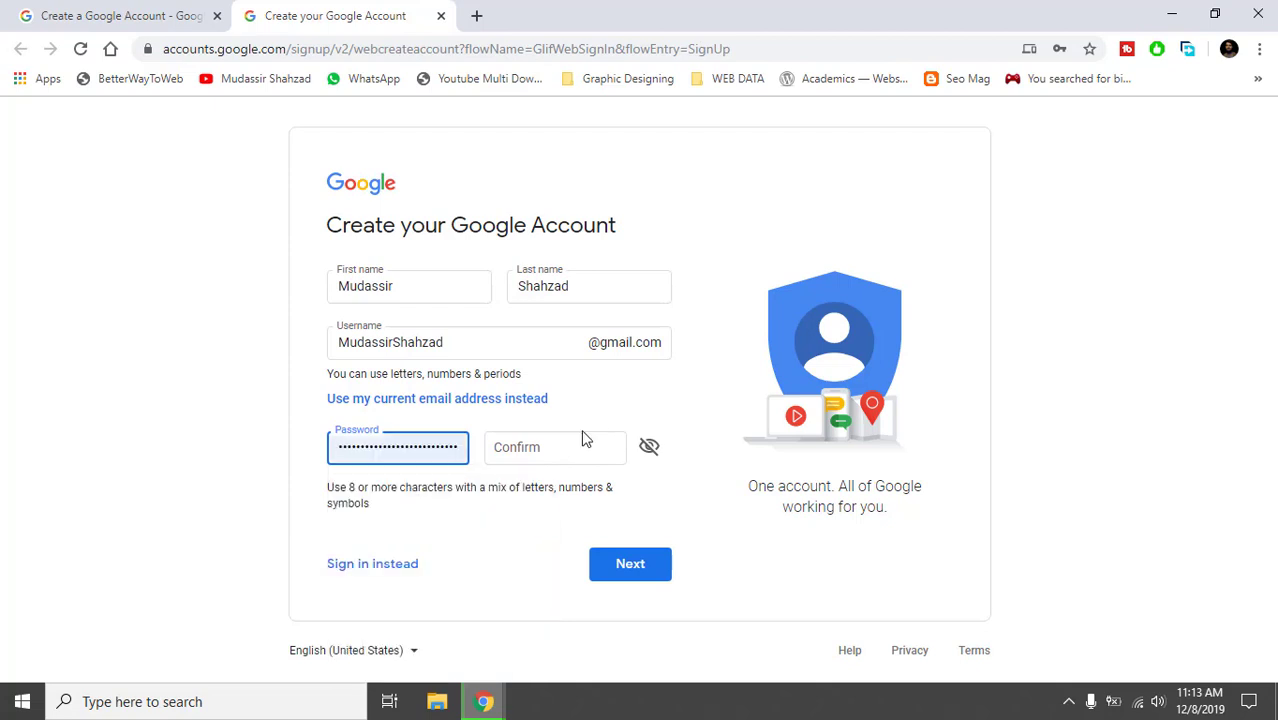
click(590, 455)
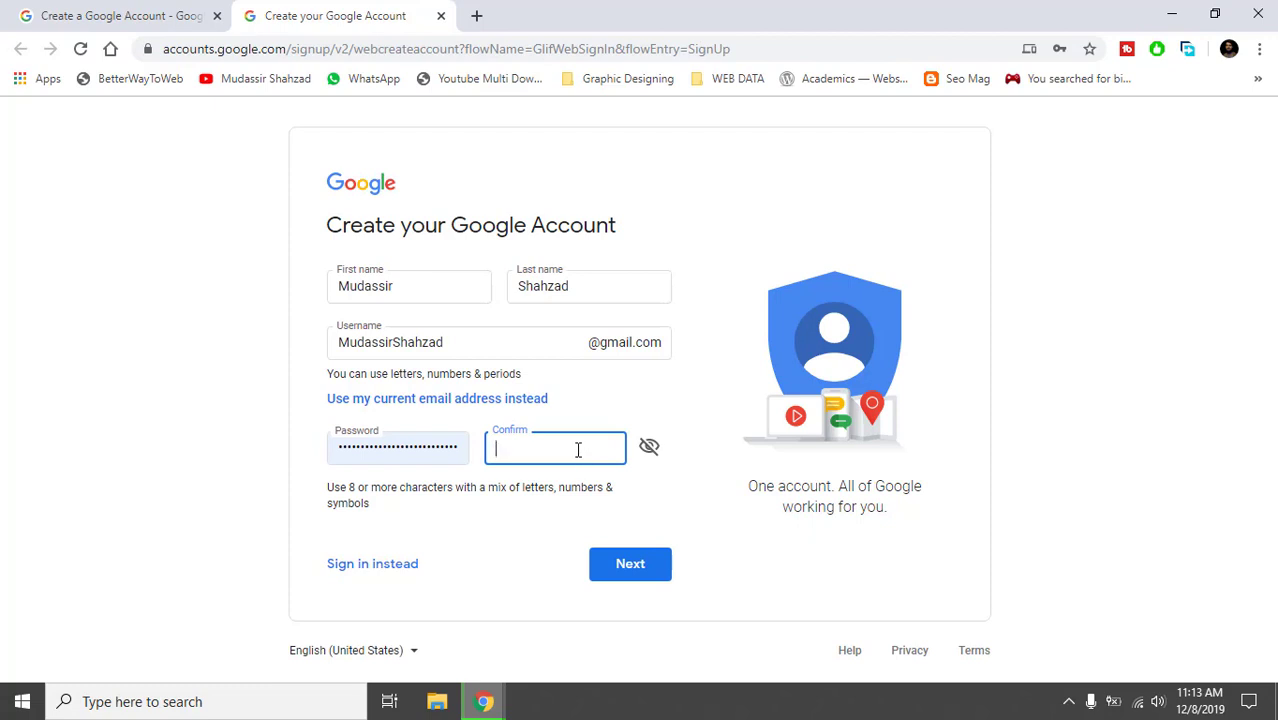
click(407, 445)
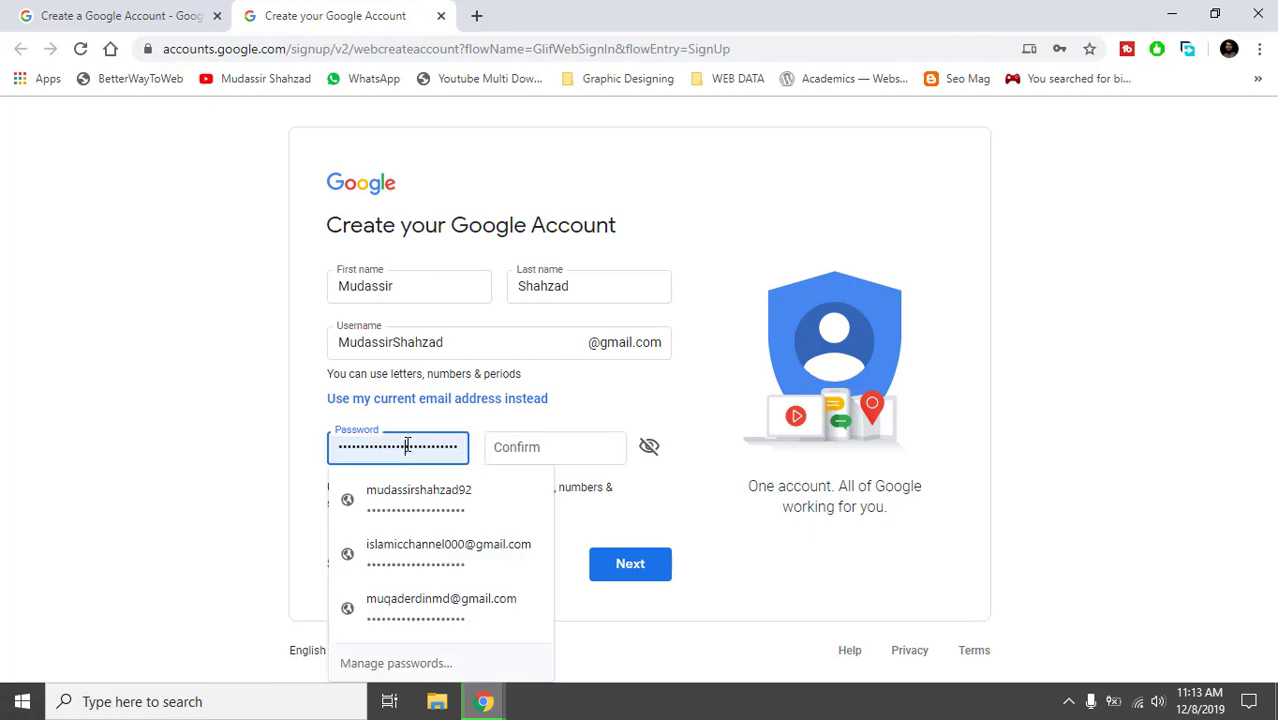
key(ctrl+a)
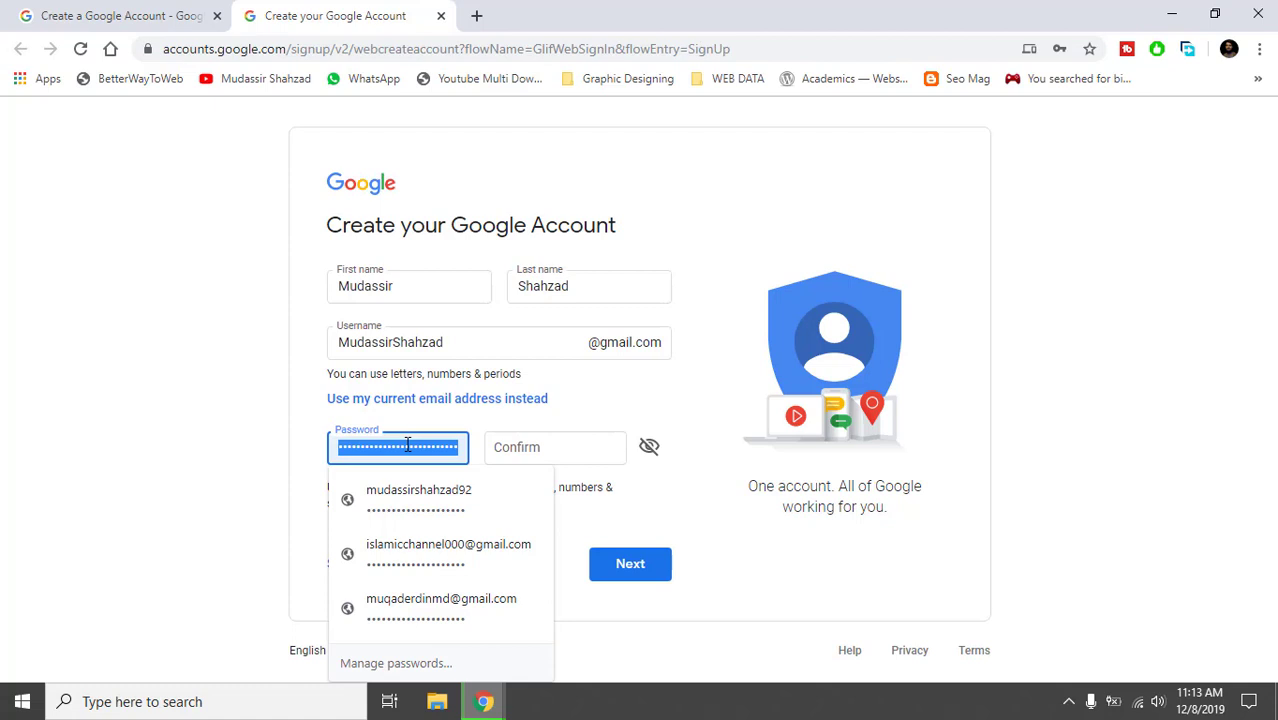
text(••••)
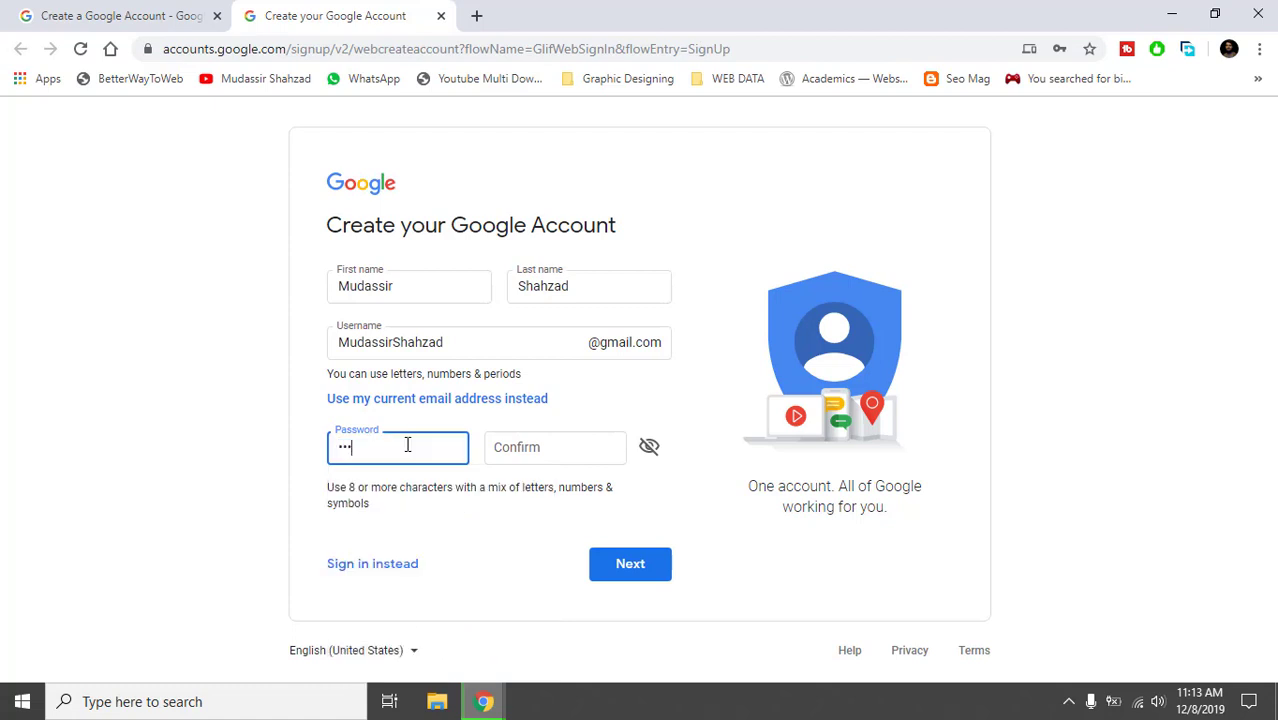
text(•••••)
key(Tab)
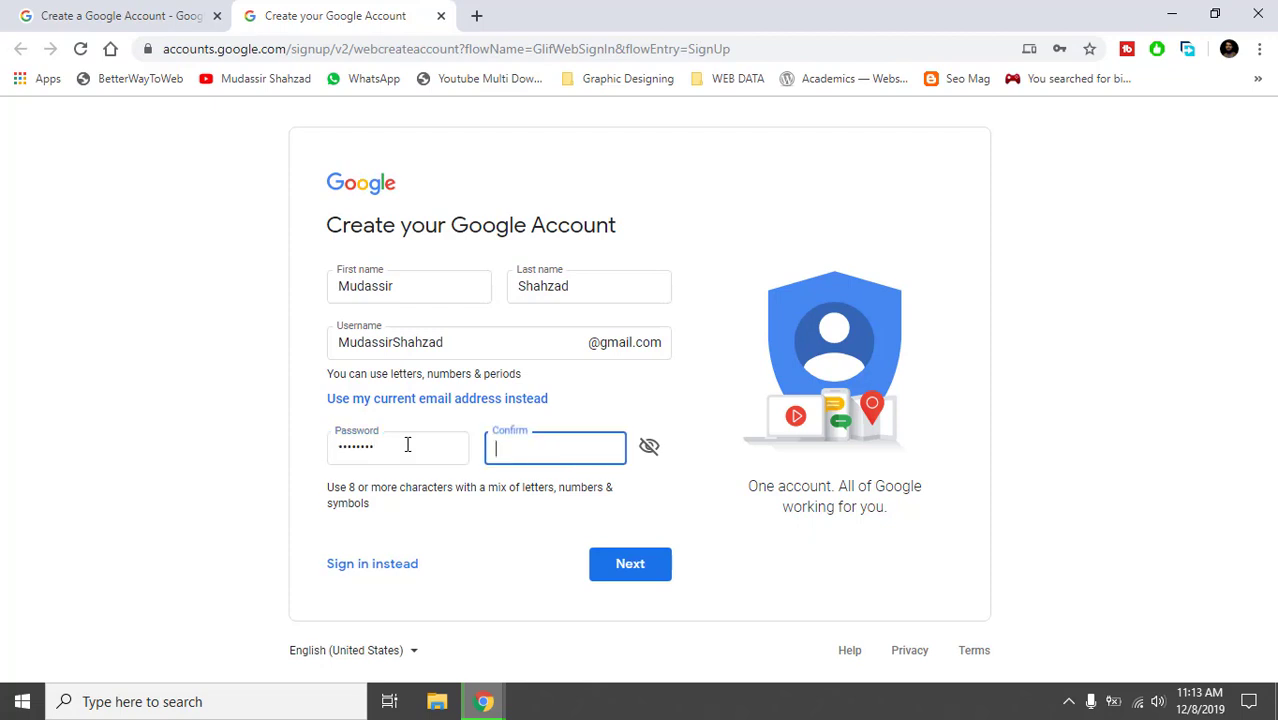
text(•••••••••)
click(565, 549)
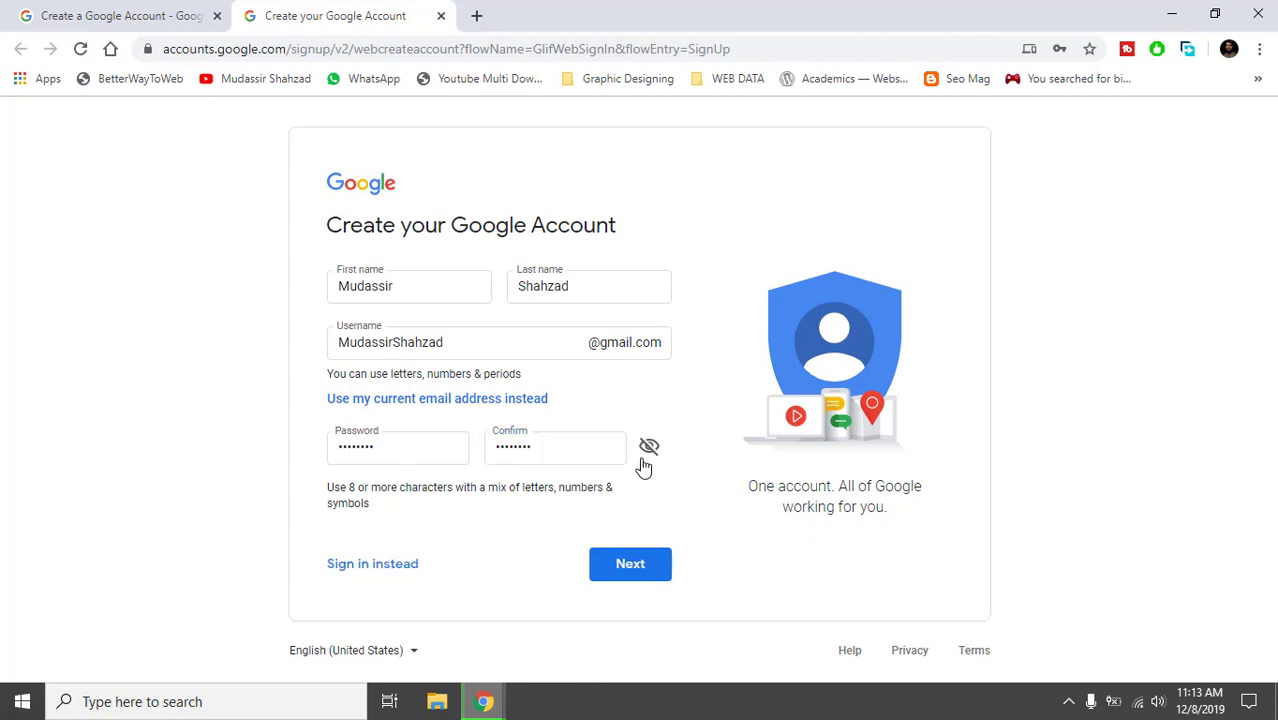
Submit the form, then append 0331 to the taken username.
click(612, 564)
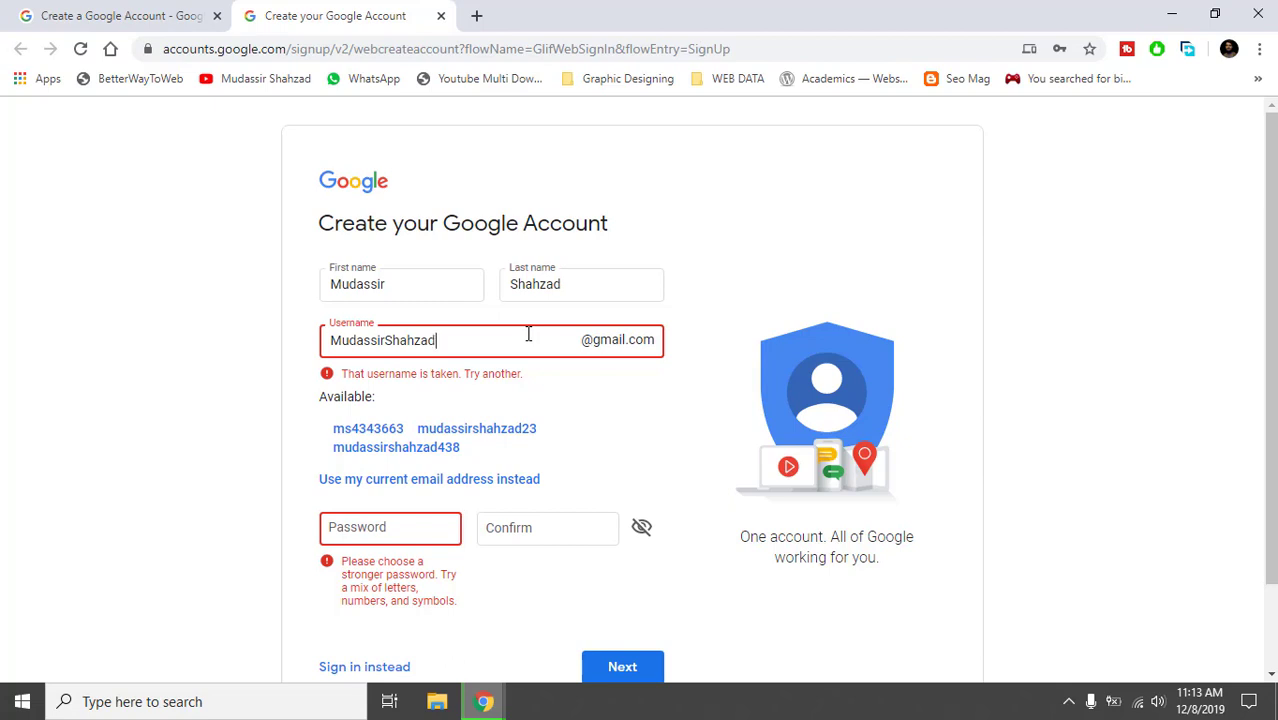
text(0331)
double_click(462, 342)
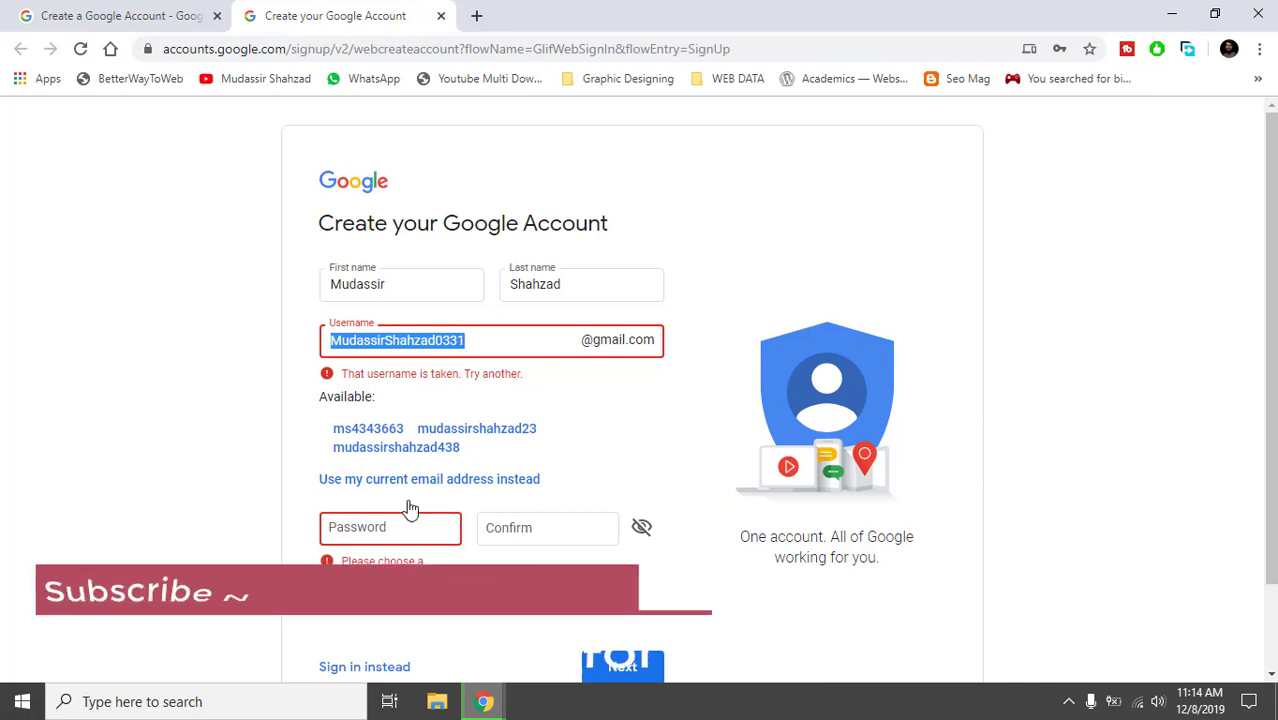
Paste the password into Password and Confirm, then resubmit the form.
click(386, 536)
key(ctrl+v)
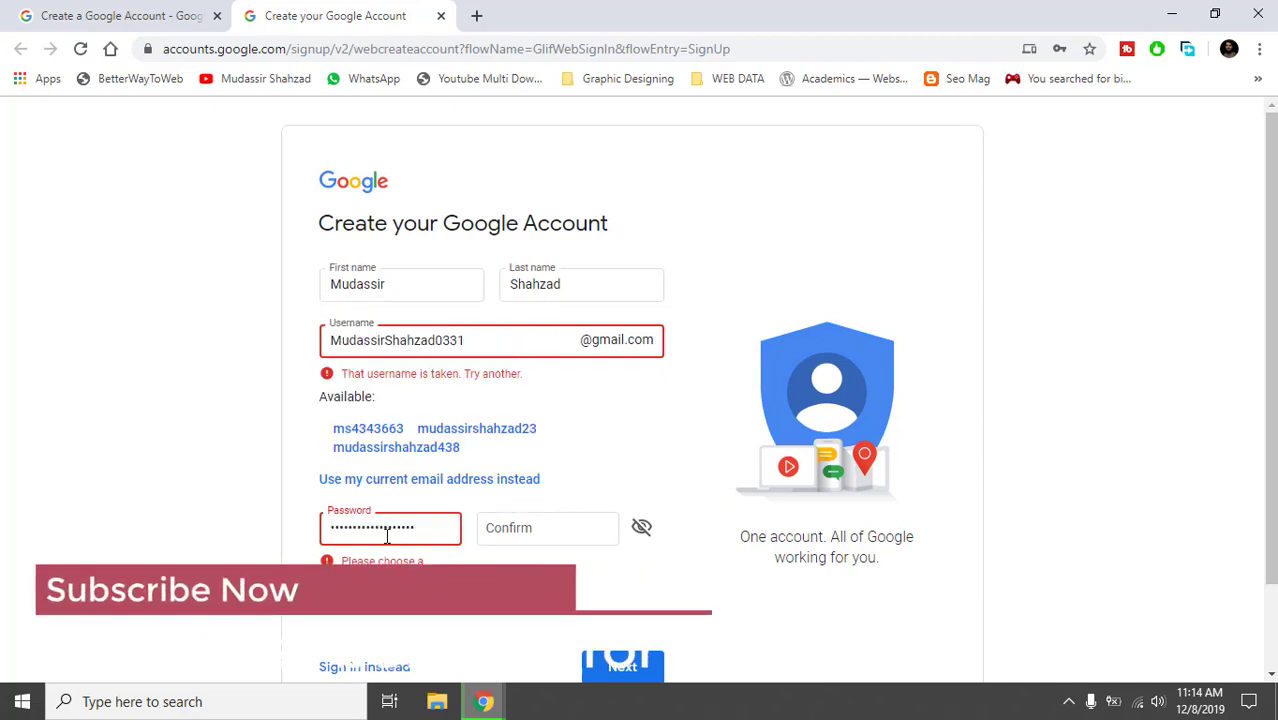
click(490, 528)
key(ctrl+v)
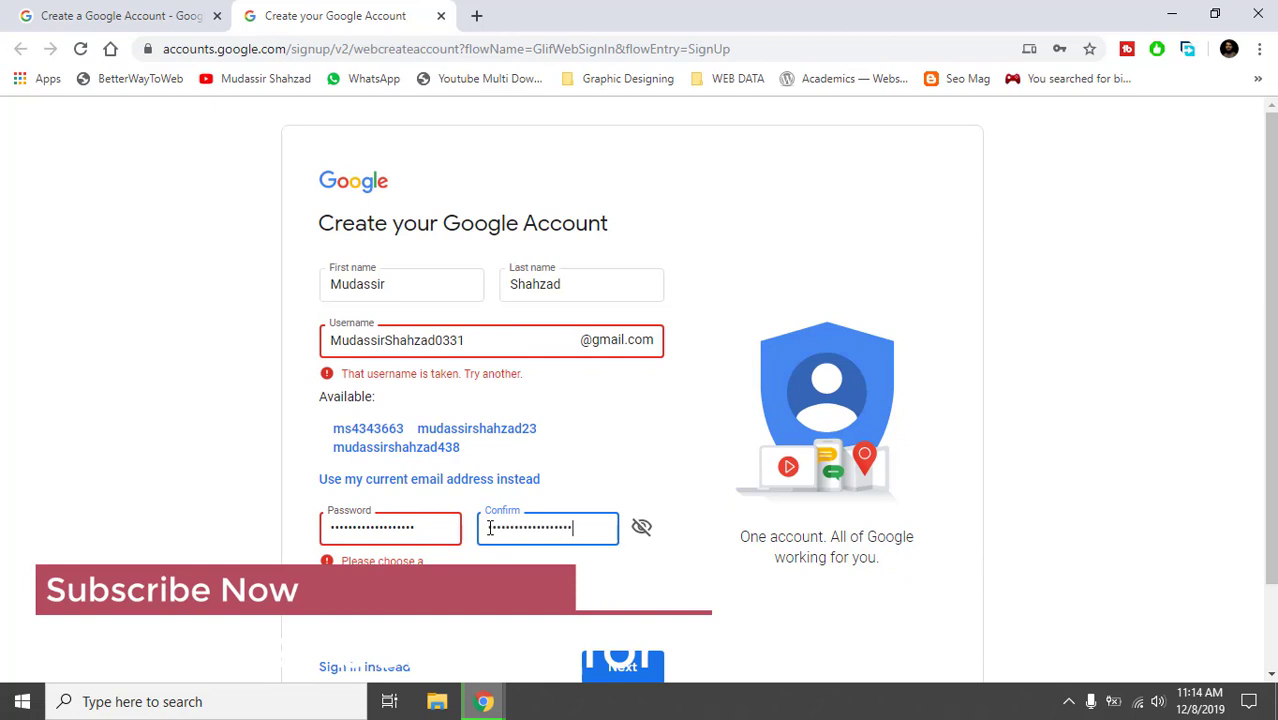
click(610, 421)
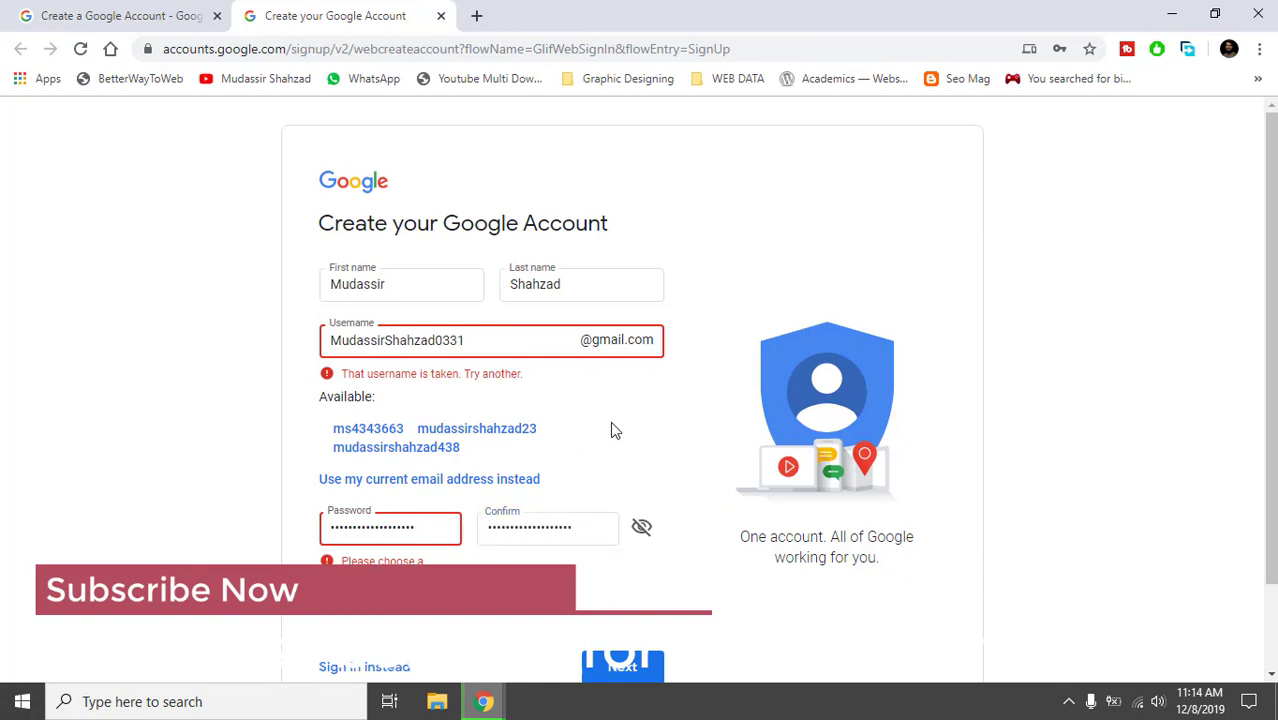
click(623, 665)
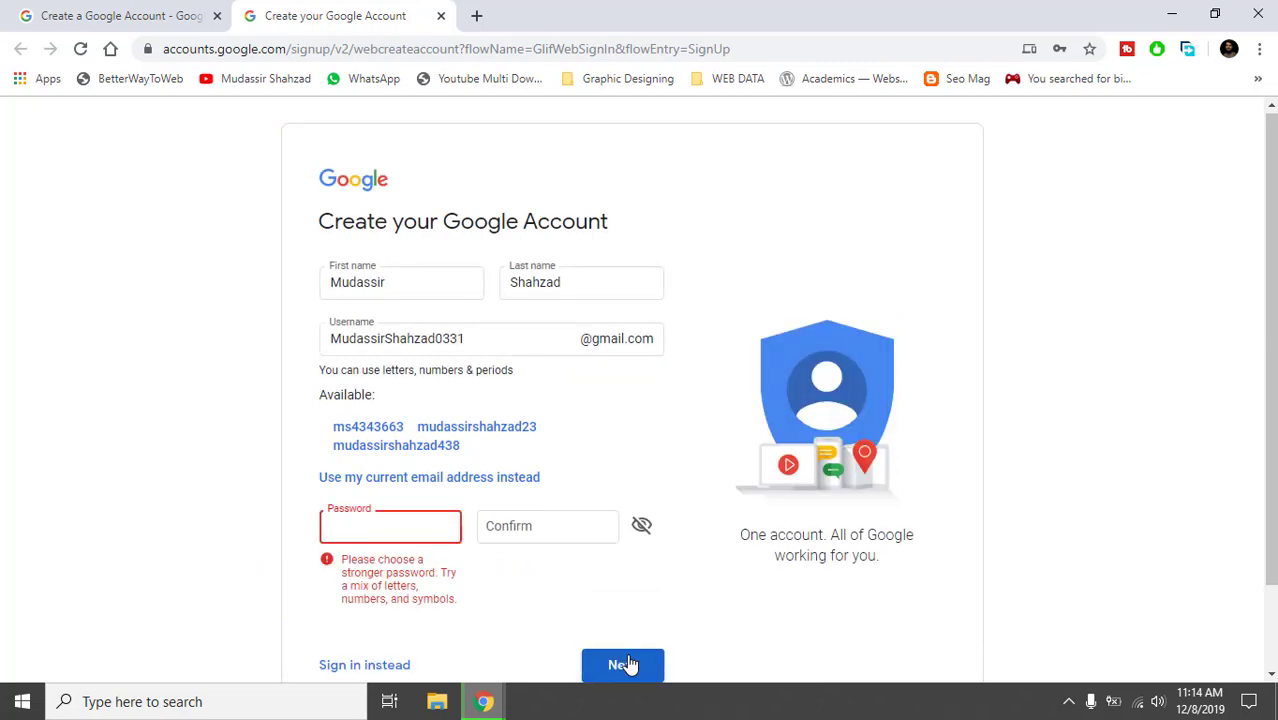
Enter a longer, stronger password in the Password field.
double_click(441, 342)
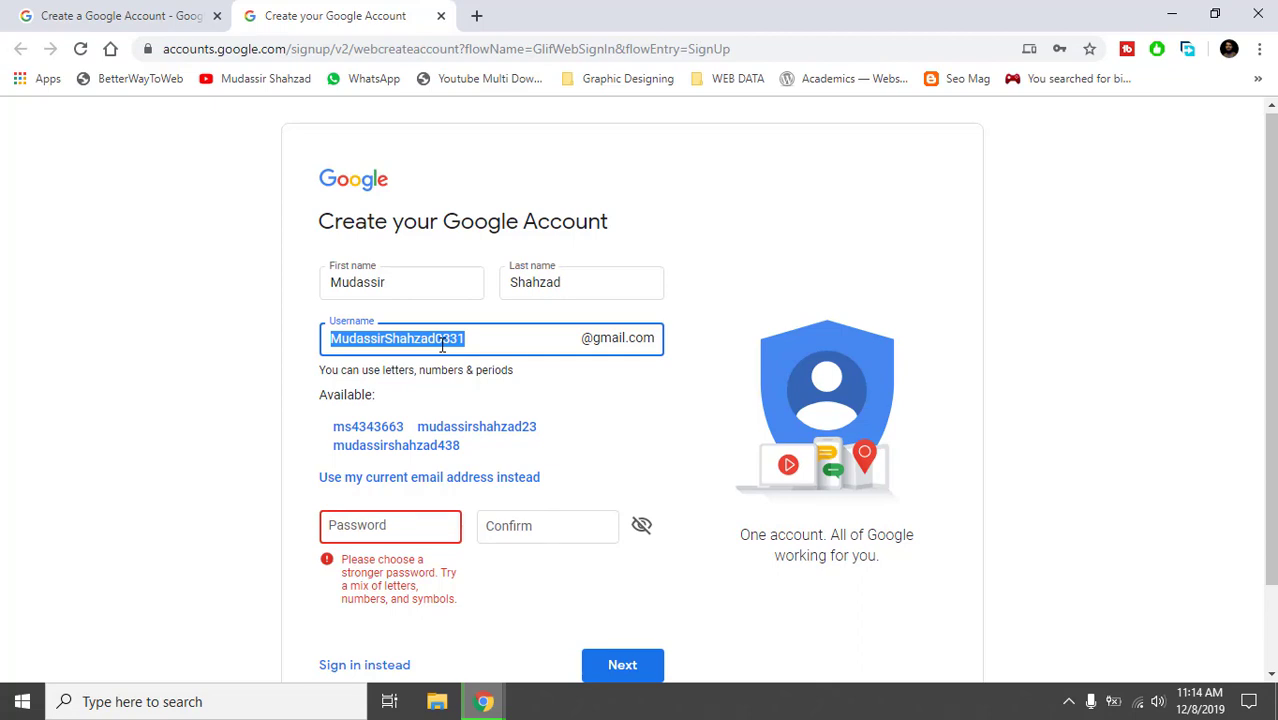
click(496, 346)
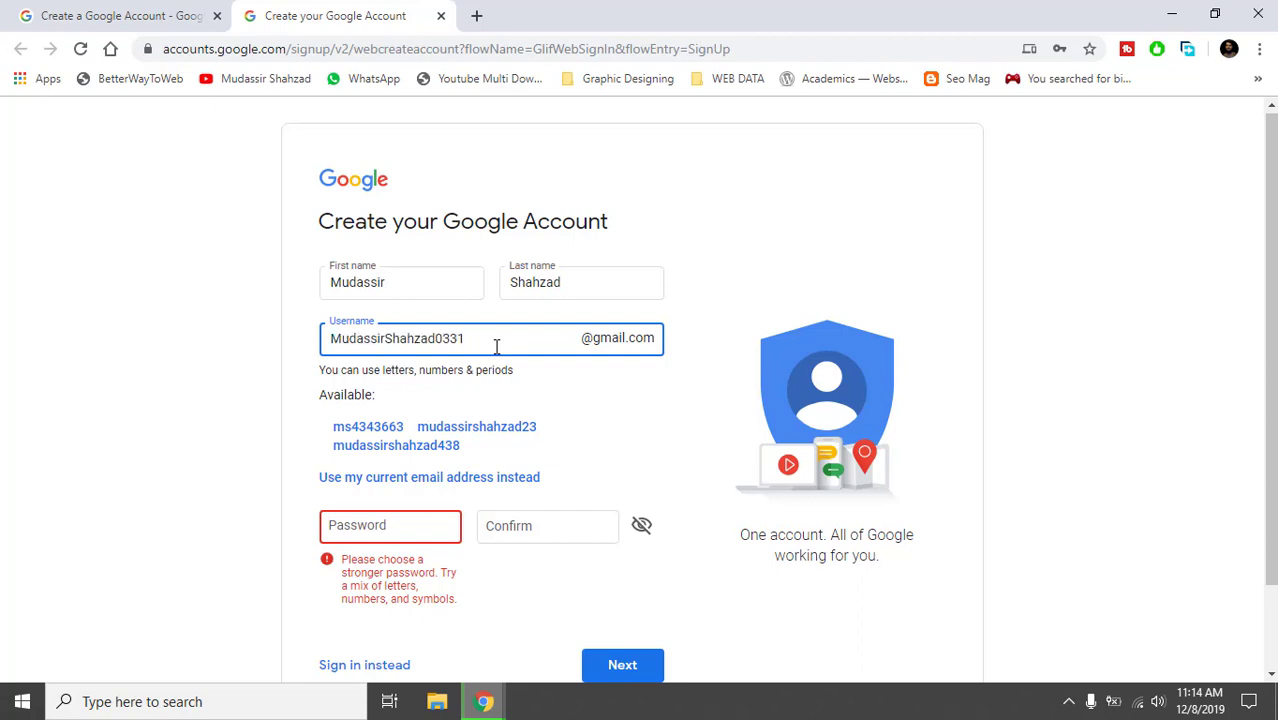
double_click(496, 346)
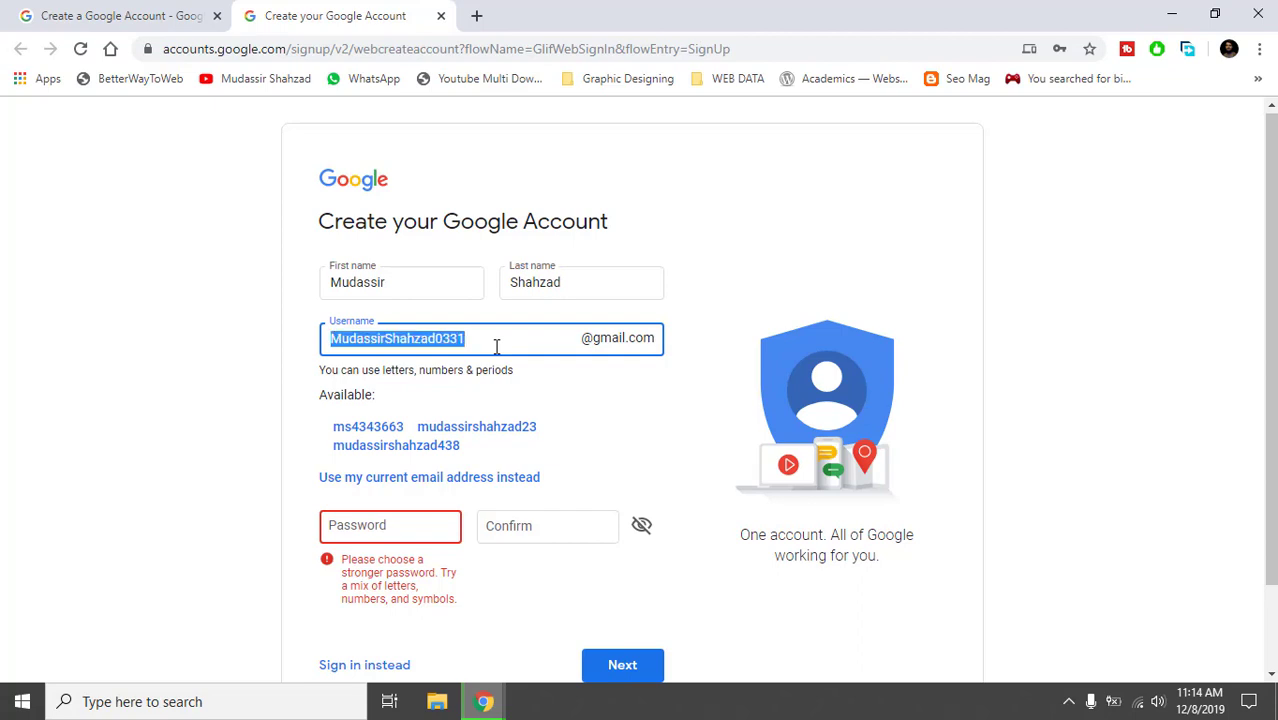
click(401, 529)
key(ctrl+v)
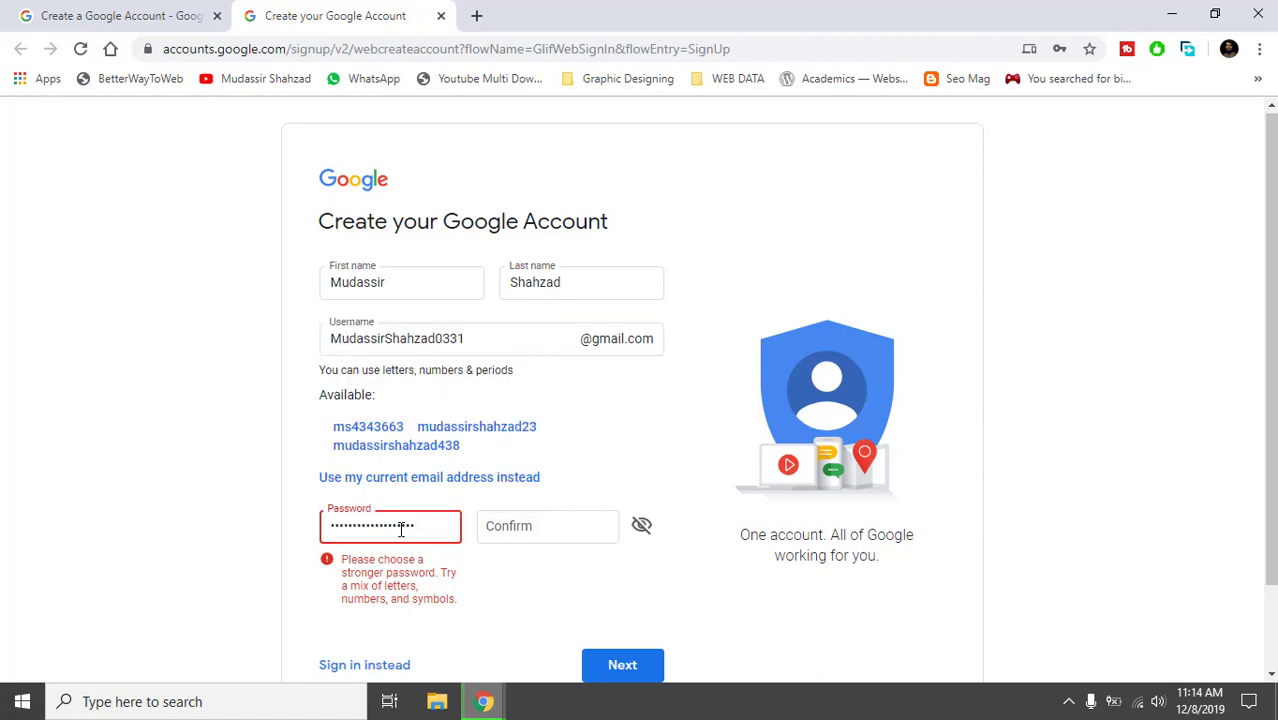
text(••••)
key(ctrl+a)
key(BackSpace)
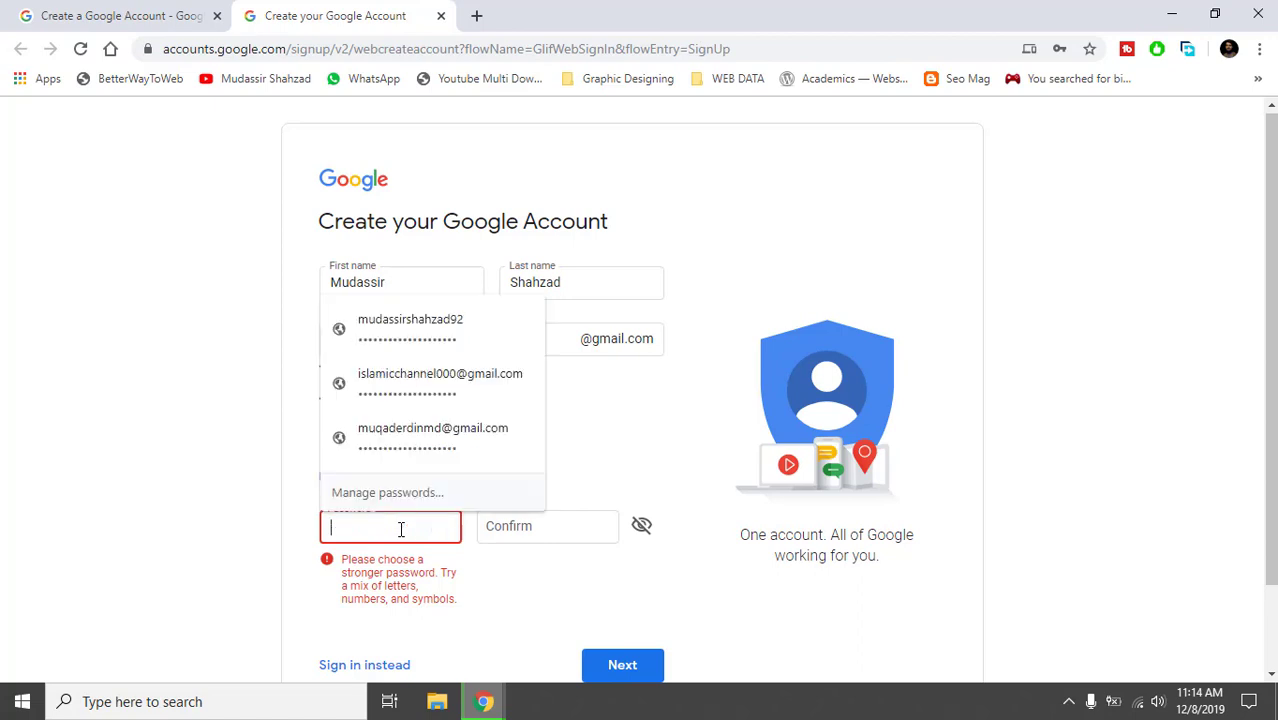
key(ctrl+v)
text(•••)
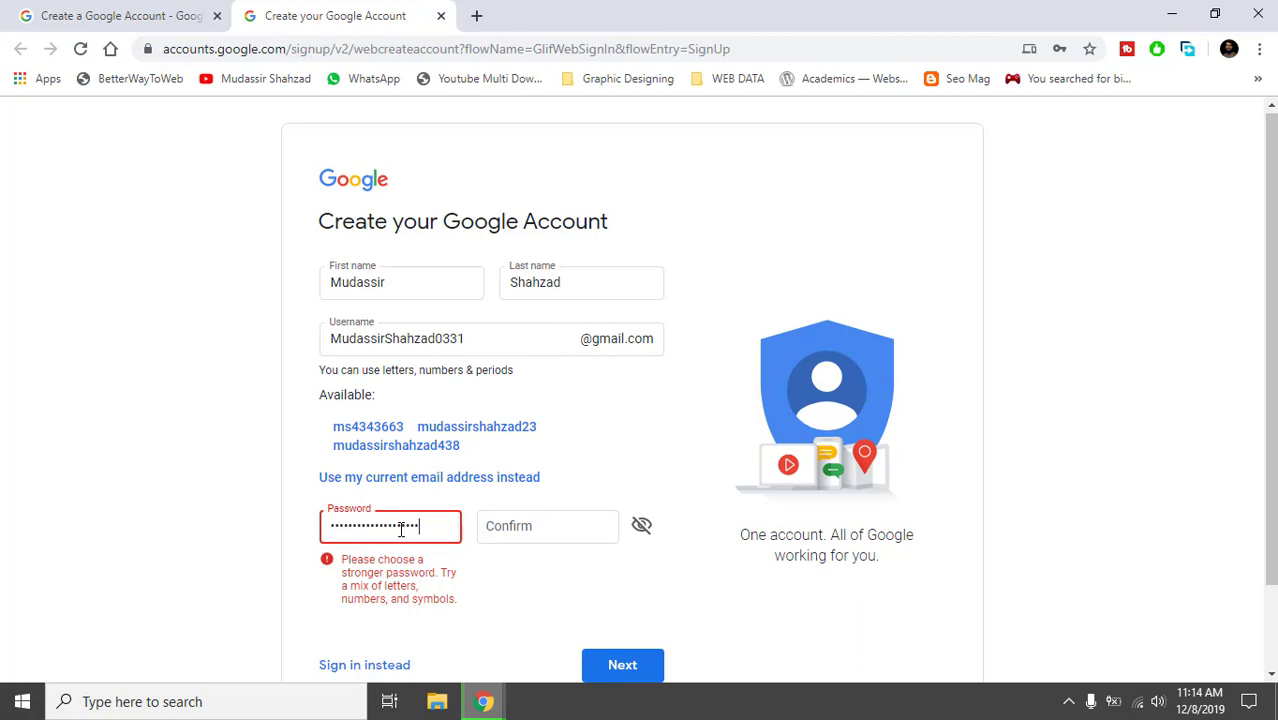
Repeat the stronger password in the confirm field and submit the form.
key(Tab)
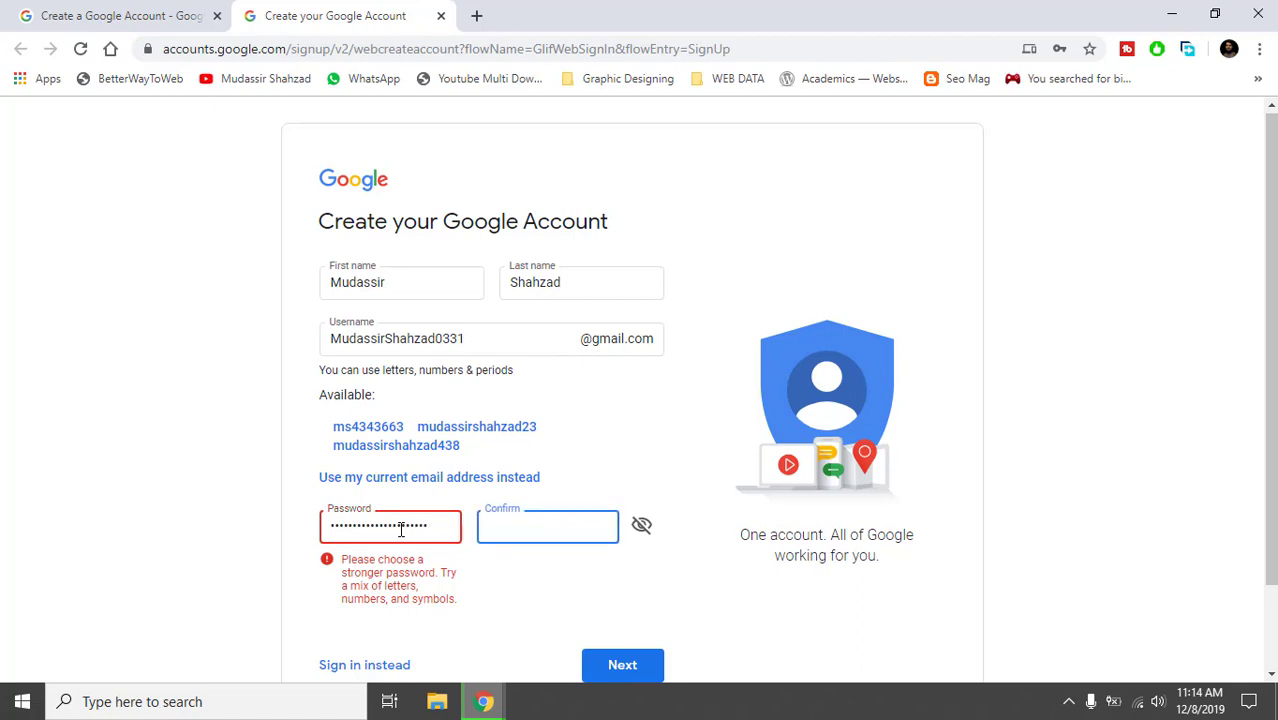
key(ctrl+v)
text(•••)
key(Return)
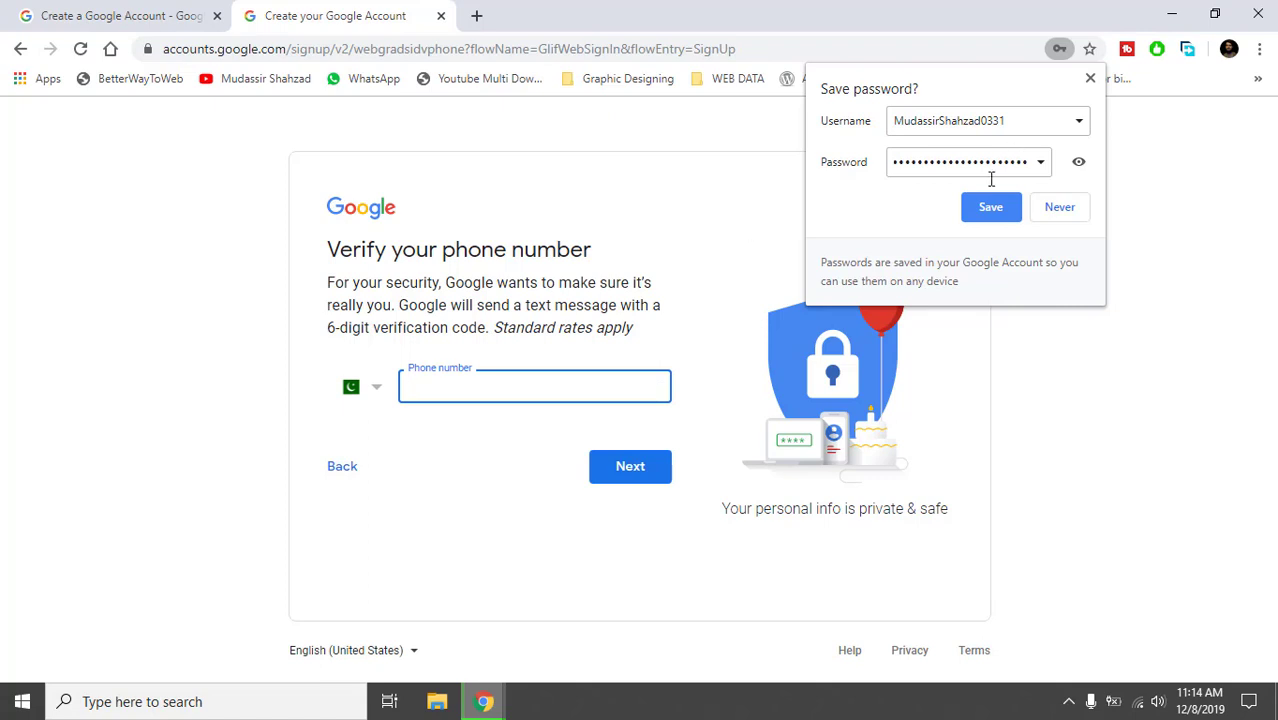
Decline saving the password, choose Pakistan (+92) as the country, and enter the phone number.
click(1040, 212)
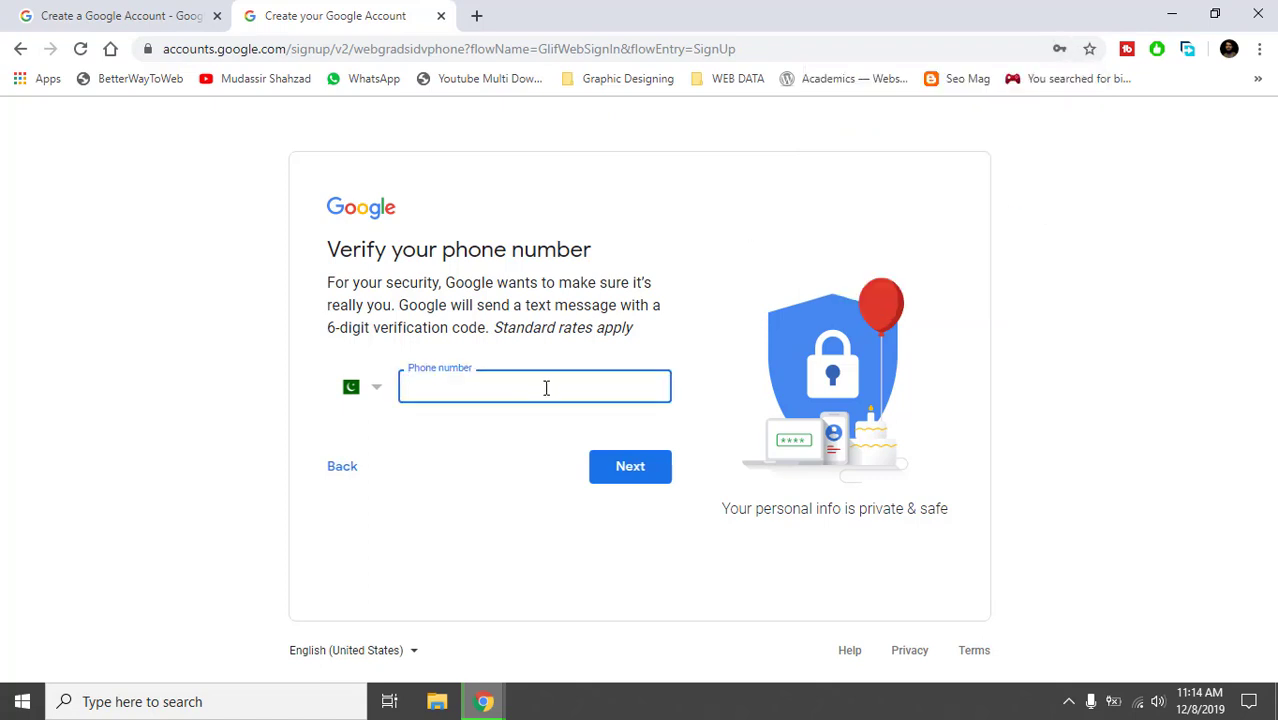
click(367, 388)
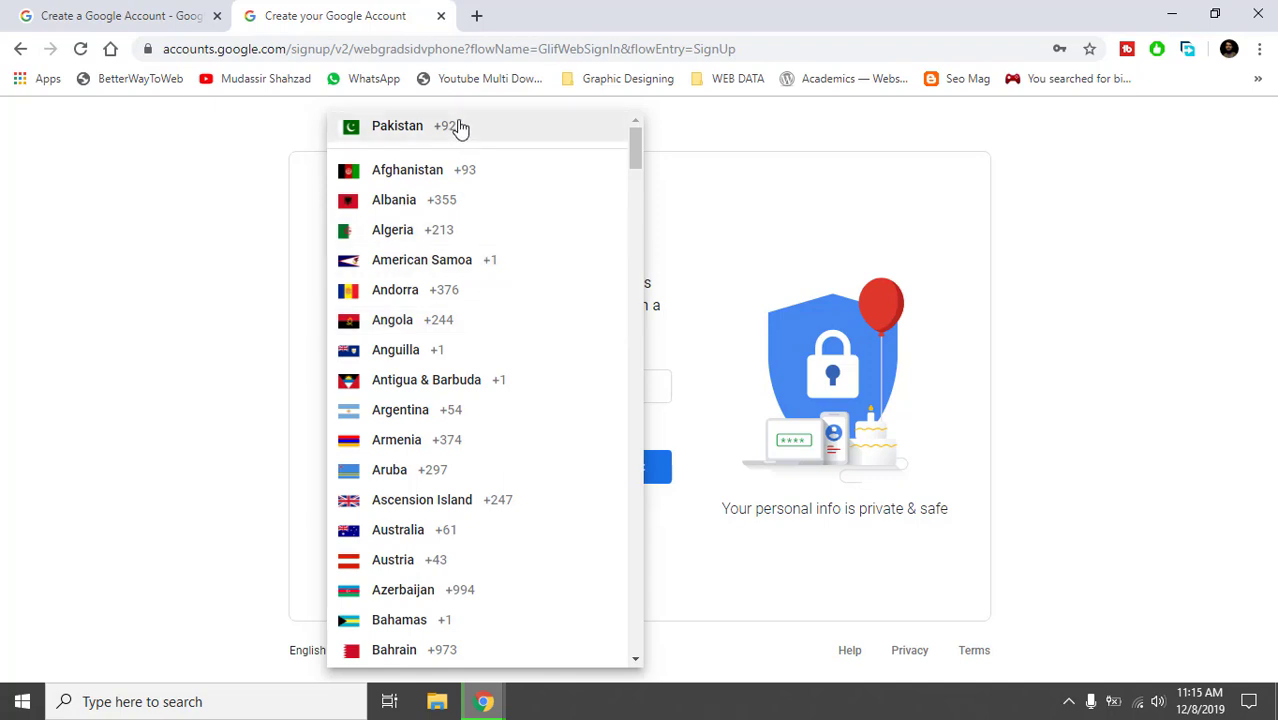
click(537, 131)
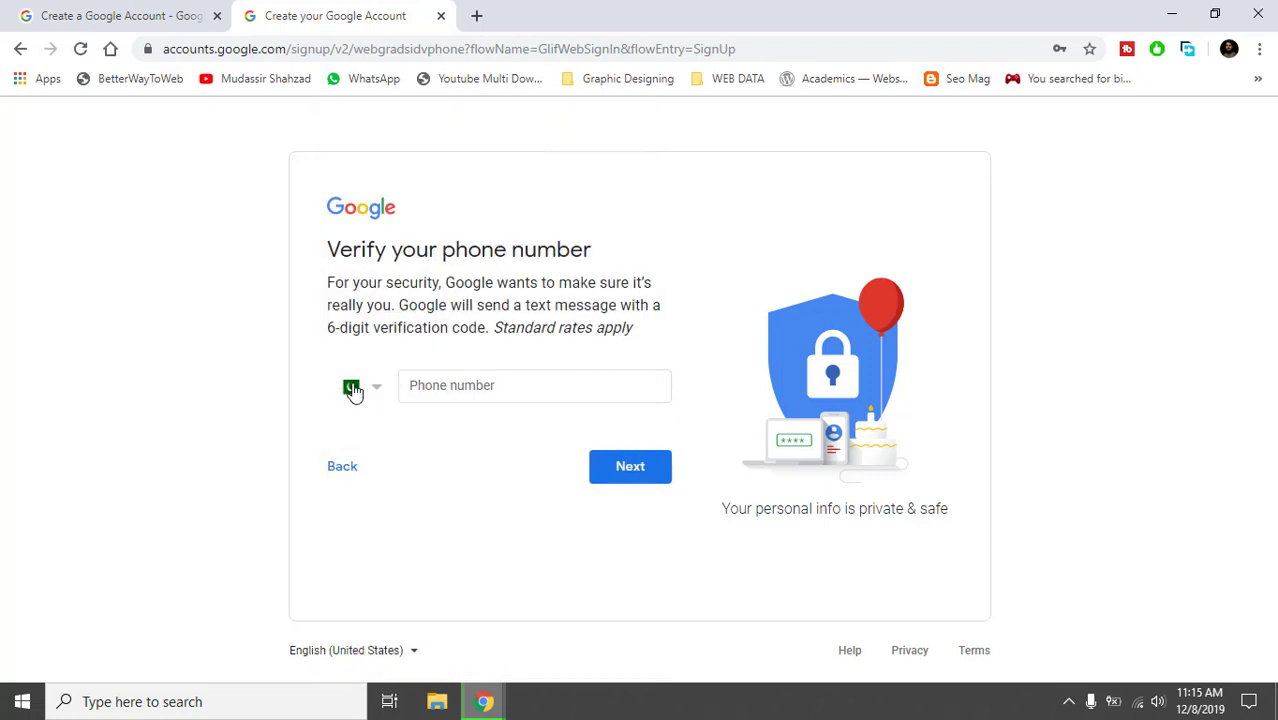
click(428, 395)
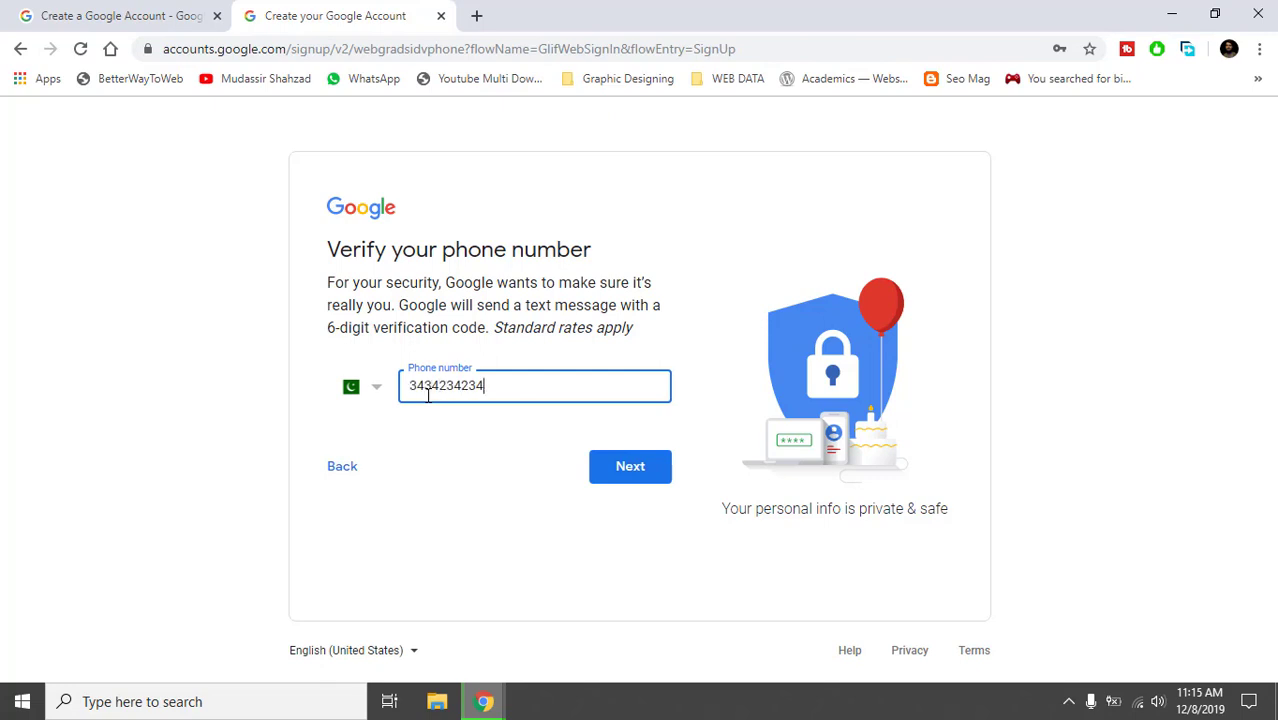
click(472, 521)
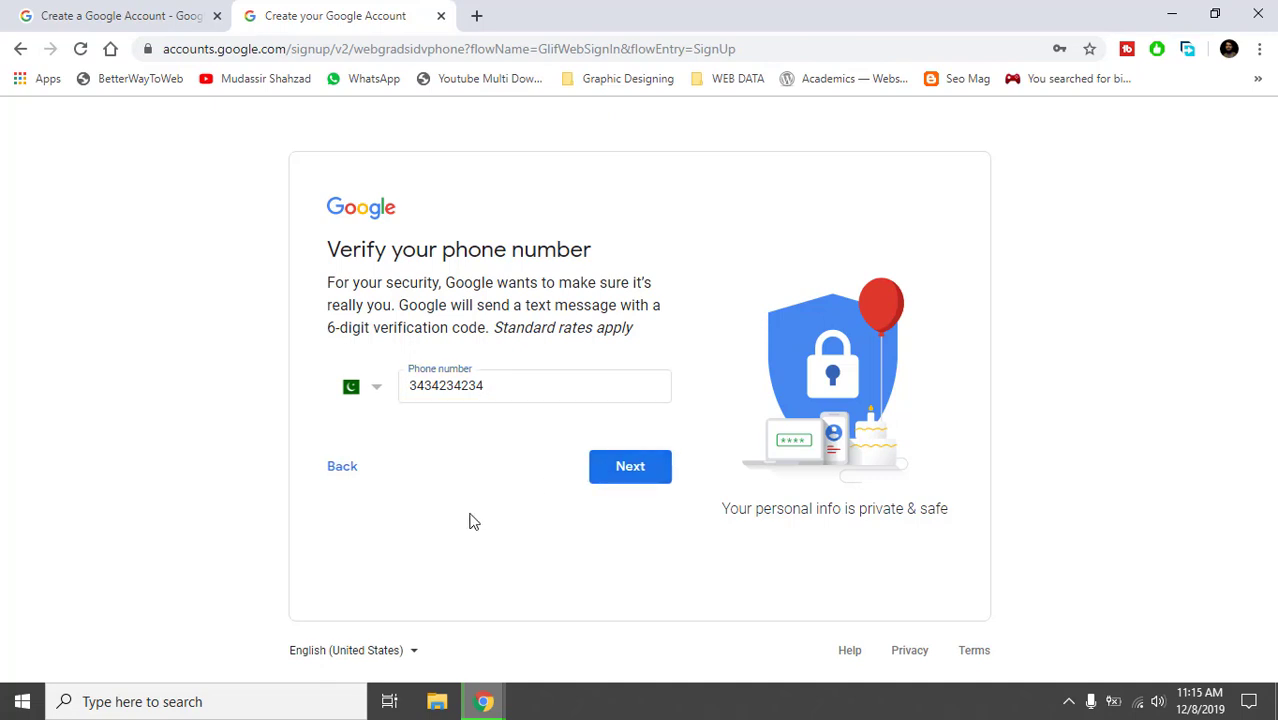
Close the sign-up and search tabs, opening Manage your Google Account from the profile menu.
click(441, 16)
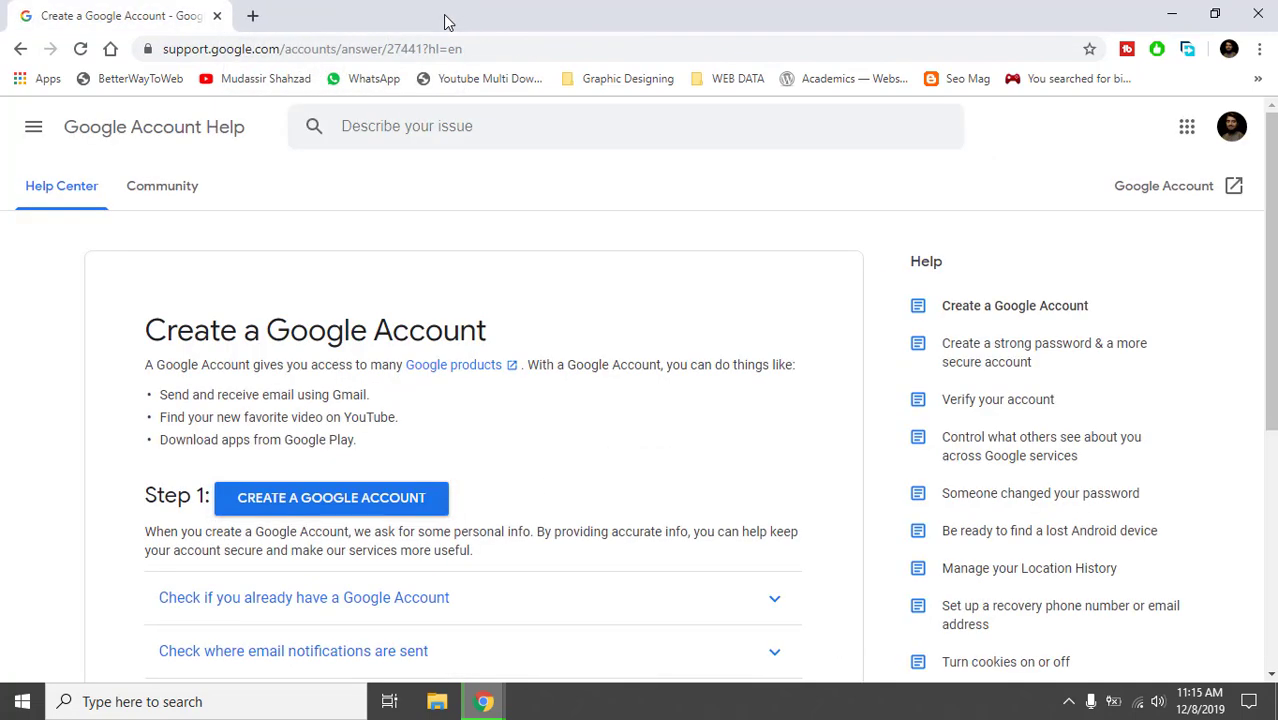
click(20, 58)
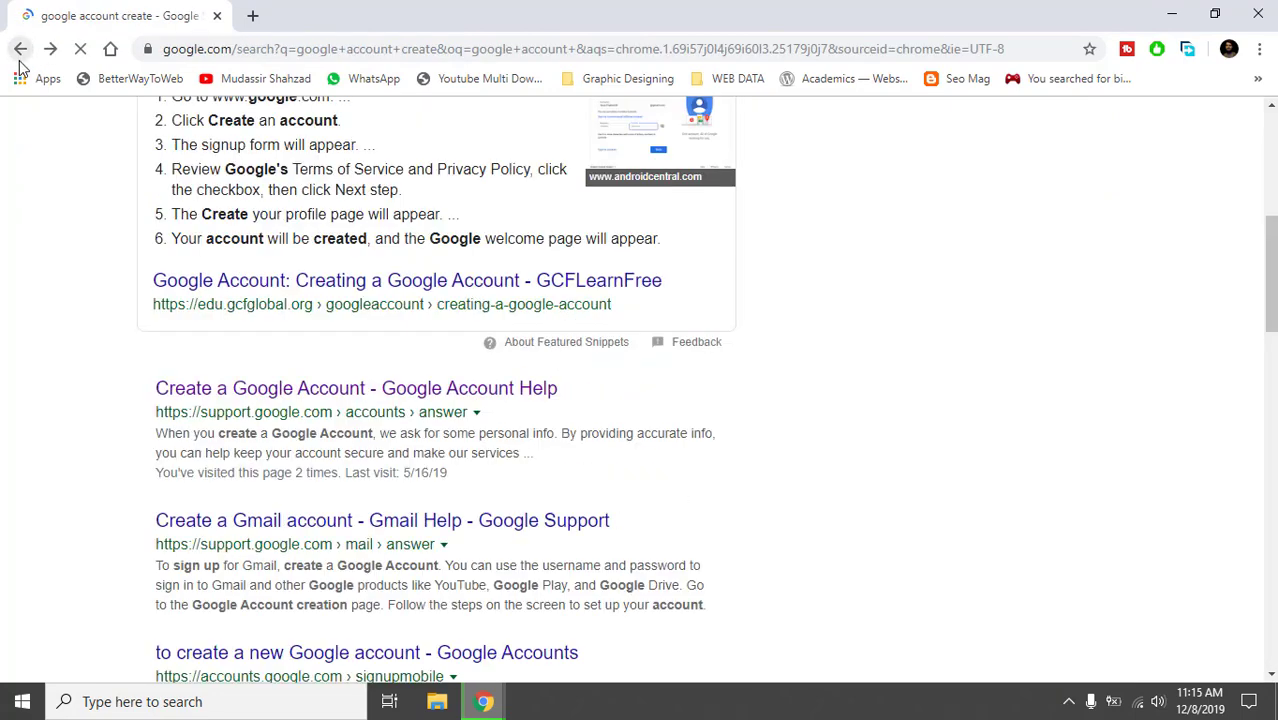
click(20, 58)
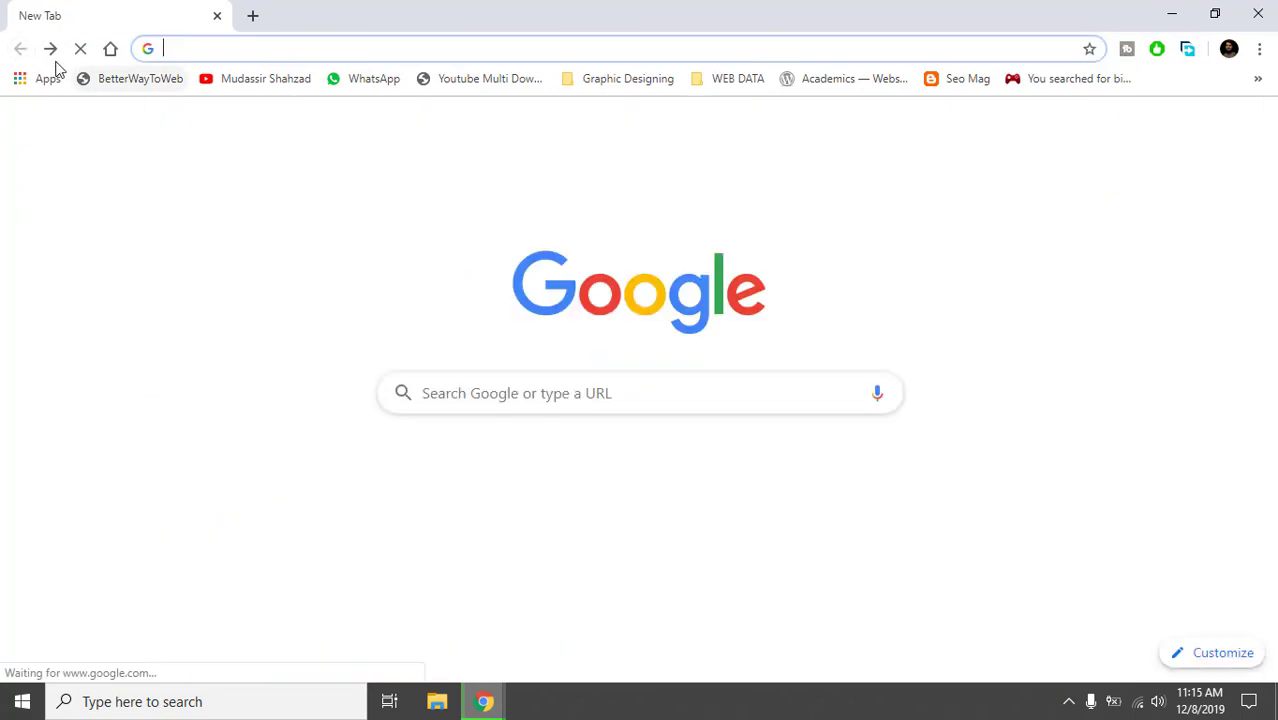
click(50, 52)
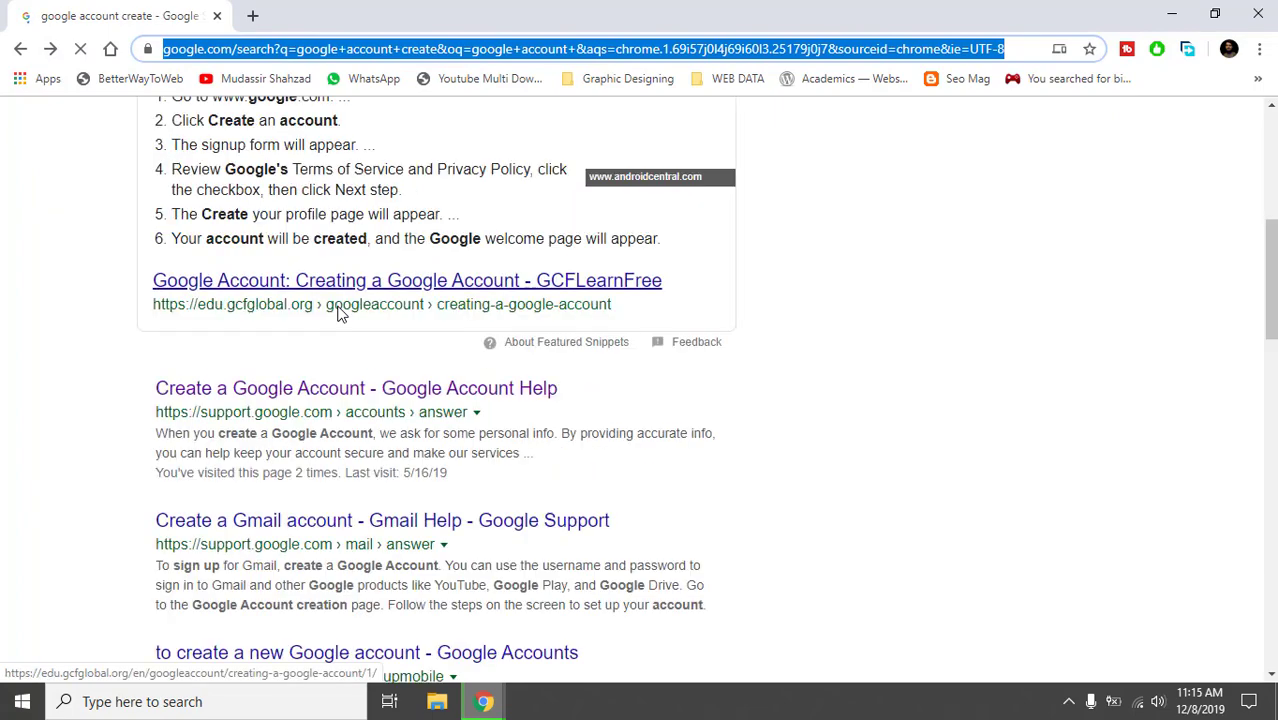
click(1229, 48)
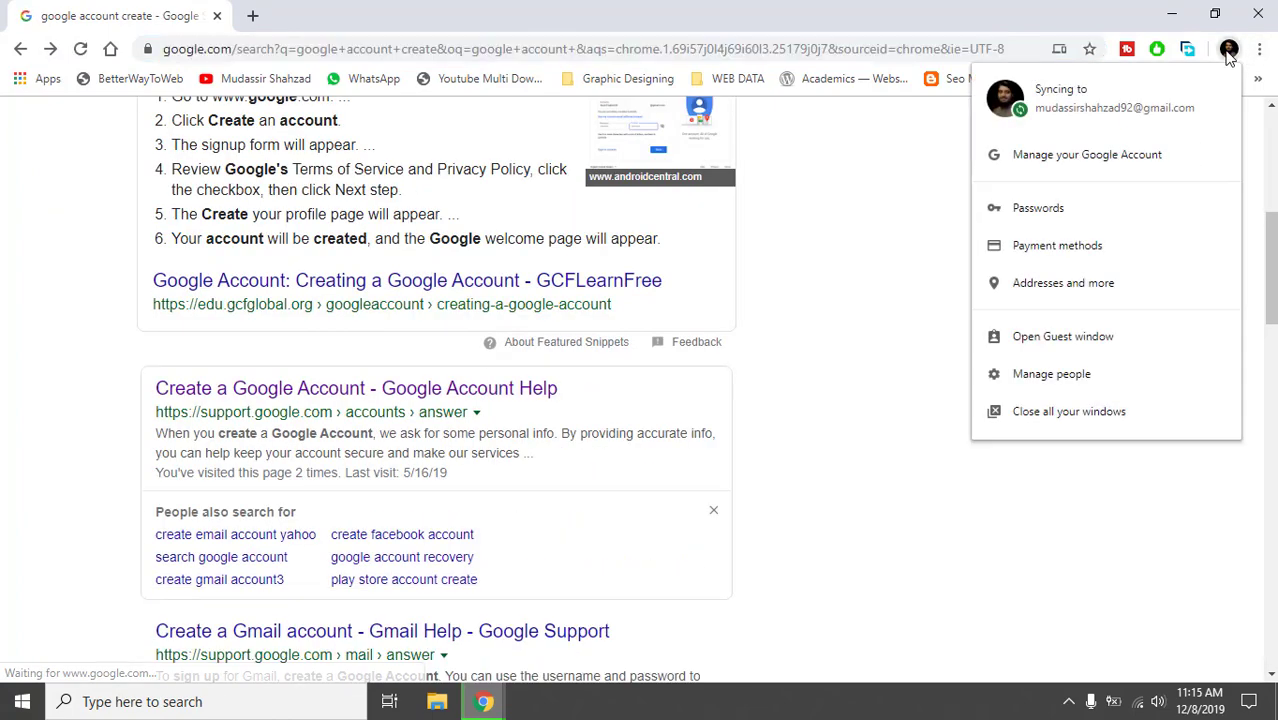
click(1150, 156)
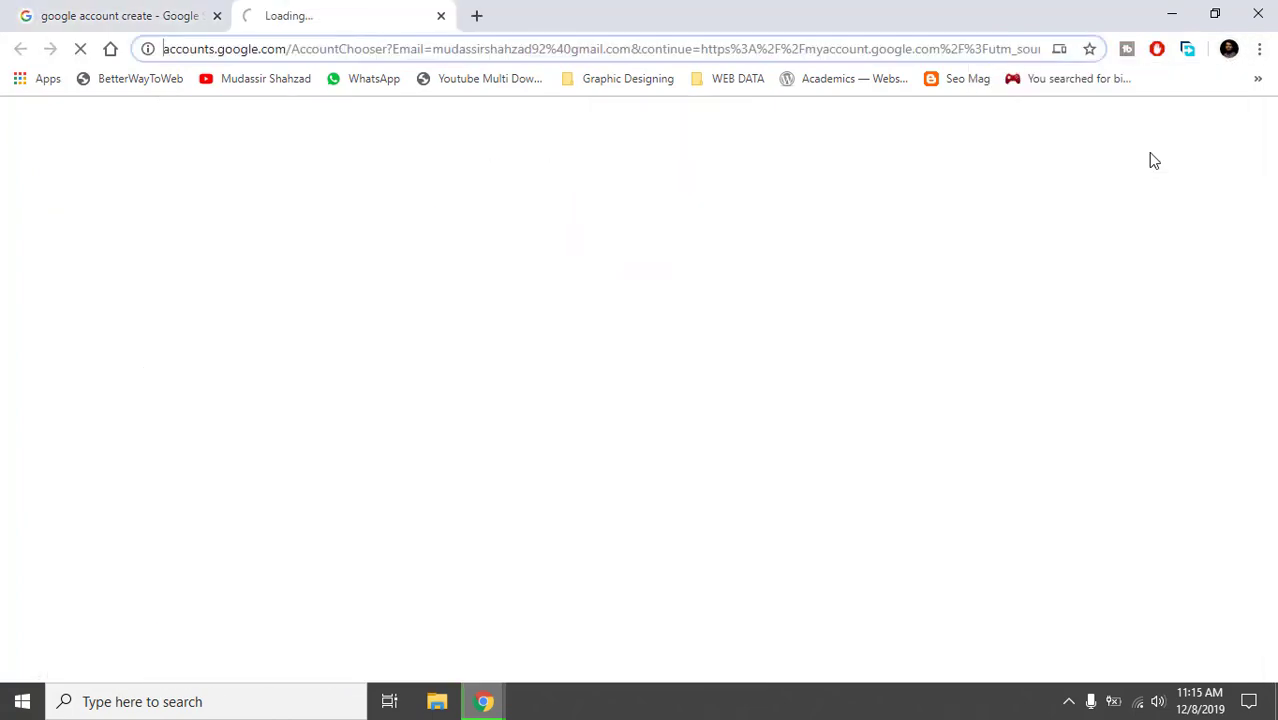
click(217, 15)
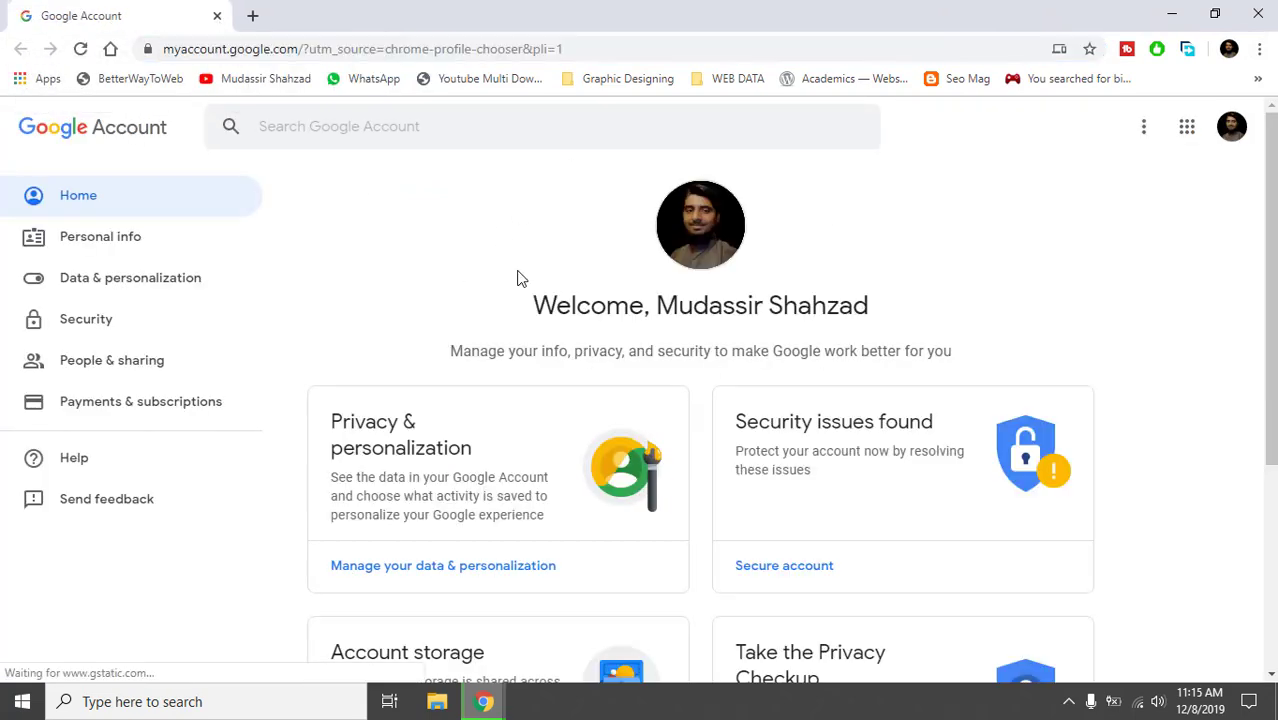
Launch YouTube from the Google apps grid in a new tab.
scroll(700, 400, down, 3)
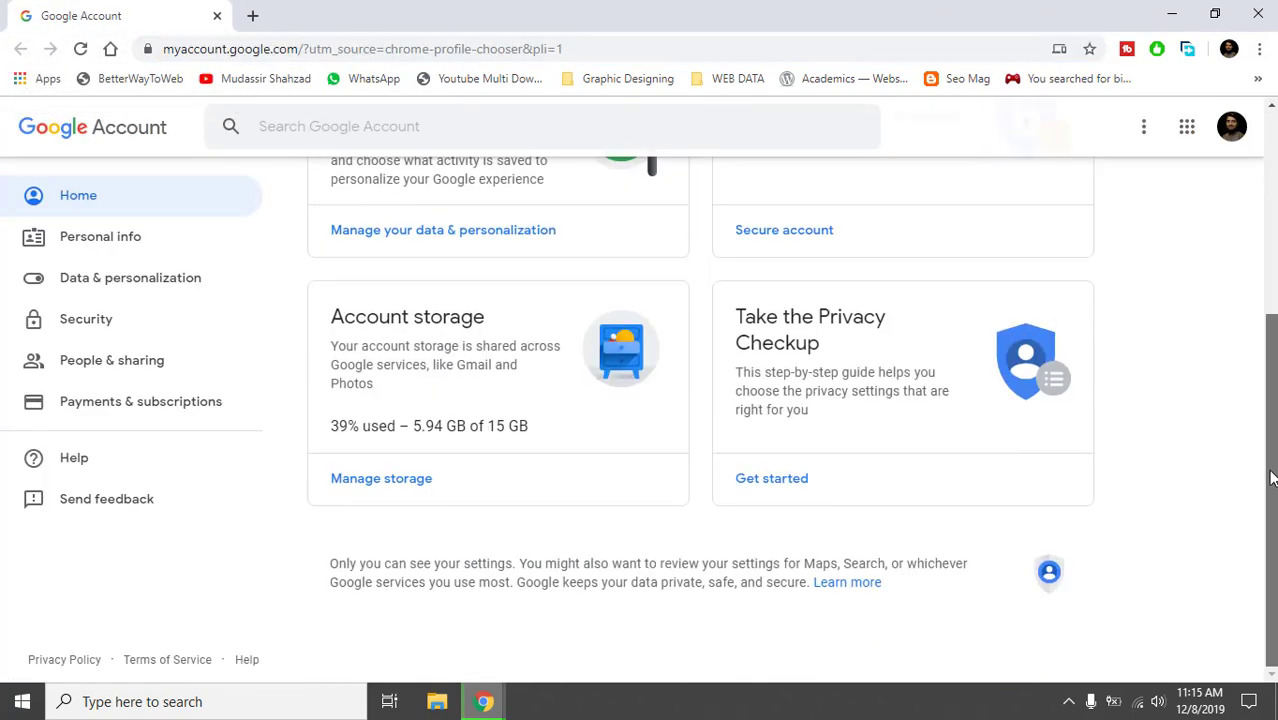
scroll(700, 400, up, 3)
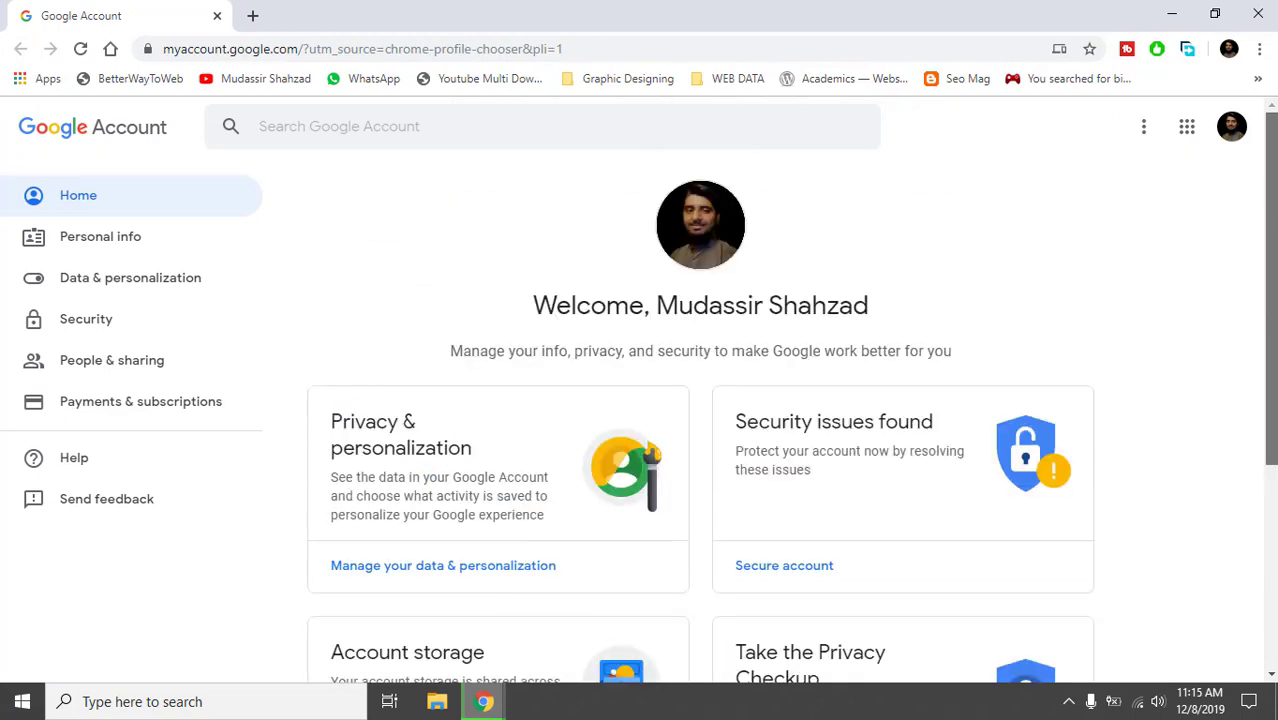
click(1184, 130)
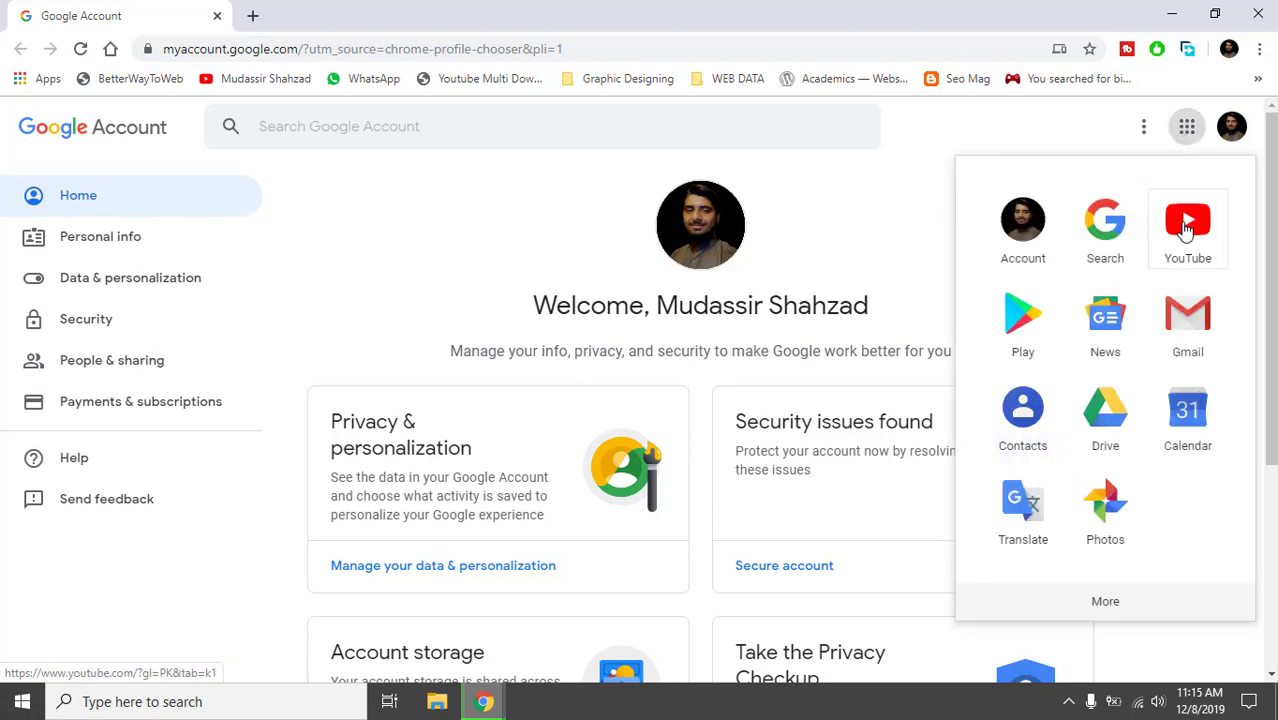
click(1186, 229)
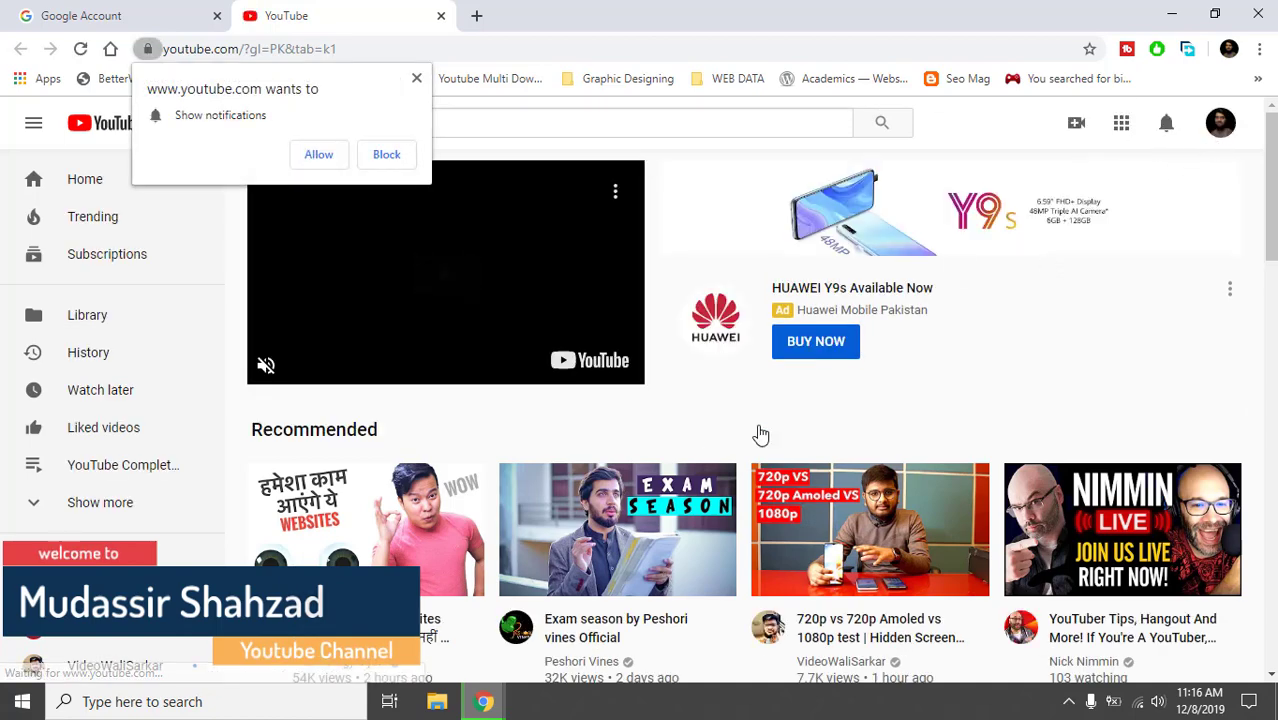
Block YouTube's notification request, then return to the home page after a first Studio visit.
click(387, 155)
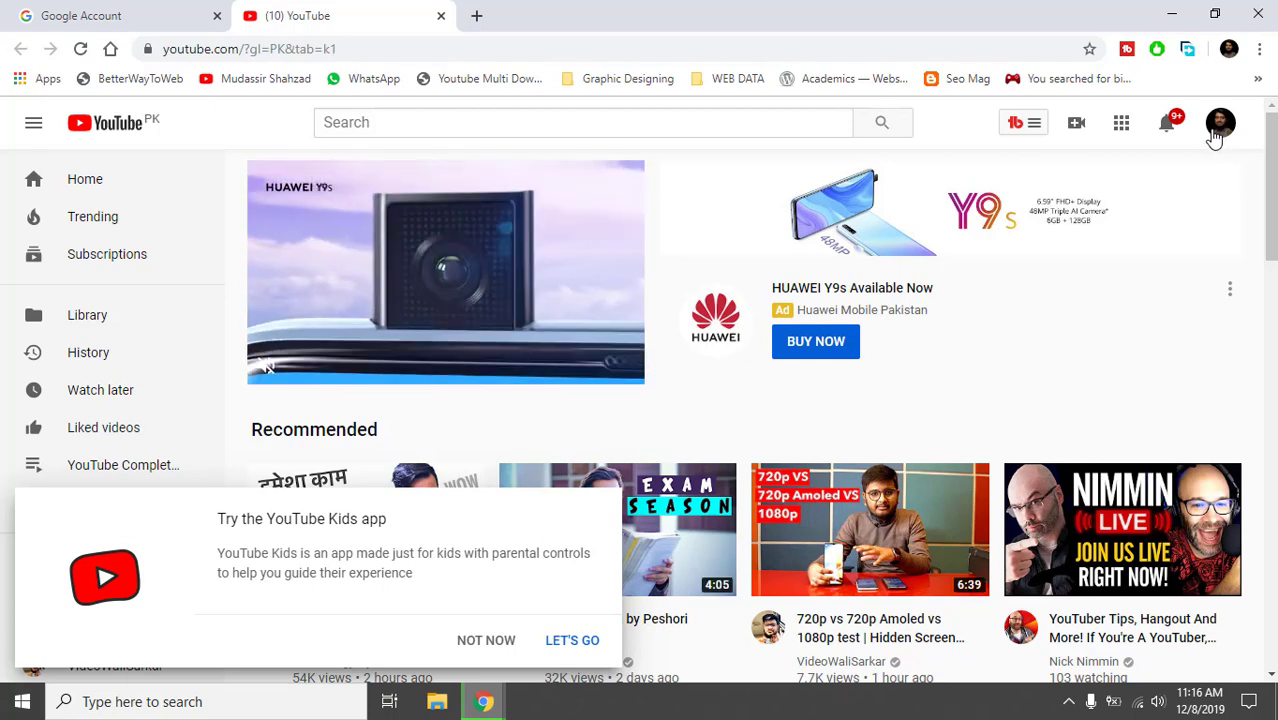
click(1213, 133)
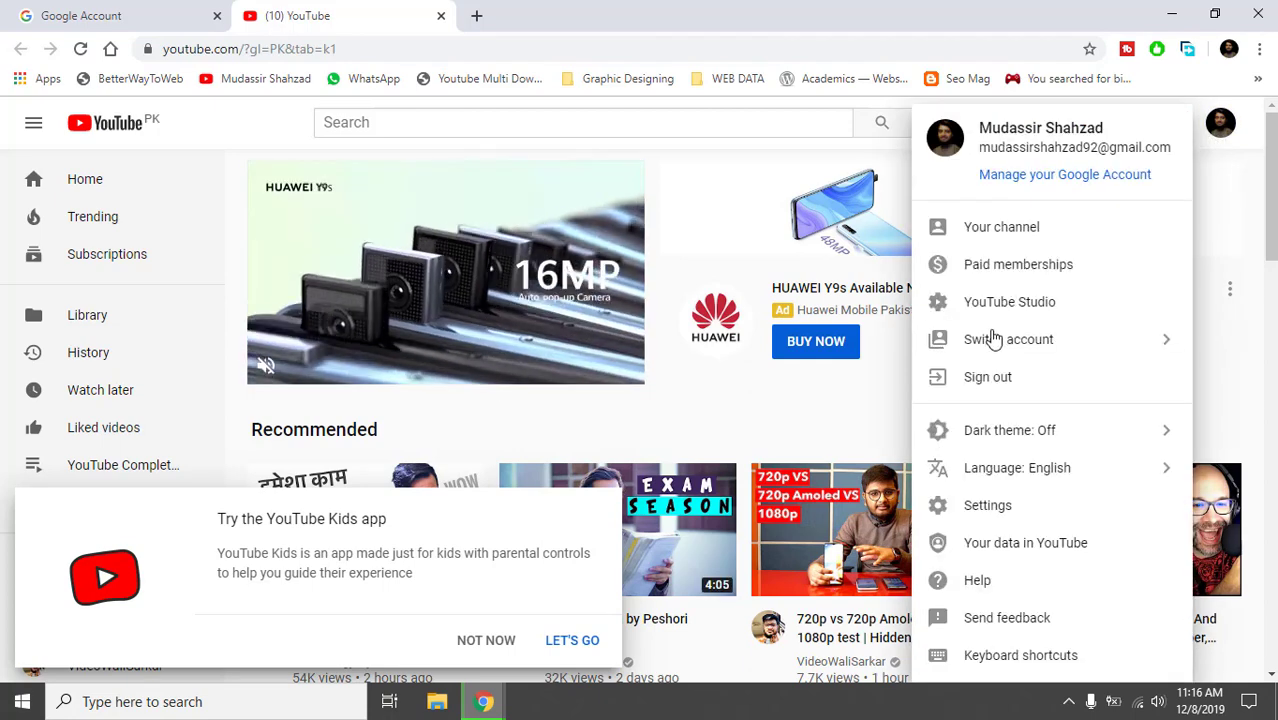
click(1008, 310)
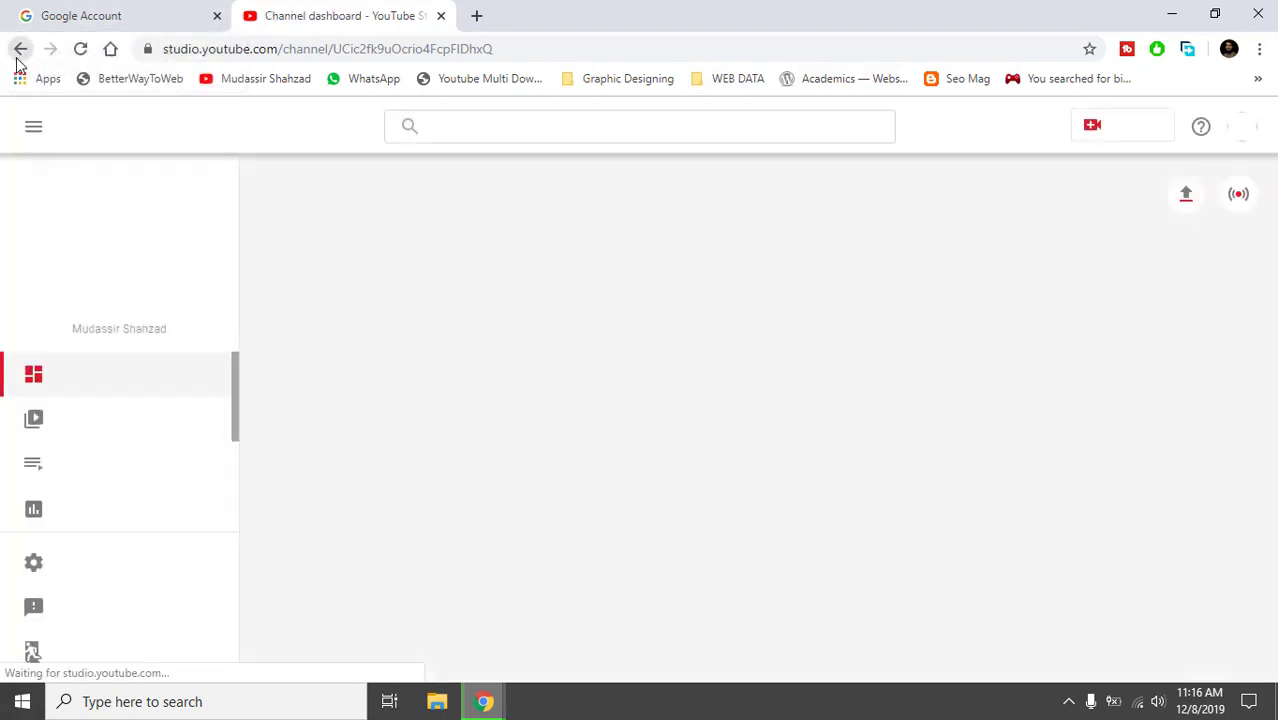
click(18, 49)
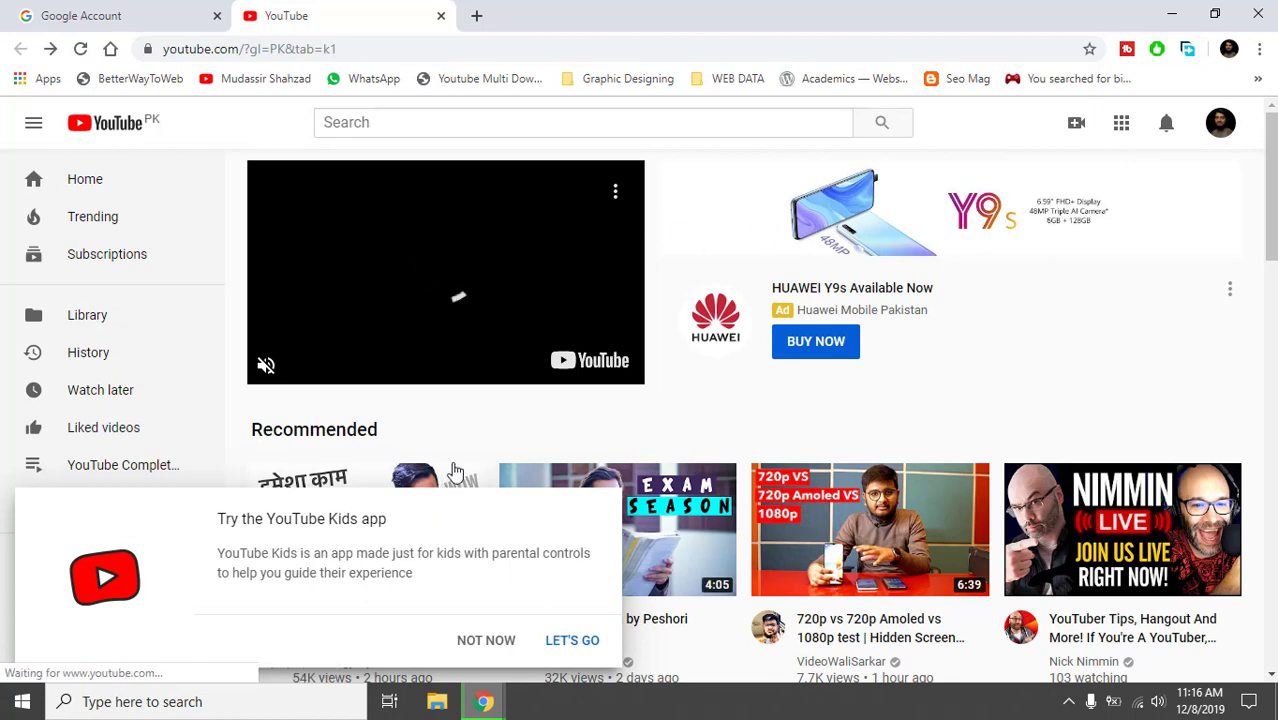
Dismiss the YouTube Kids promotion and open YouTube Studio from the account menu.
click(478, 643)
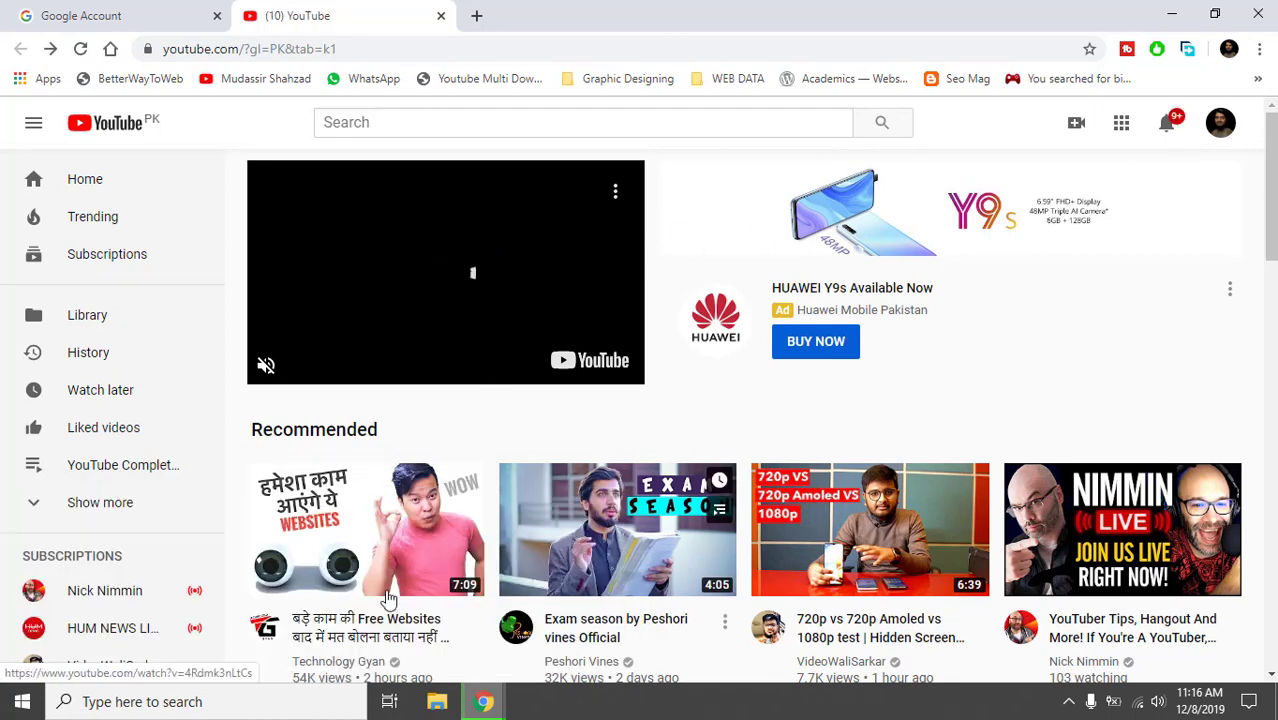
click(1212, 136)
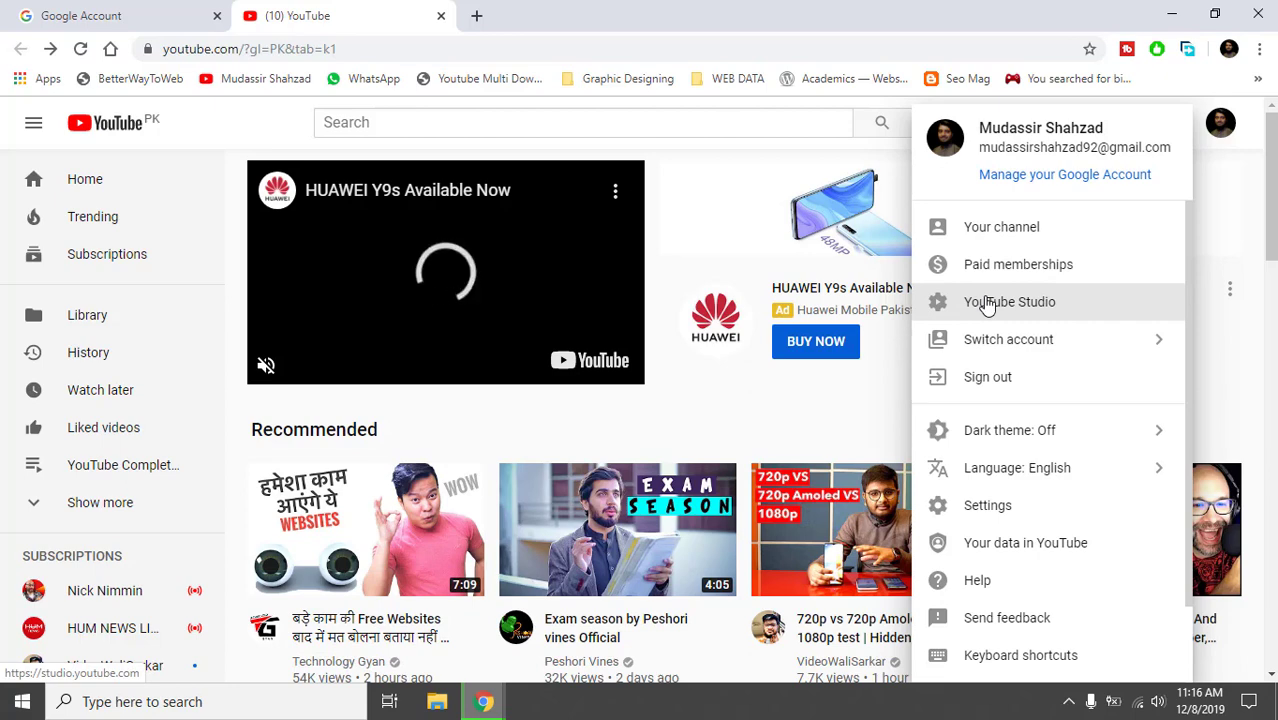
click(988, 304)
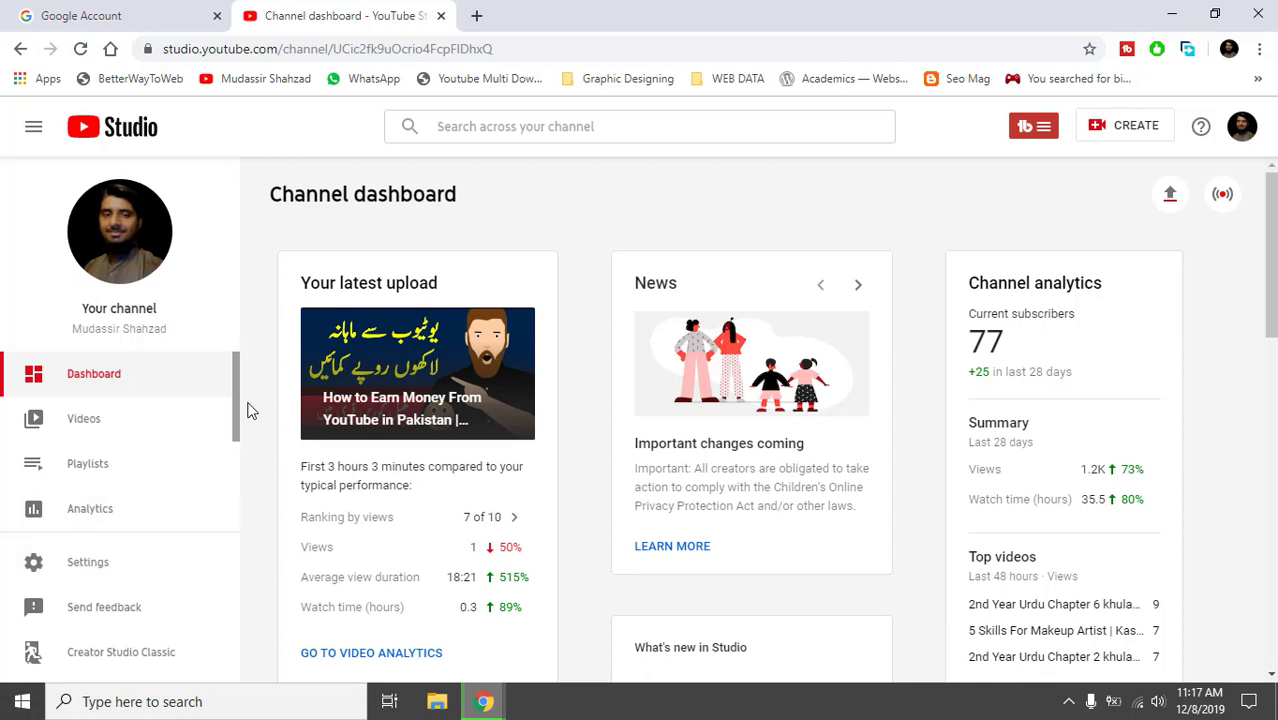
Scroll the Studio sidebar down and choose Creator Studio Classic at its bottom.
drag(235, 401, 226, 510)
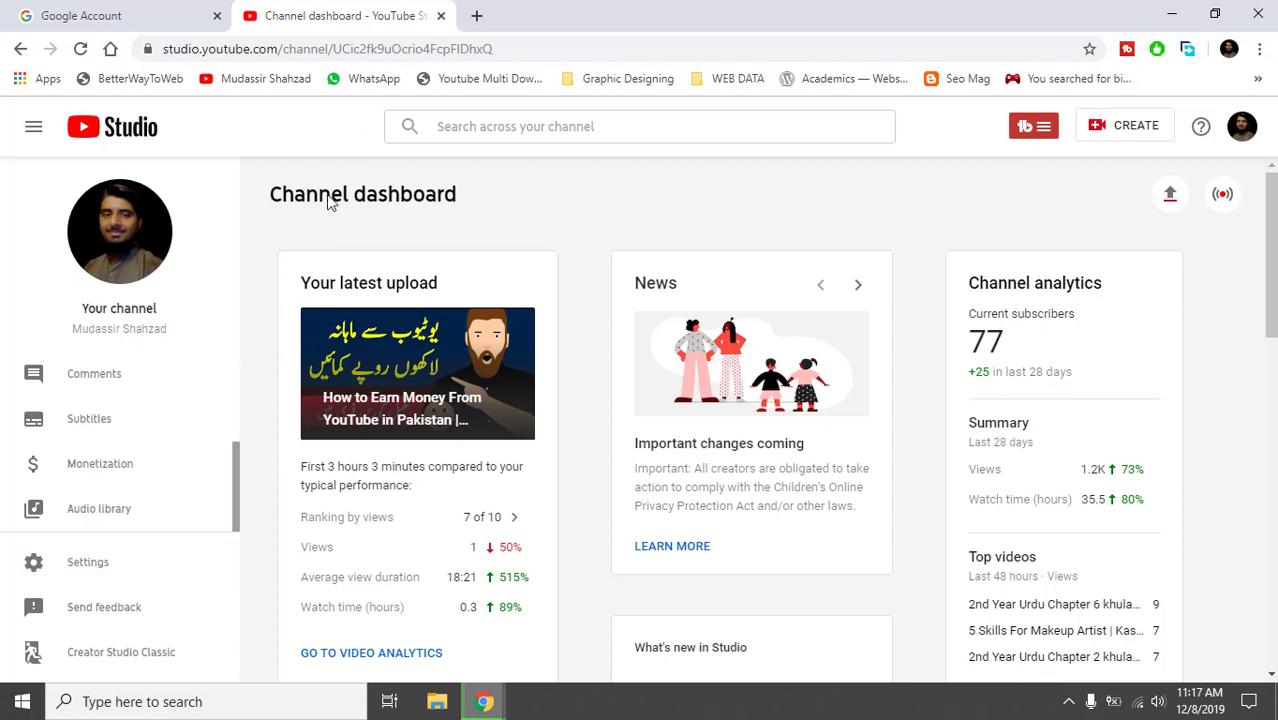
right_click(160, 652)
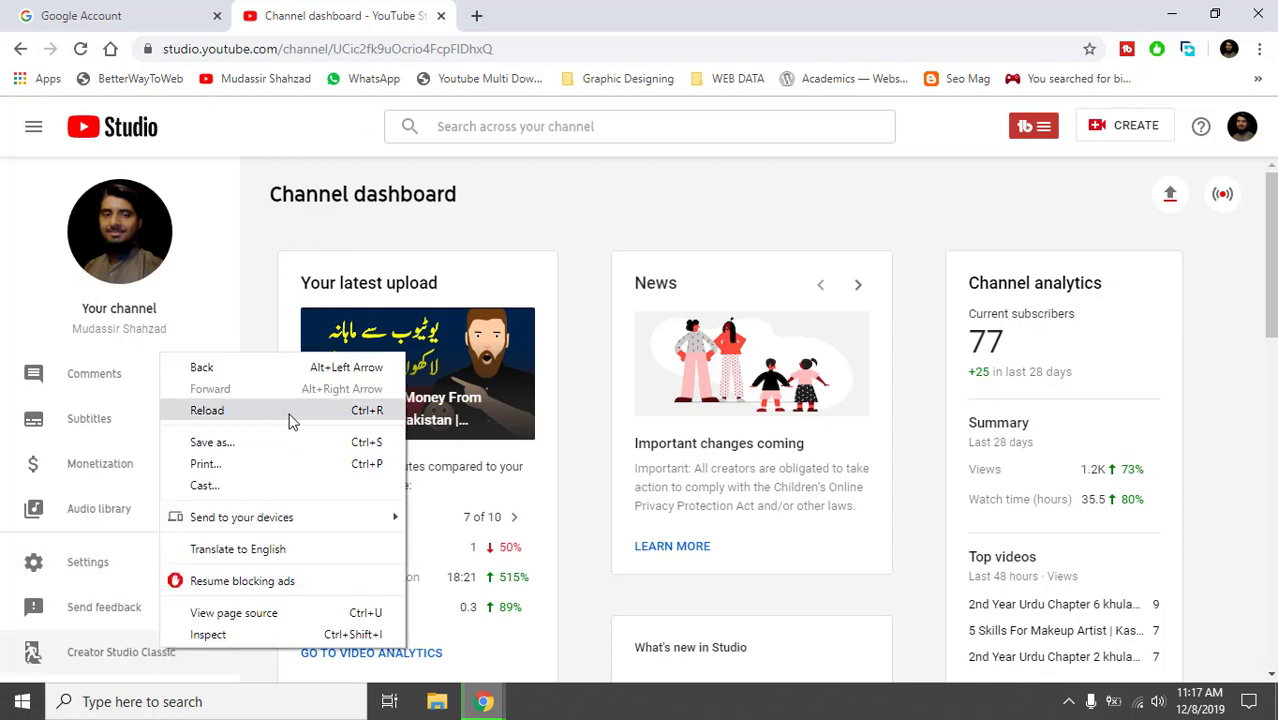
right_click(117, 657)
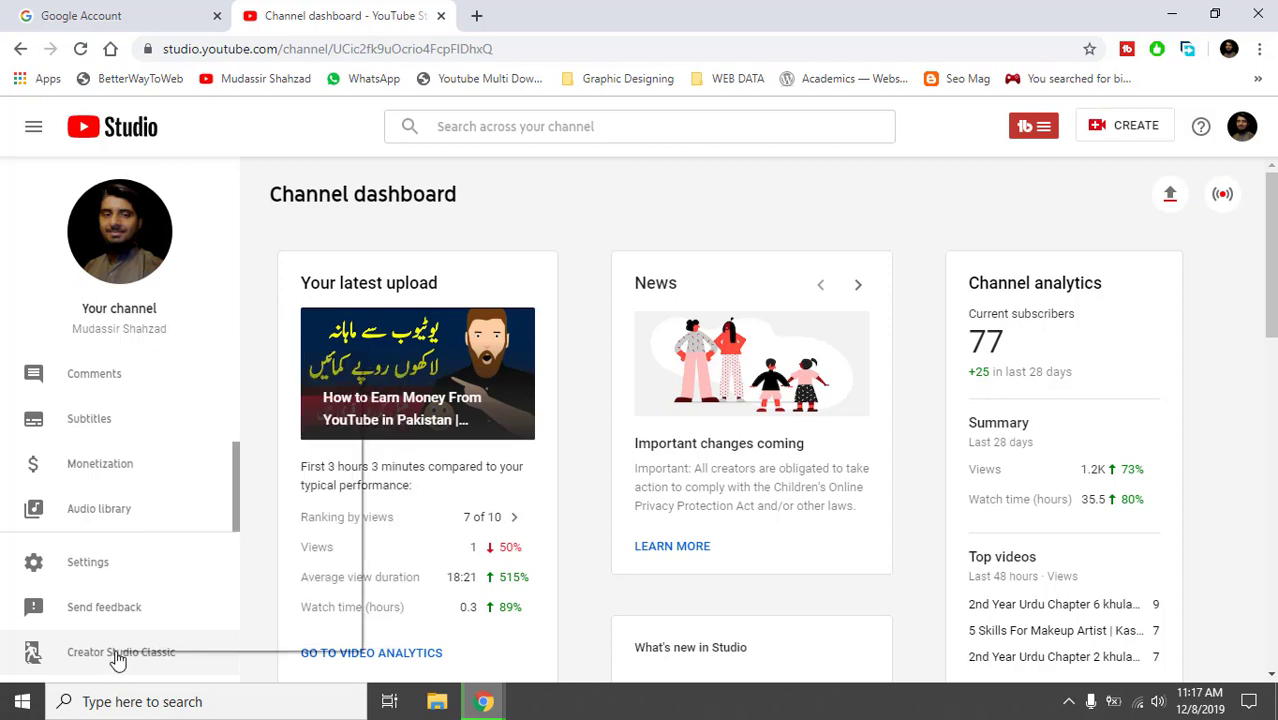
right_click(118, 657)
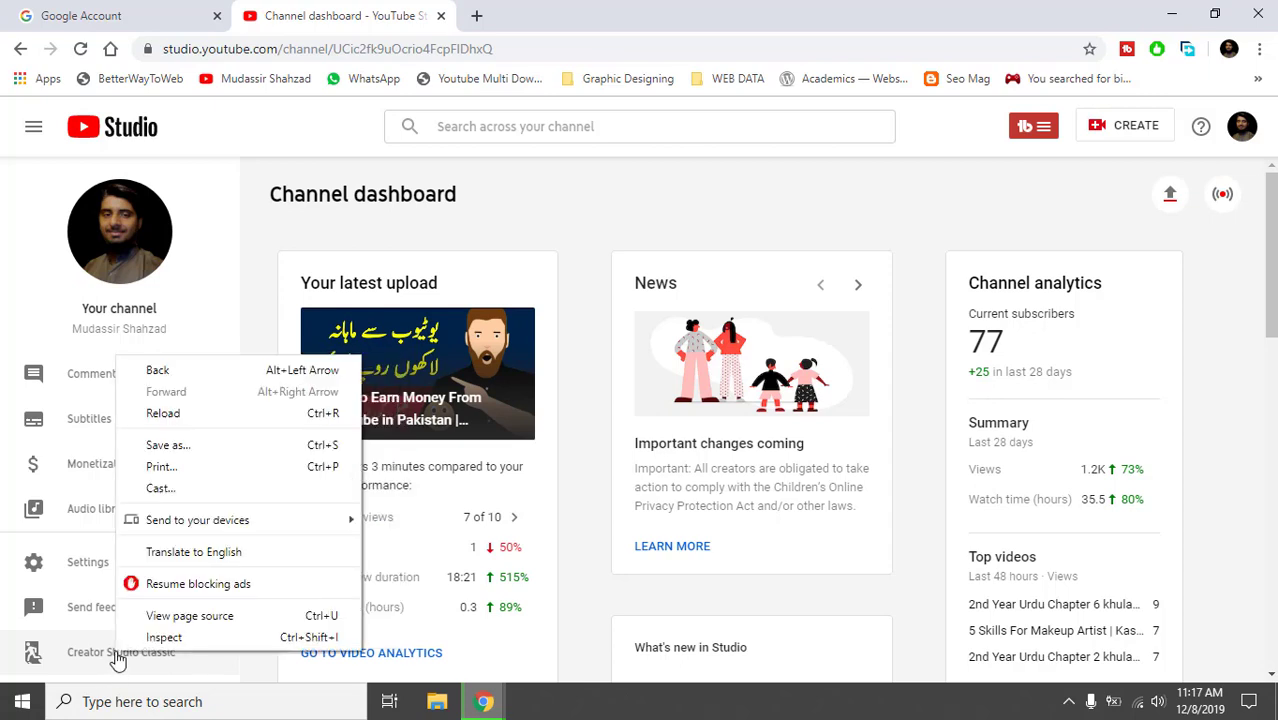
click(117, 658)
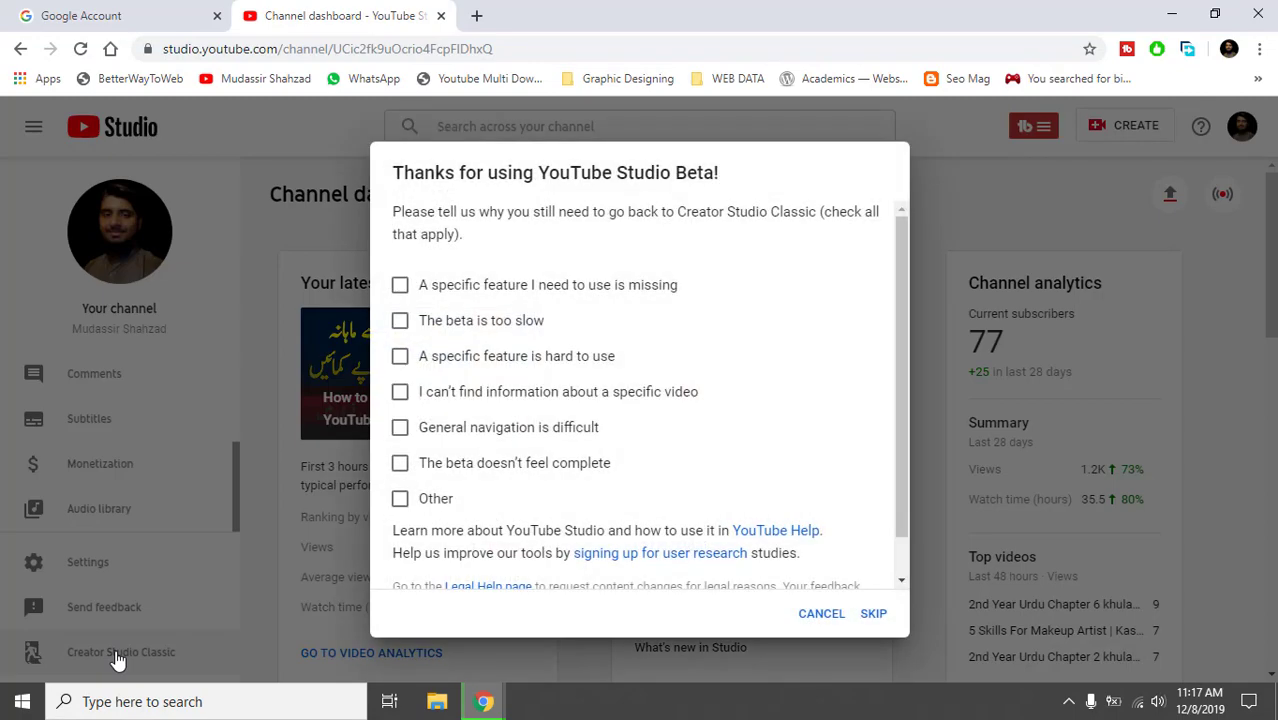
Skip the YouTube Studio Beta feedback survey.
click(884, 622)
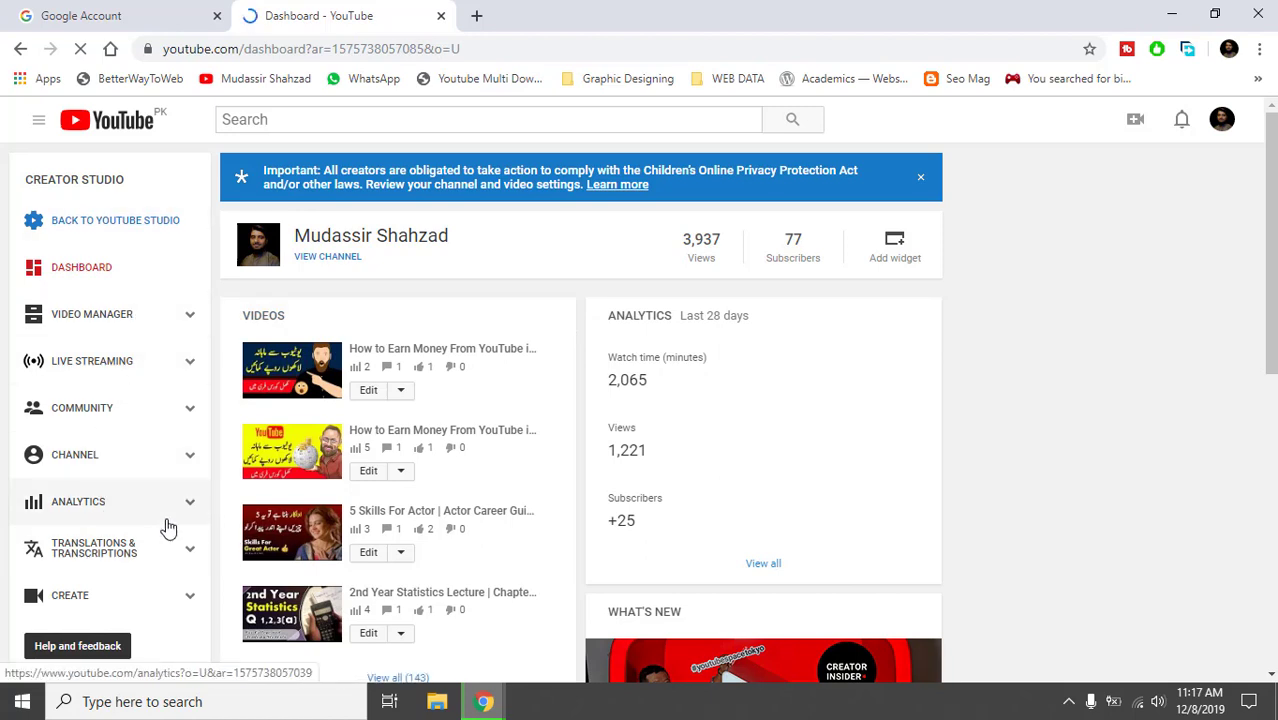
Review the channel's status, highlighting the channel name and its Verified status.
mouse_move(1272, 240)
mouse_down()
mouse_move(1272, 404)
mouse_move(1272, 238)
mouse_up()
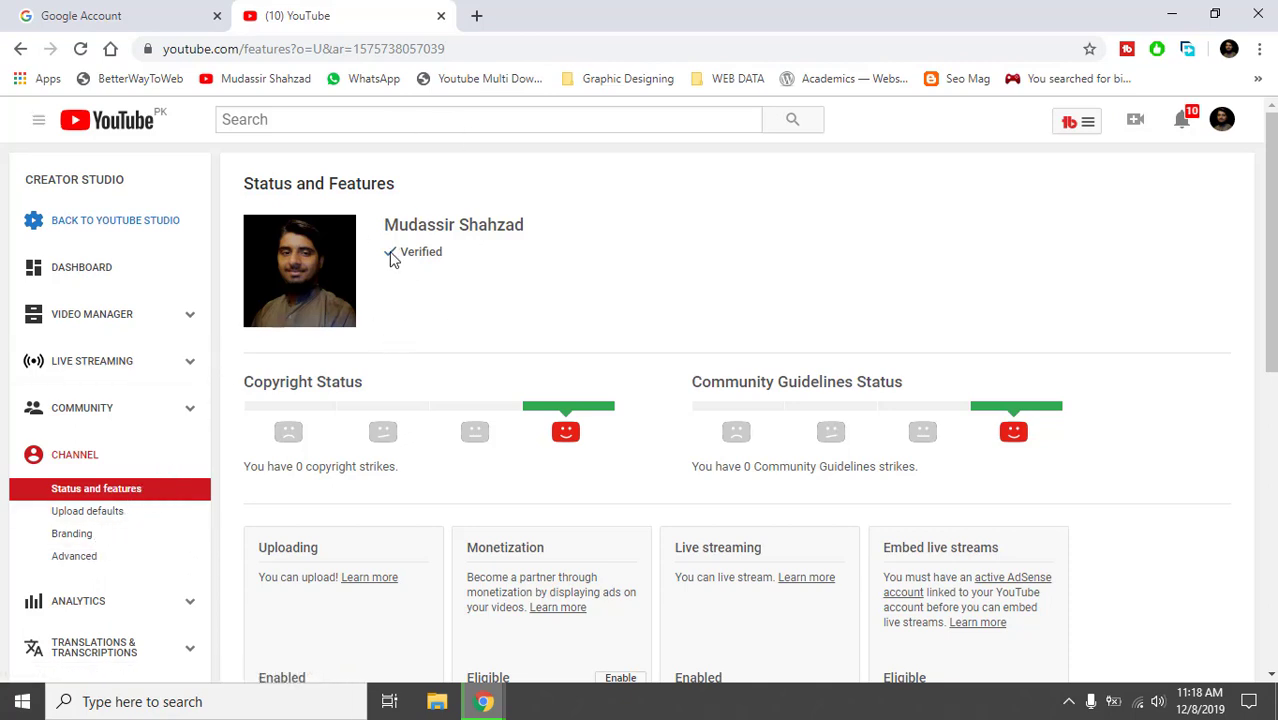
drag(383, 258, 432, 250)
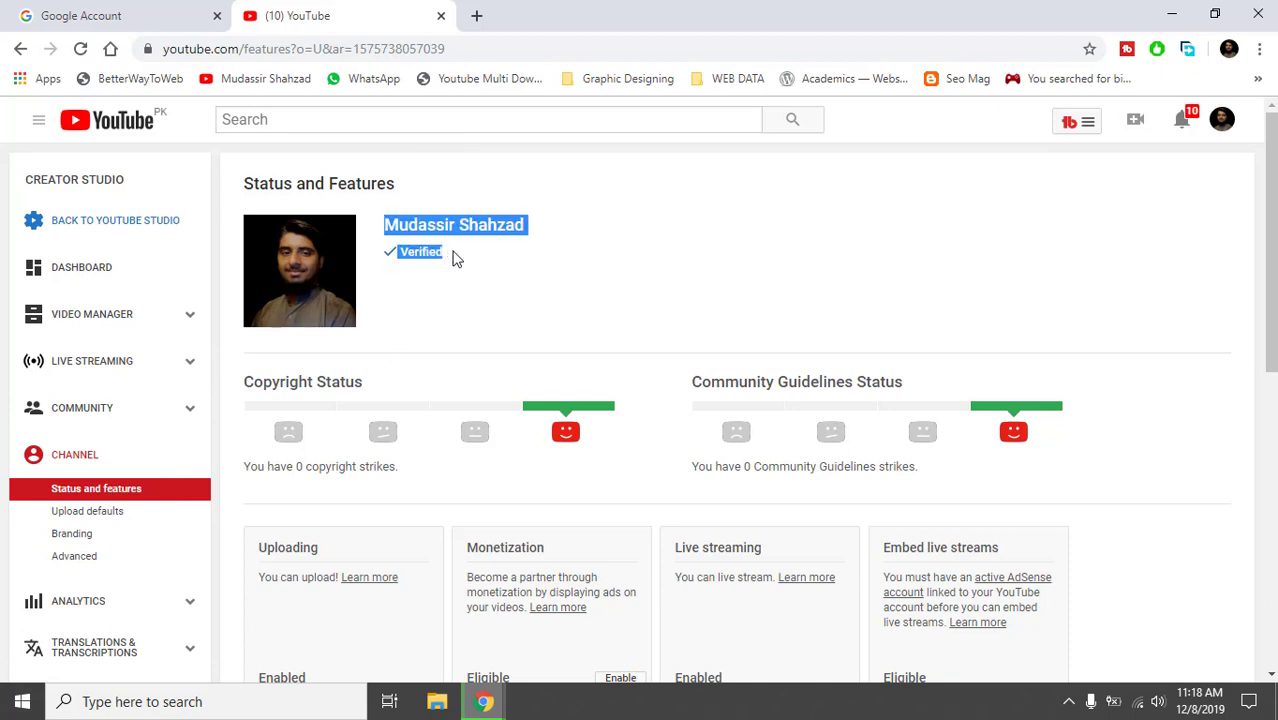
click(452, 258)
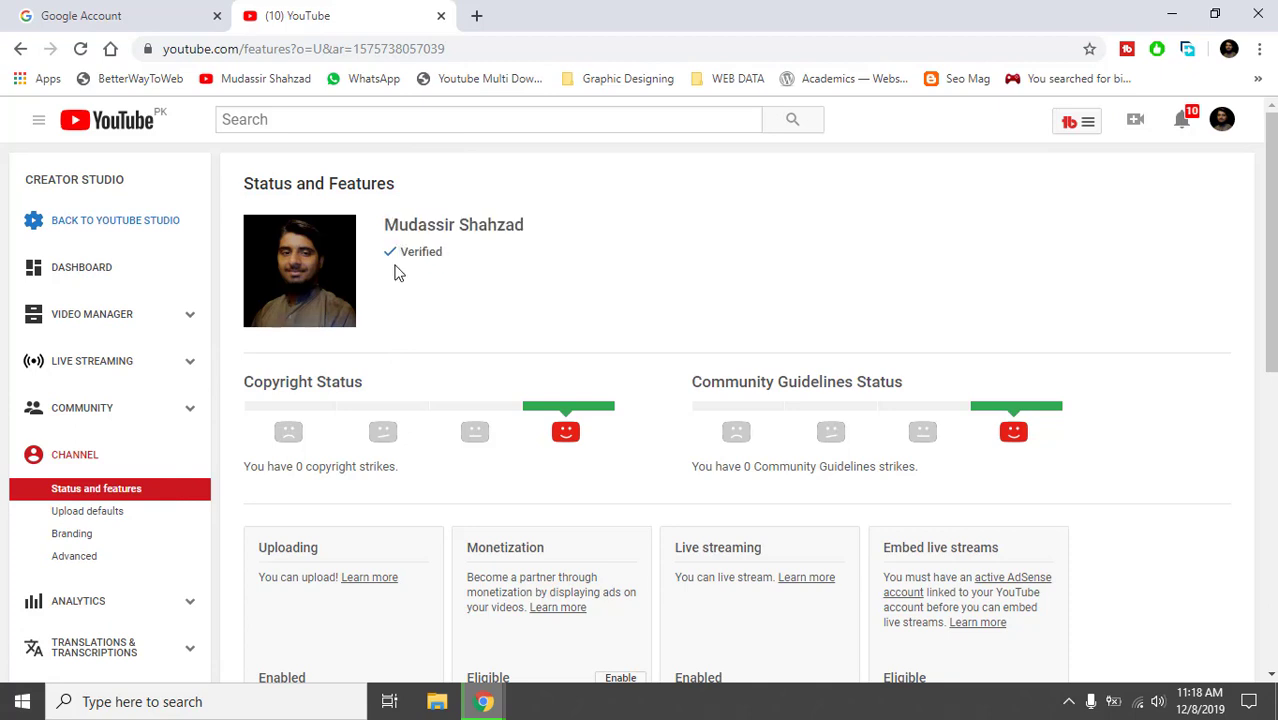
click(450, 259)
Scroll the feature cards, noting Custom URL is ineligible, then go to Upload defaults.
drag(1268, 320, 1263, 501)
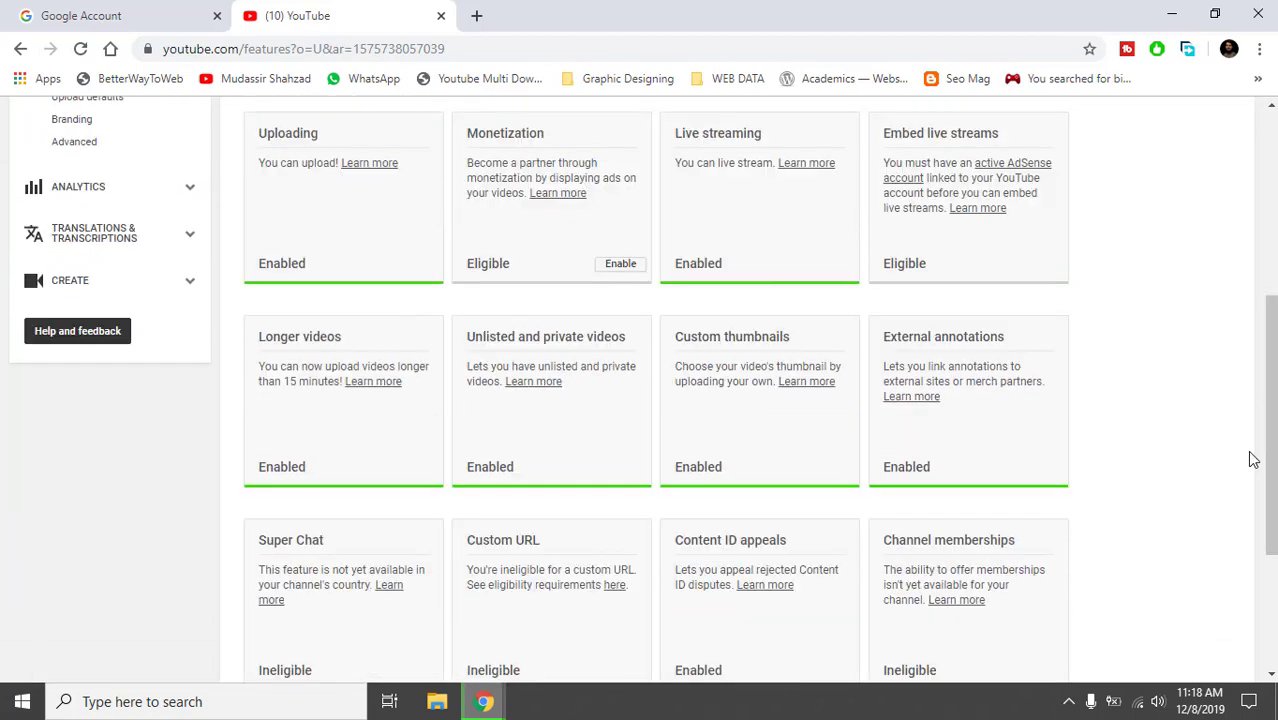
drag(1274, 452, 1274, 412)
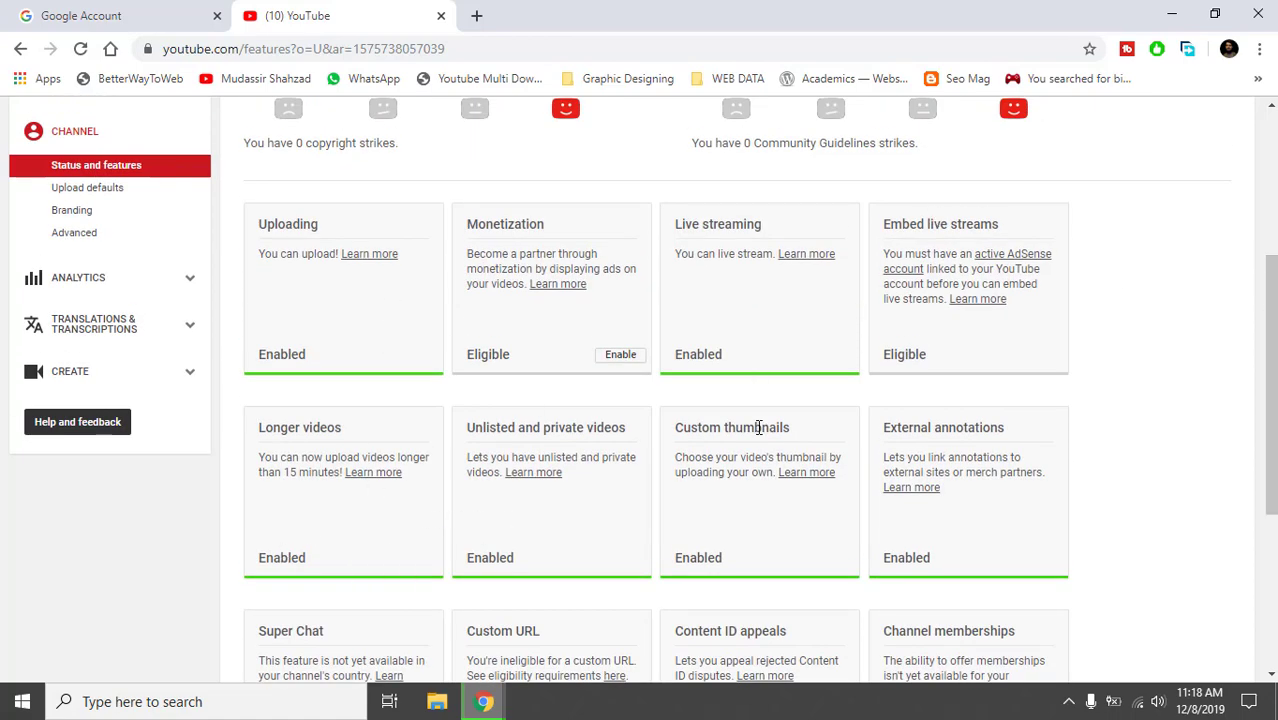
scroll(1226, 496, down, 3)
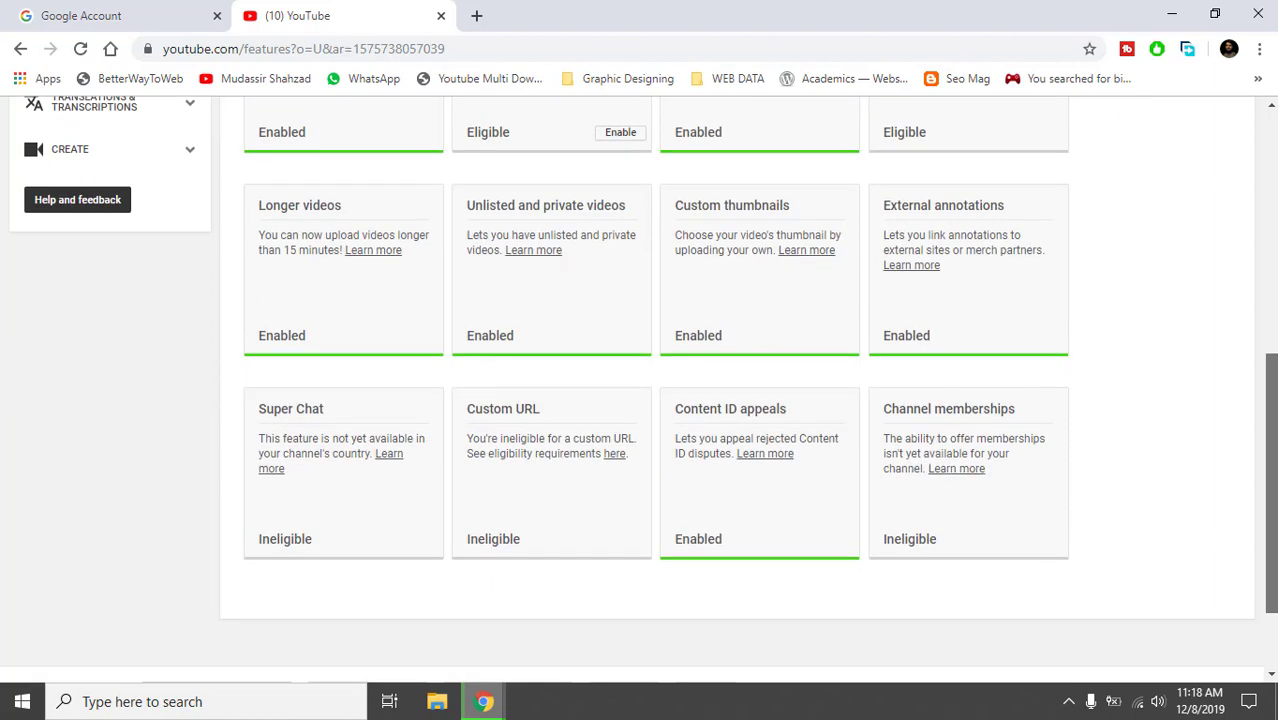
drag(1271, 450, 1271, 440)
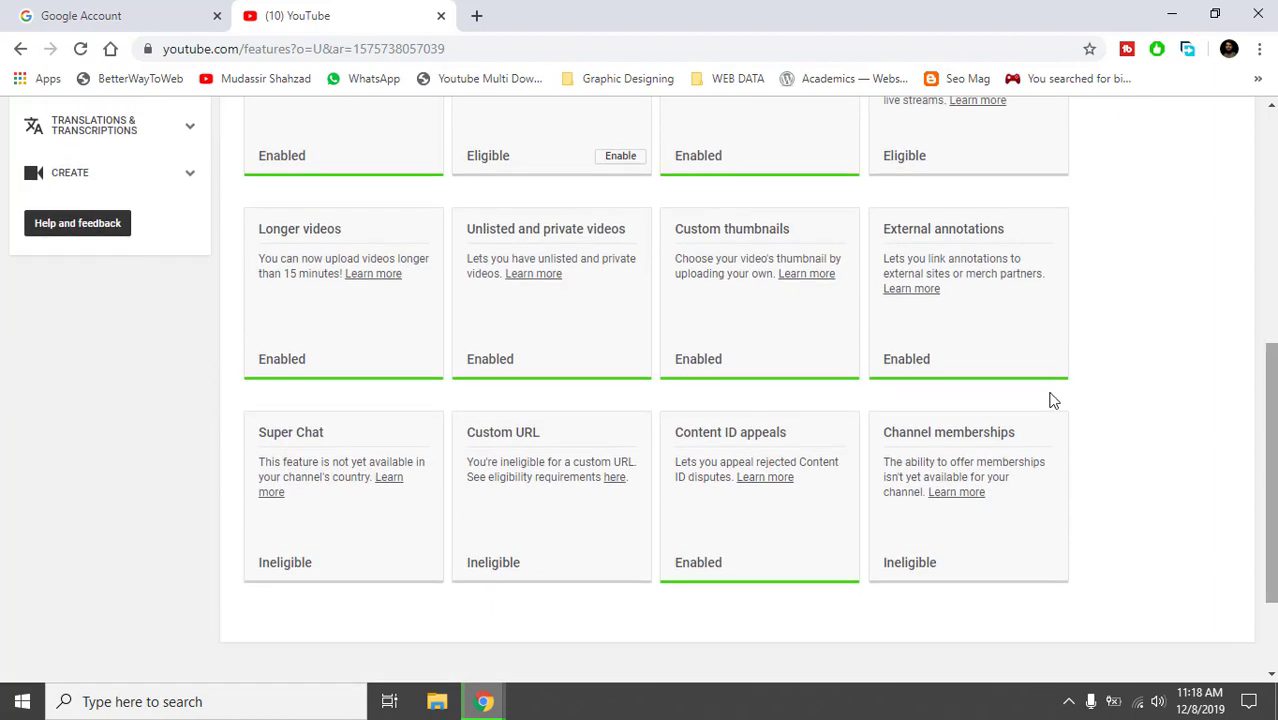
drag(466, 432, 545, 433)
click(547, 437)
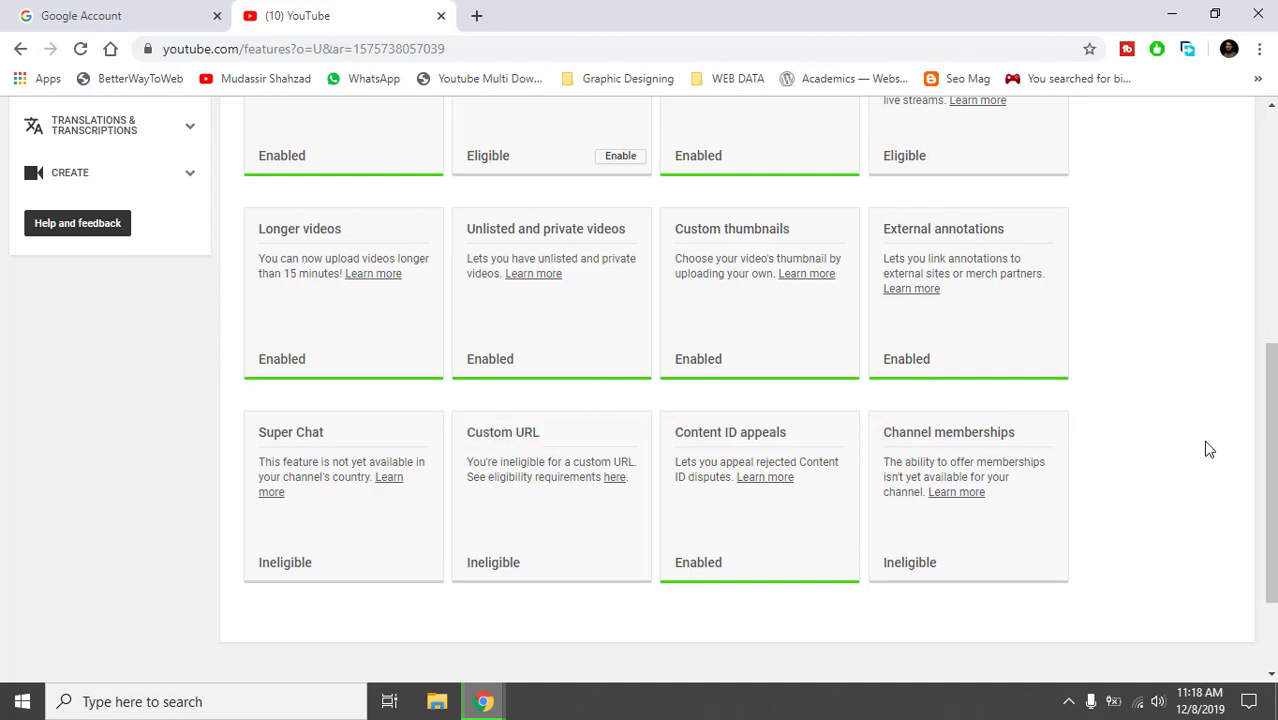
drag(1271, 445, 1271, 203)
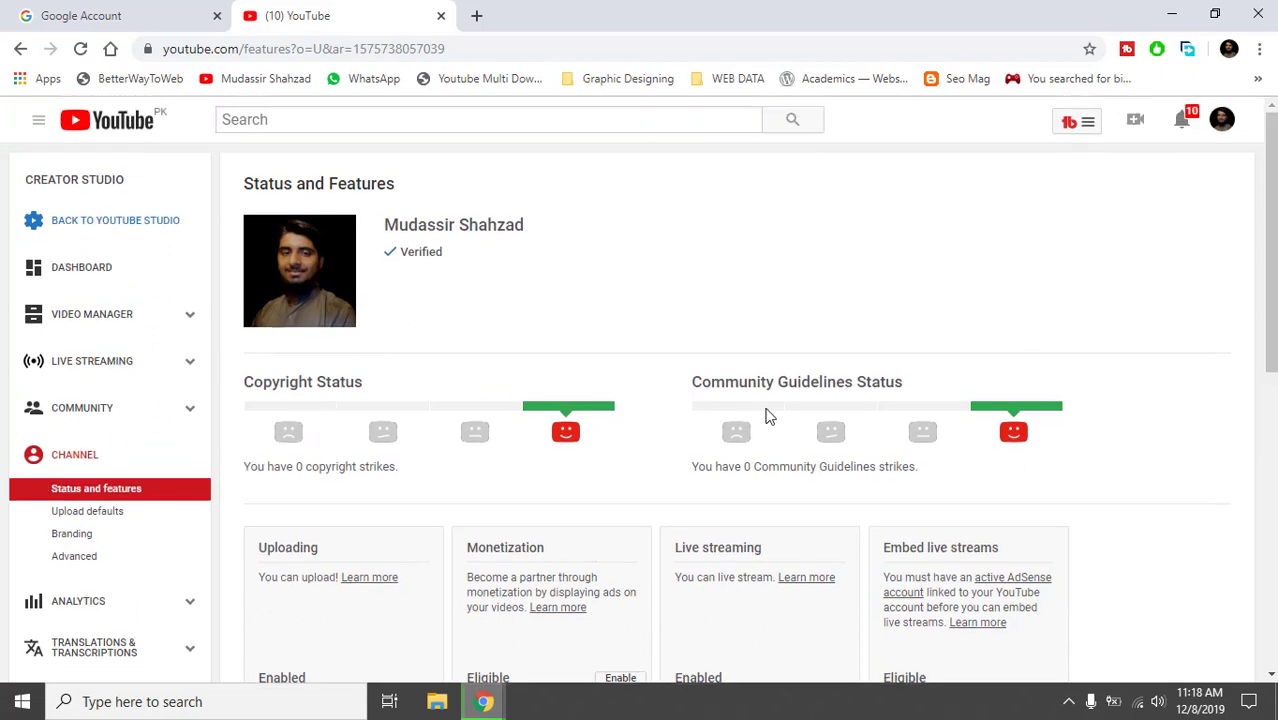
click(144, 522)
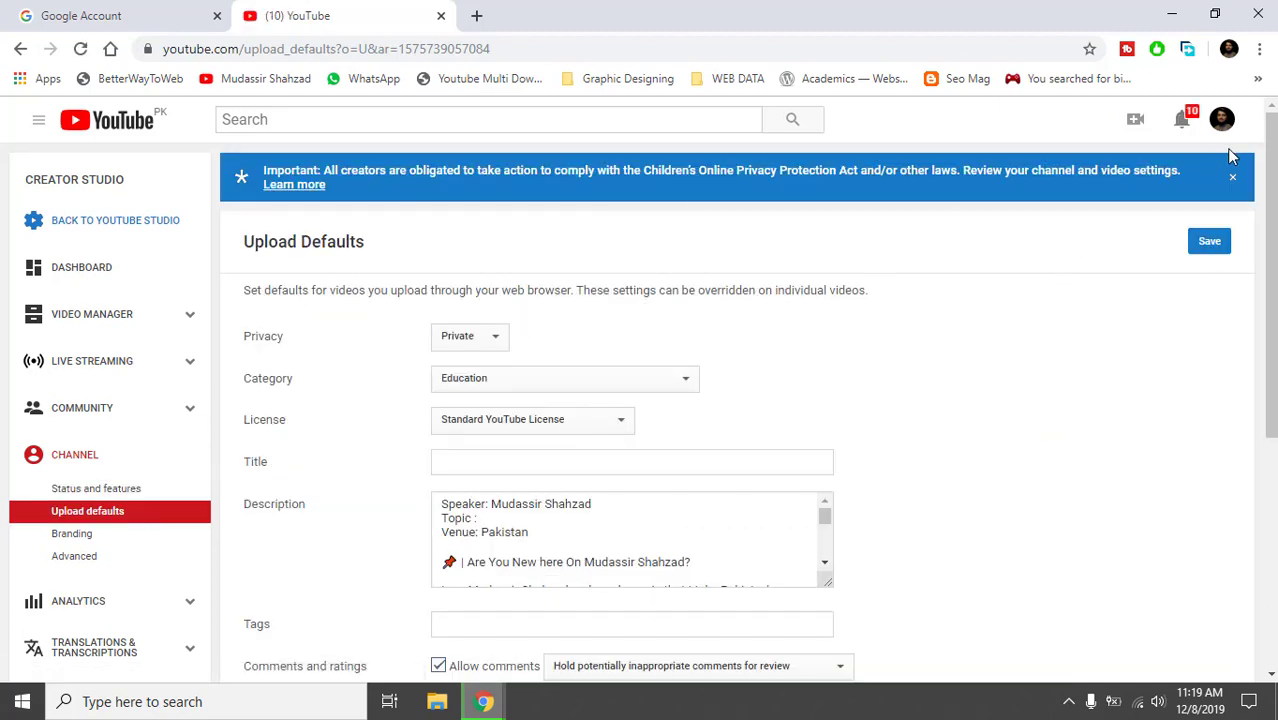
Dismiss the children's privacy notice and show the default Privacy options: Public, Unlisted, Private.
click(1233, 181)
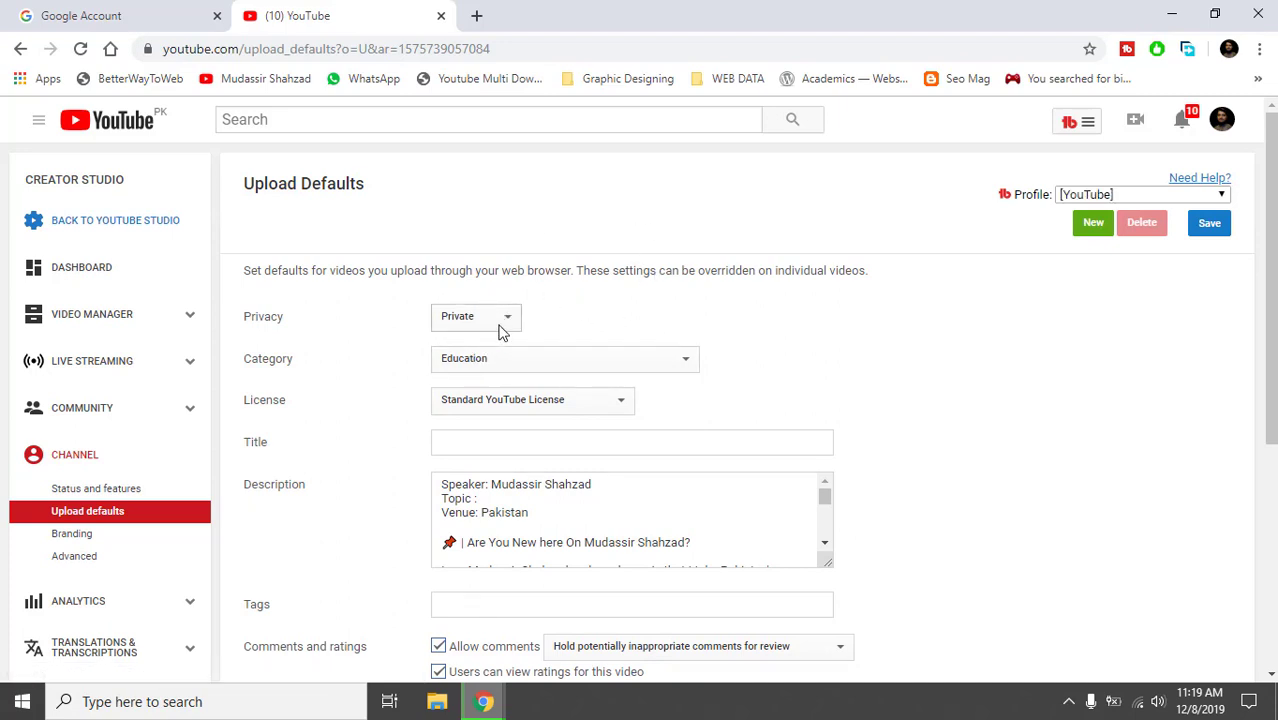
drag(246, 190, 395, 192)
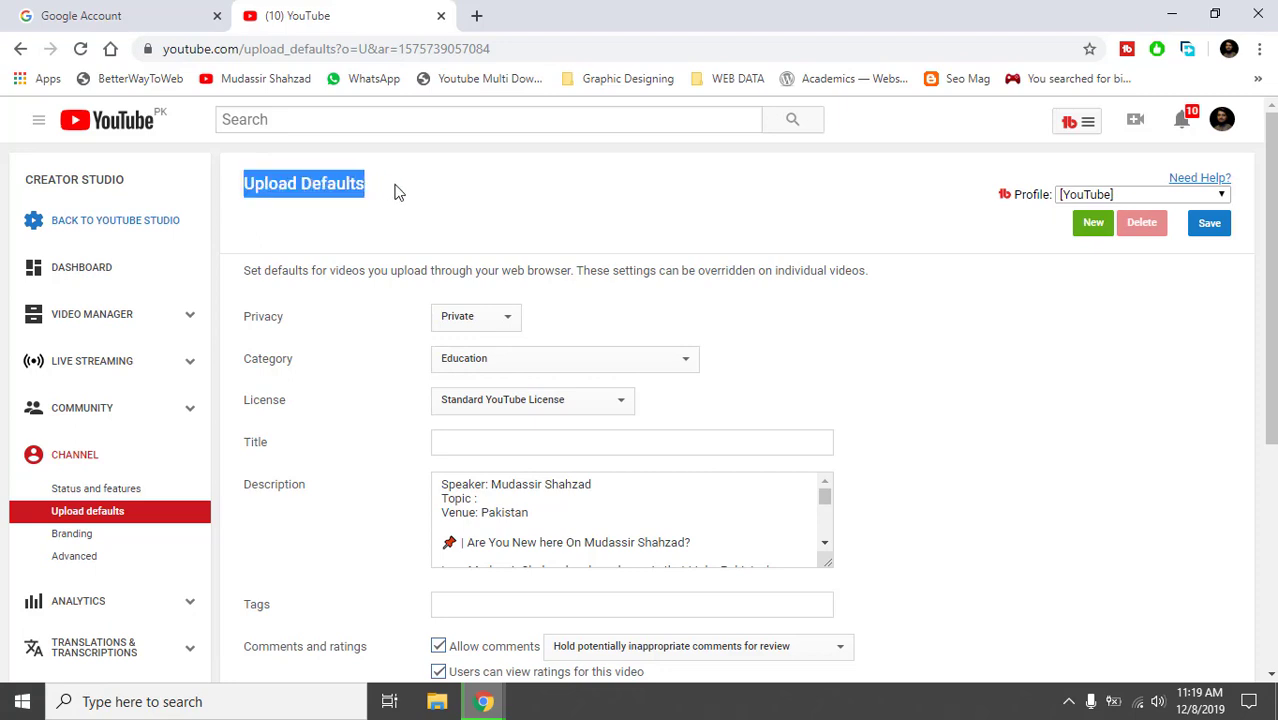
click(395, 192)
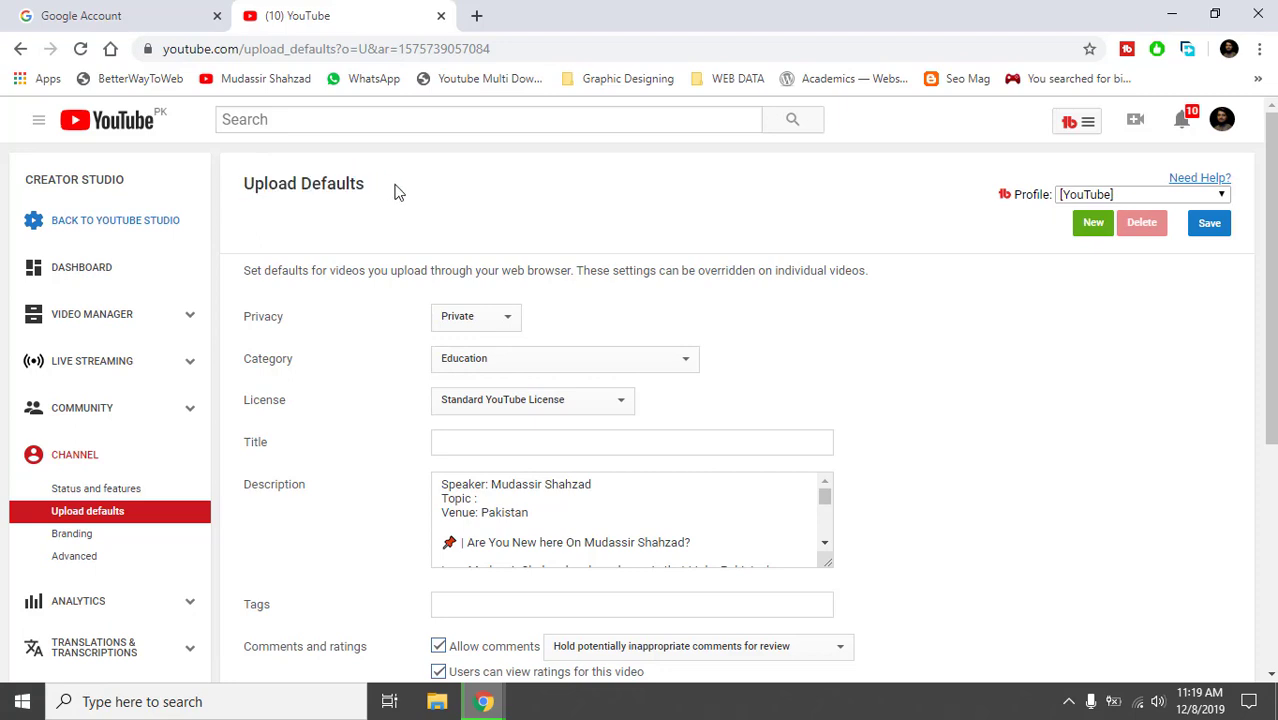
double_click(270, 184)
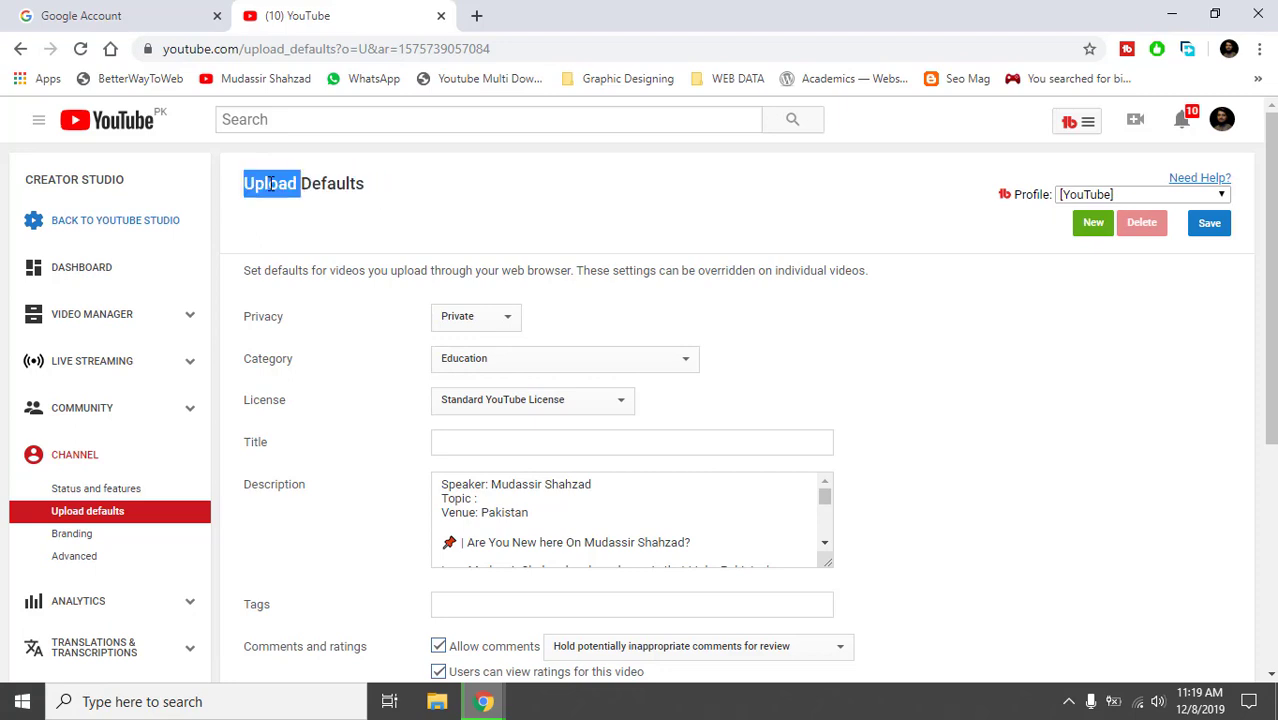
double_click(327, 181)
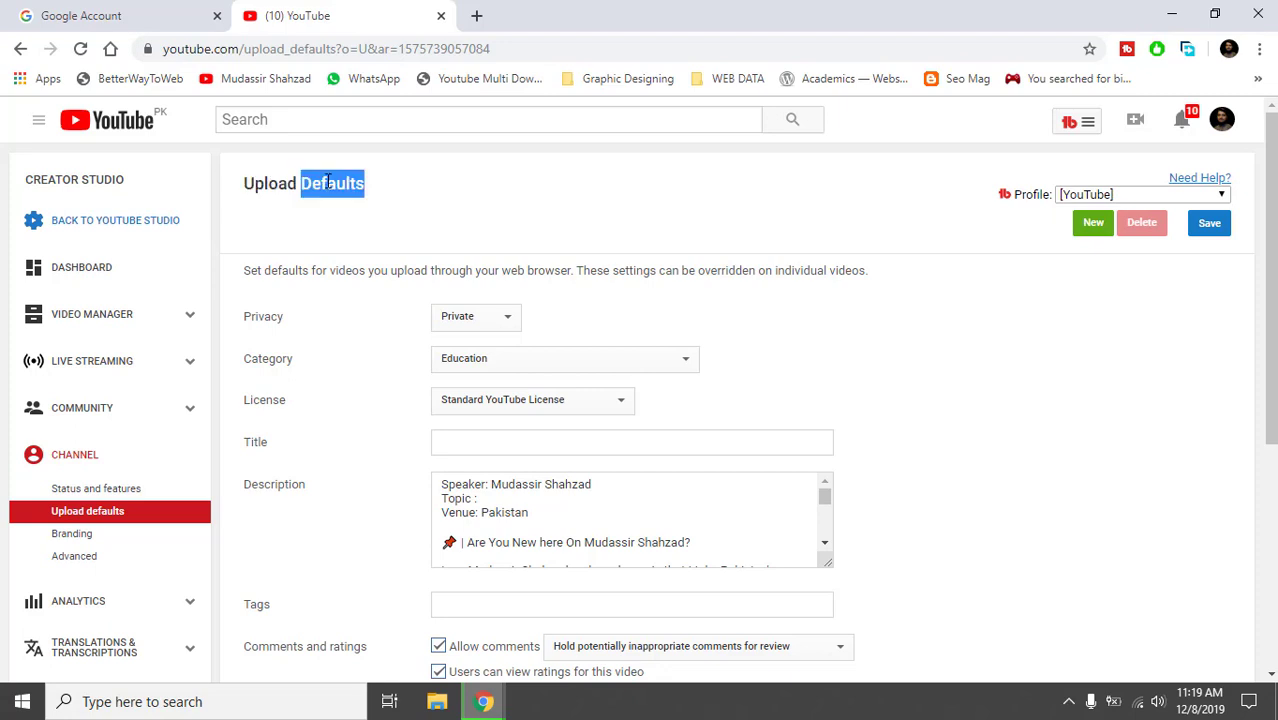
click(255, 250)
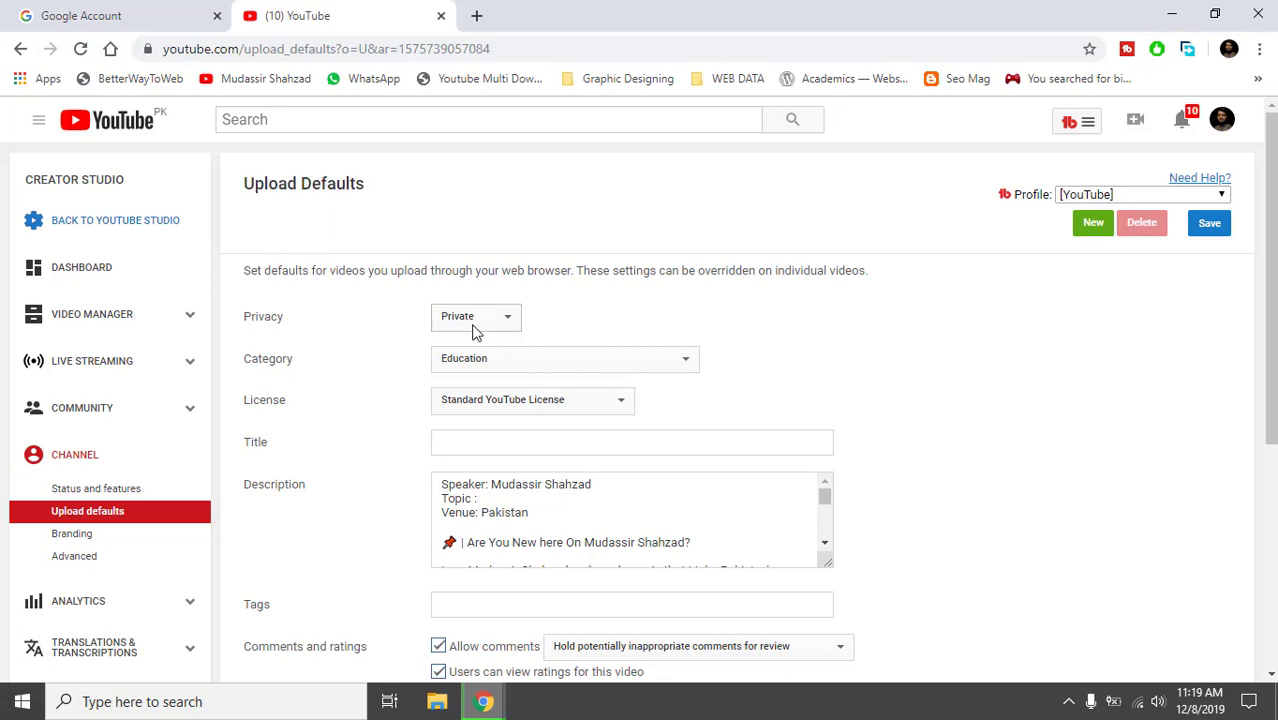
click(476, 324)
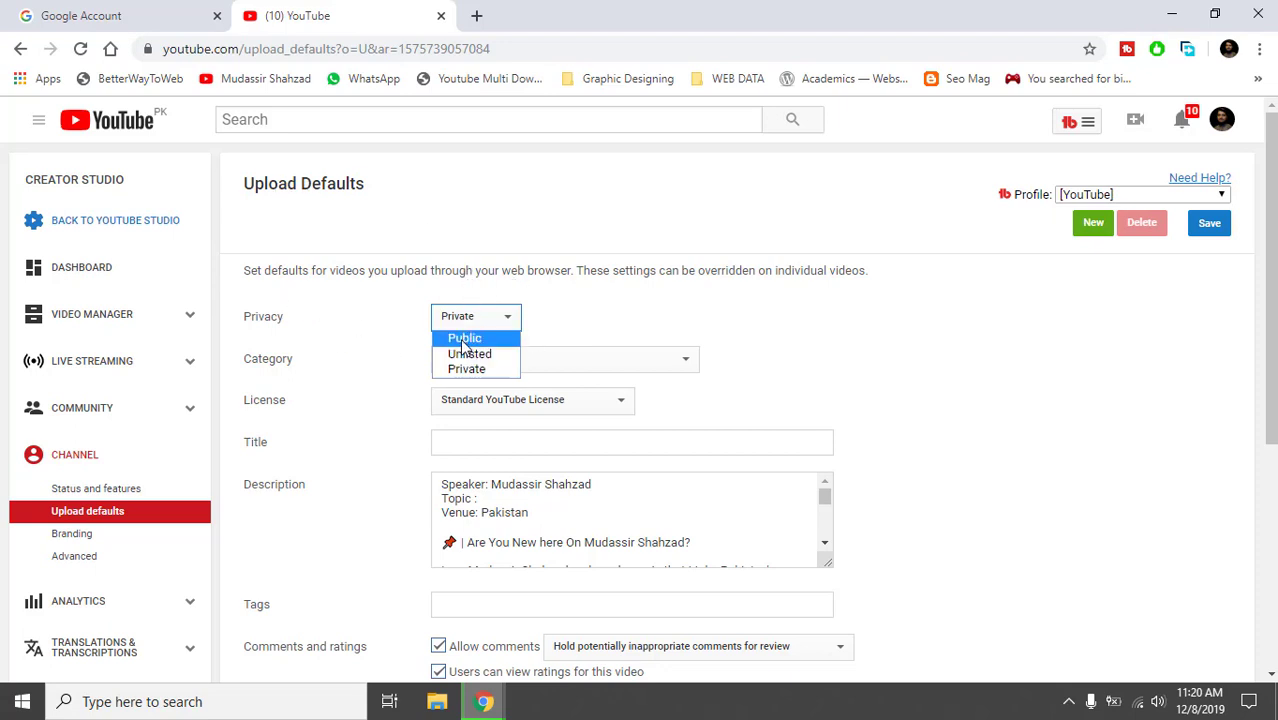
click(563, 328)
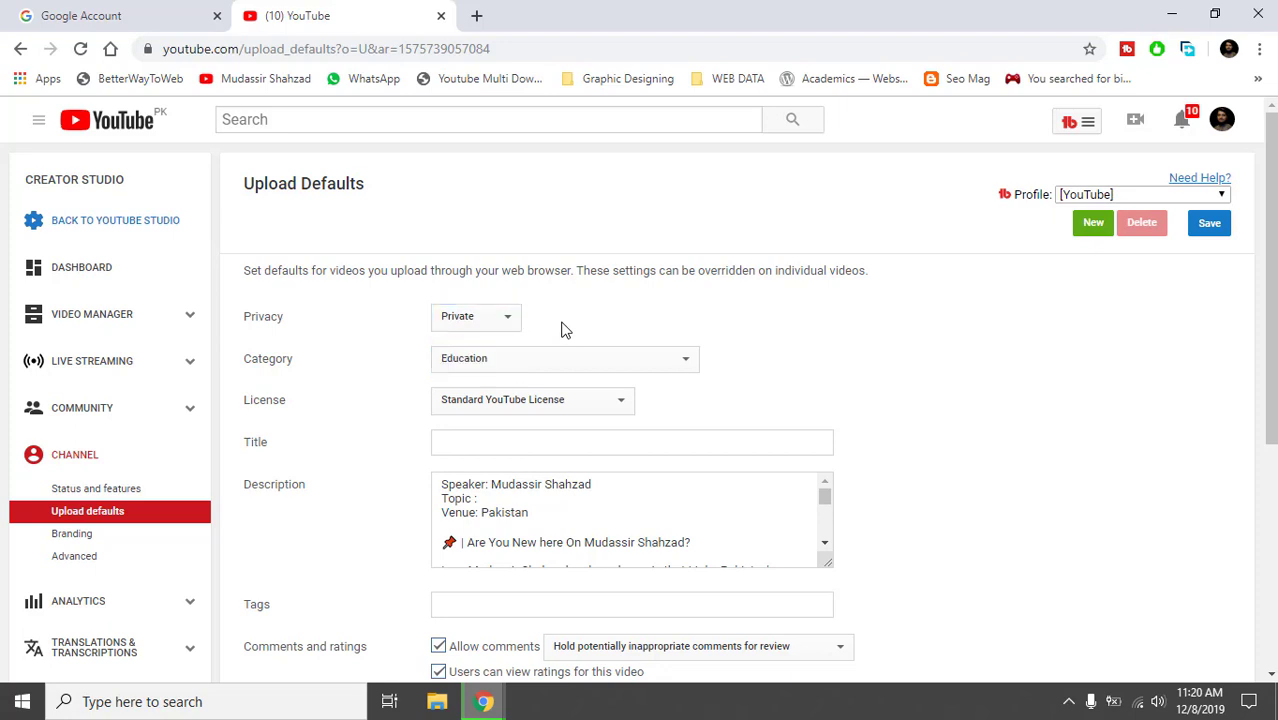
click(478, 18)
text(youtube)
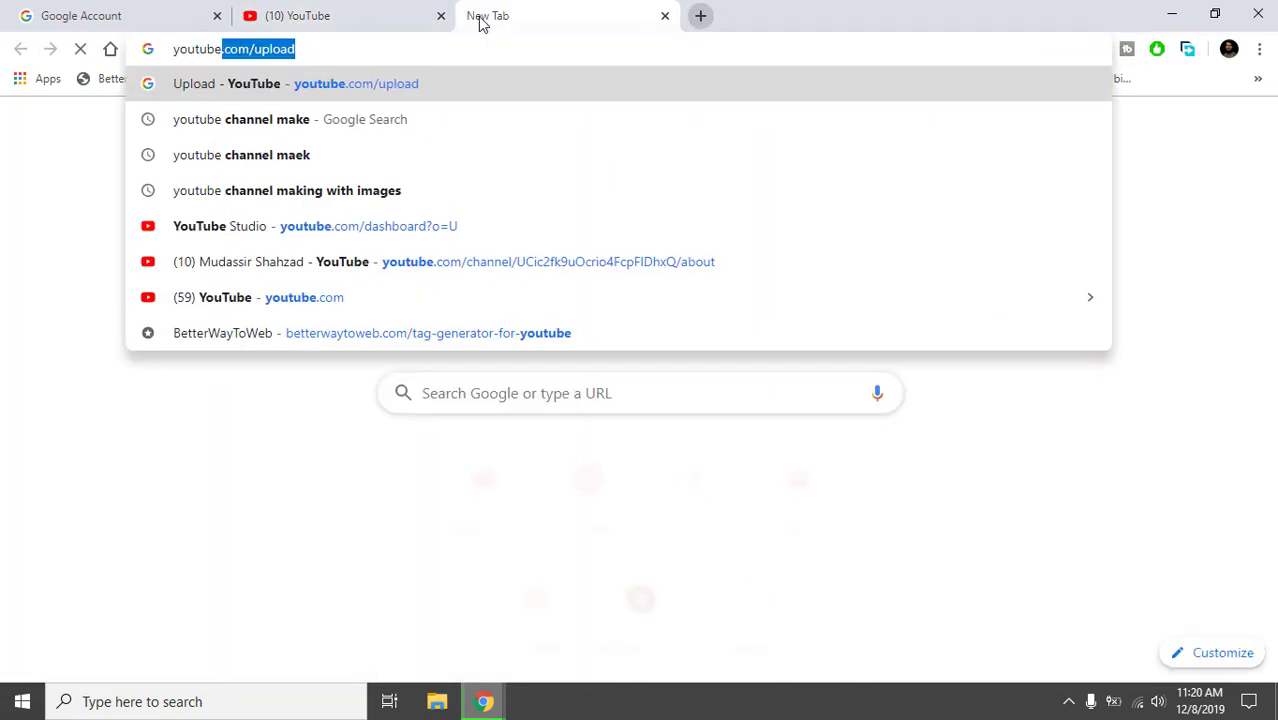
key(Return)
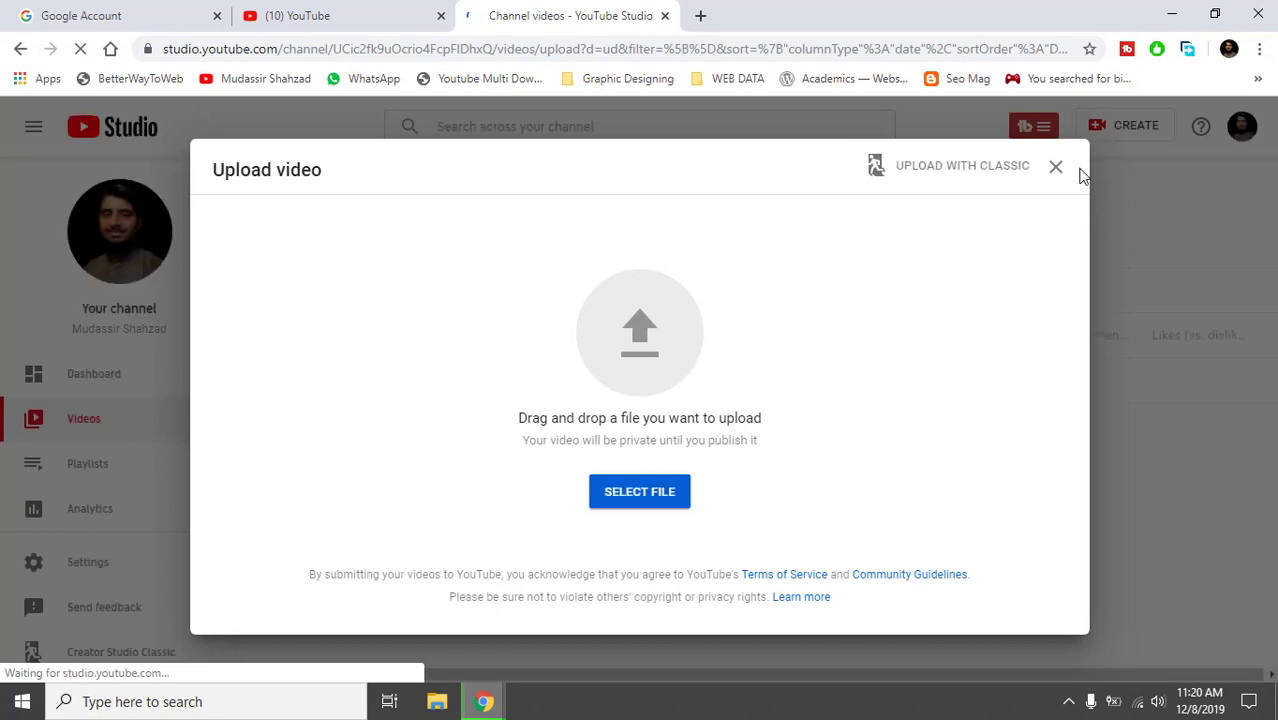
click(972, 174)
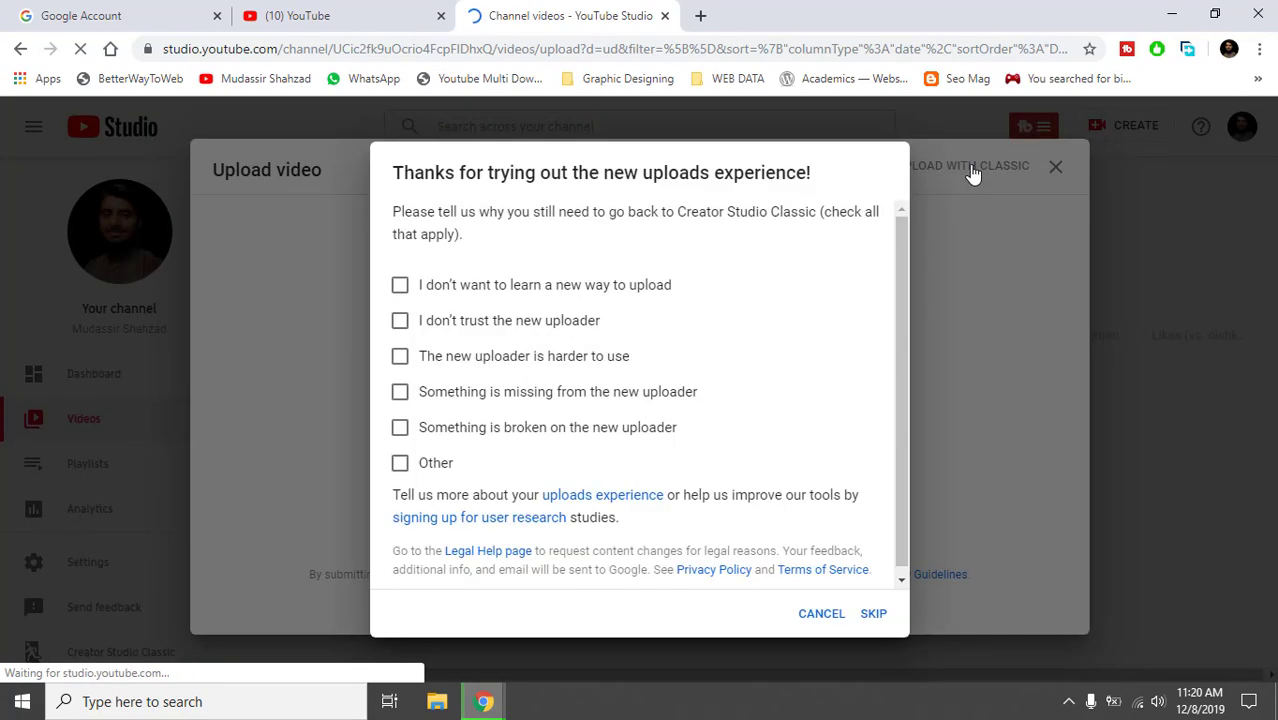
click(869, 614)
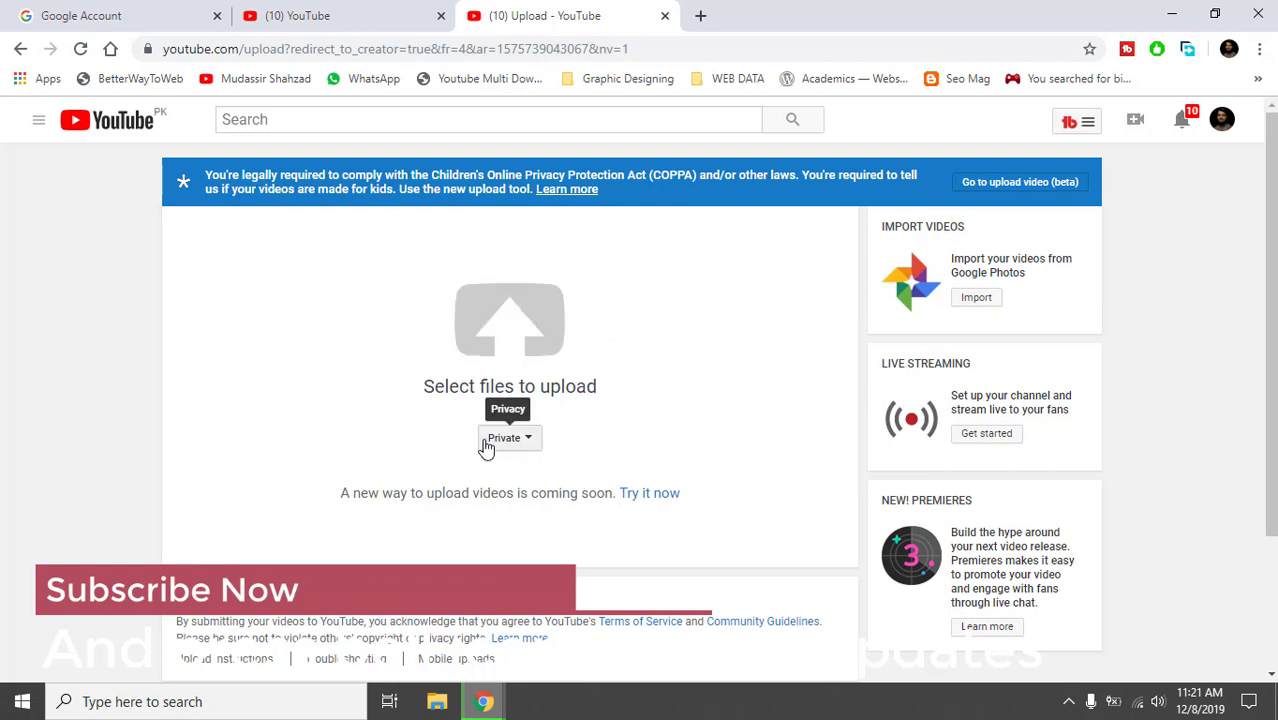
click(665, 15)
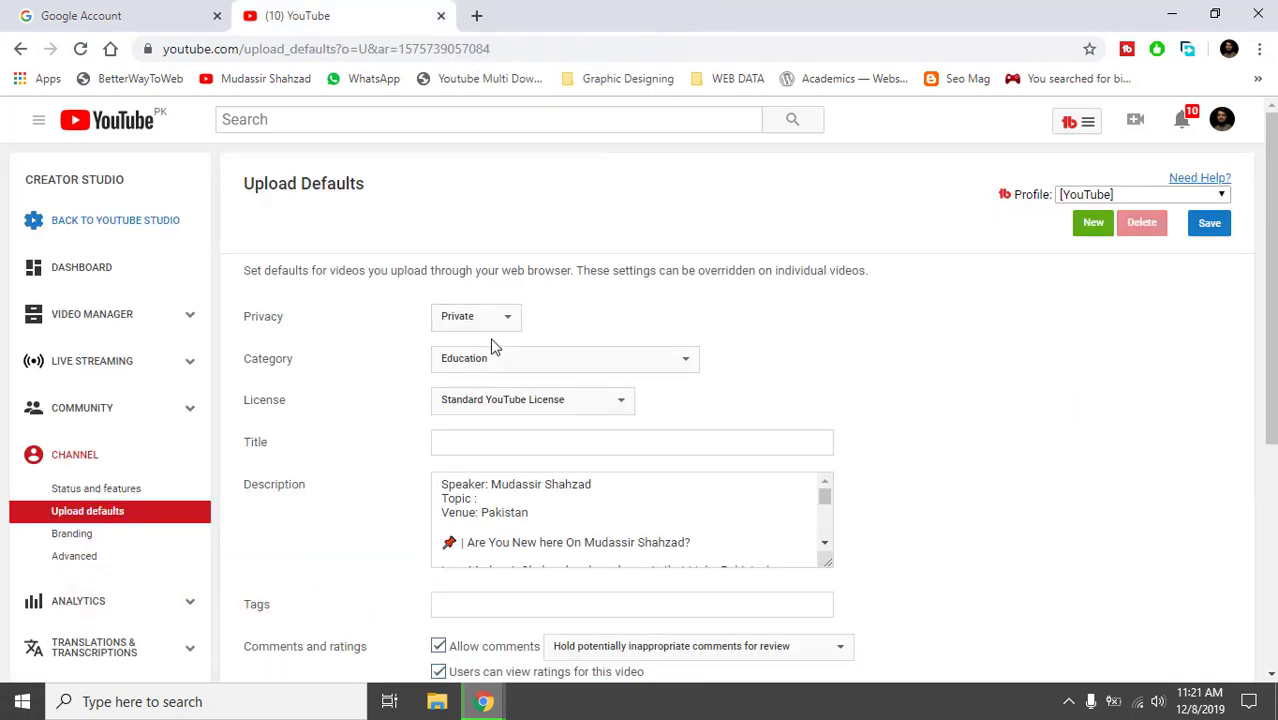
click(487, 360)
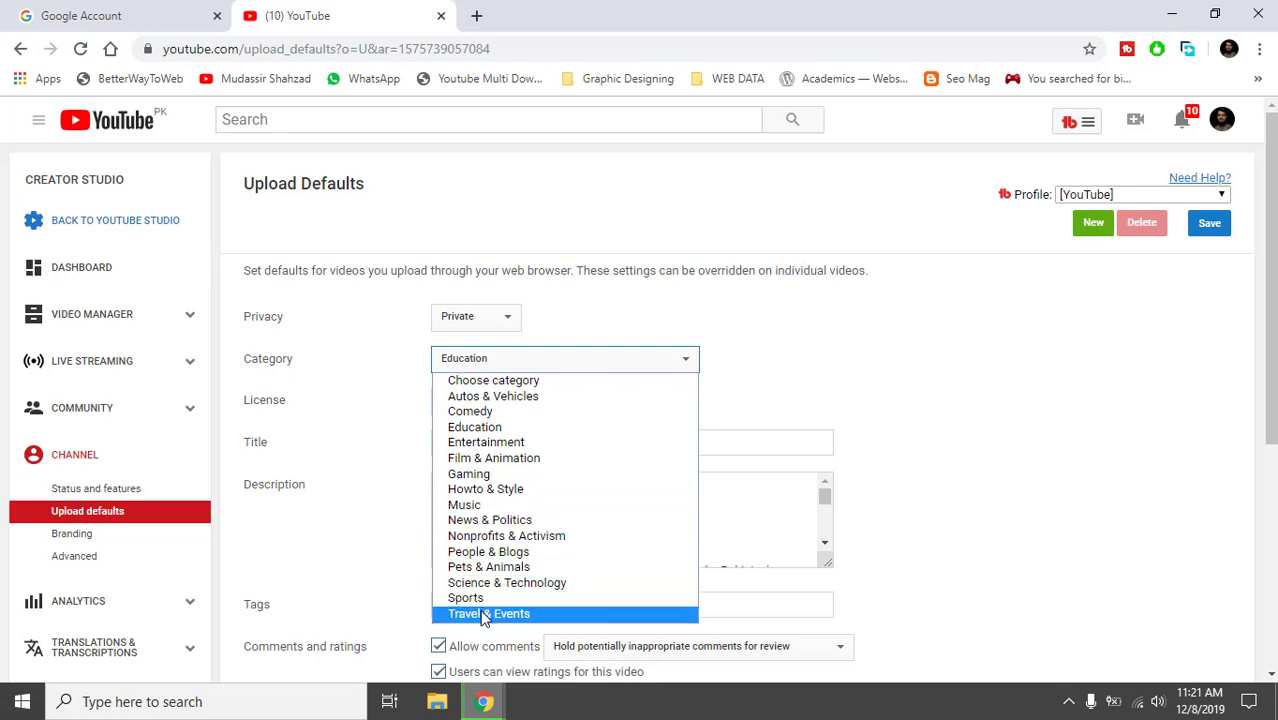
click(746, 376)
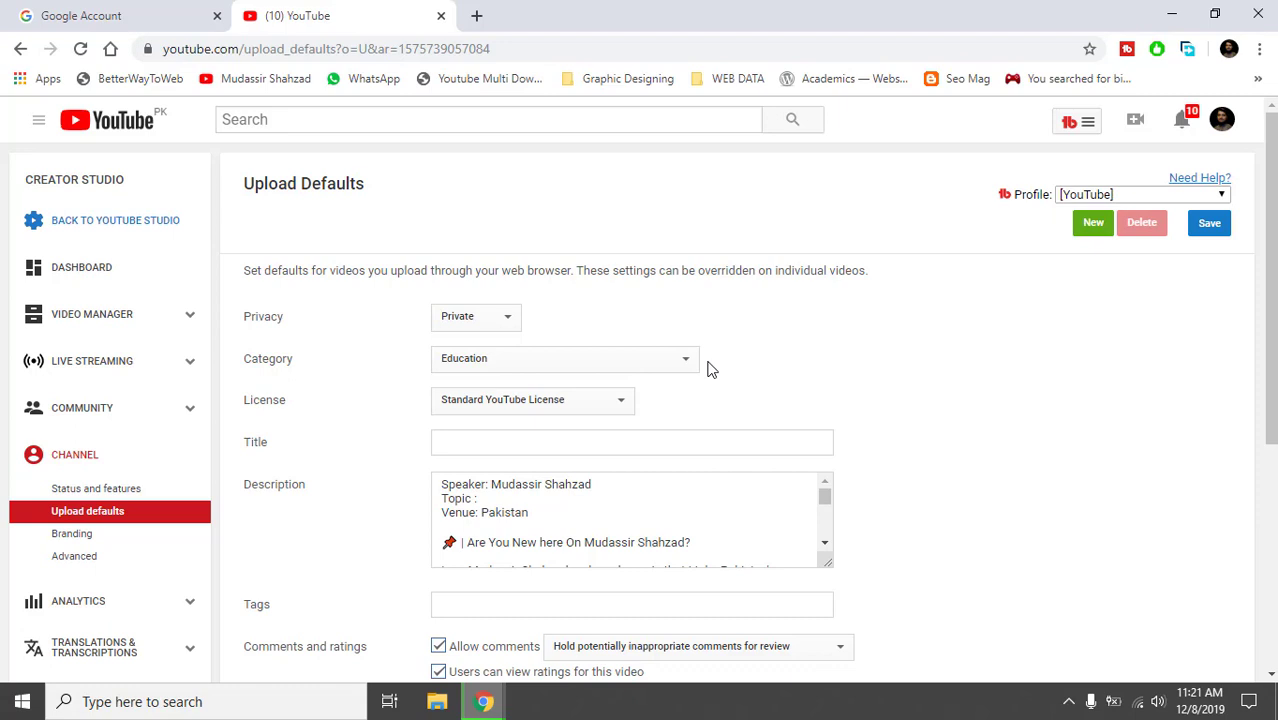
click(622, 403)
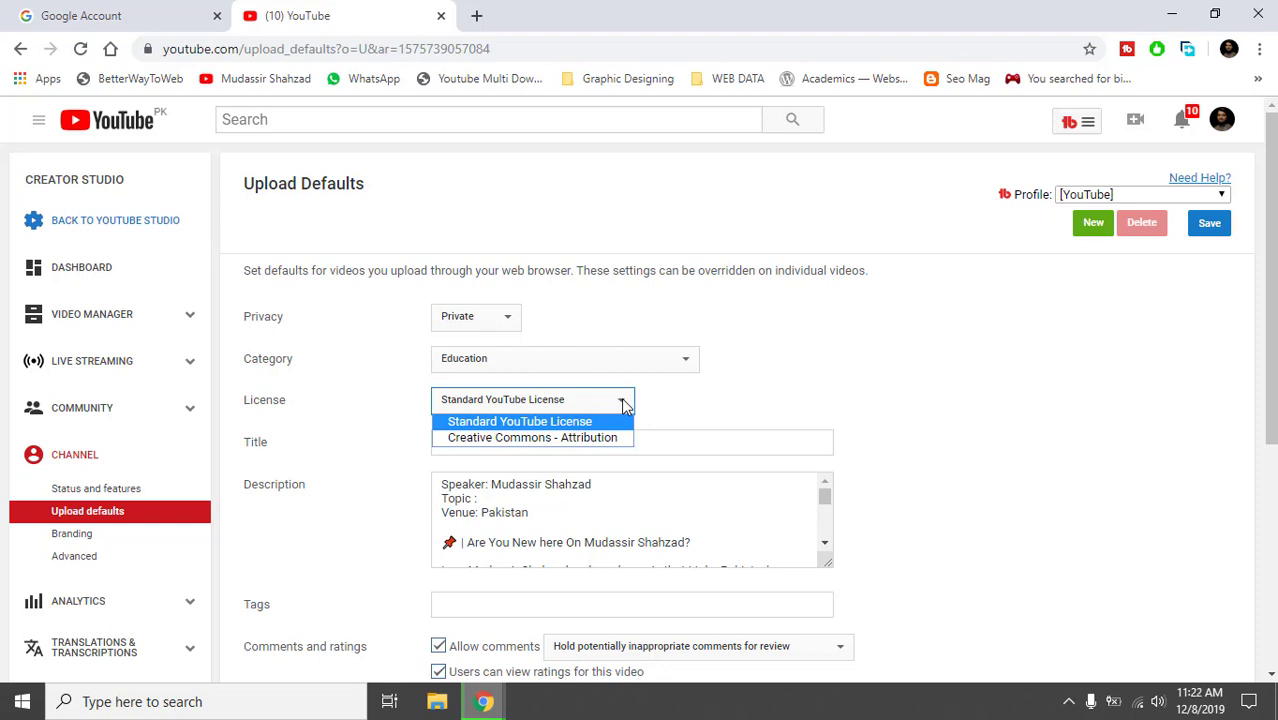
key(Down)
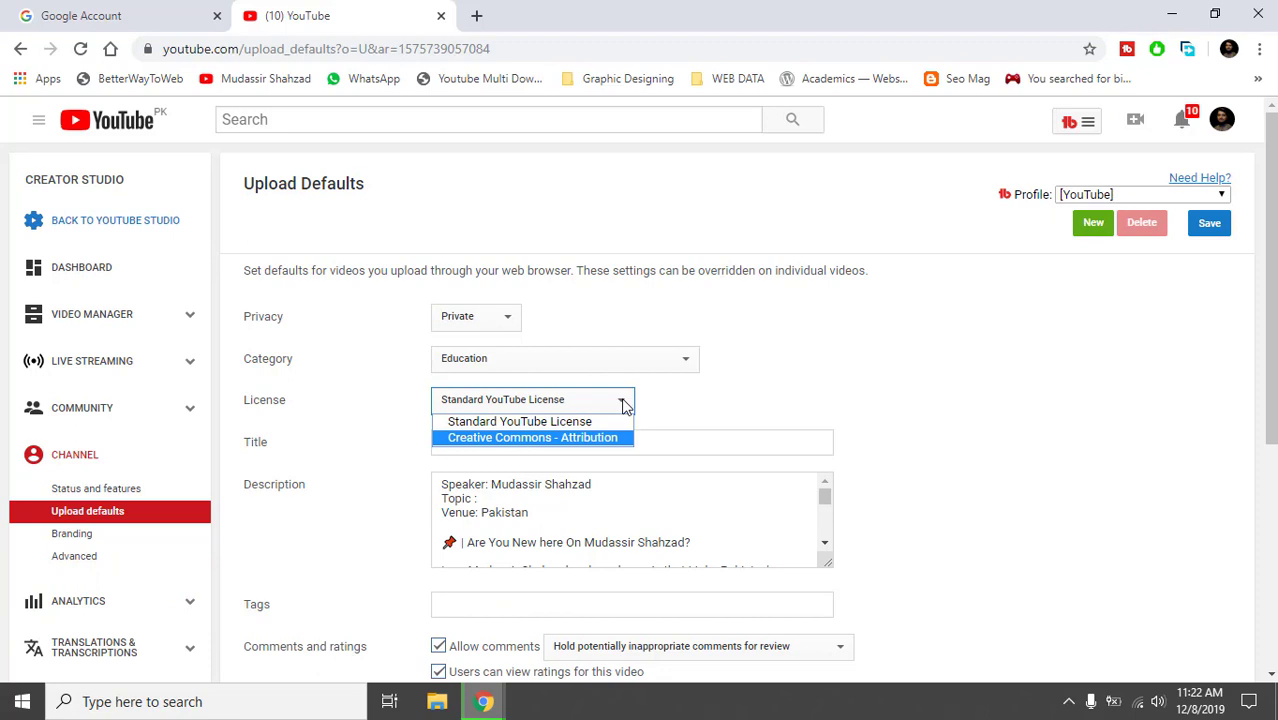
key(Up)
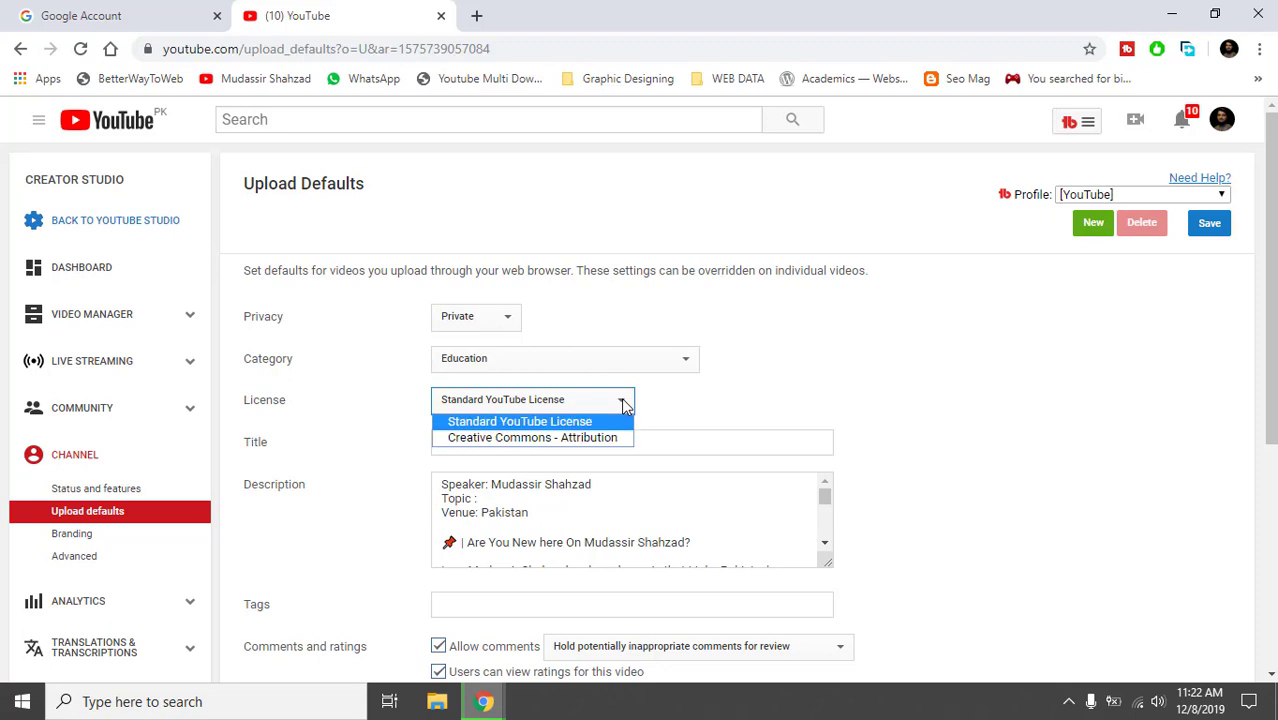
key(Return)
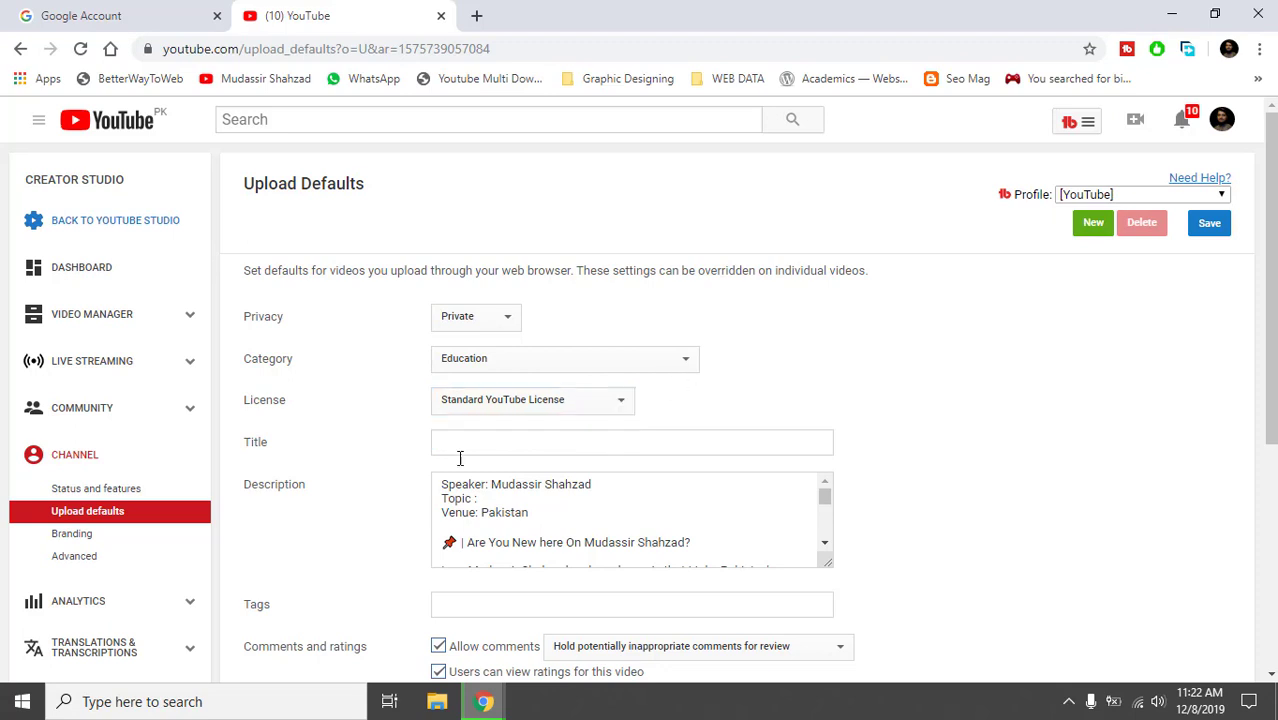
Type a name into the default title and clear it, then stretch the description box taller.
click(444, 443)
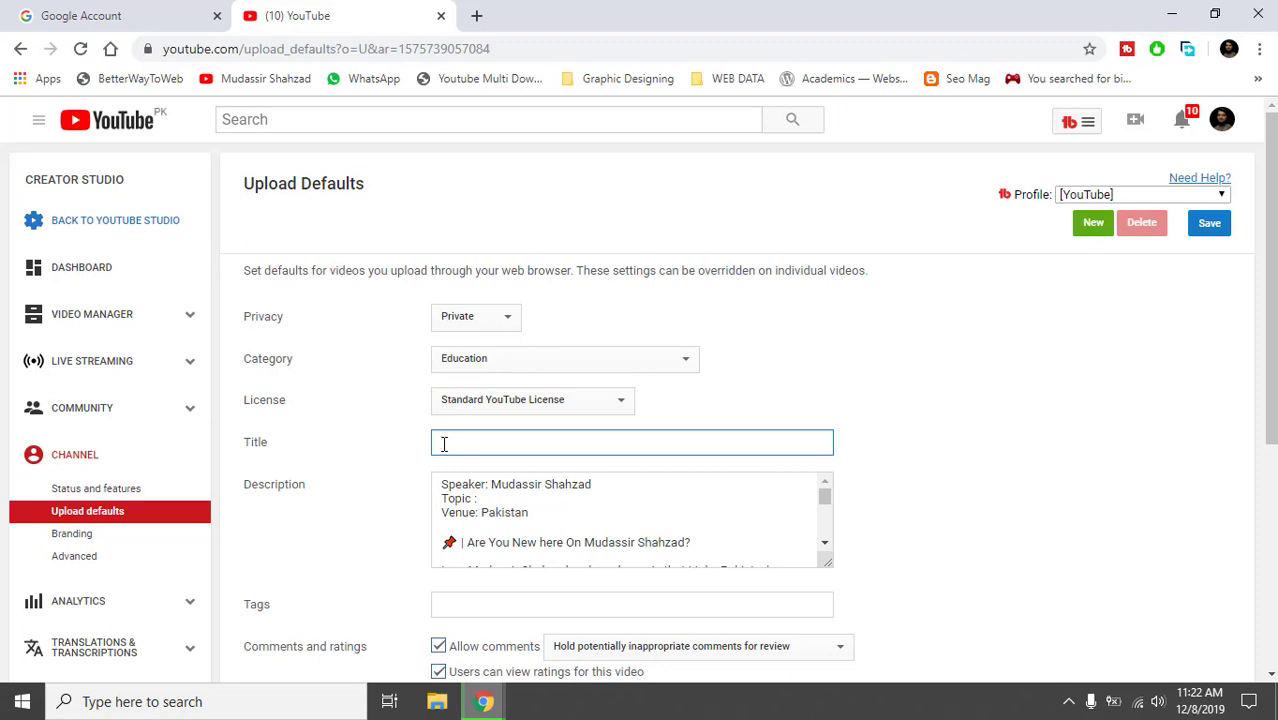
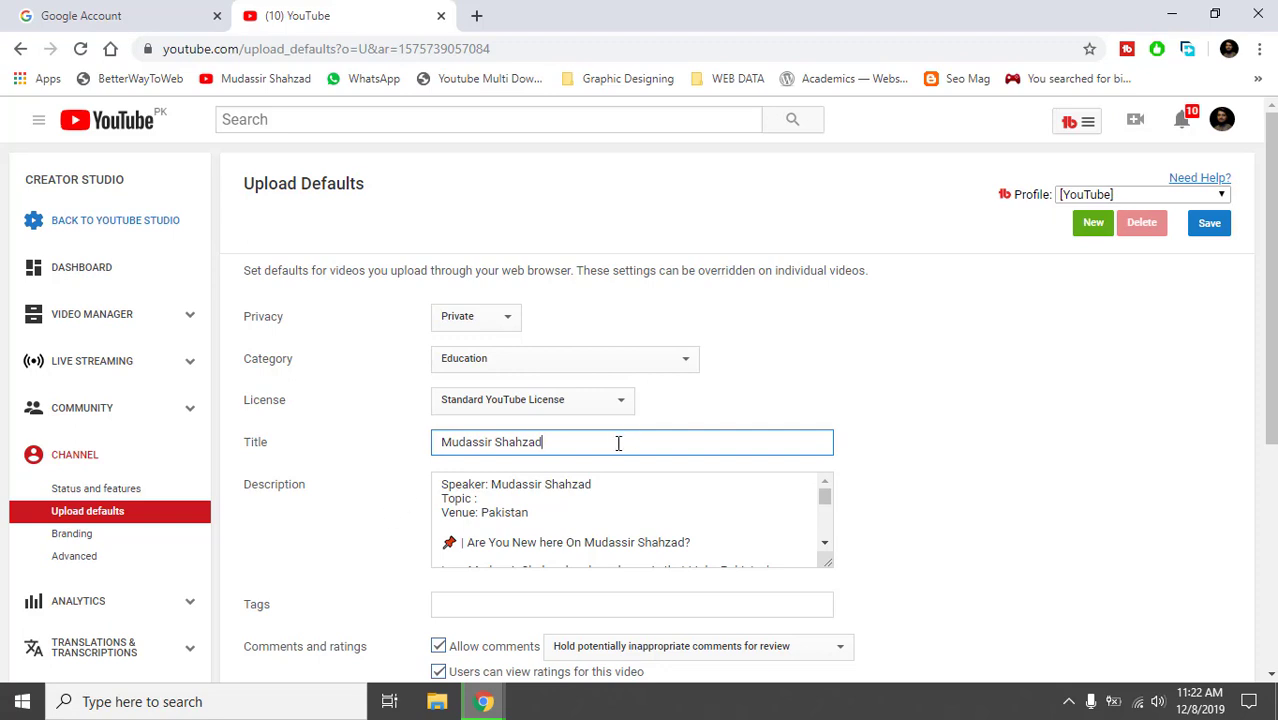
key(ctrl+a)
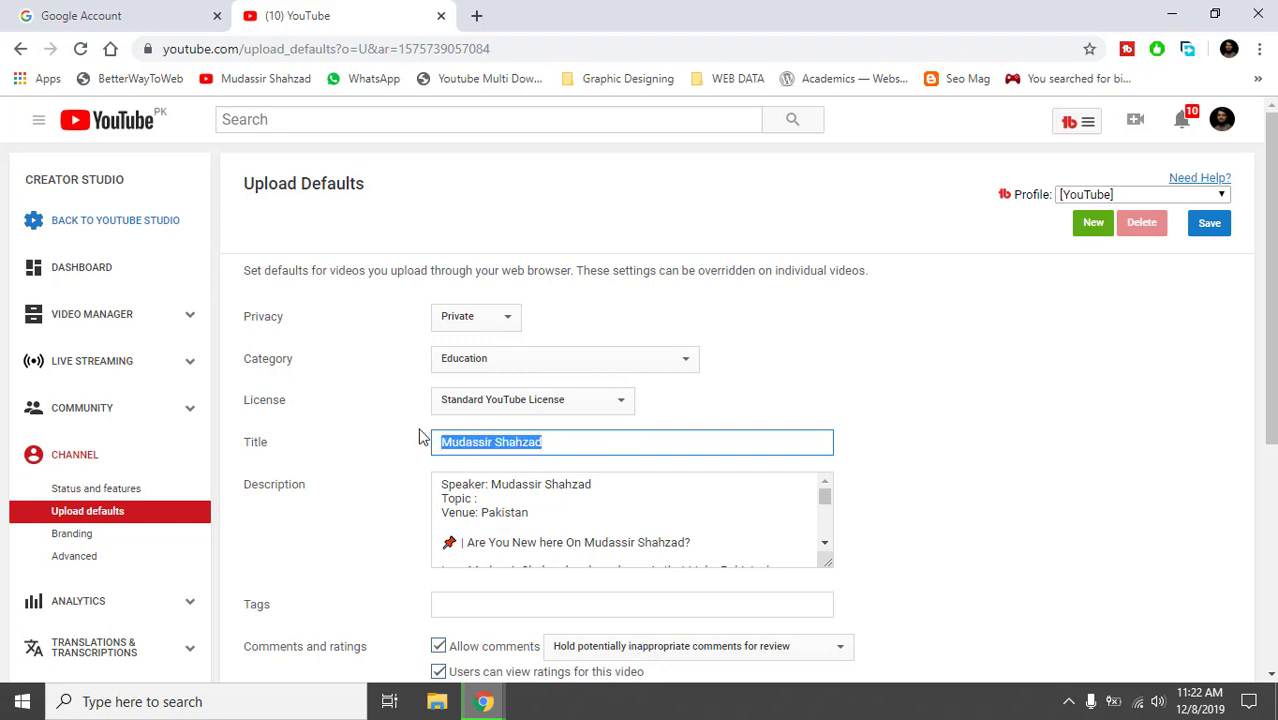
key(BackSpace)
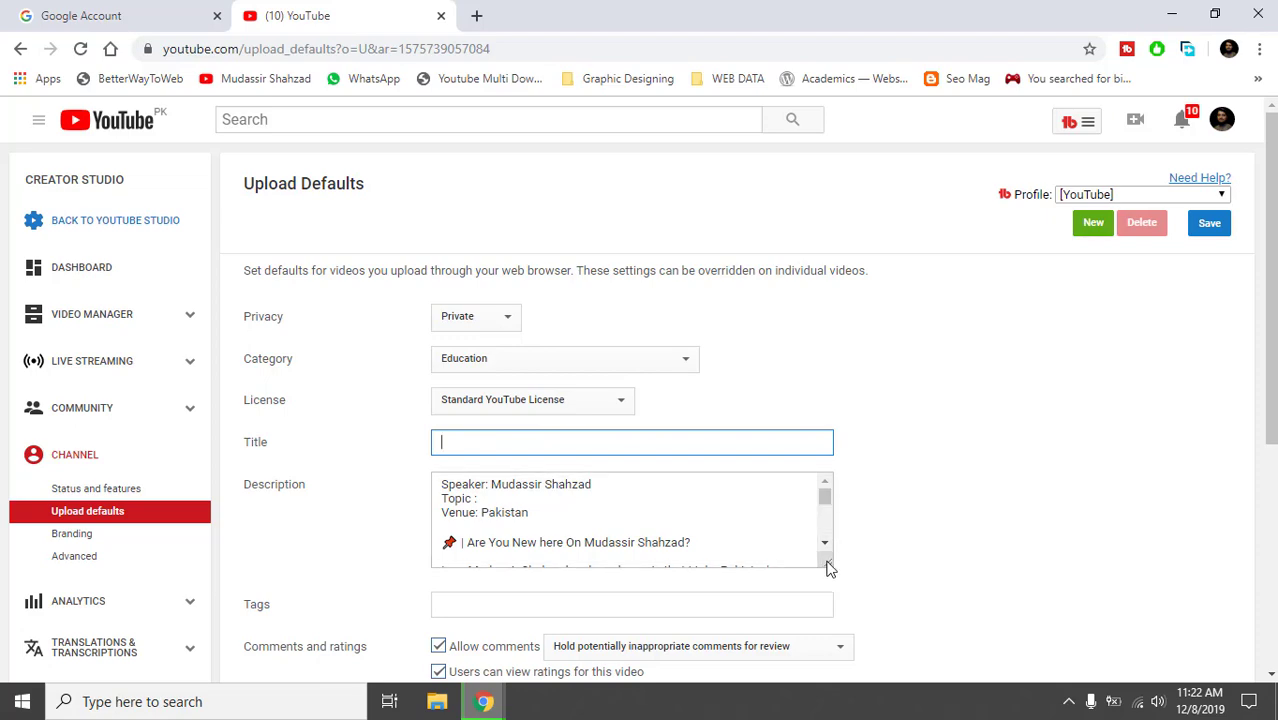
drag(830, 565, 858, 712)
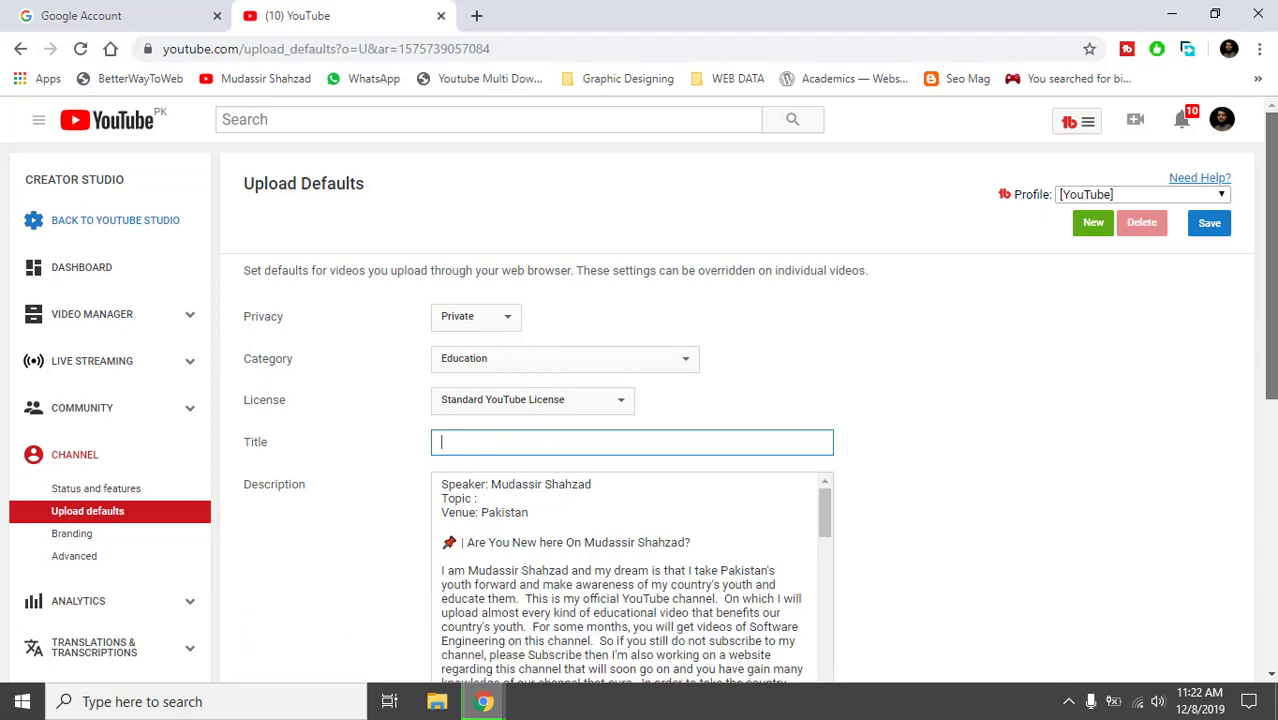
Read the full description template with Speaker, Topic, Venue and series links, then focus the Tags field.
scroll(850, 408, down, 3)
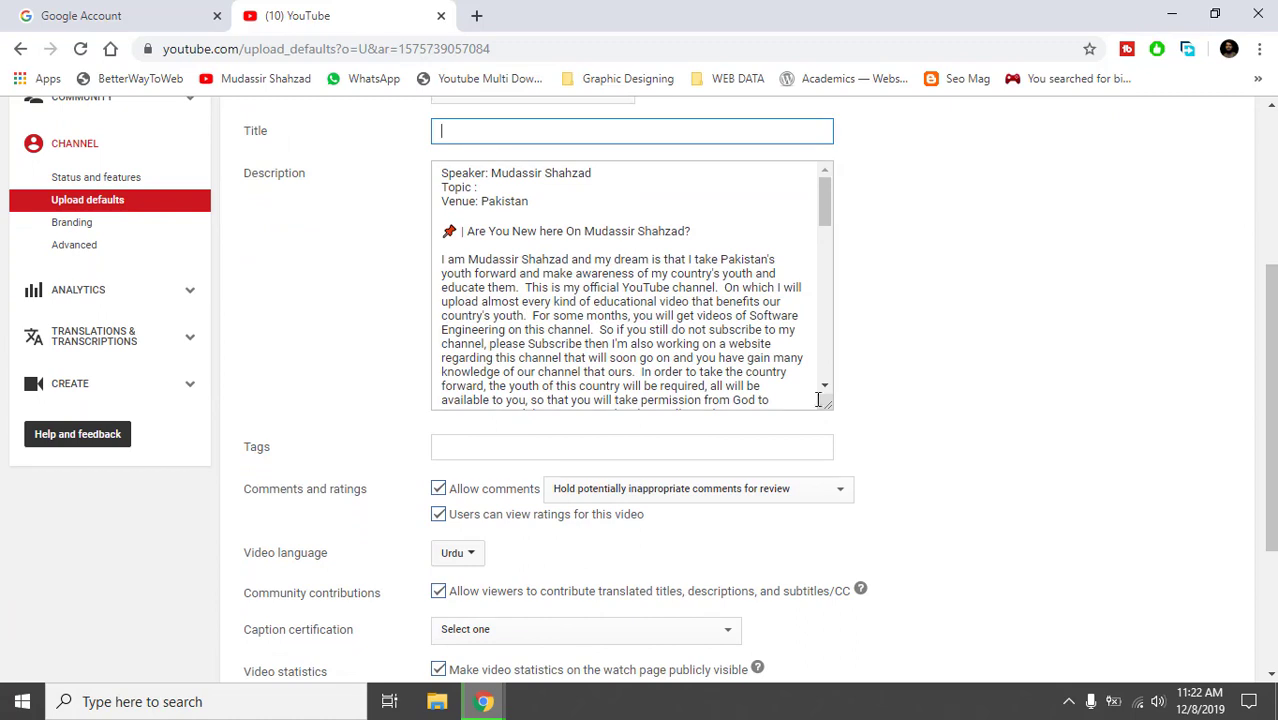
drag(826, 411, 839, 600)
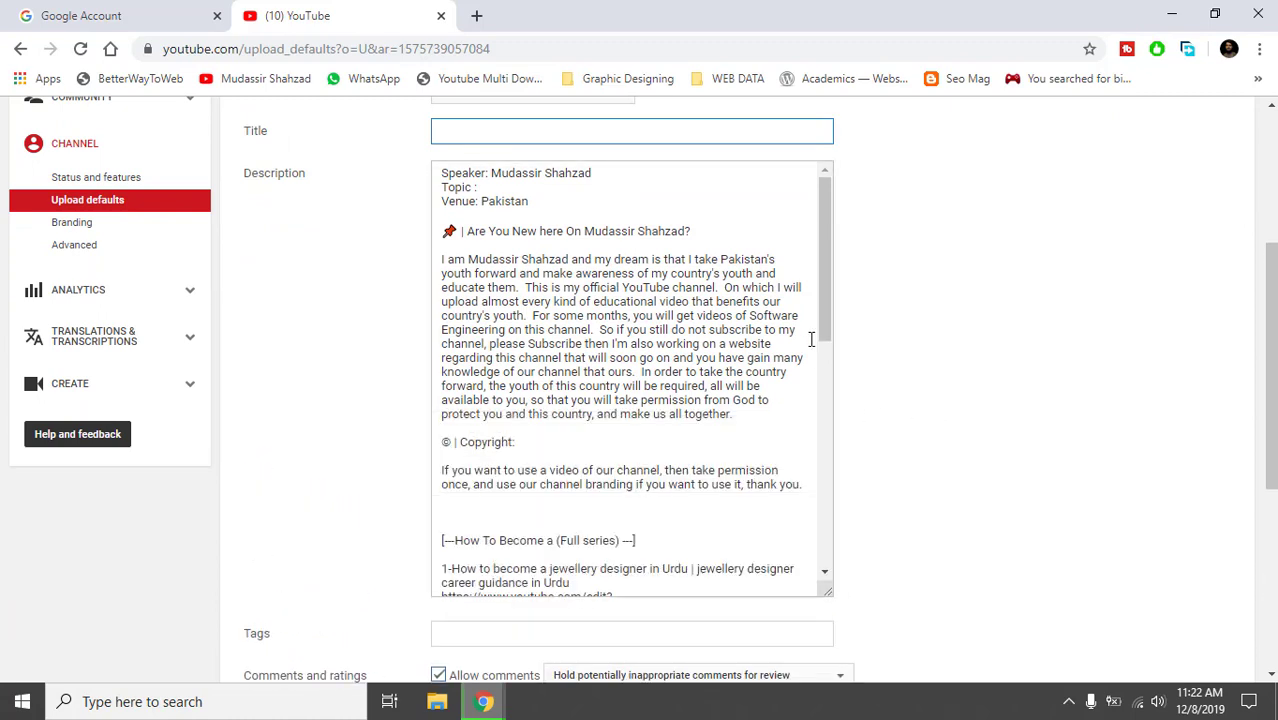
drag(822, 322, 790, 251)
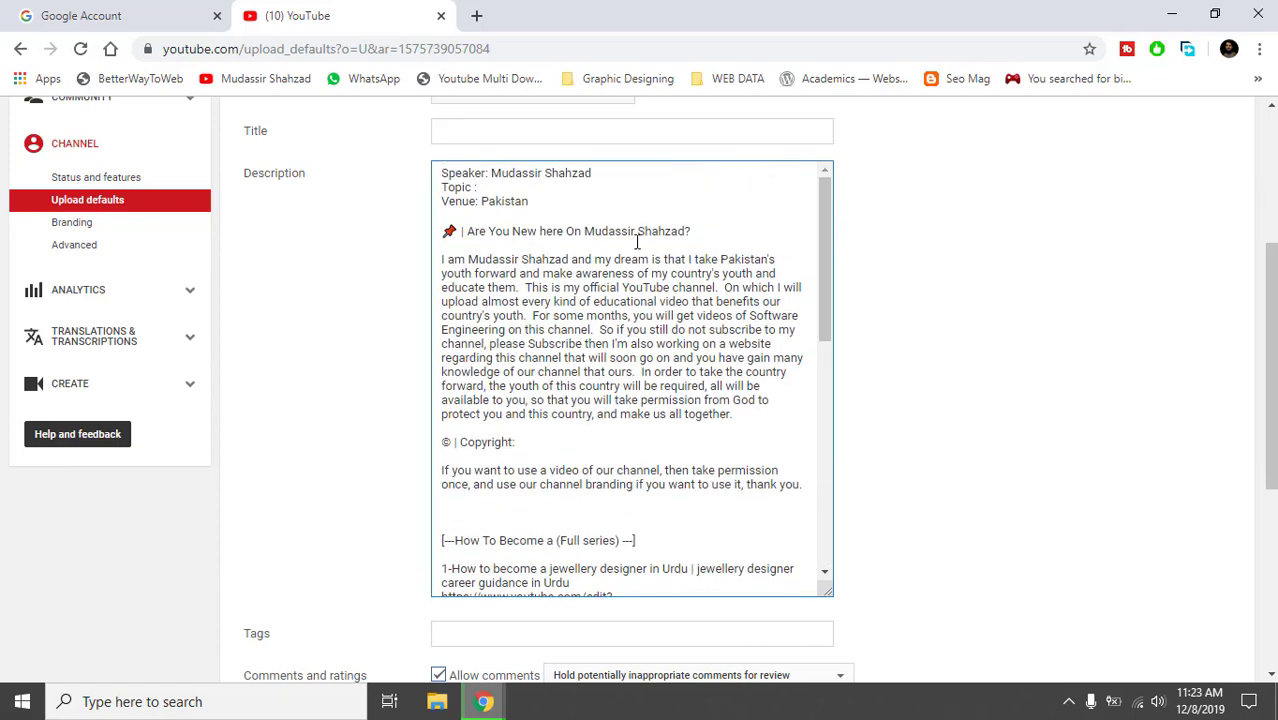
drag(440, 180, 602, 405)
click(876, 274)
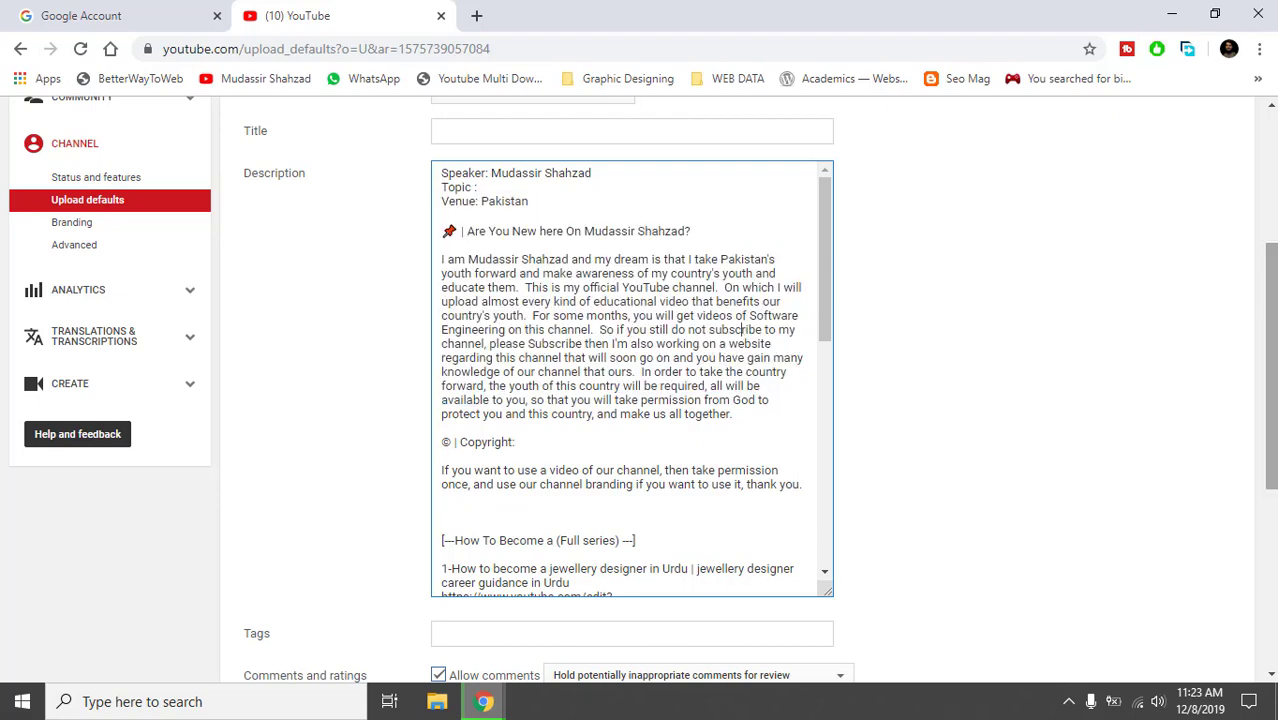
drag(1260, 269, 1260, 415)
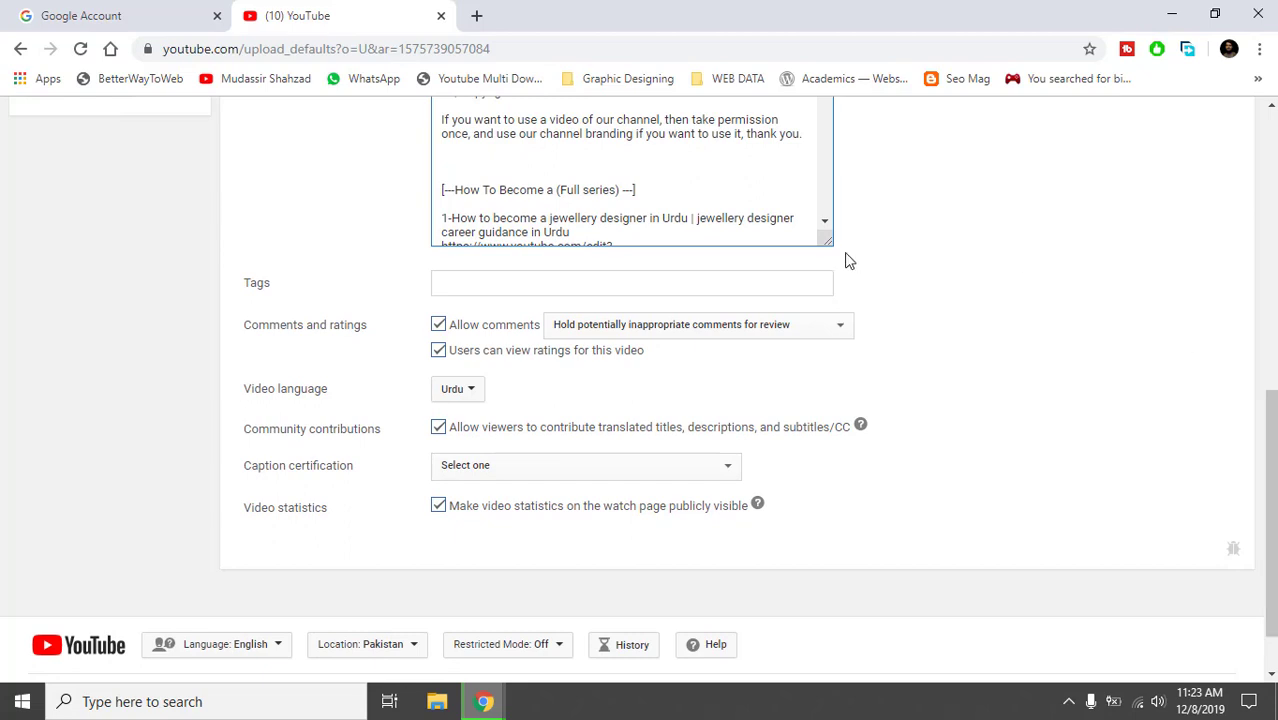
click(787, 291)
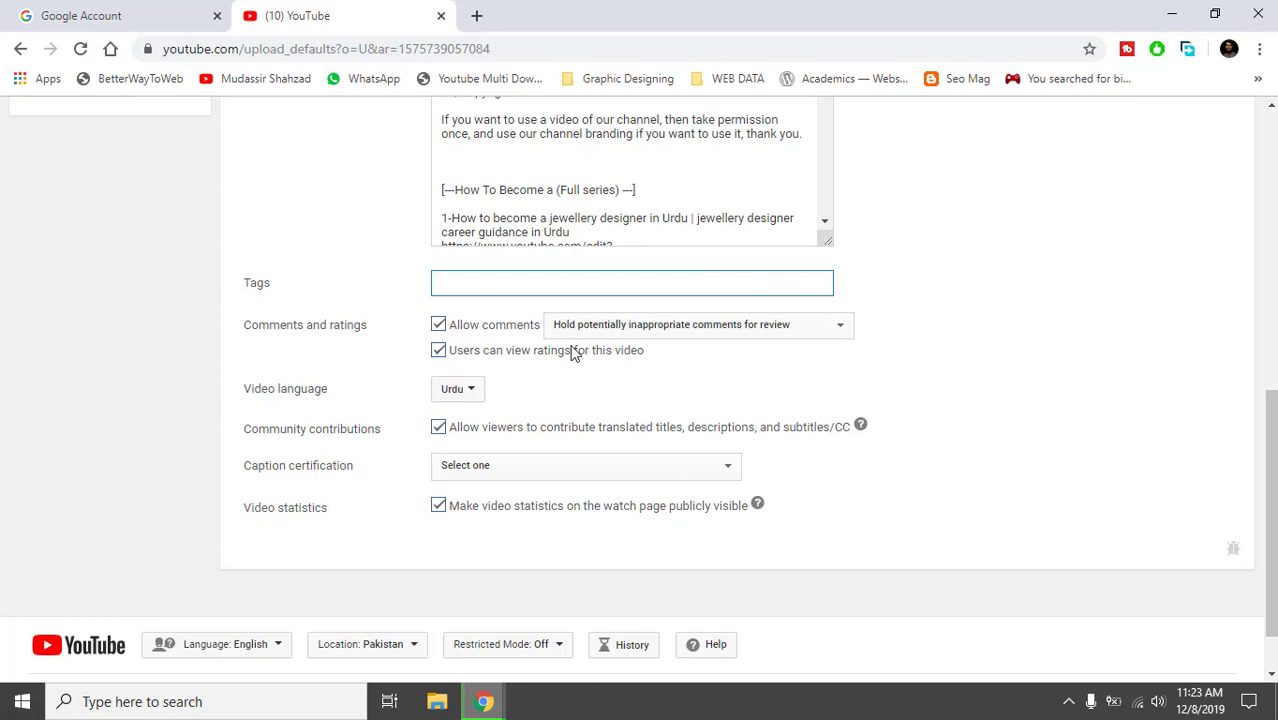
click(440, 329)
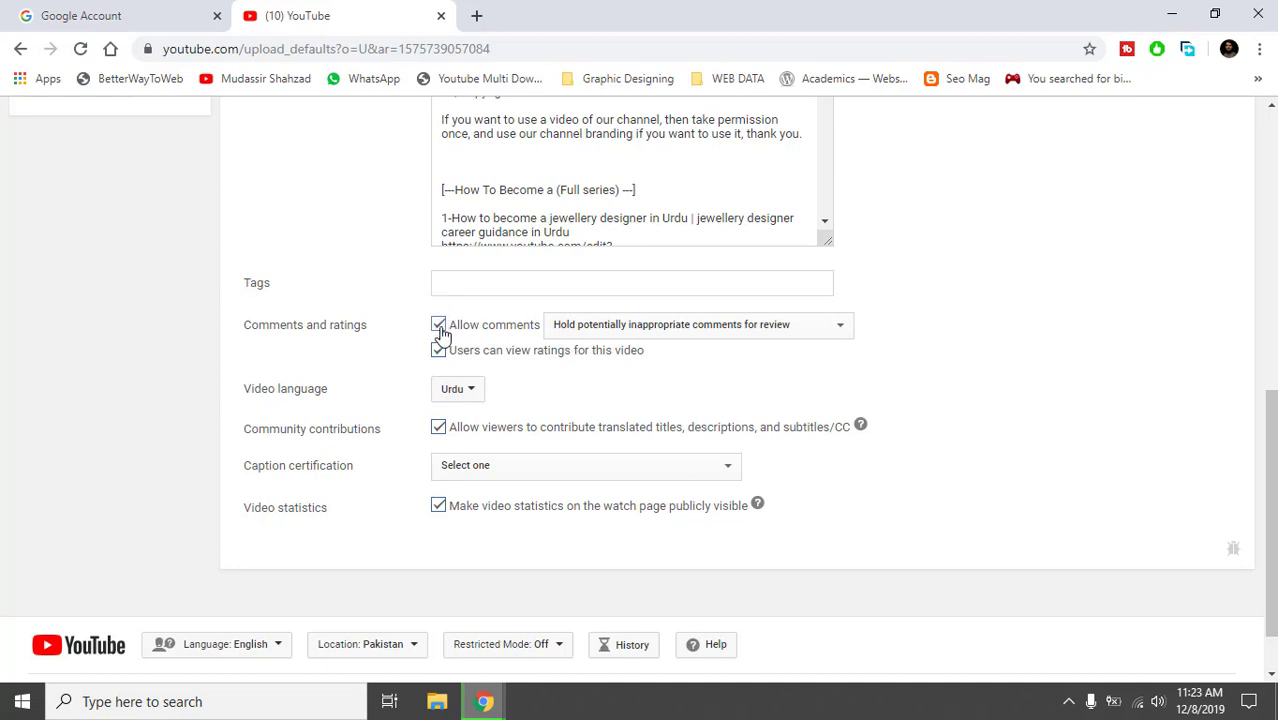
click(440, 329)
click(452, 389)
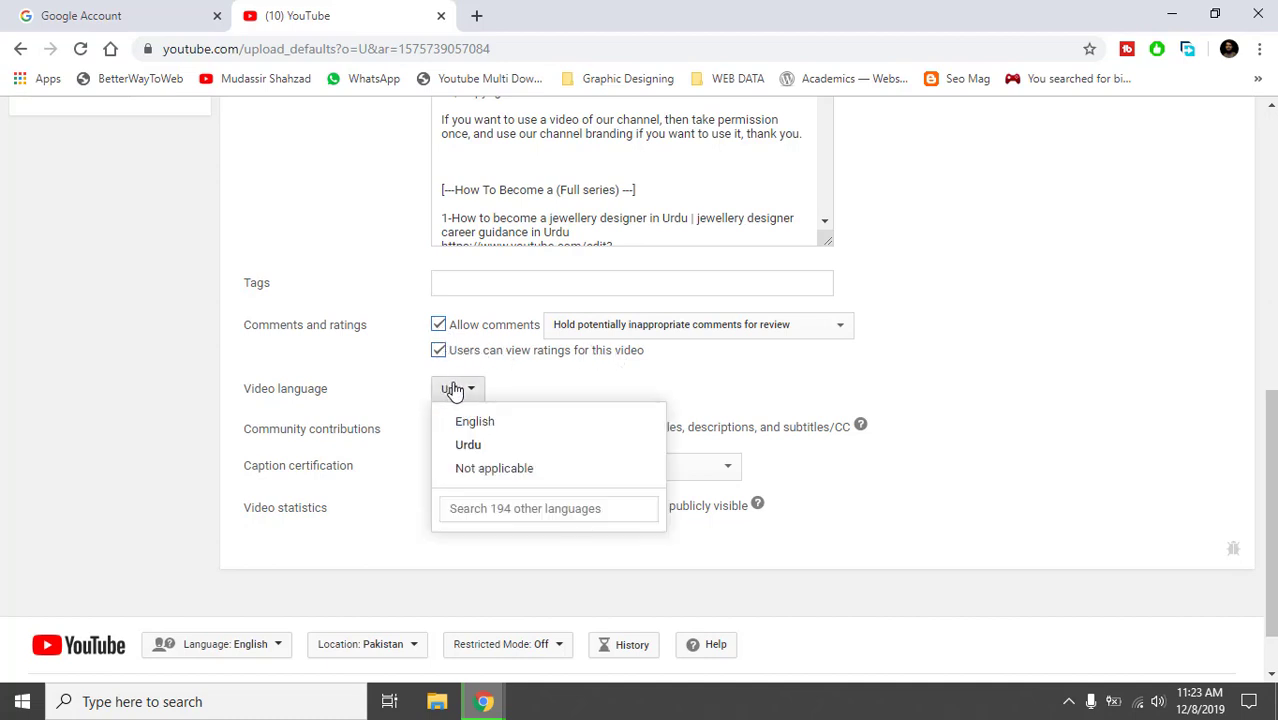
click(482, 450)
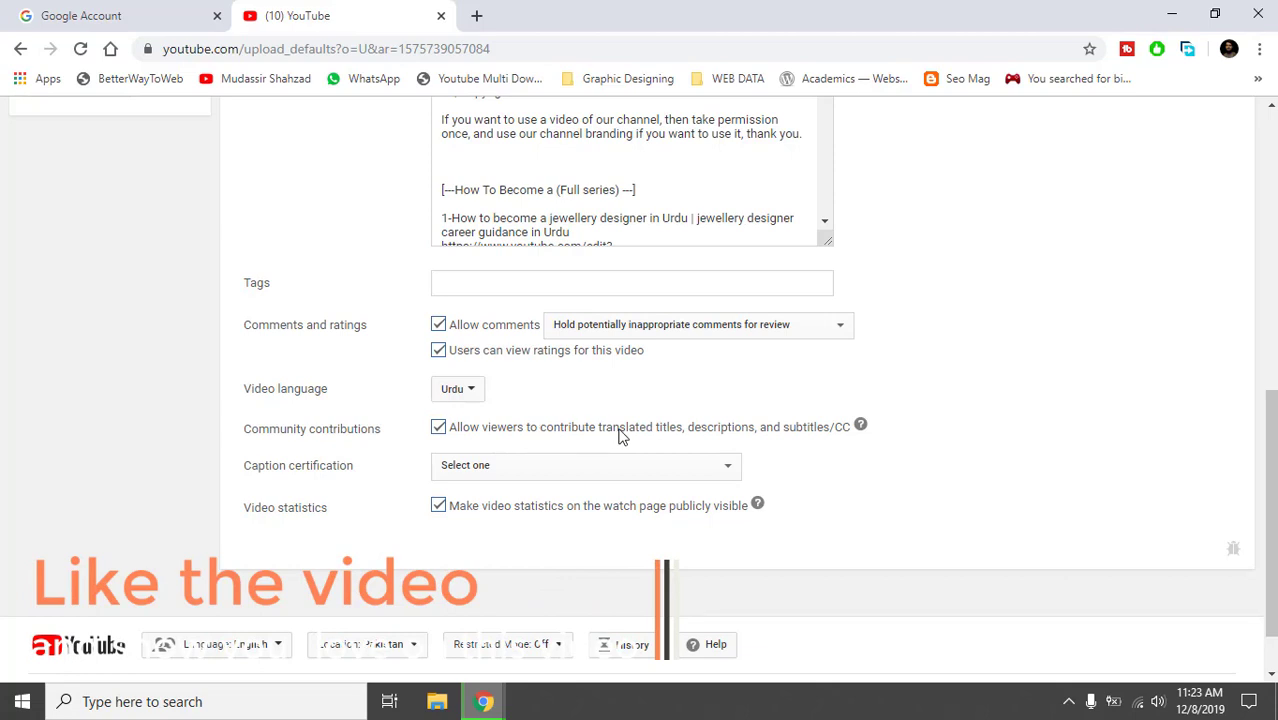
click(861, 427)
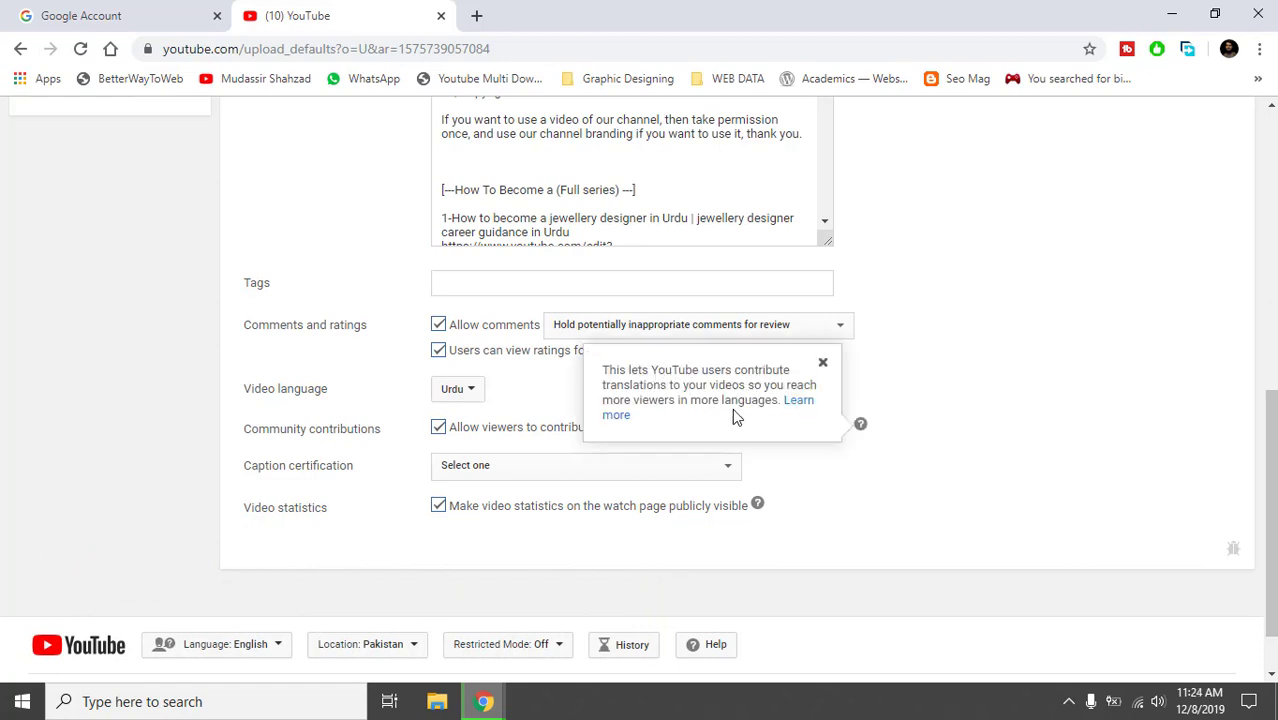
click(815, 448)
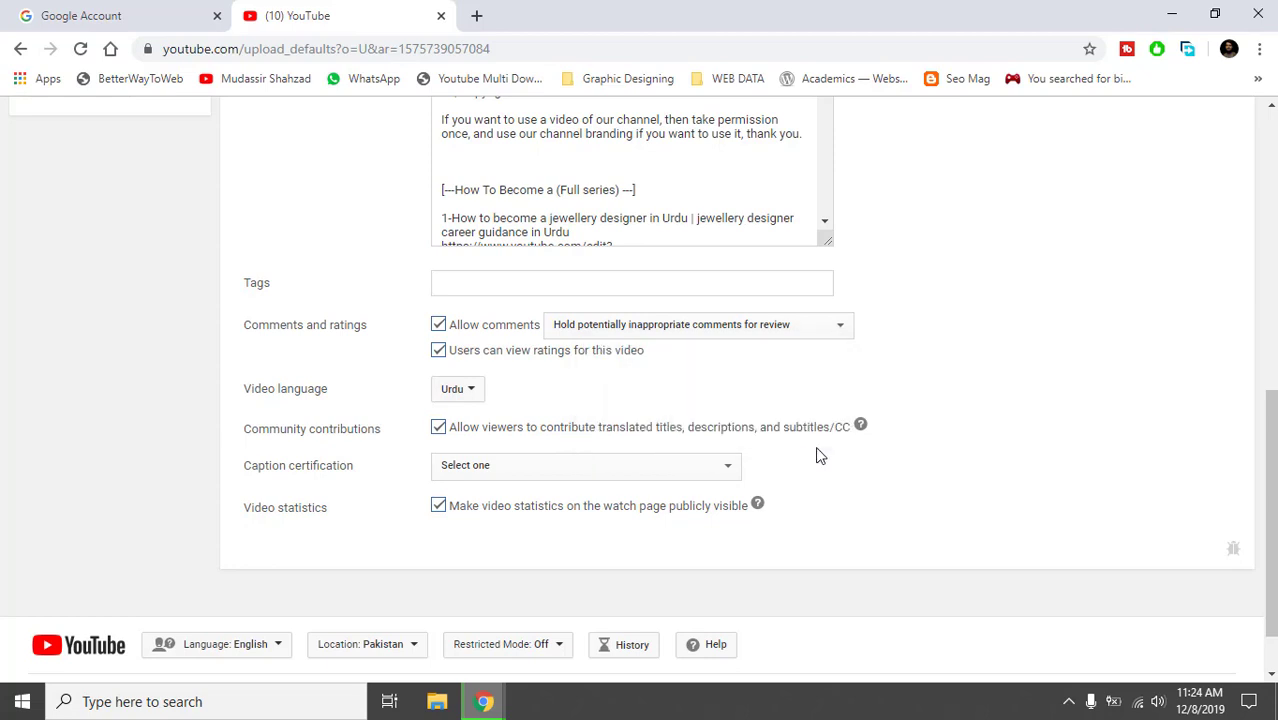
double_click(752, 426)
click(752, 426)
click(451, 470)
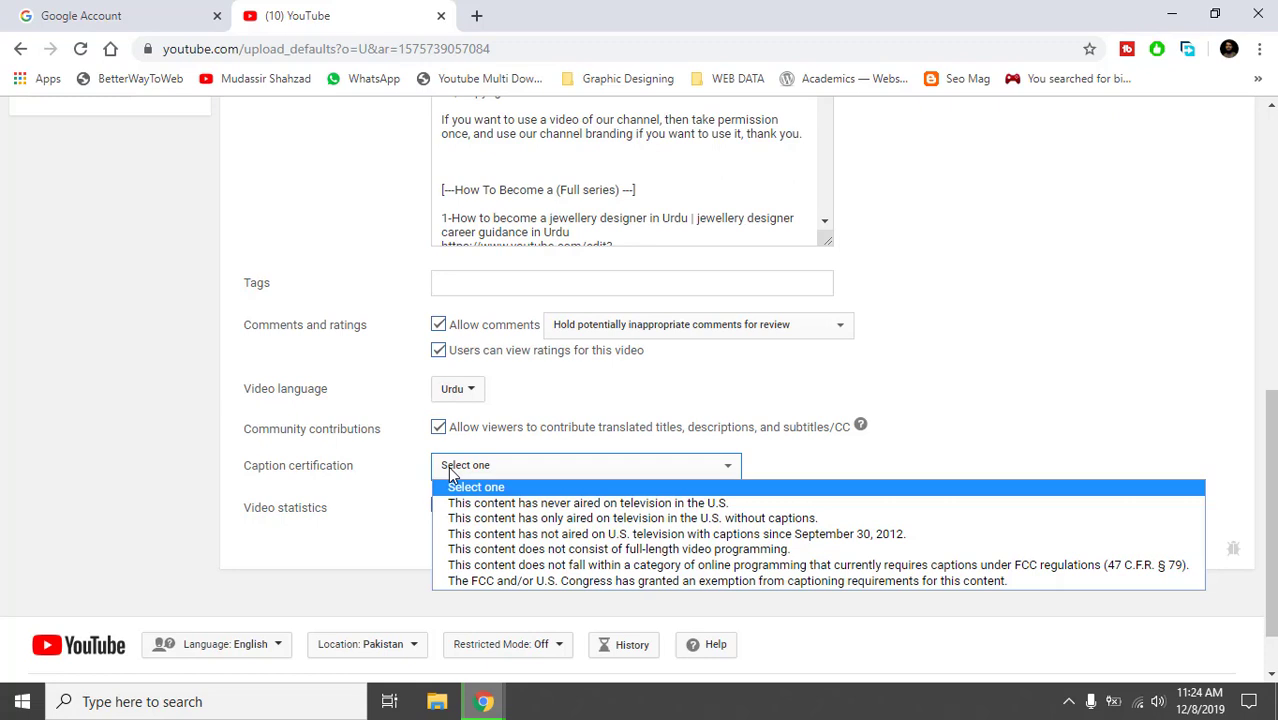
click(493, 447)
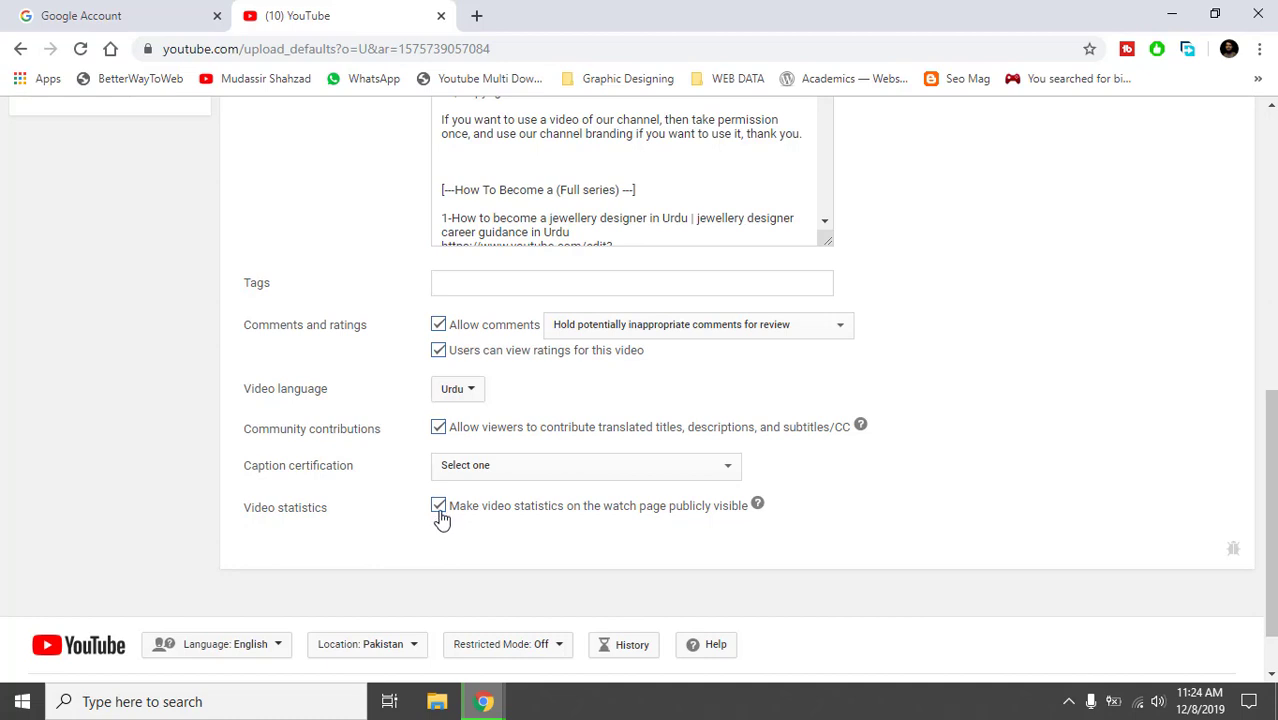
click(757, 505)
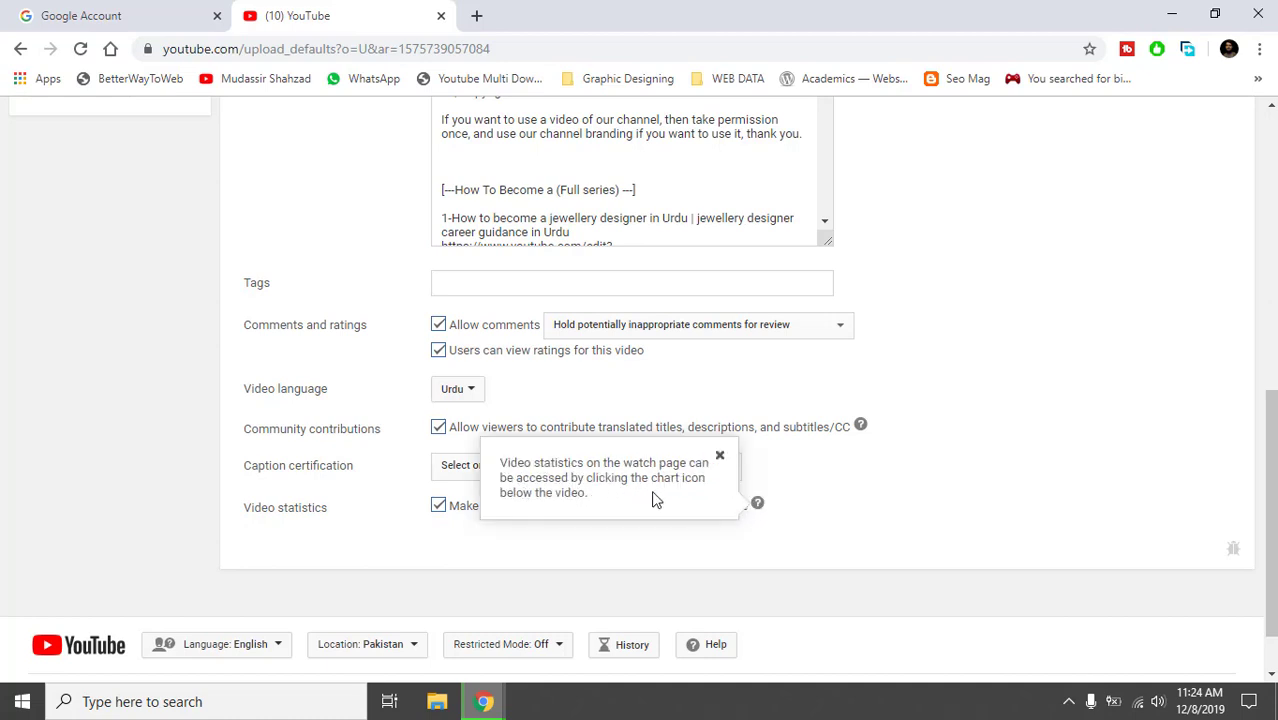
click(767, 540)
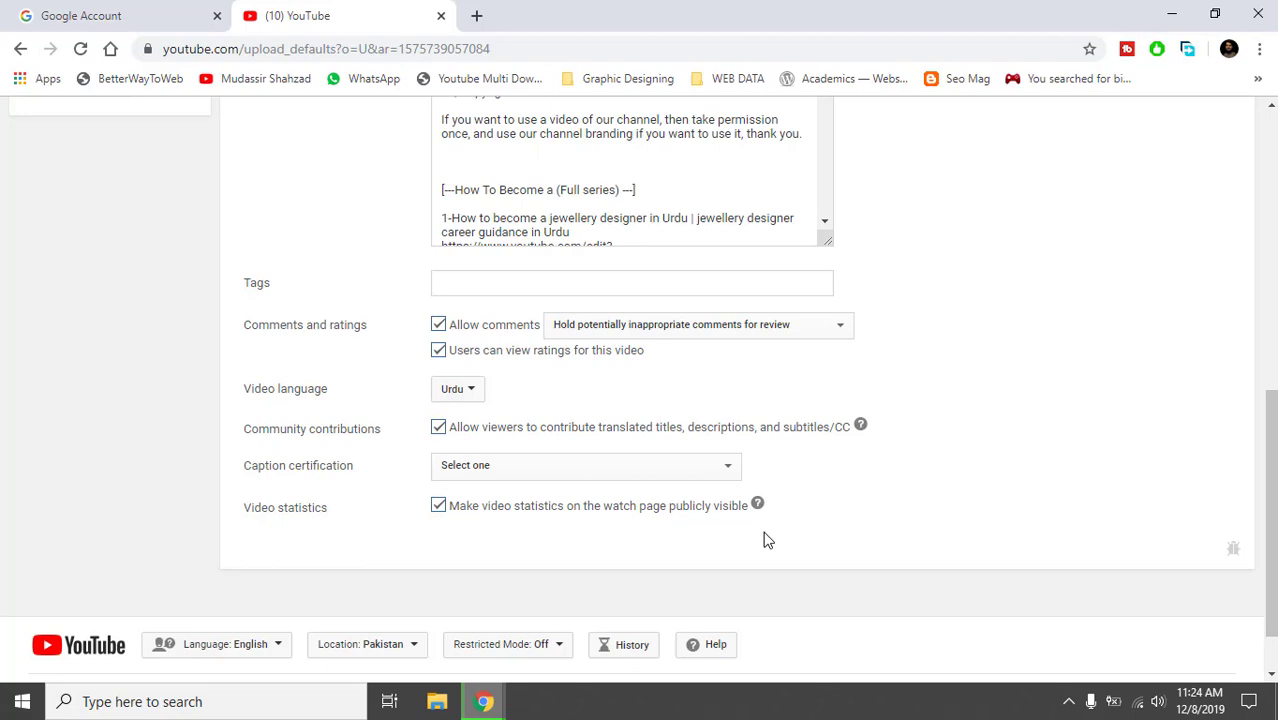
drag(1271, 510, 1271, 228)
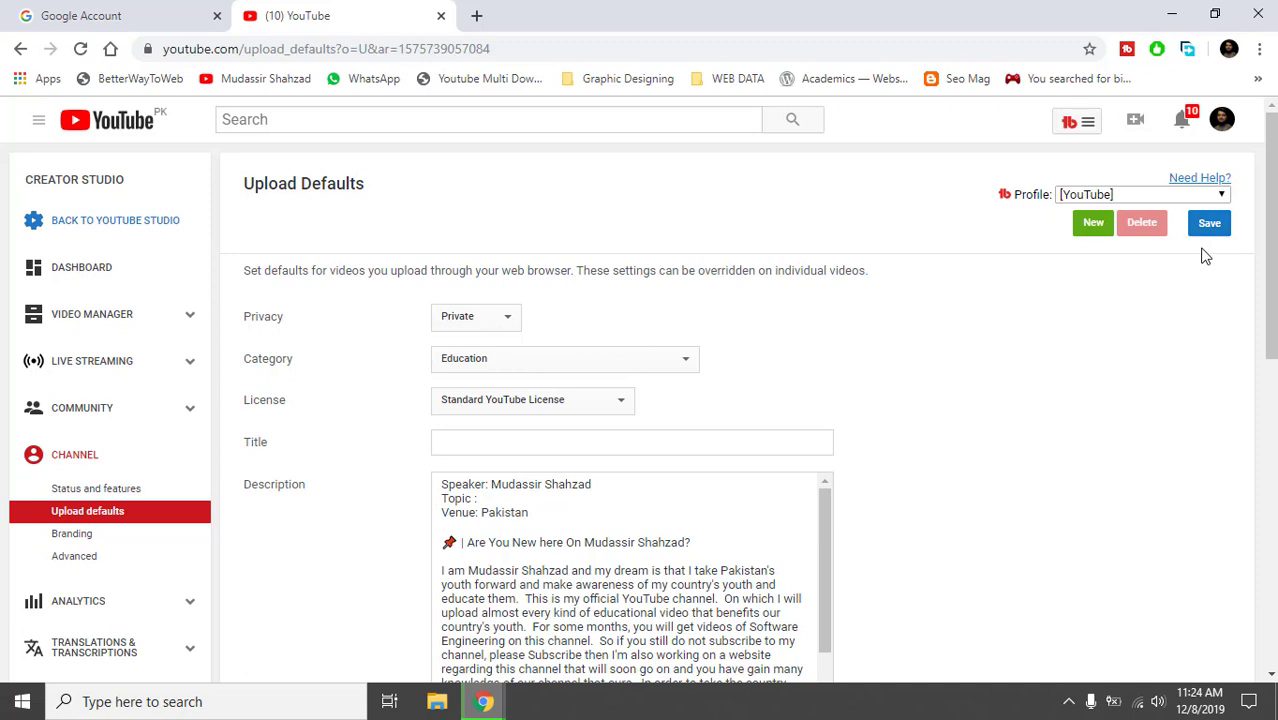
Save the Upload Defaults so the page confirms 'Your changes were saved.'.
click(1211, 231)
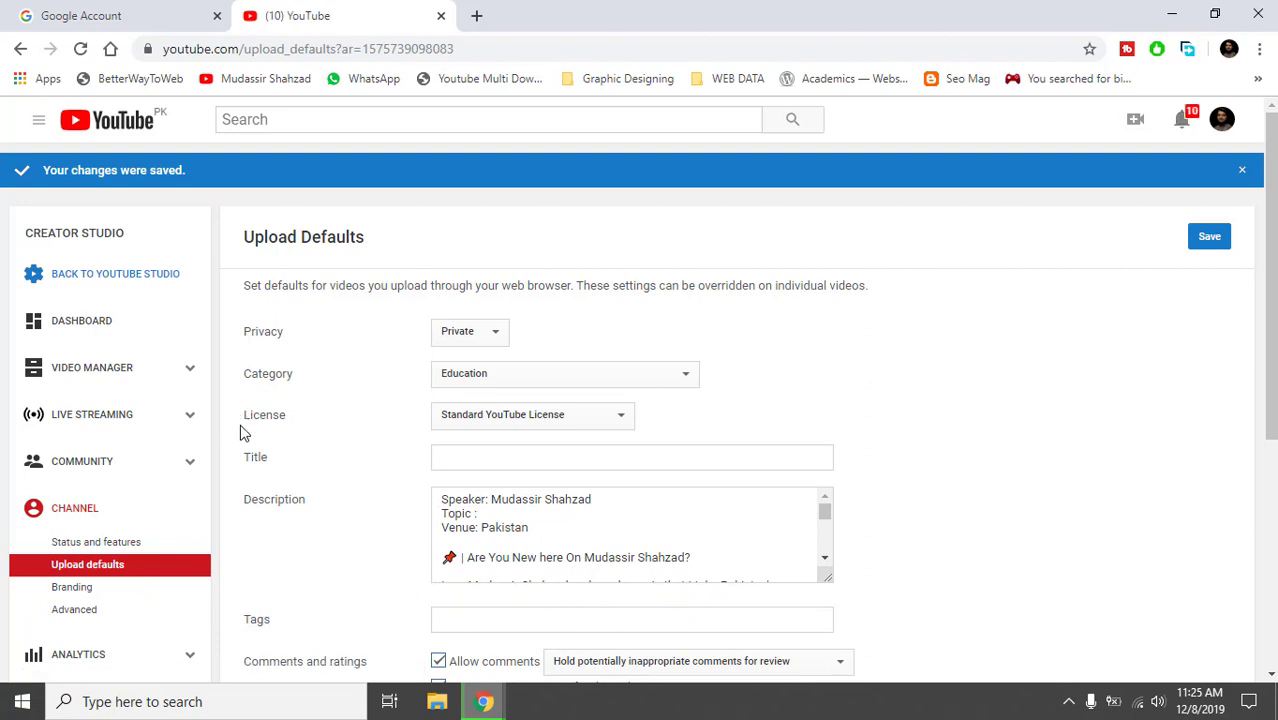
Open the Branding settings and load the channel's public page in a new tab.
click(115, 594)
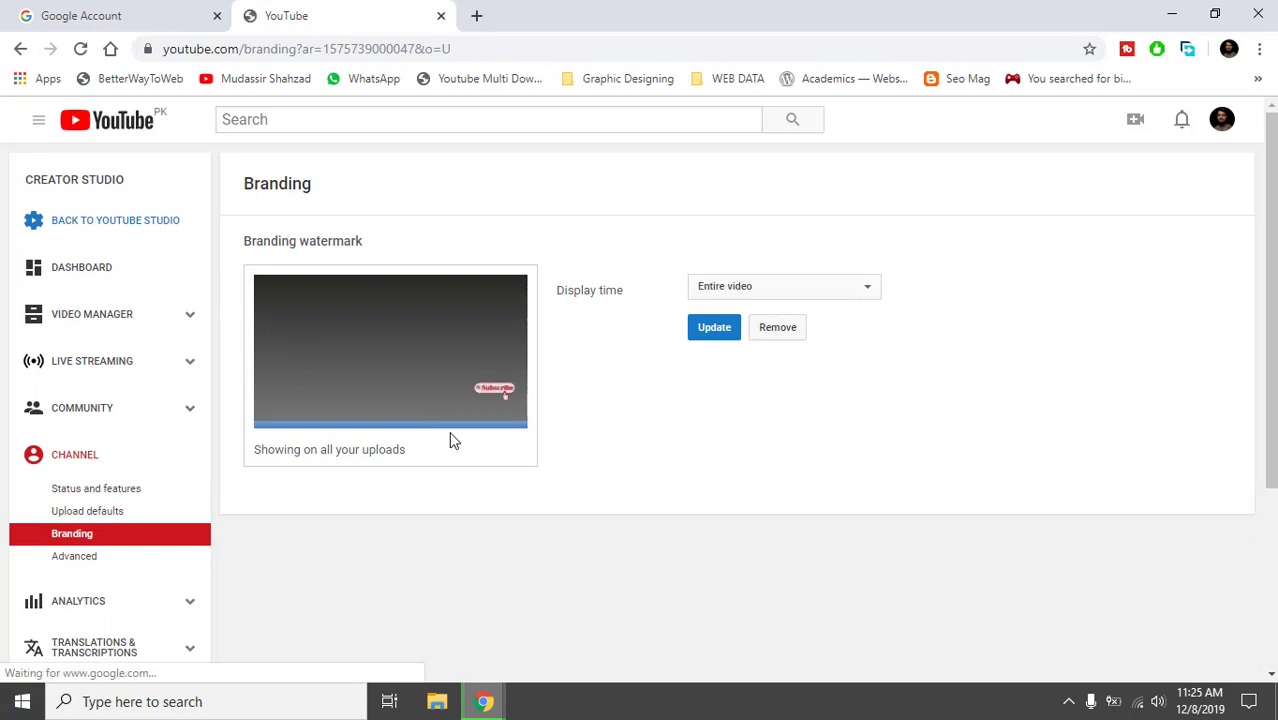
click(476, 16)
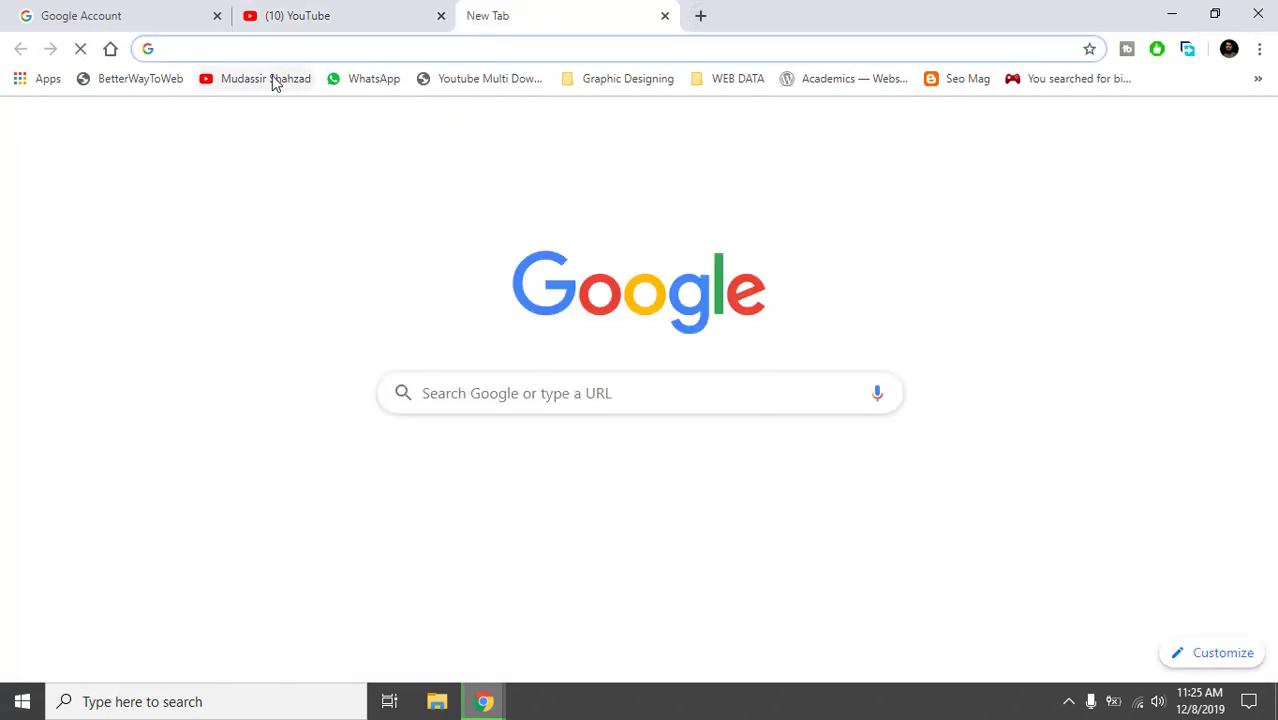
click(272, 77)
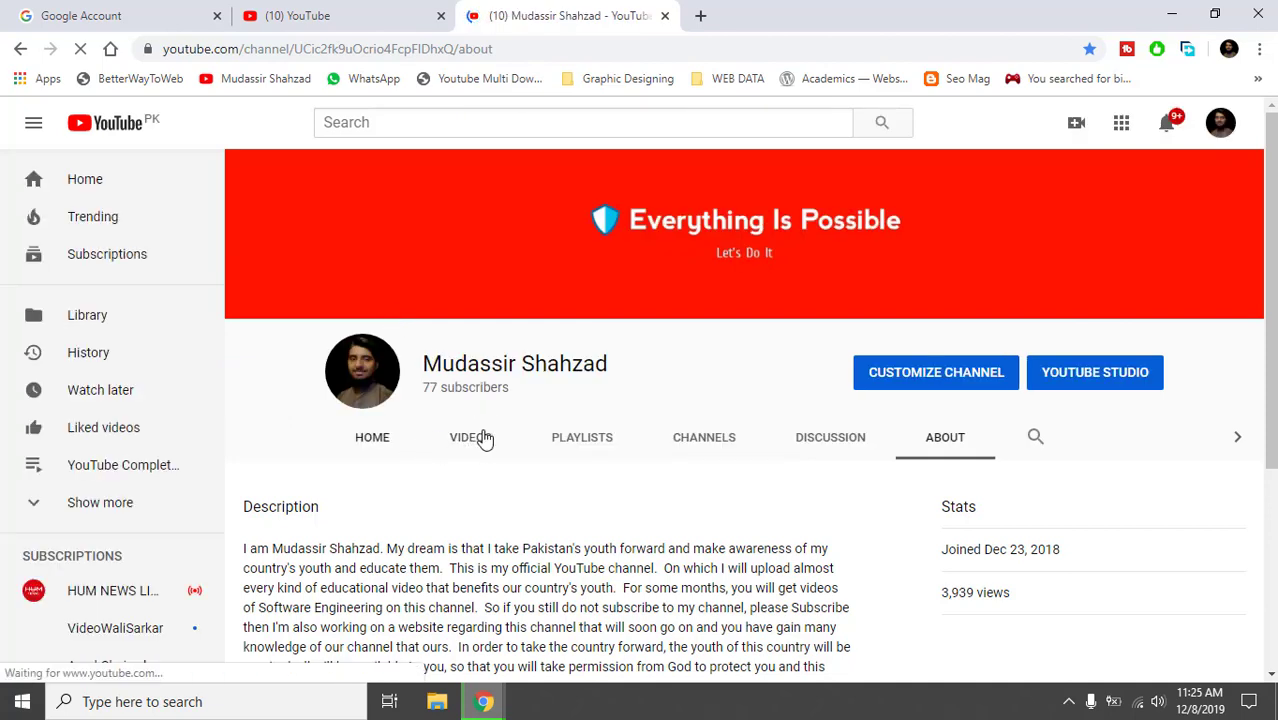
From the VIDEOS list, clear the accidental queue and open the first video's watch page.
click(483, 440)
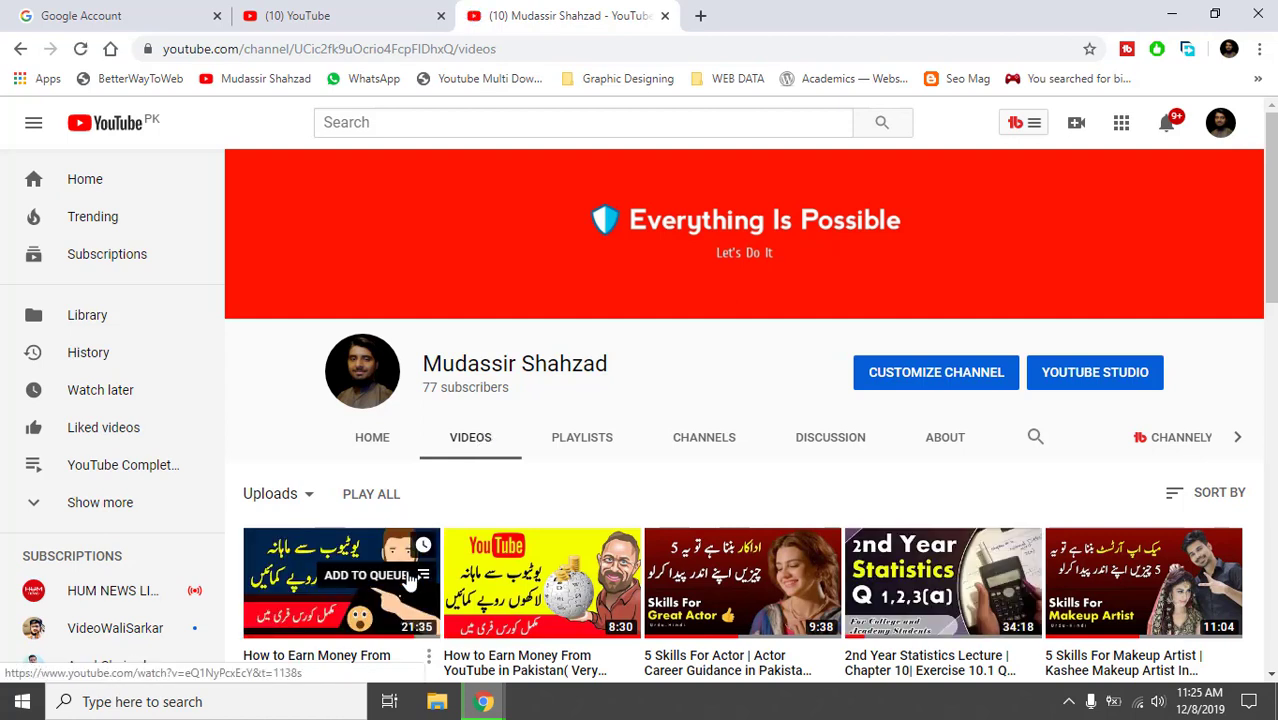
click(408, 580)
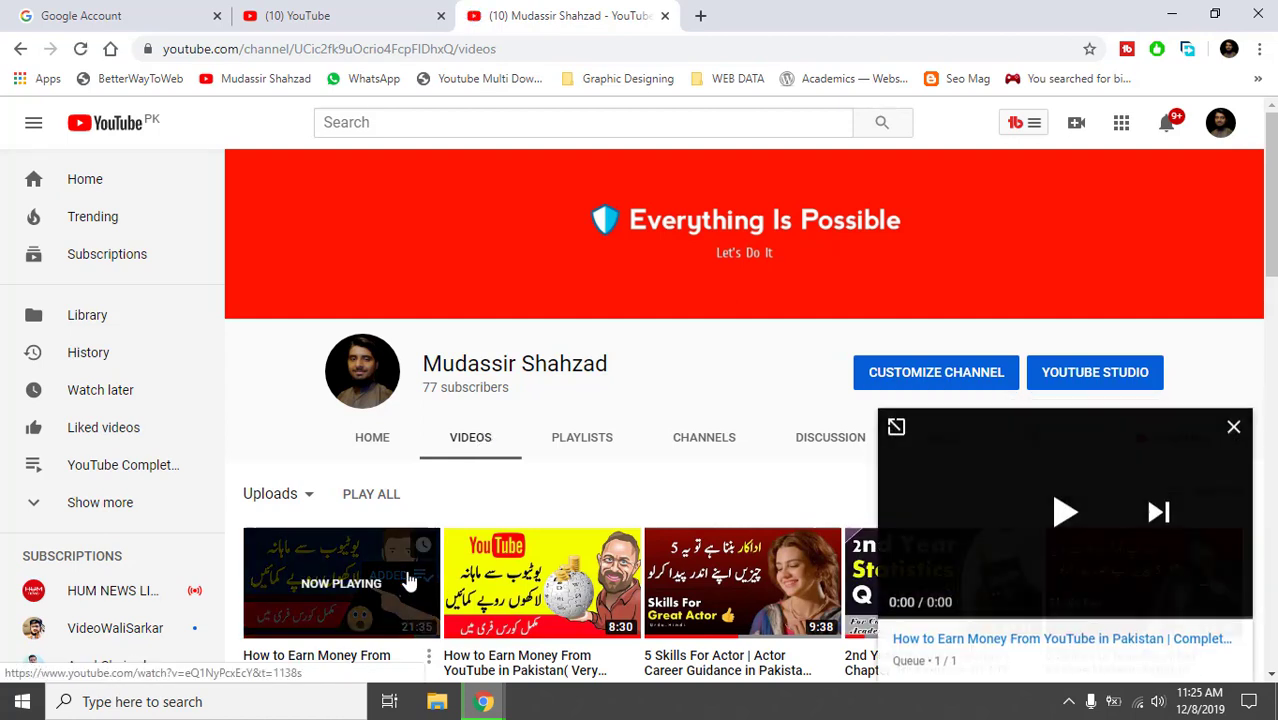
click(1233, 432)
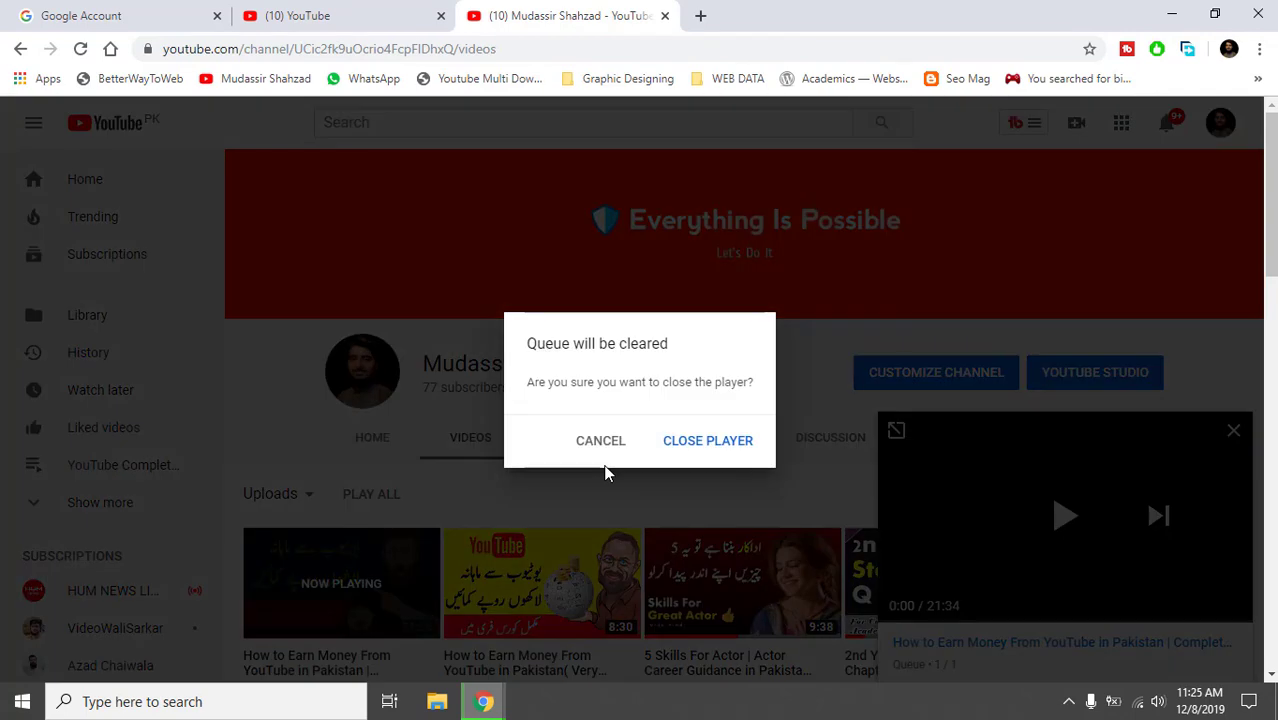
click(696, 446)
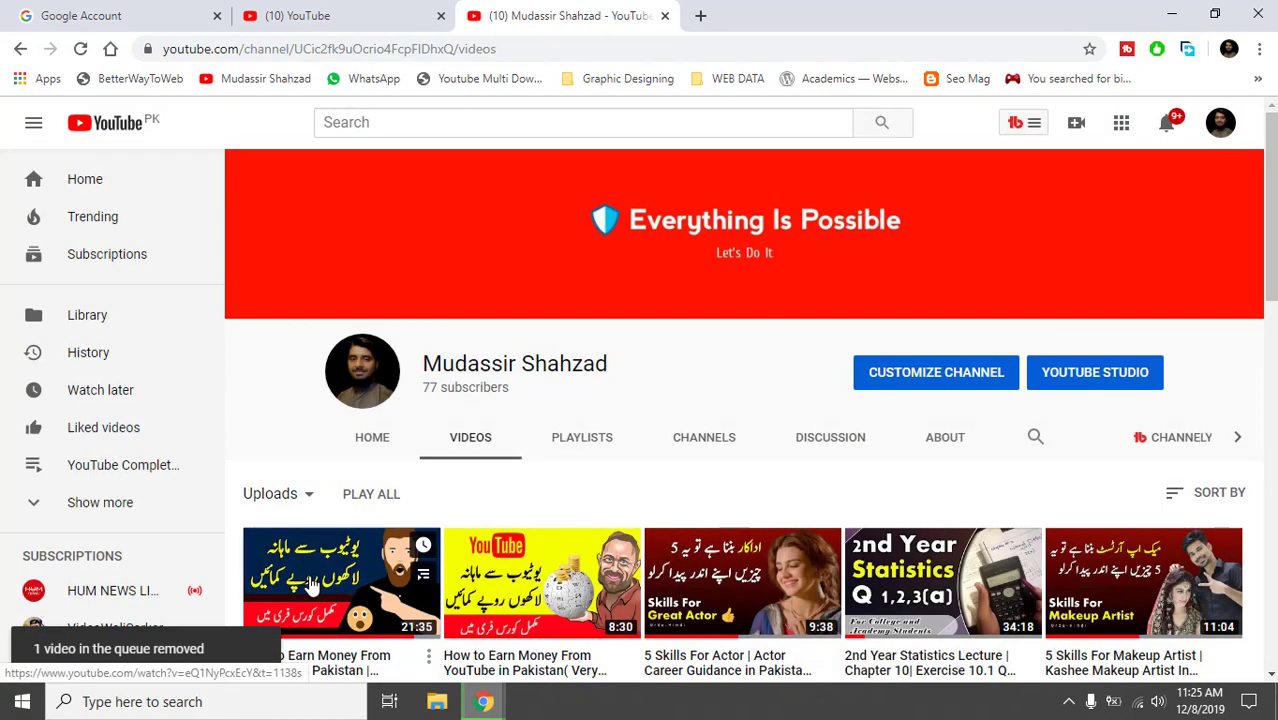
click(312, 588)
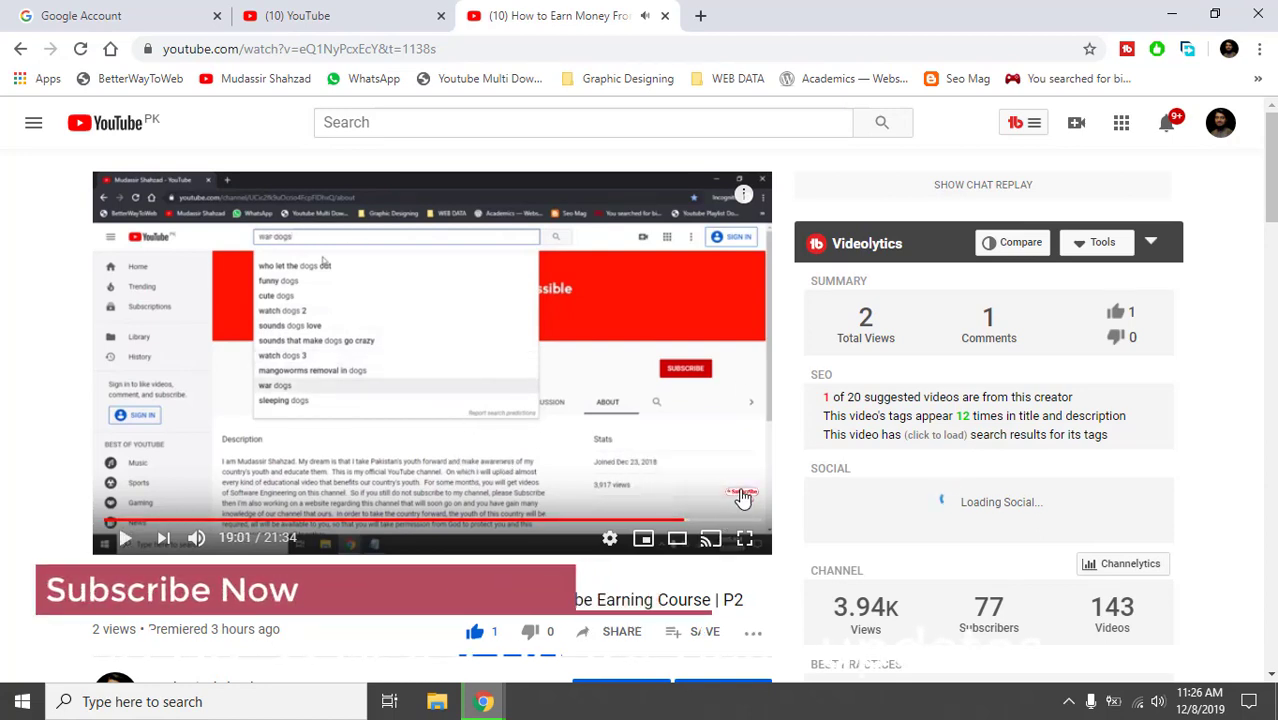
Switch the video to theater mode and test the subscribe watermark, closing the channel tab it opens.
click(677, 539)
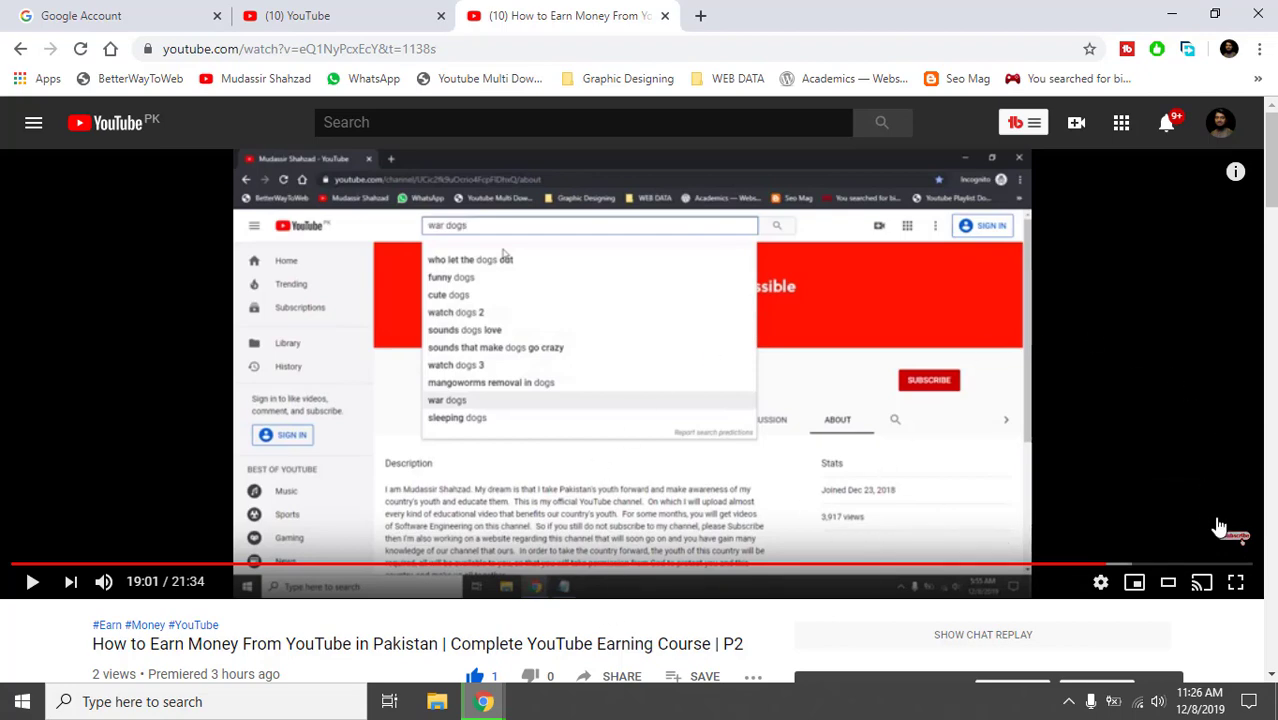
mouse_move(1220, 528)
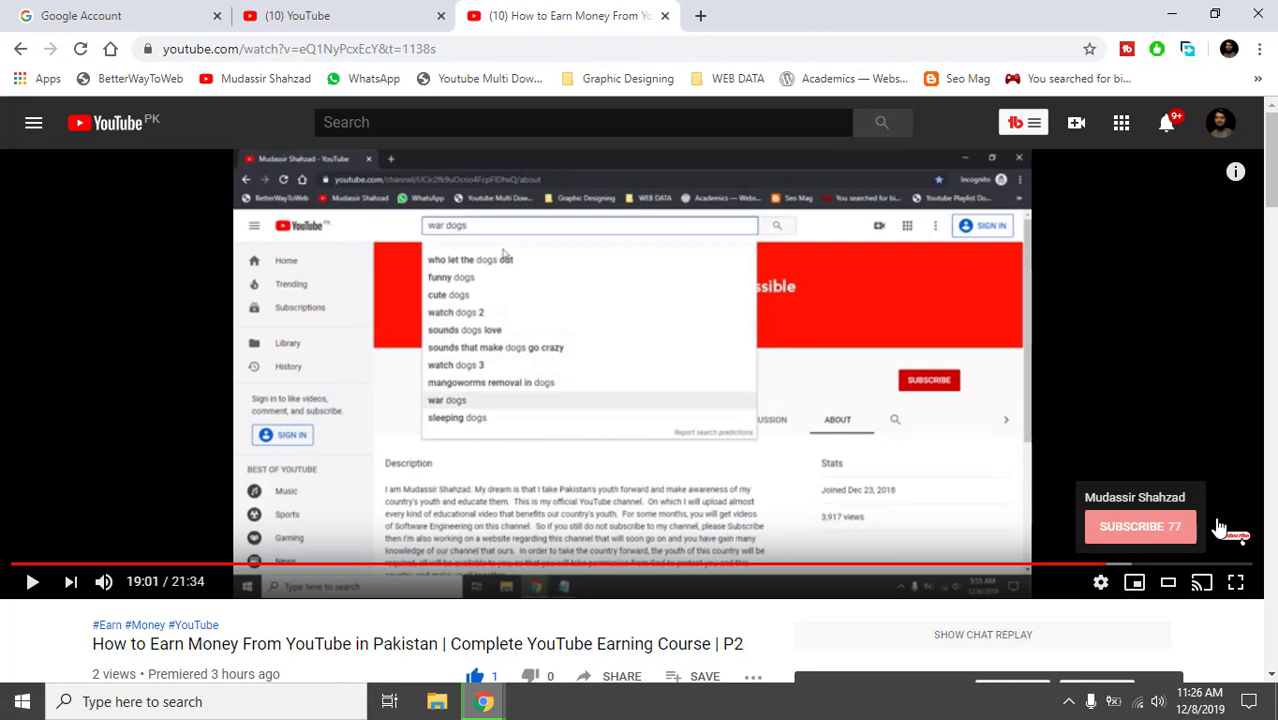
click(1220, 528)
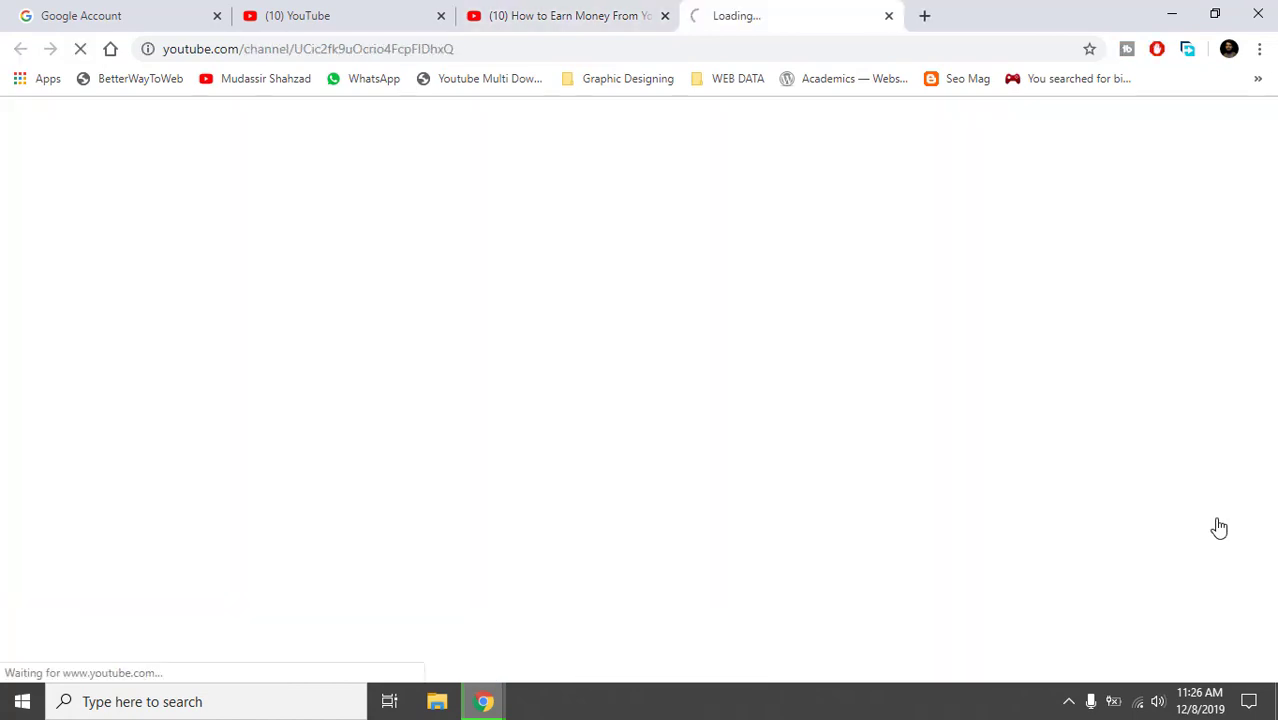
click(889, 17)
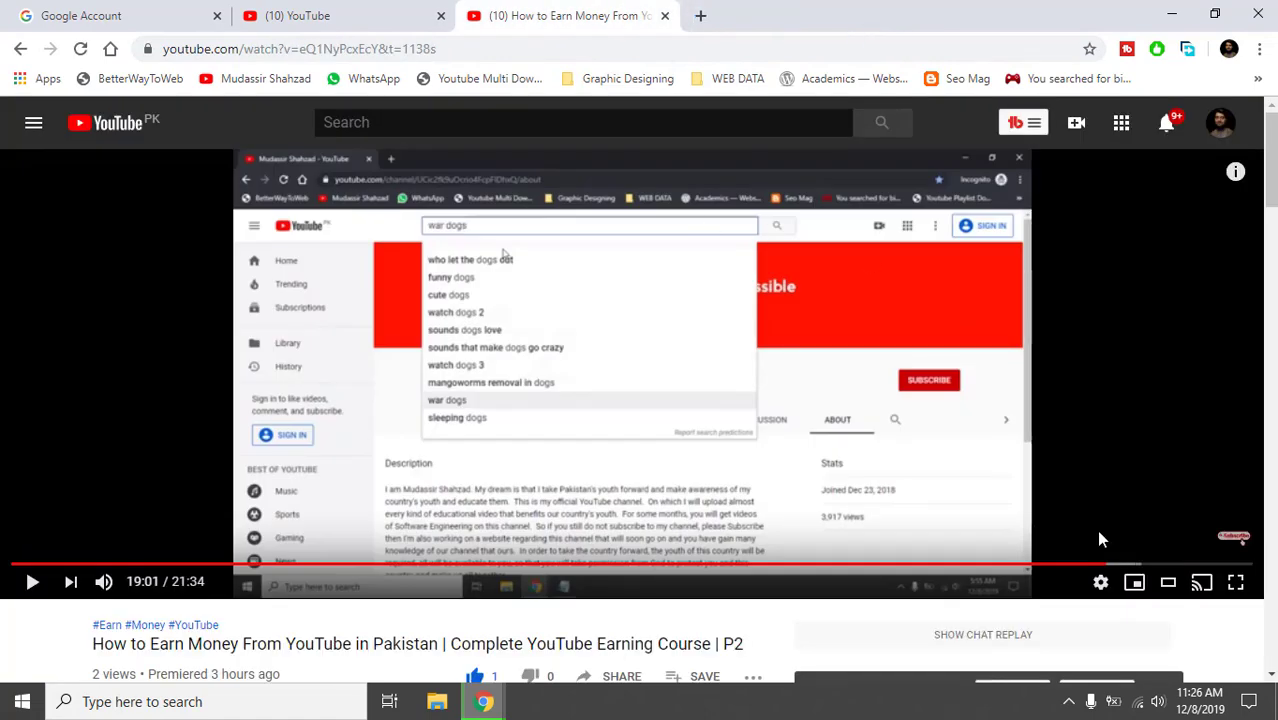
mouse_move(1215, 533)
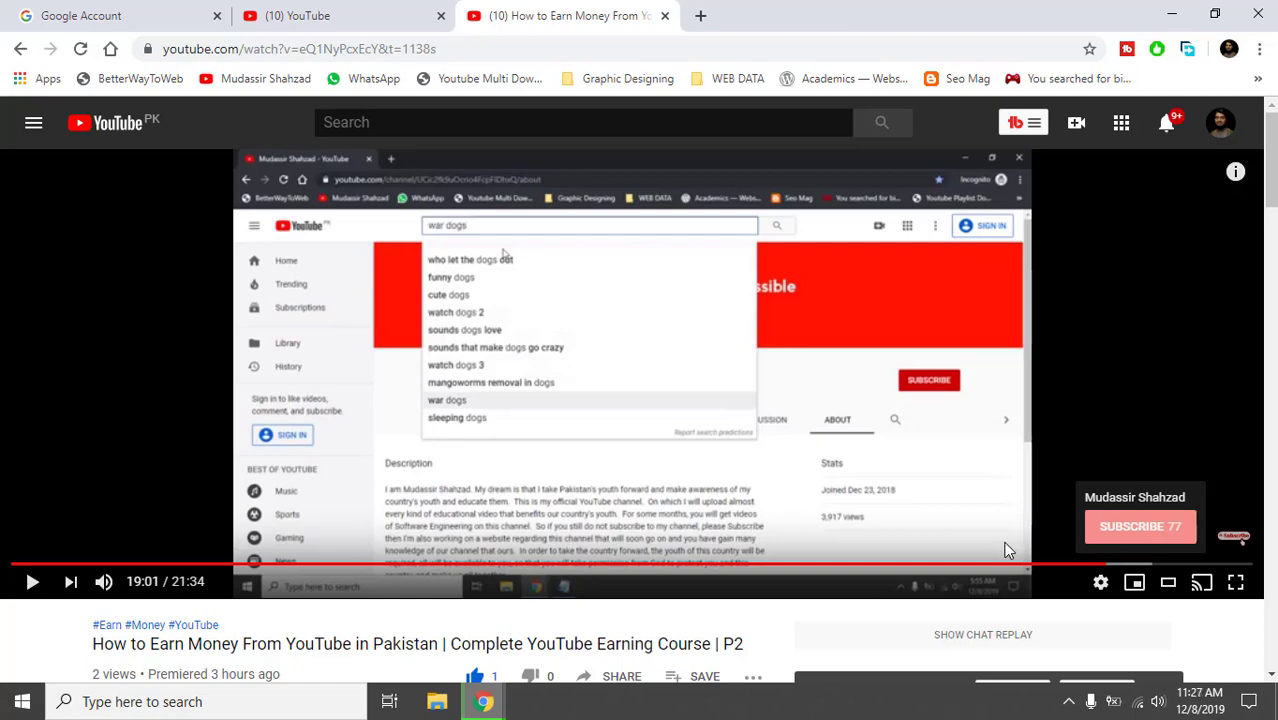
Back on Branding, try watermark display times End of video, then Custom with start time edited to 1.
click(665, 17)
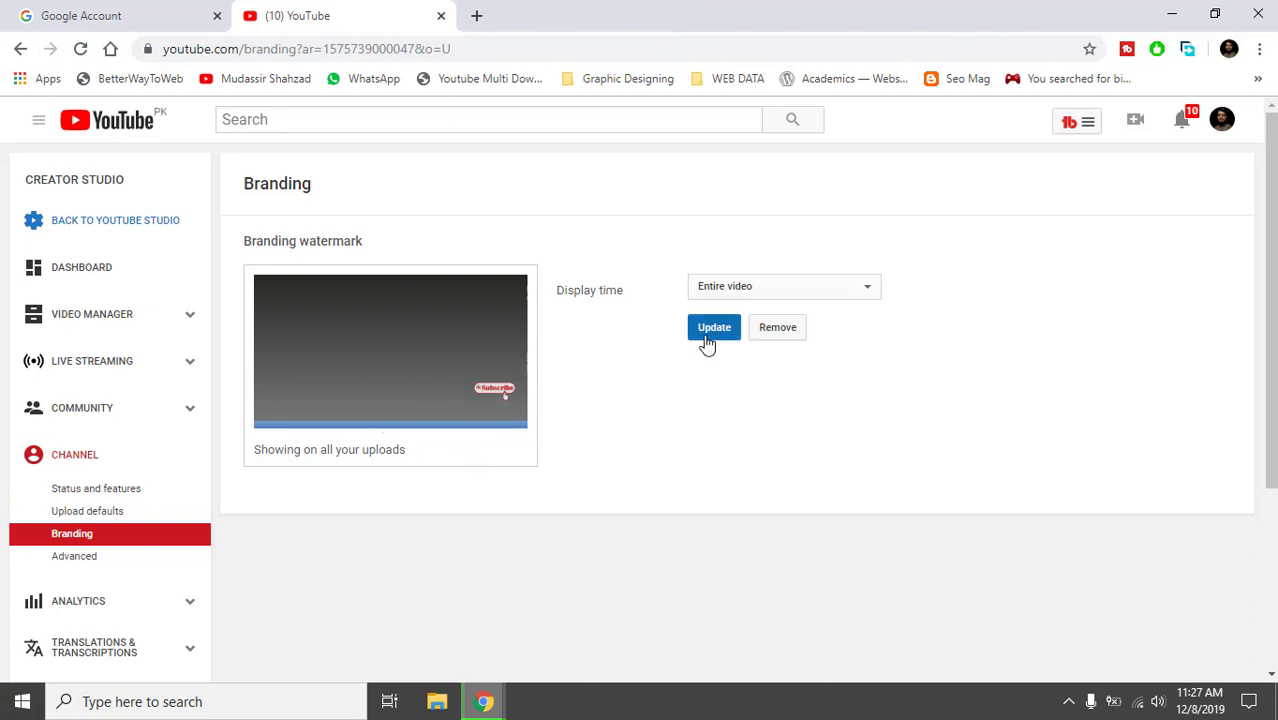
click(741, 285)
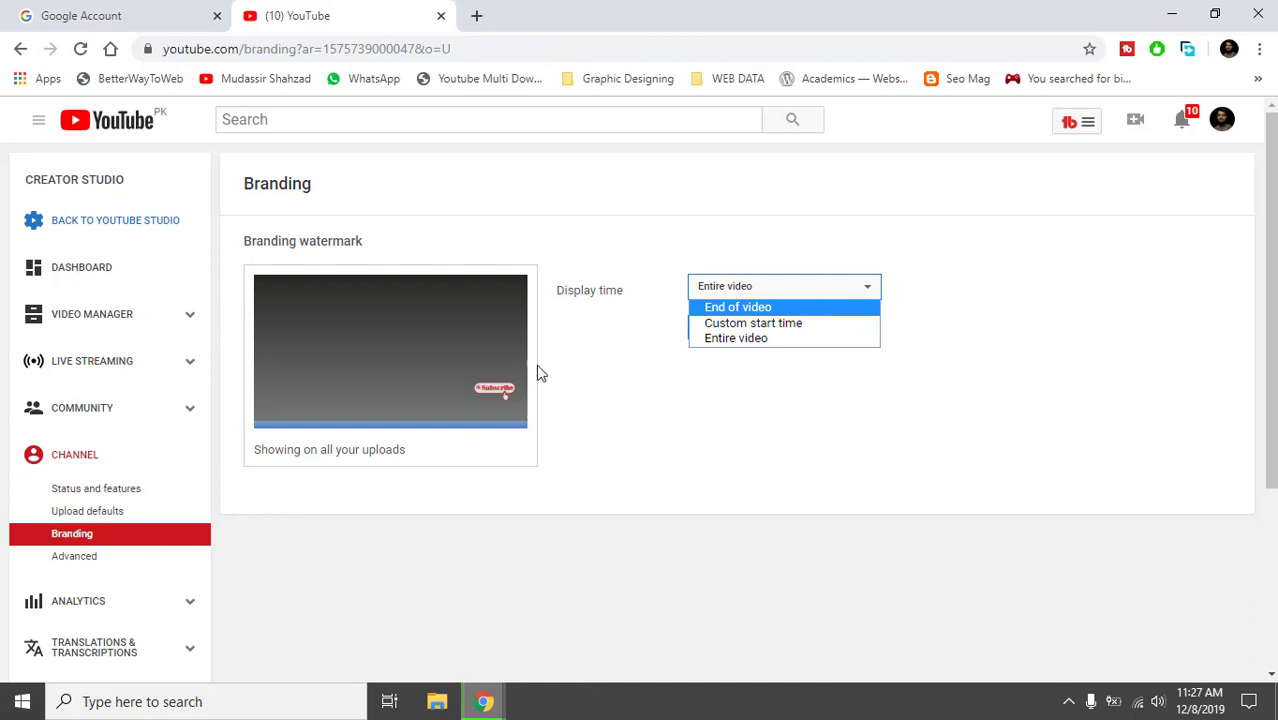
click(725, 306)
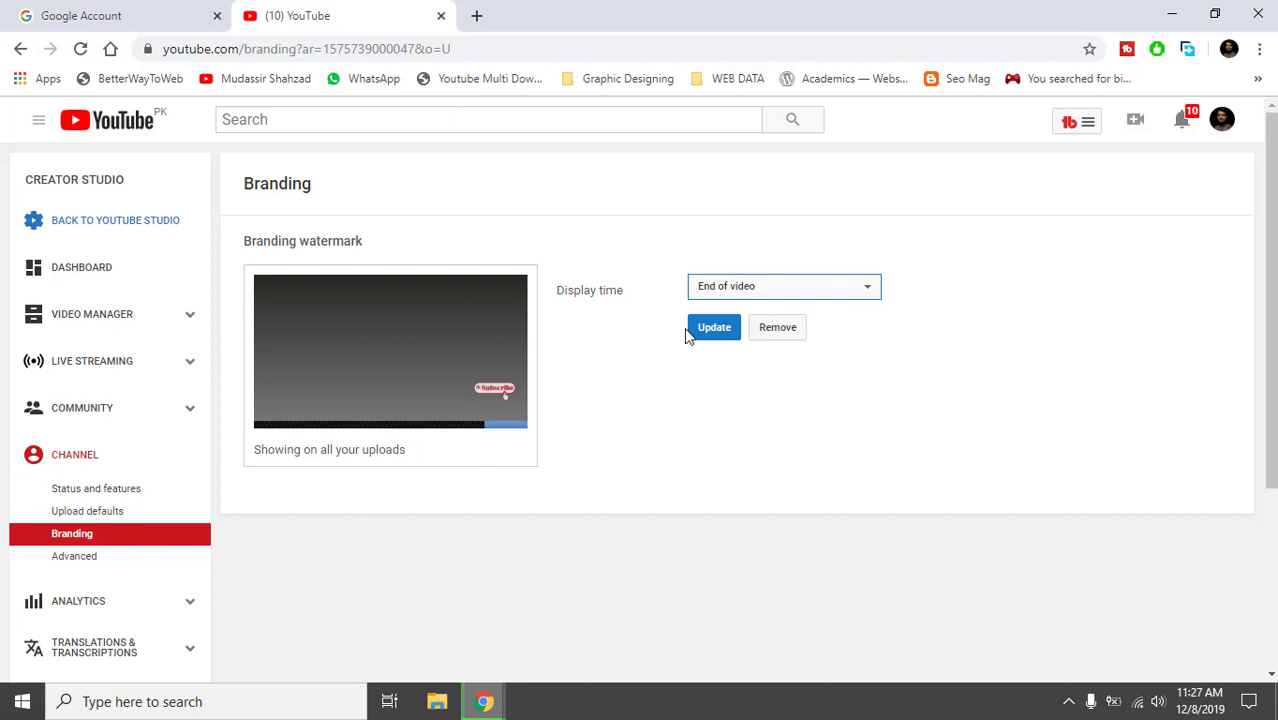
click(778, 284)
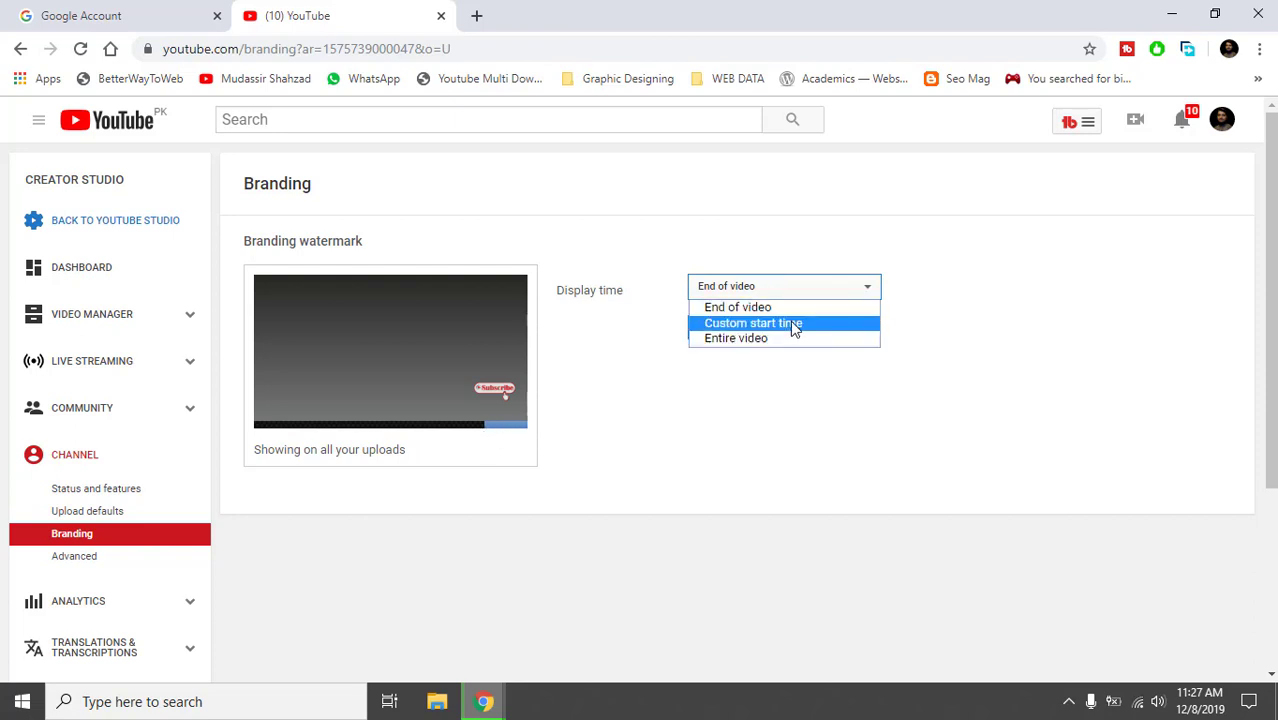
click(790, 322)
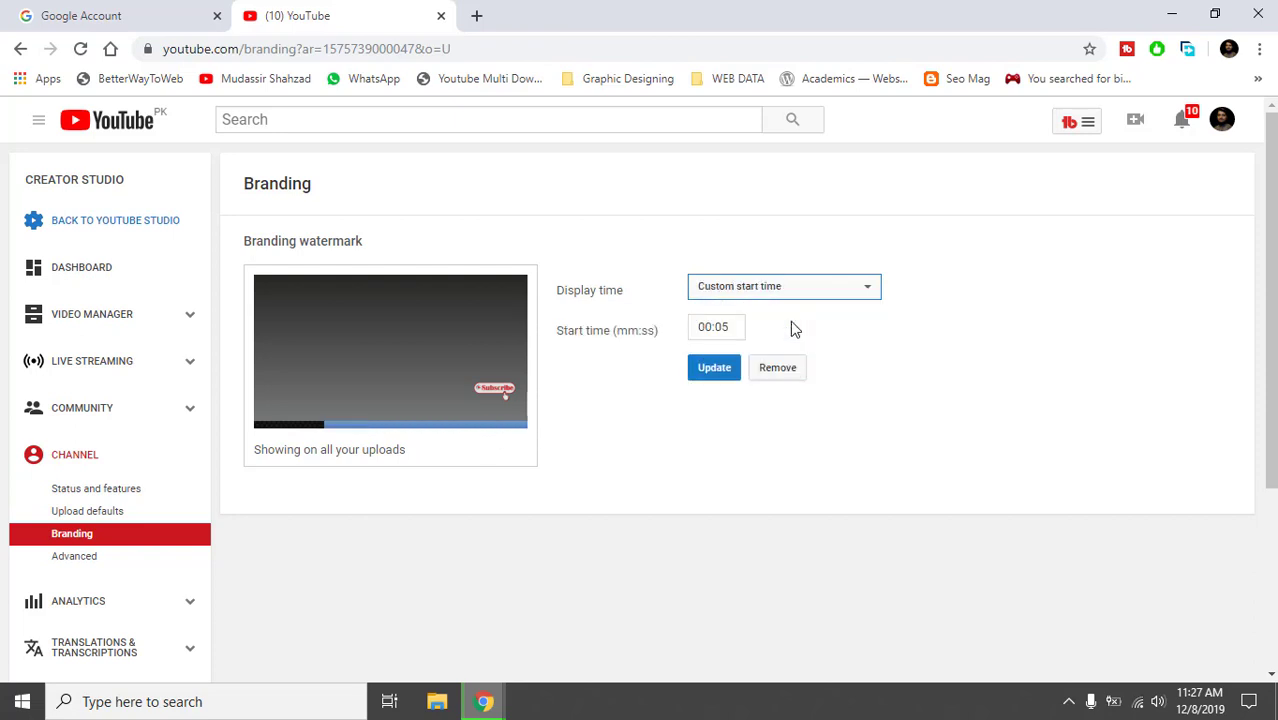
click(727, 326)
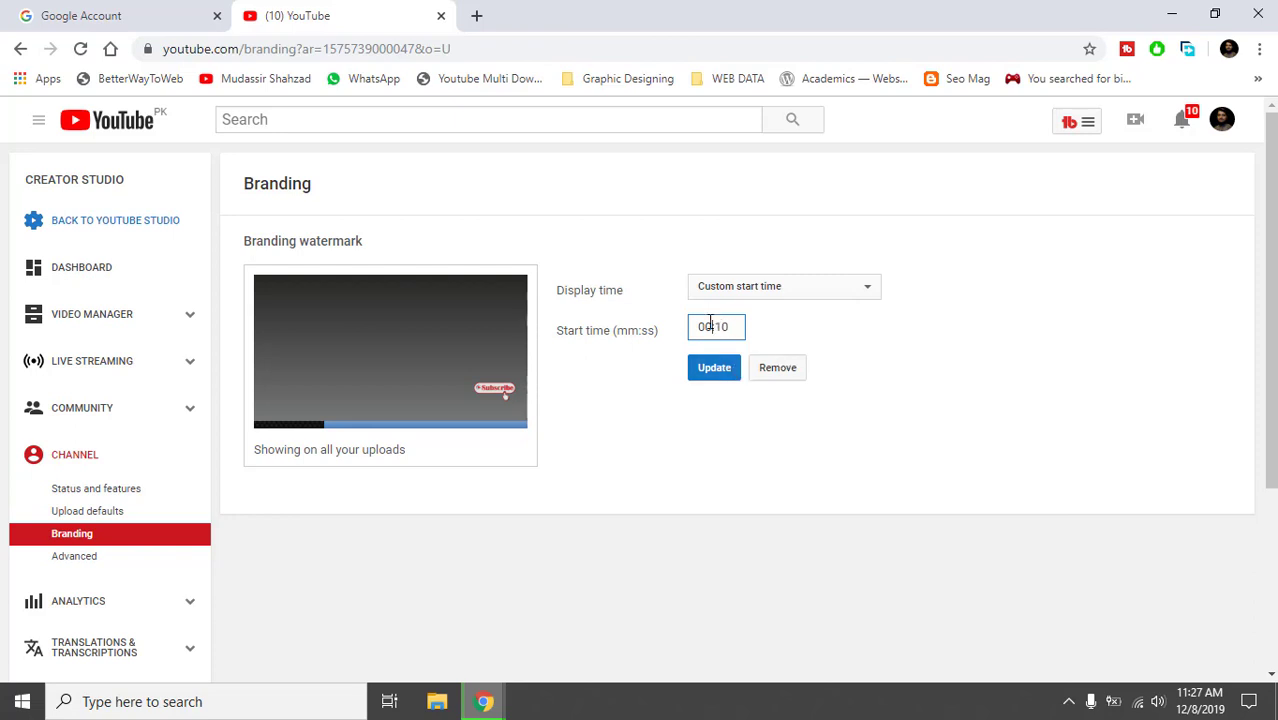
key(BackSpace)
text(1)
Set the watermark display time to Entire video, update it, and open Advanced channel settings.
click(778, 290)
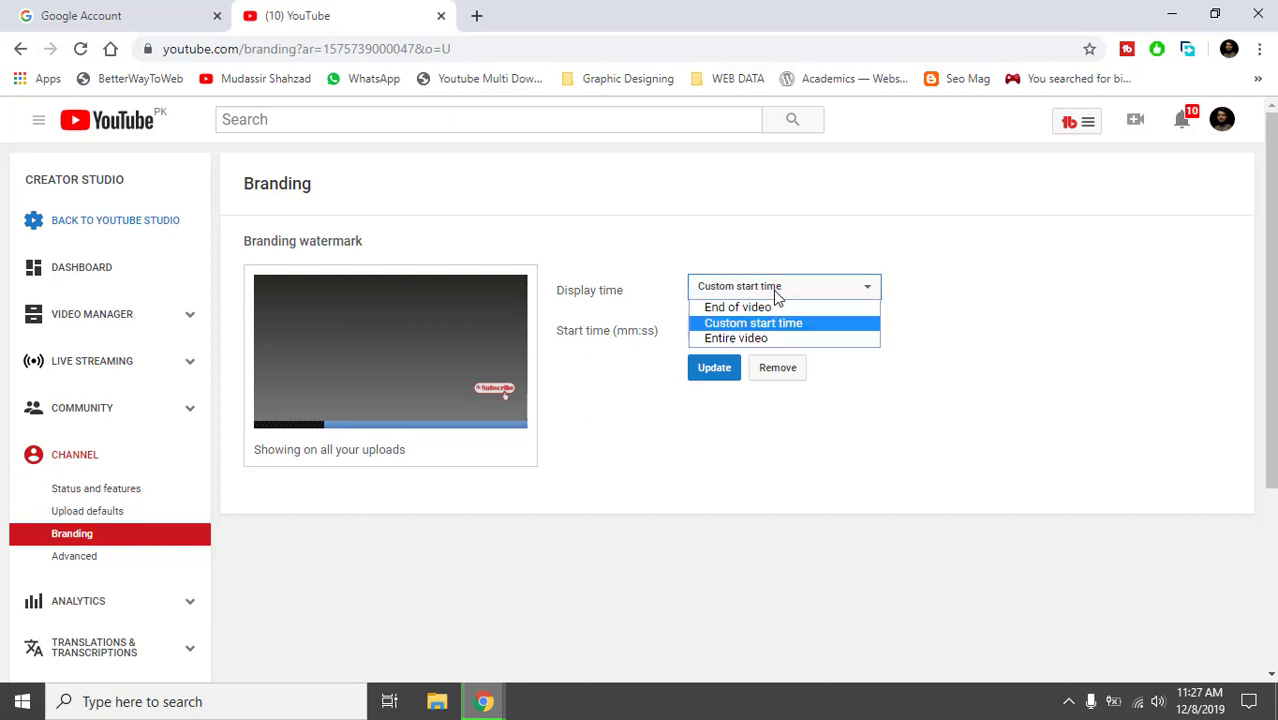
click(758, 340)
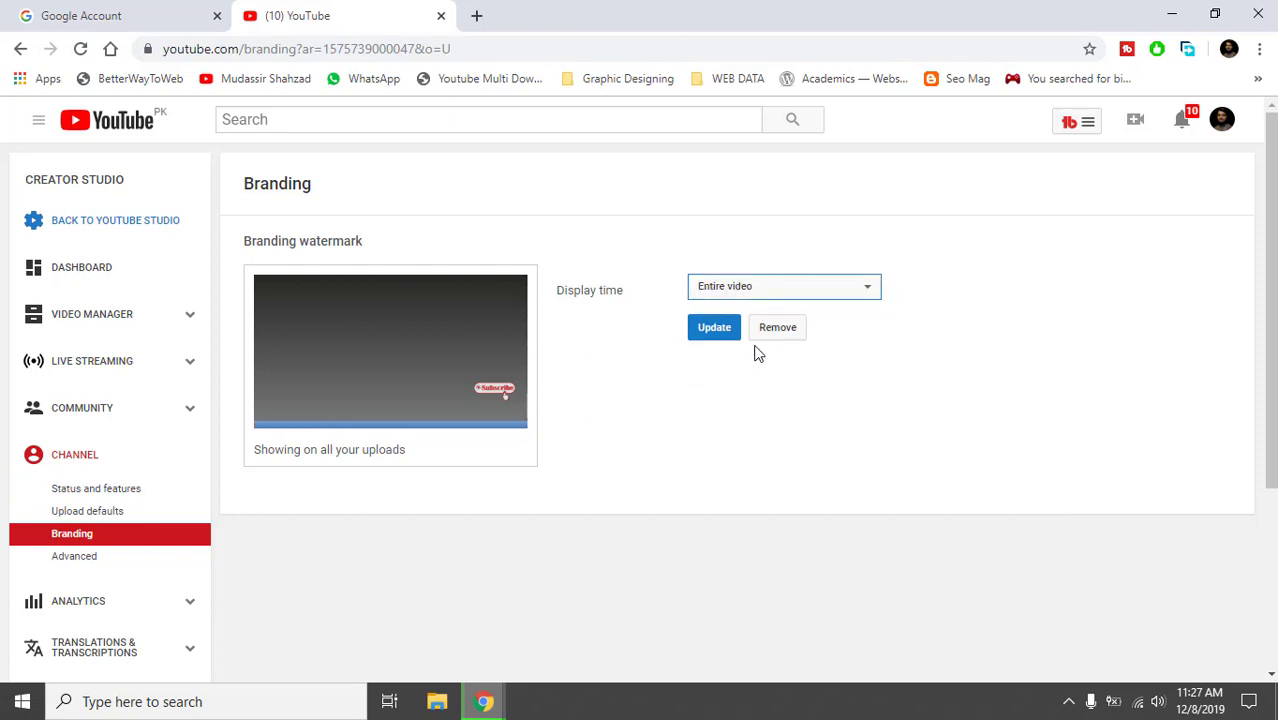
click(700, 333)
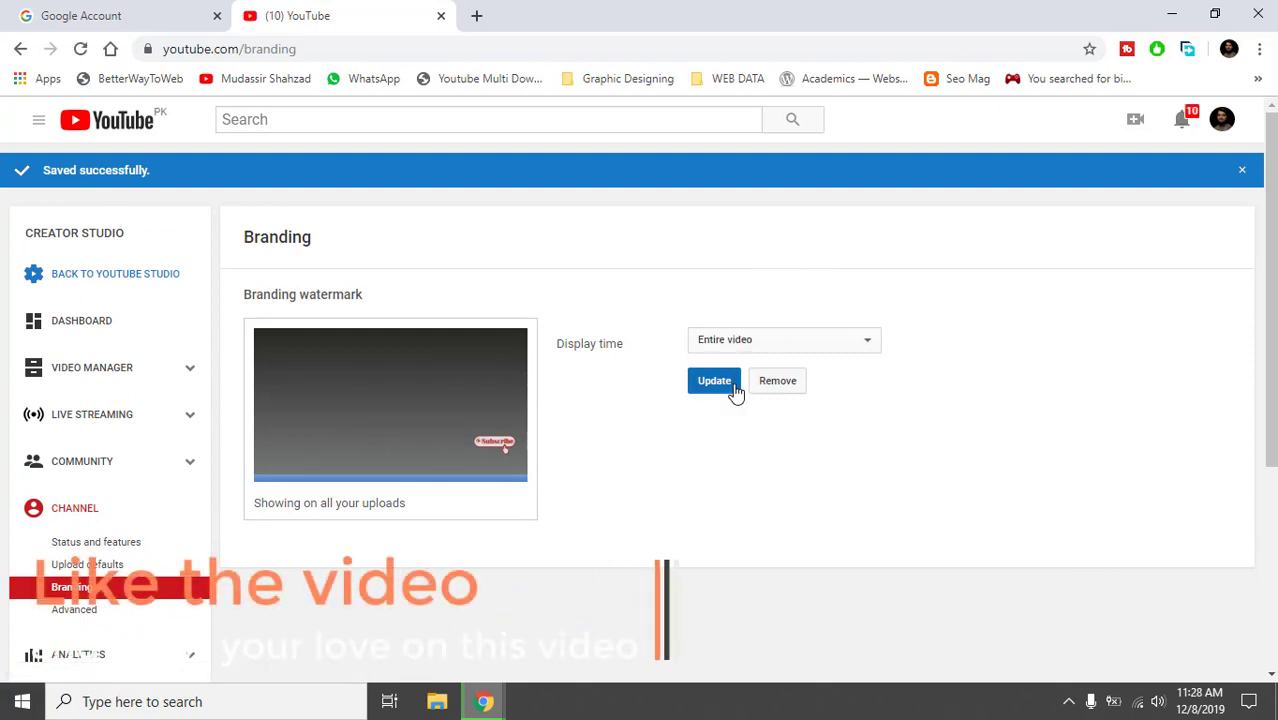
click(70, 614)
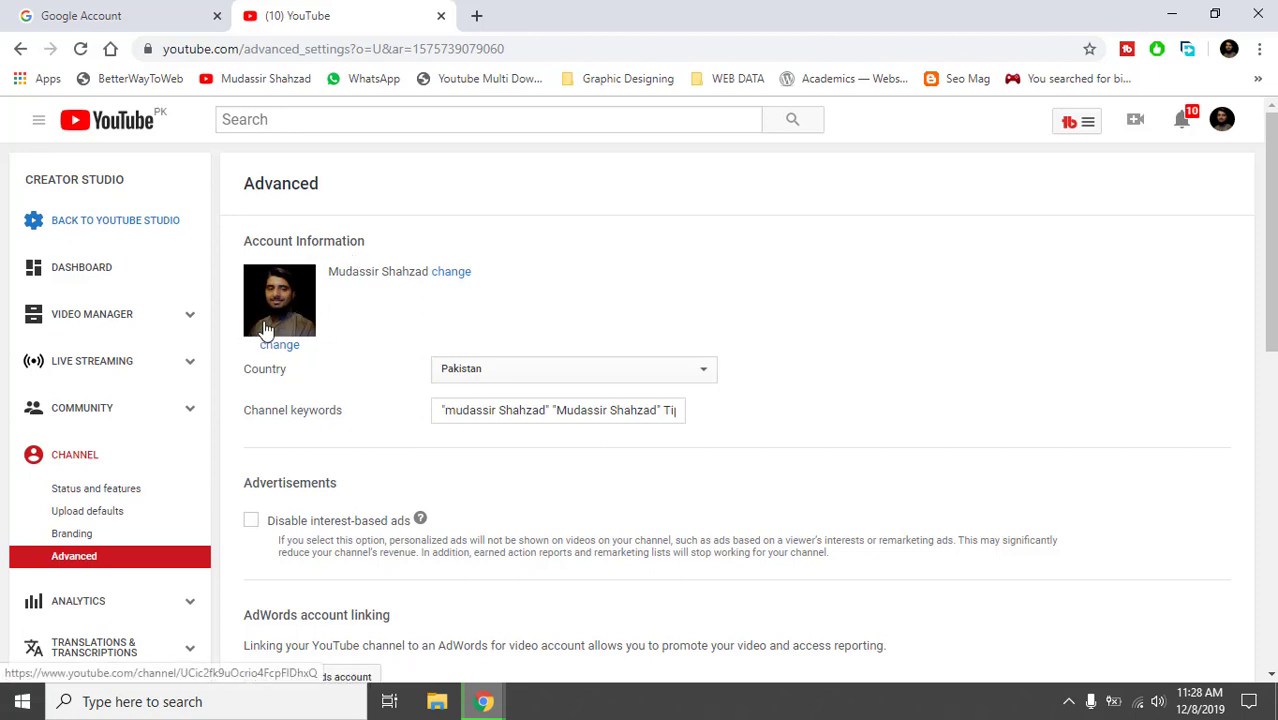
Keep Pakistan as country and insert "earn money" at the start of the channel keywords.
click(537, 374)
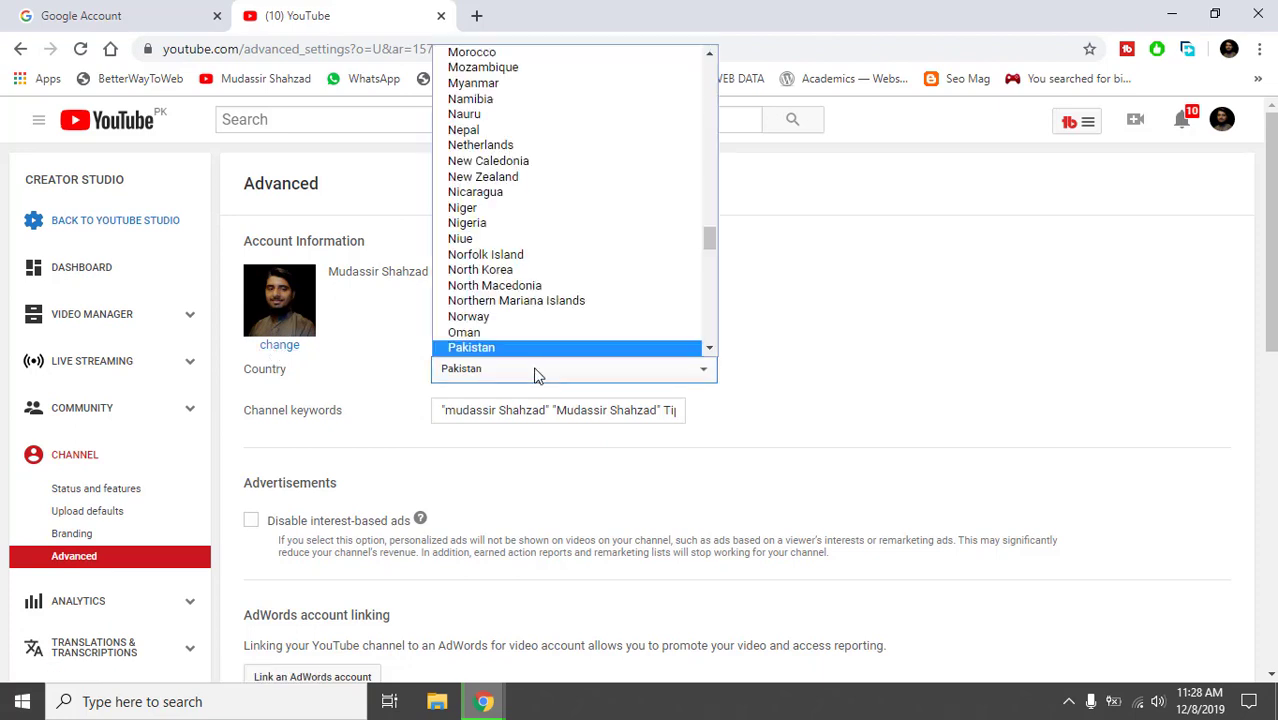
click(845, 364)
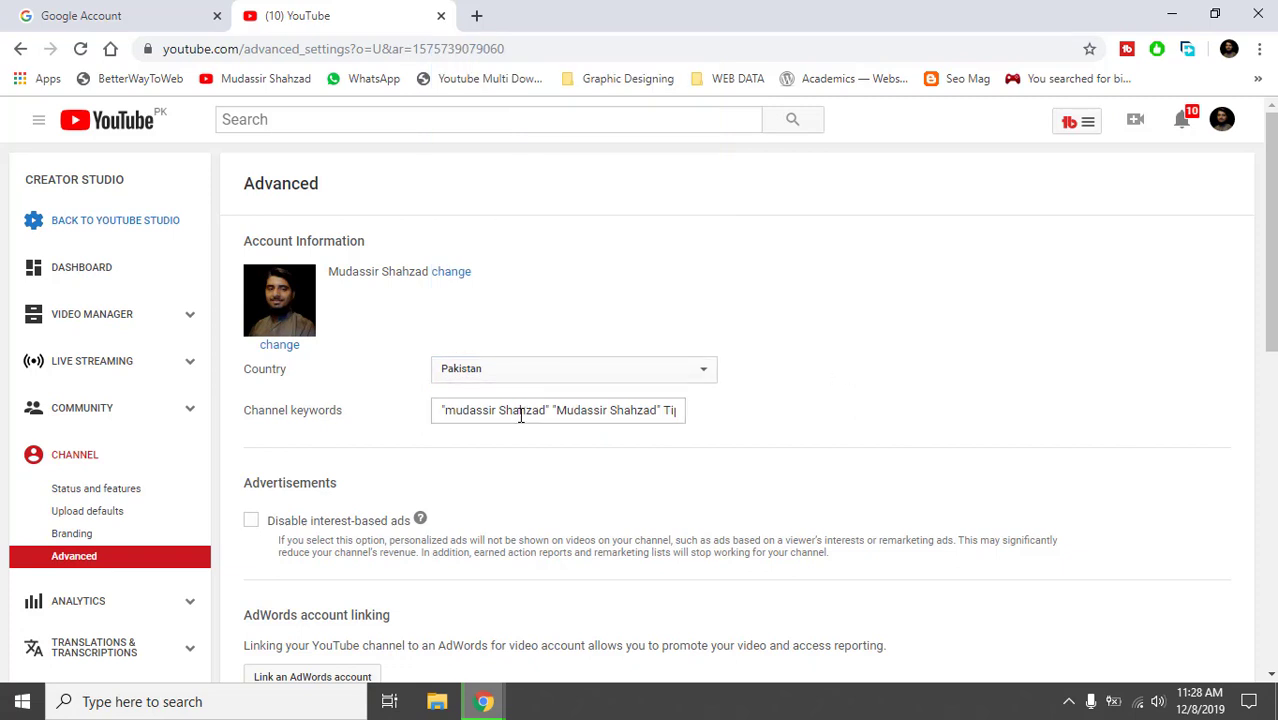
drag(520, 415, 435, 444)
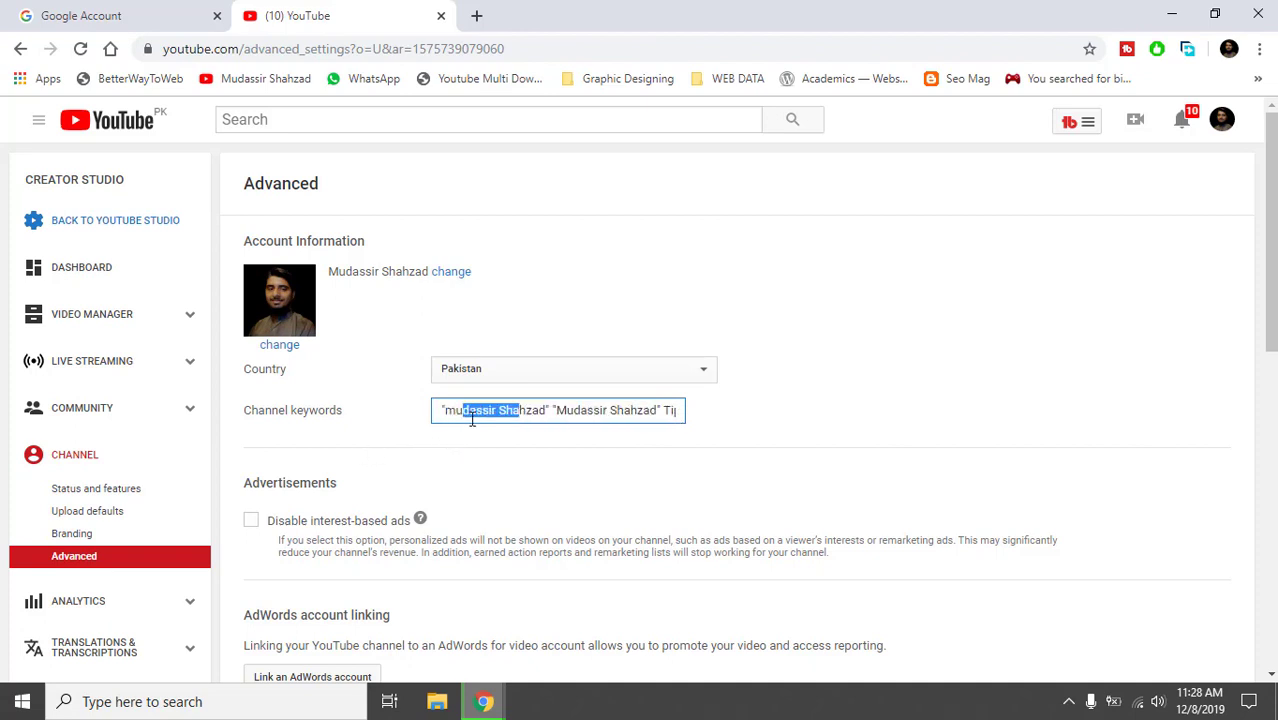
click(472, 420)
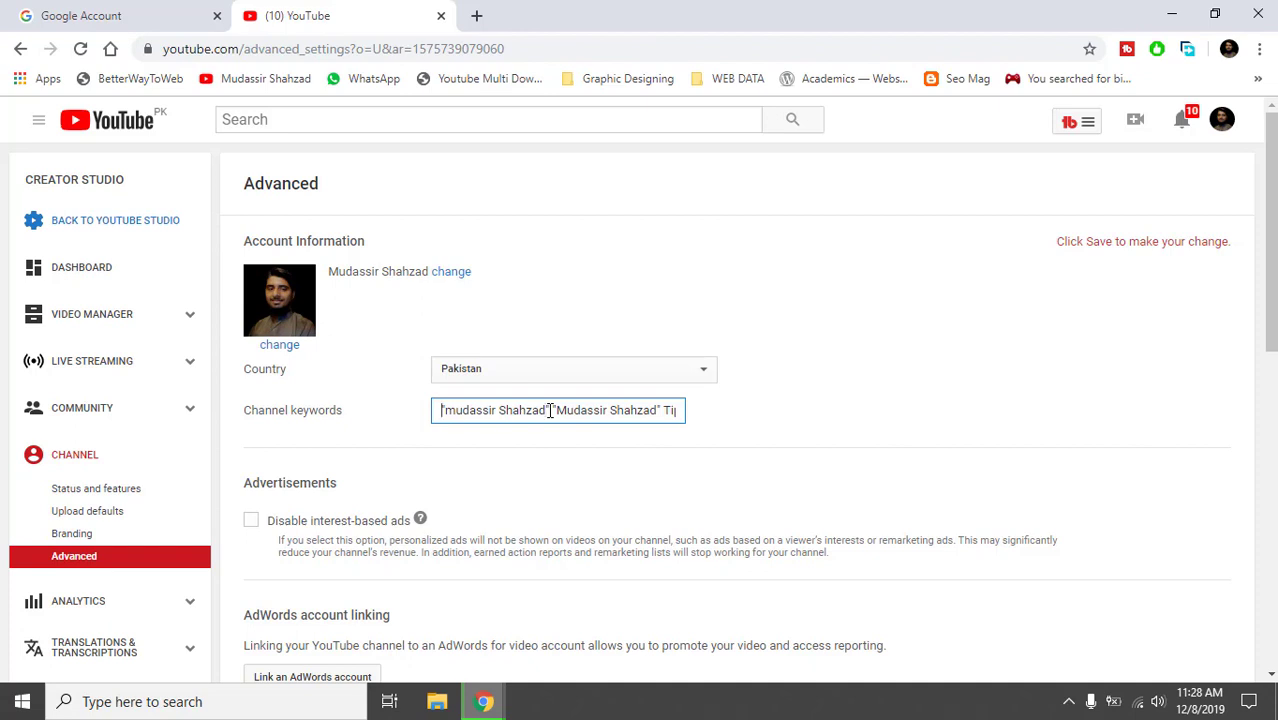
key(Home)
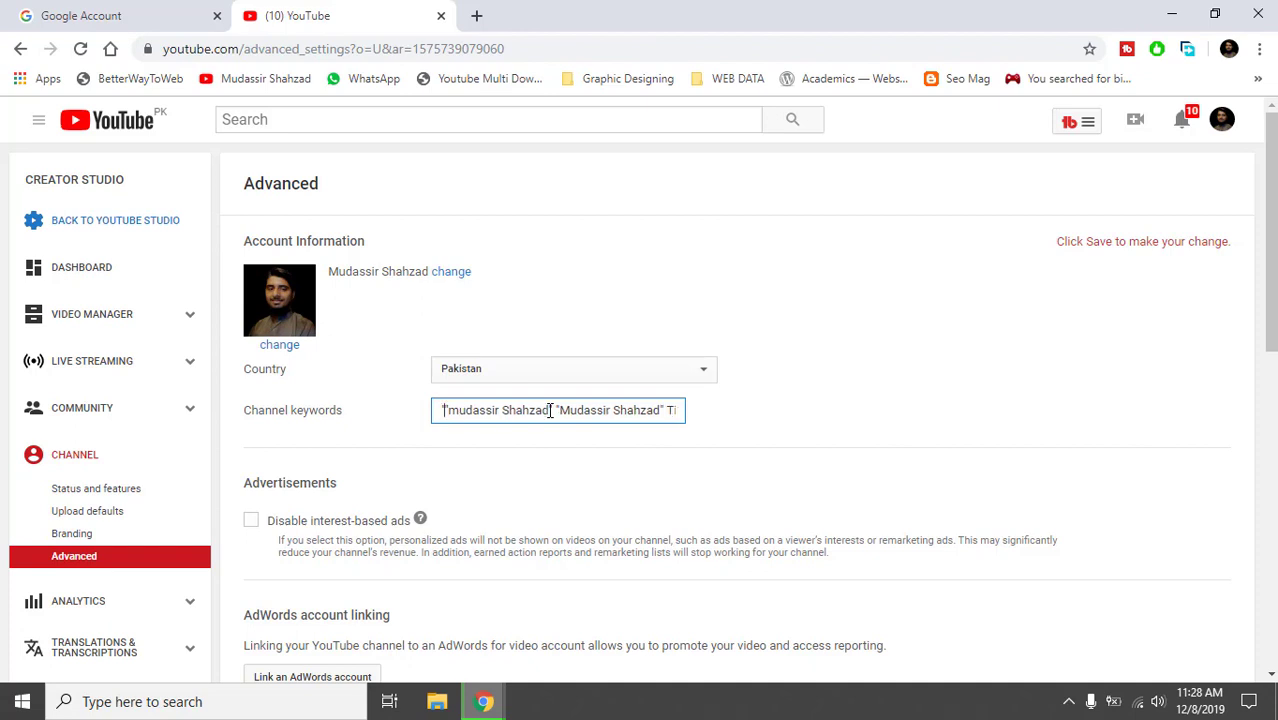
text("earn)
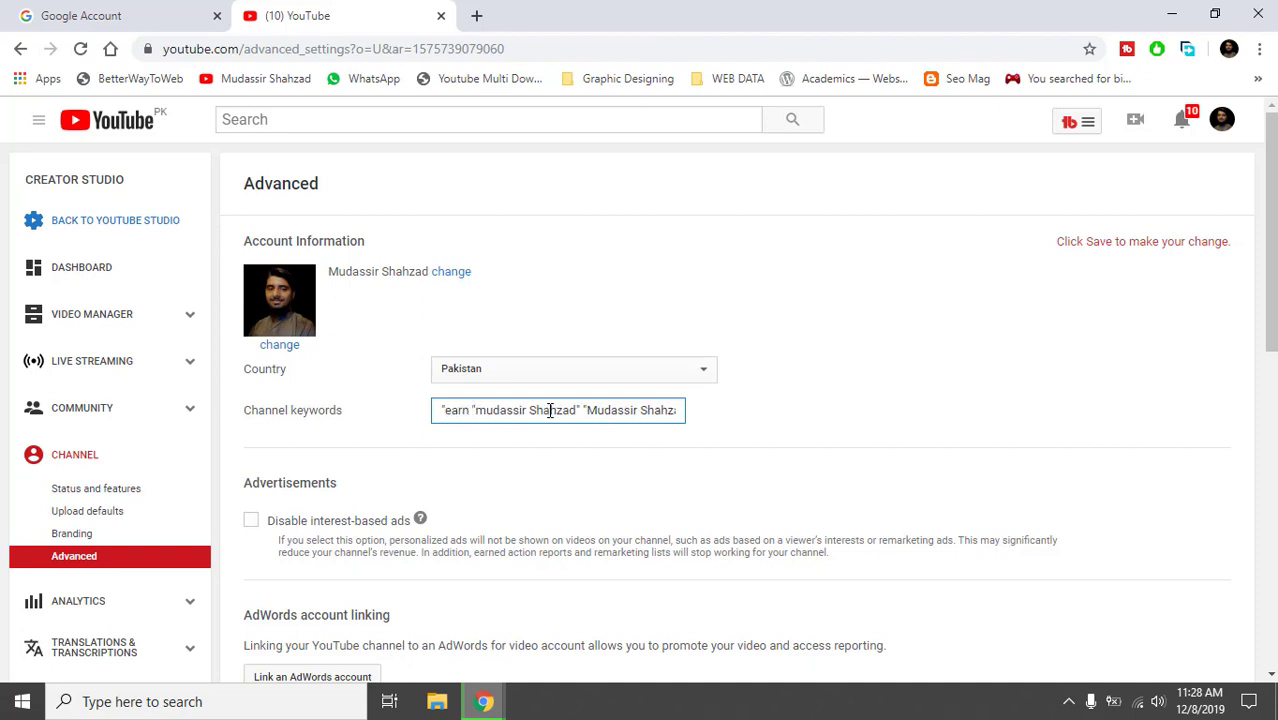
text(oney)
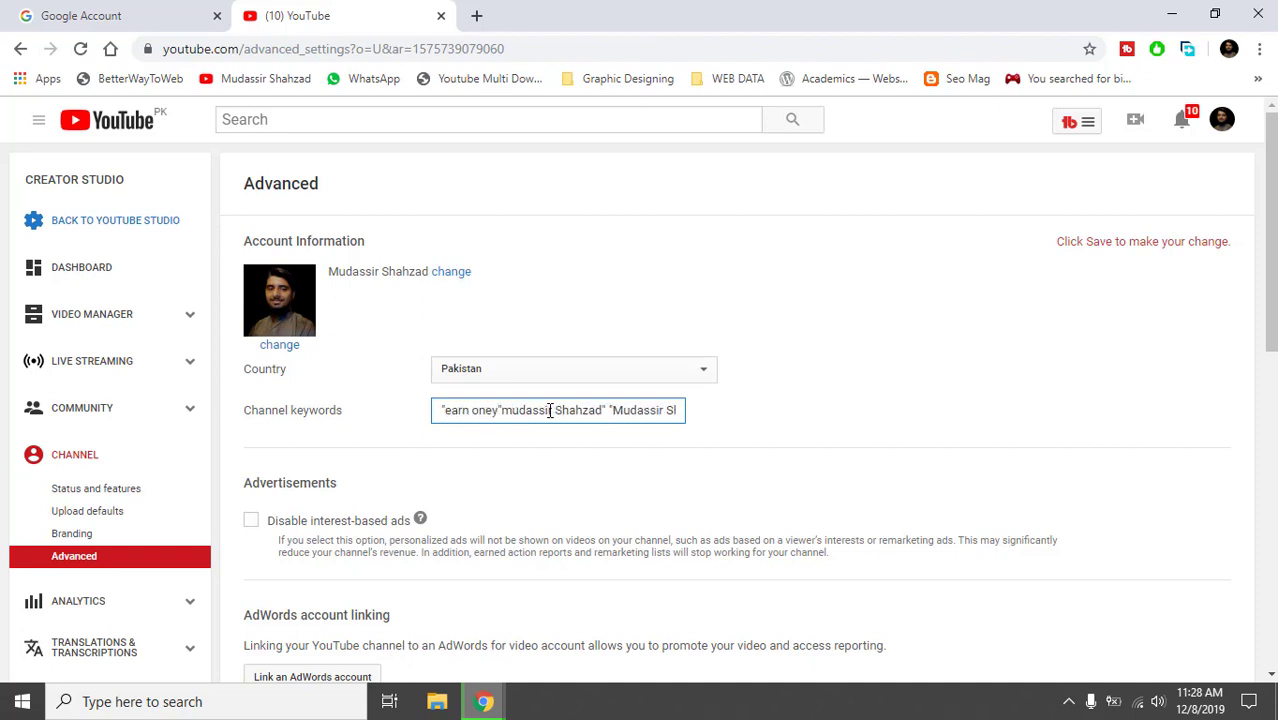
key(BackSpace)
key(BackSpace)
key(BackSpace)
key(BackSpace)
text(money)
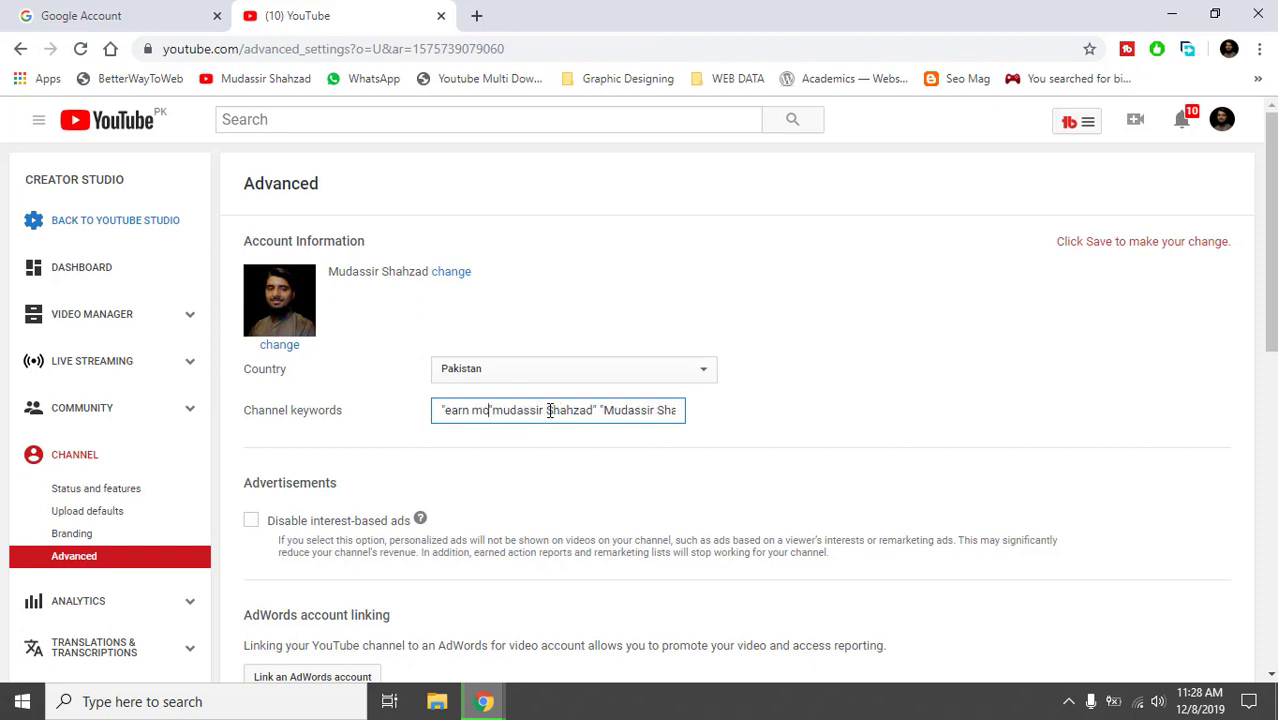
text(")
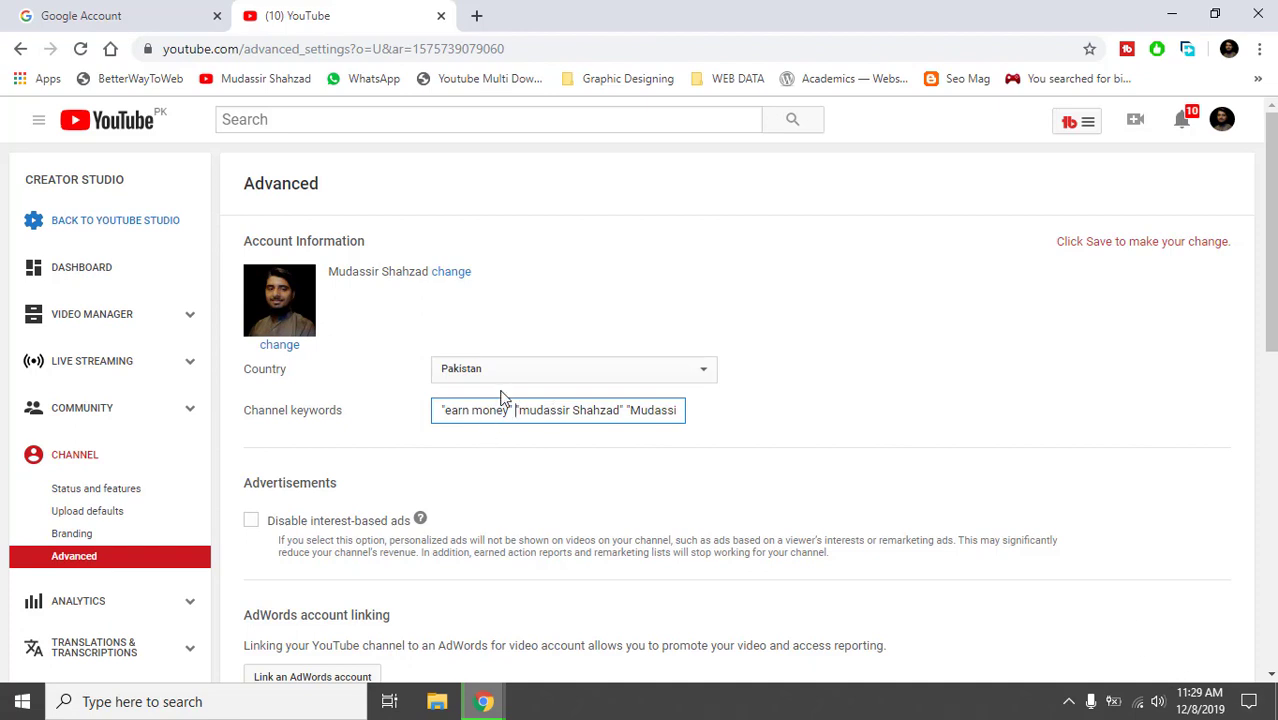
drag(482, 411, 459, 411)
click(459, 411)
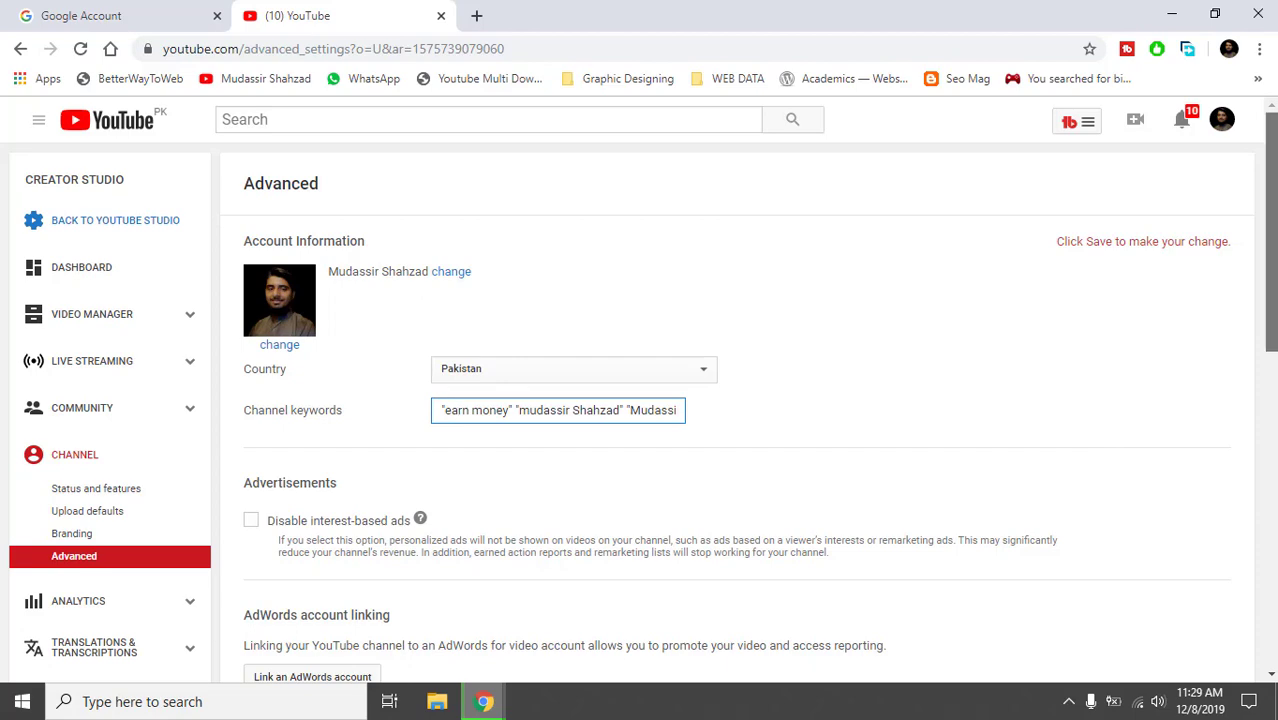
drag(1273, 248, 1267, 502)
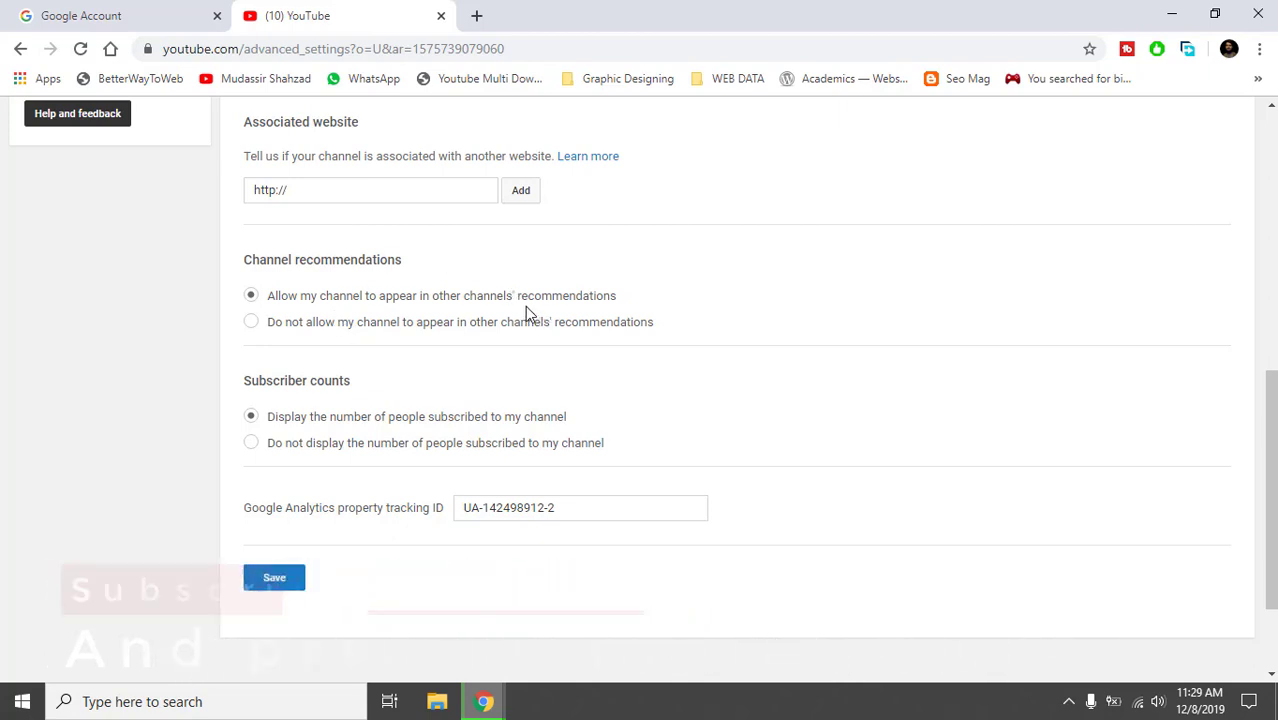
triple_click(499, 299)
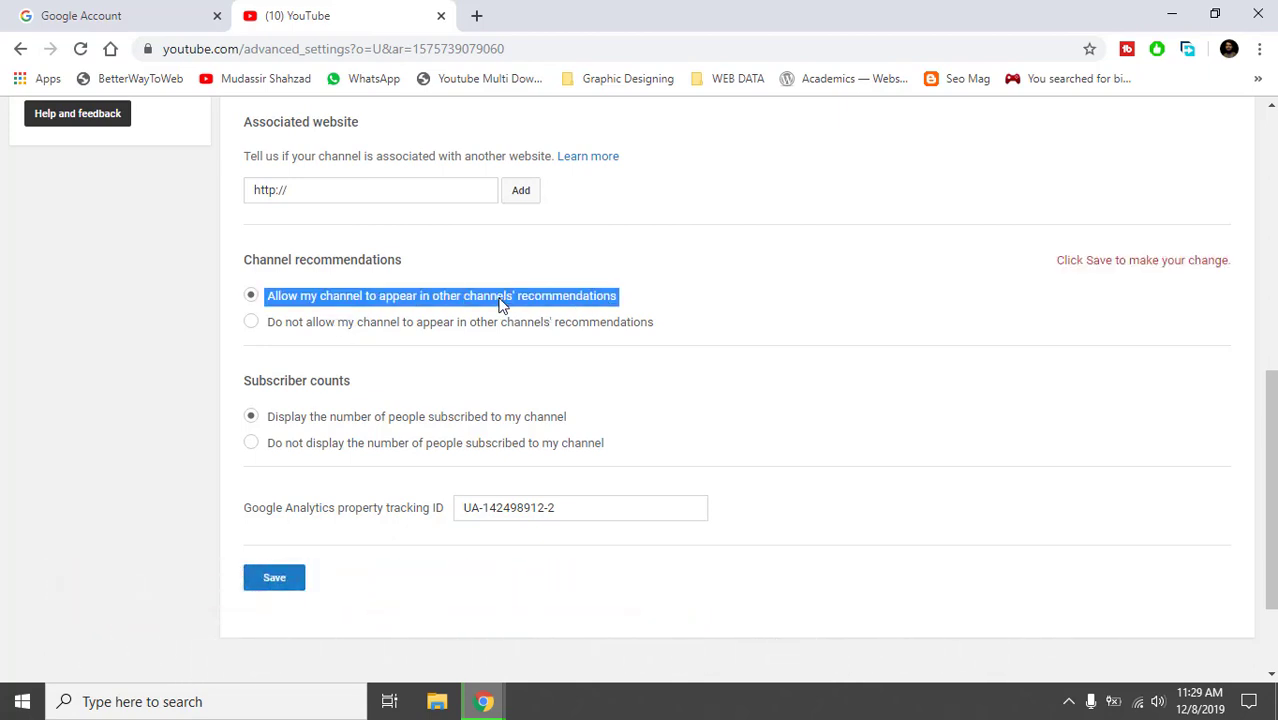
click(500, 303)
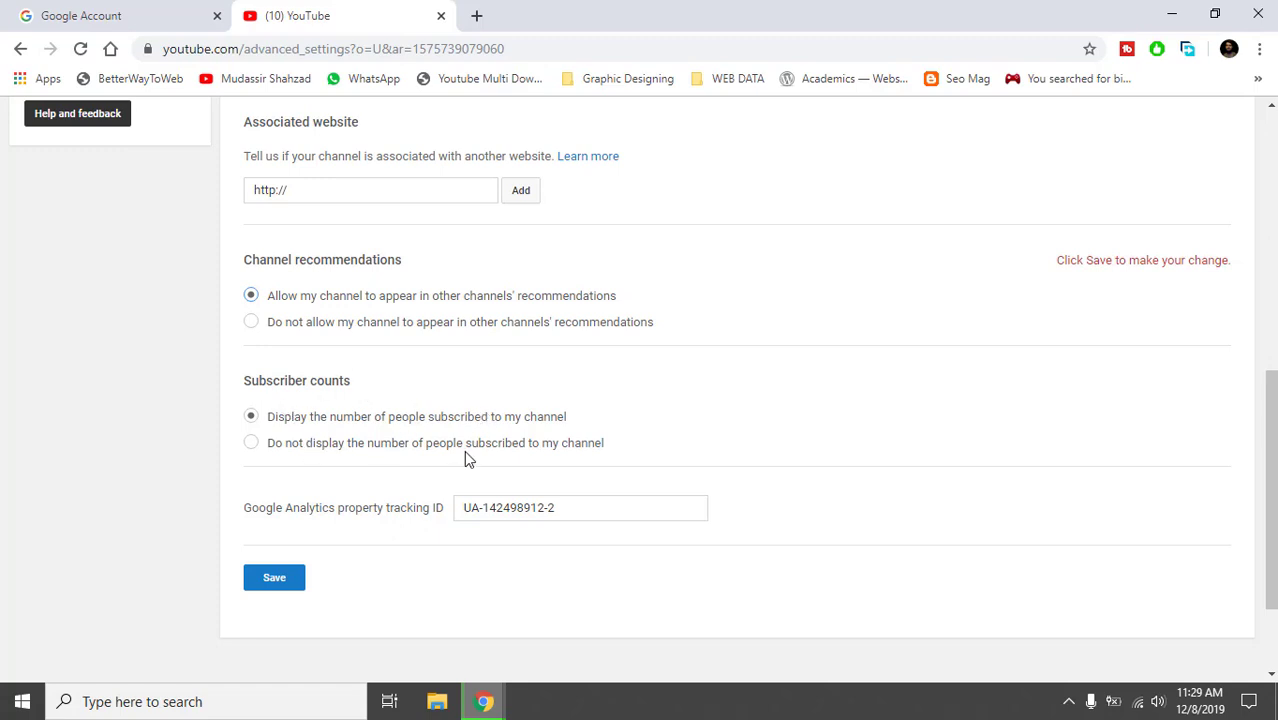
click(476, 15)
Check the channel page's 77 subscribers, then return to Advanced settings and select the analytics tracking ID.
click(265, 88)
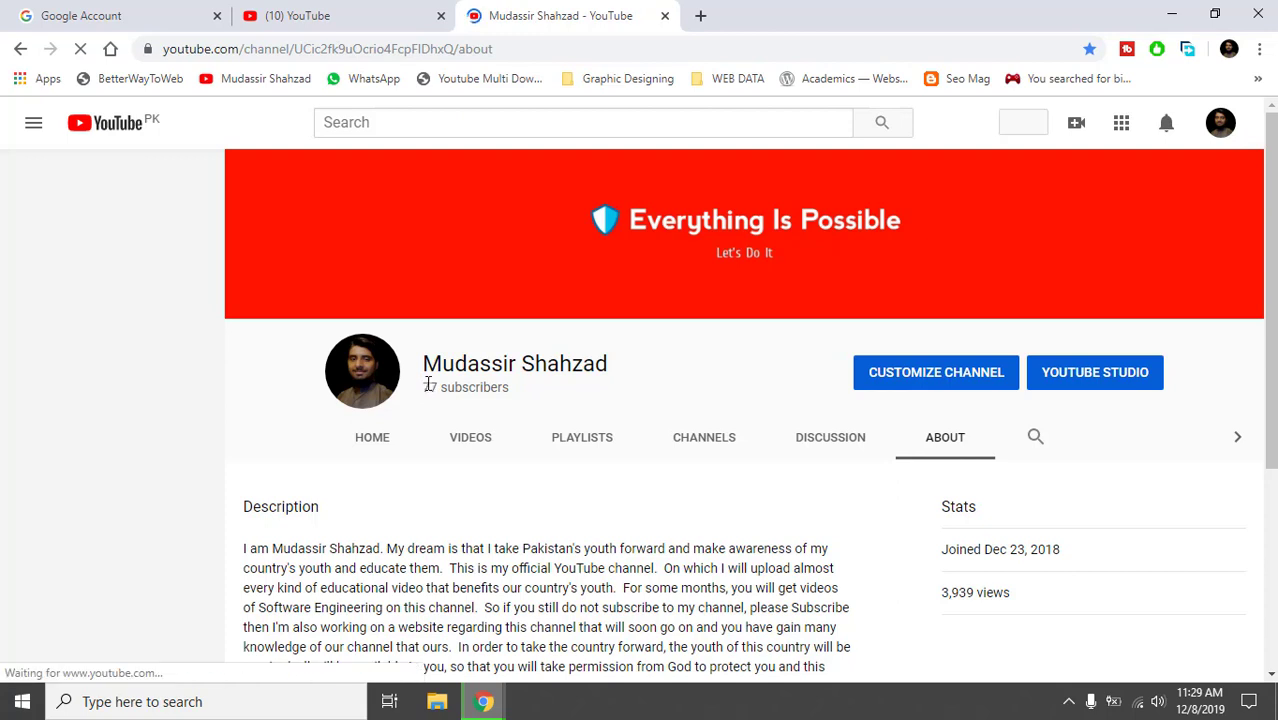
drag(429, 387, 446, 386)
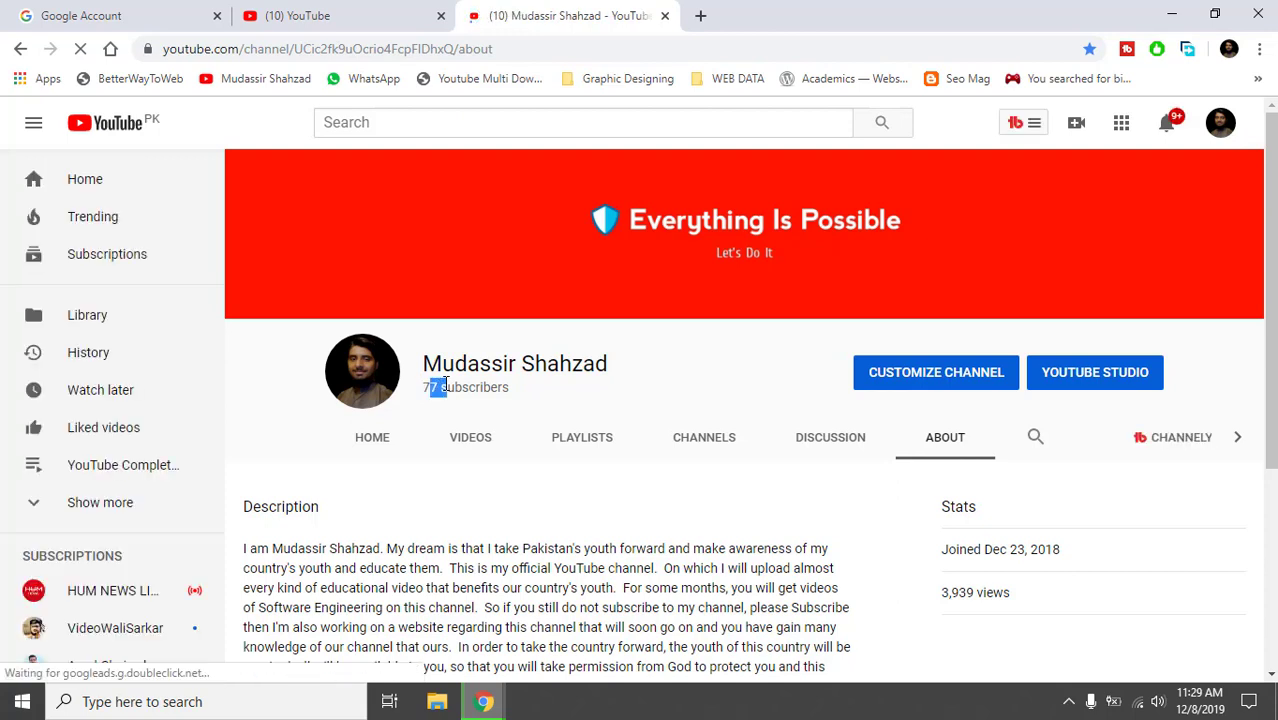
click(446, 386)
click(312, 12)
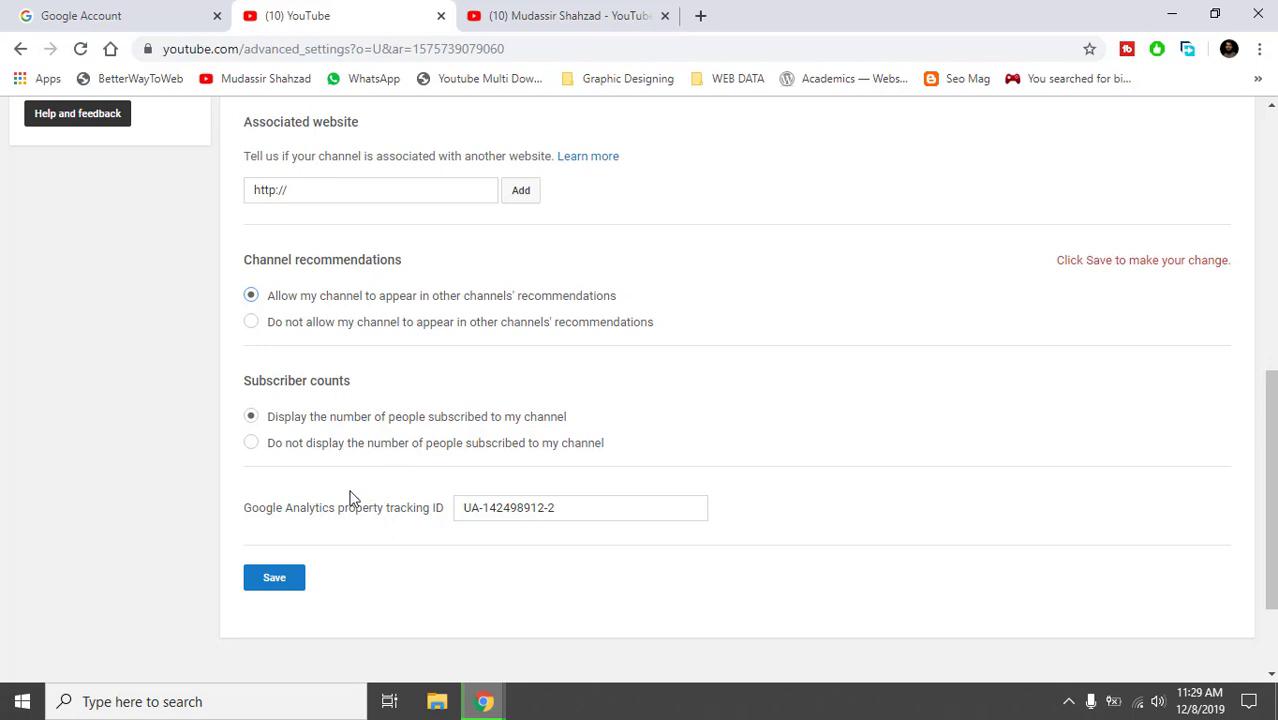
double_click(529, 515)
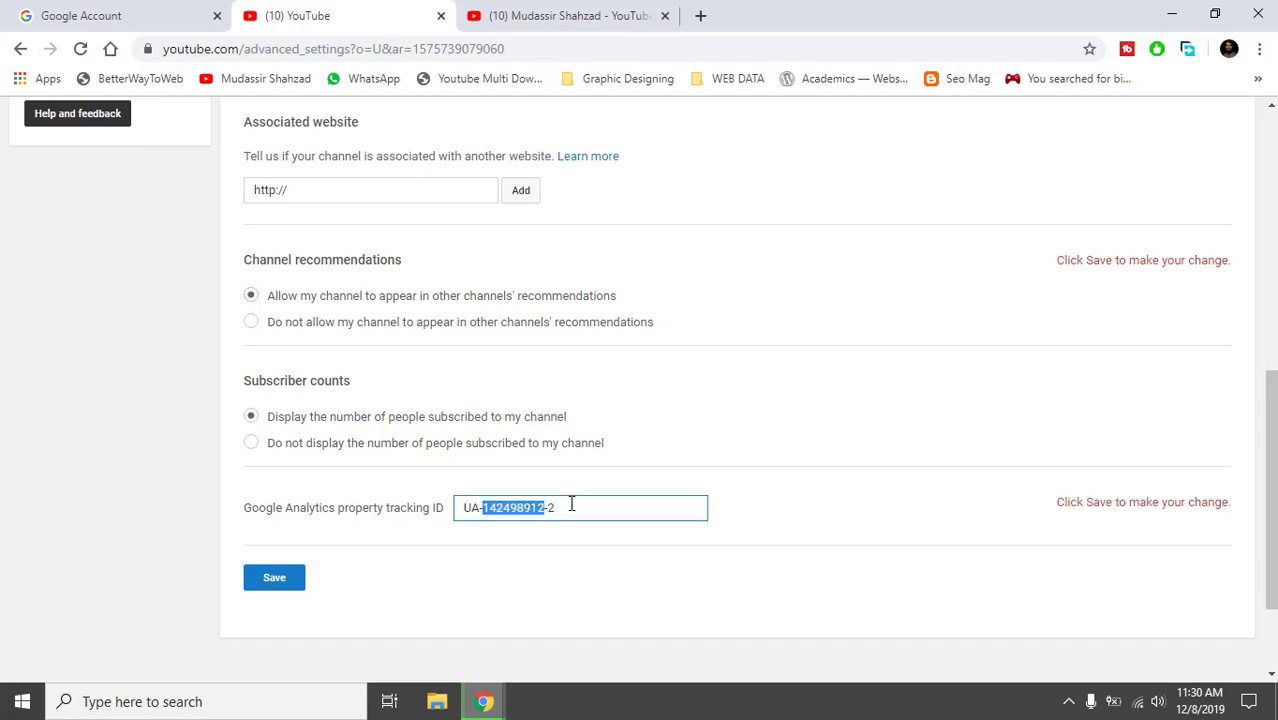
Leave the analytics tracking ID unchanged and return from Creator Studio Classic to YouTube Studio.
click(571, 507)
scroll(640, 390, up, 5)
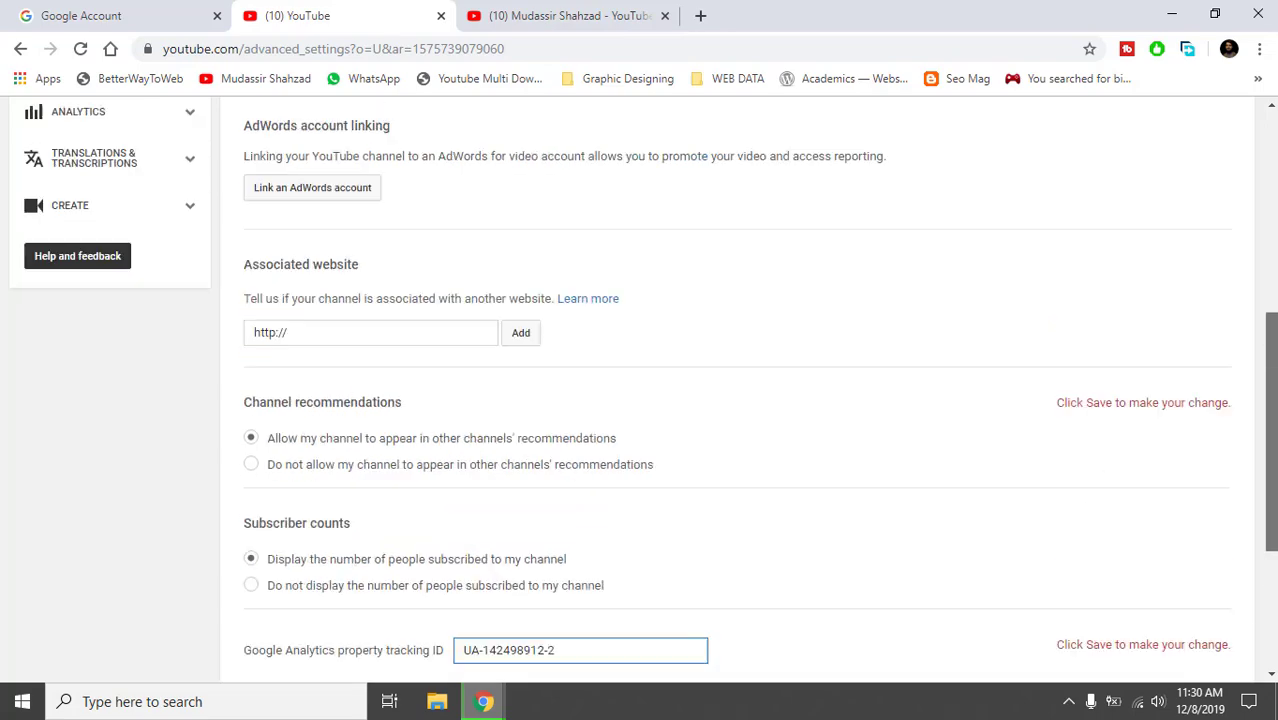
scroll(590, 244, up, 2)
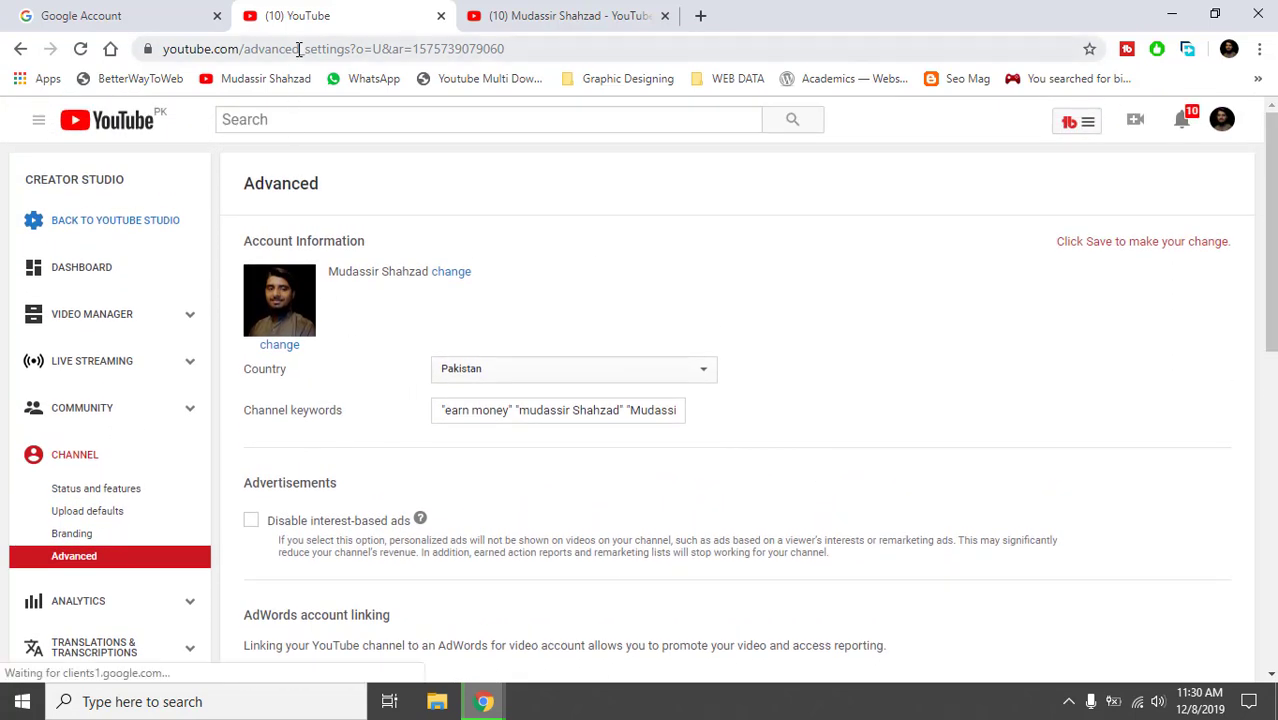
click(172, 226)
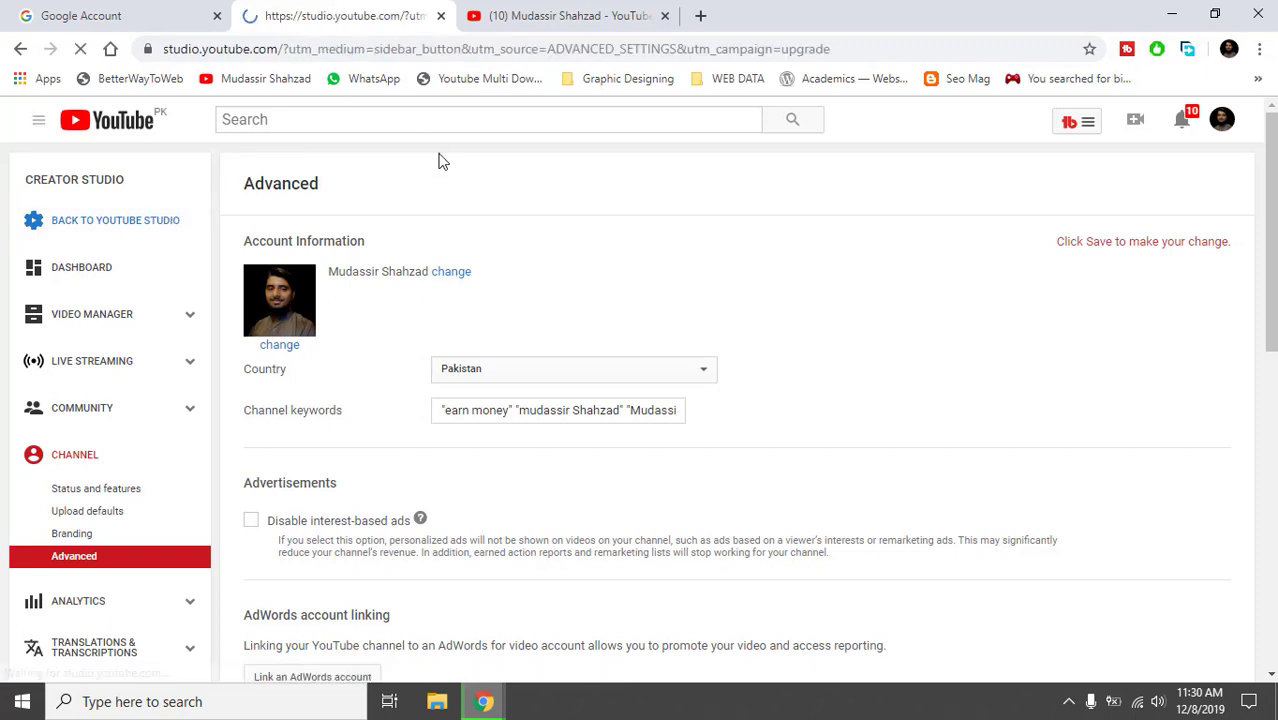
Switch to the YouTube Studio tab and open Settings, showing PKR — Pakistani Rupee as currency.
click(540, 22)
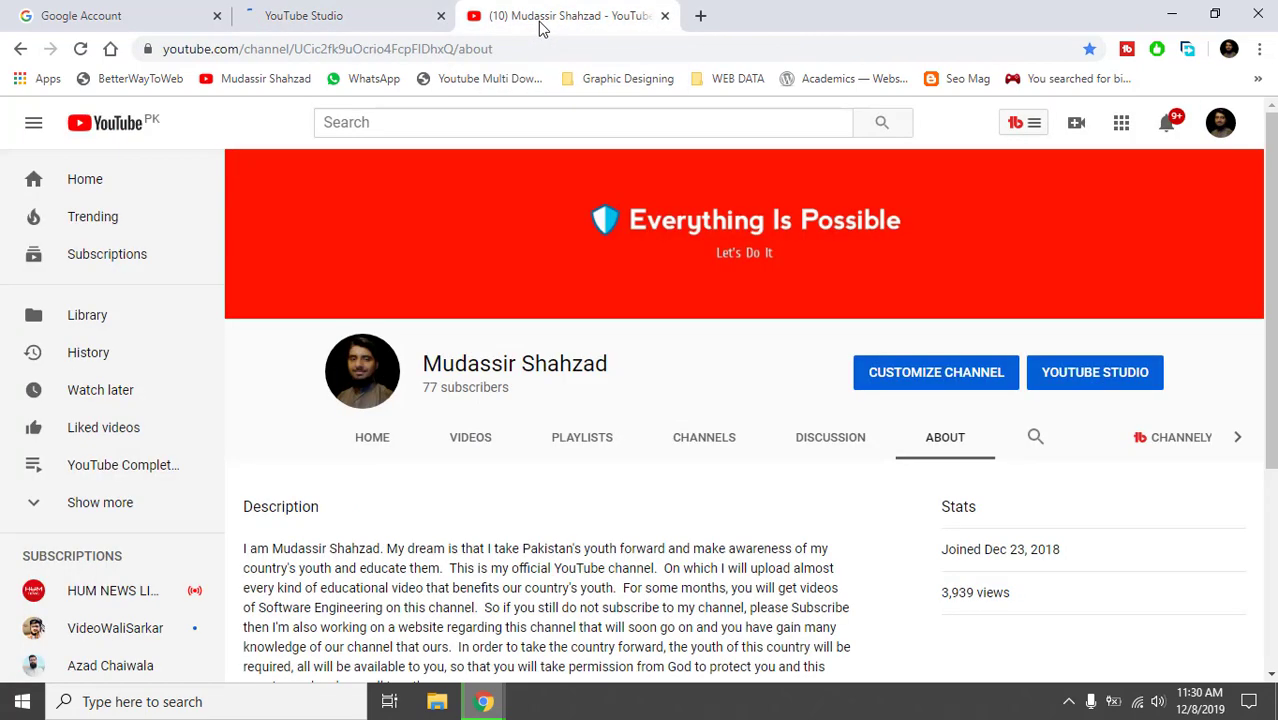
click(318, 6)
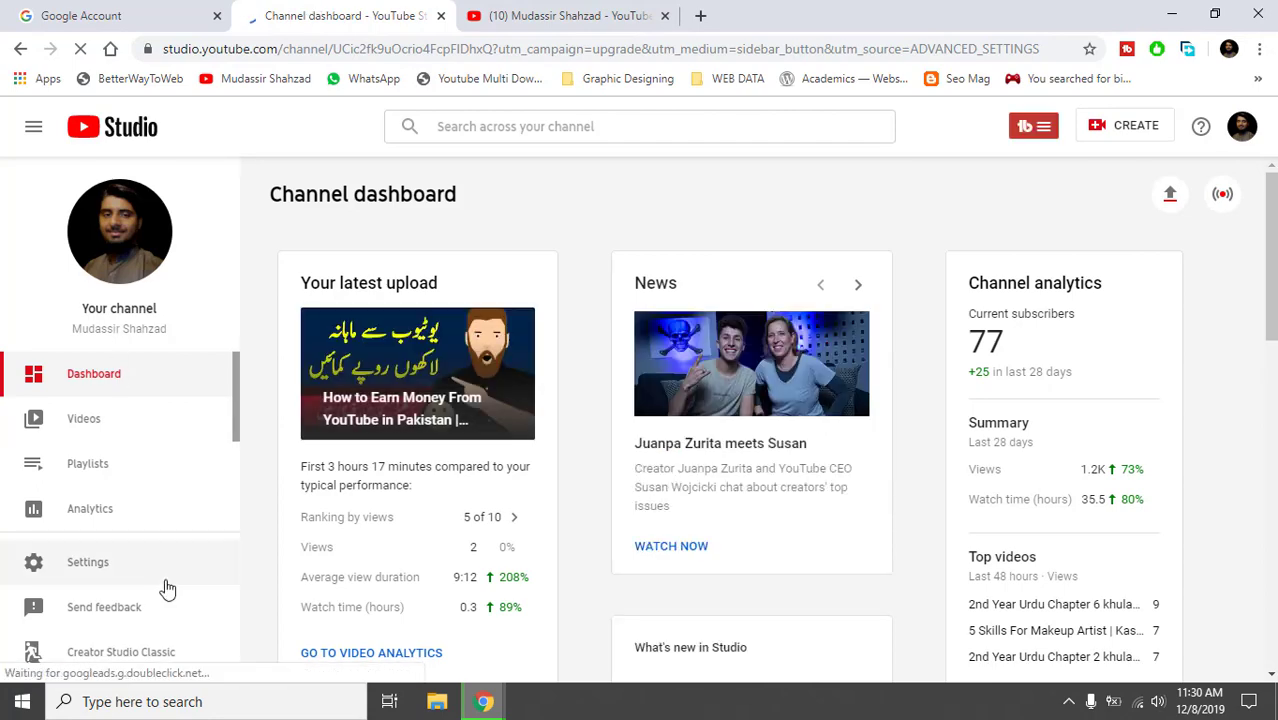
click(166, 584)
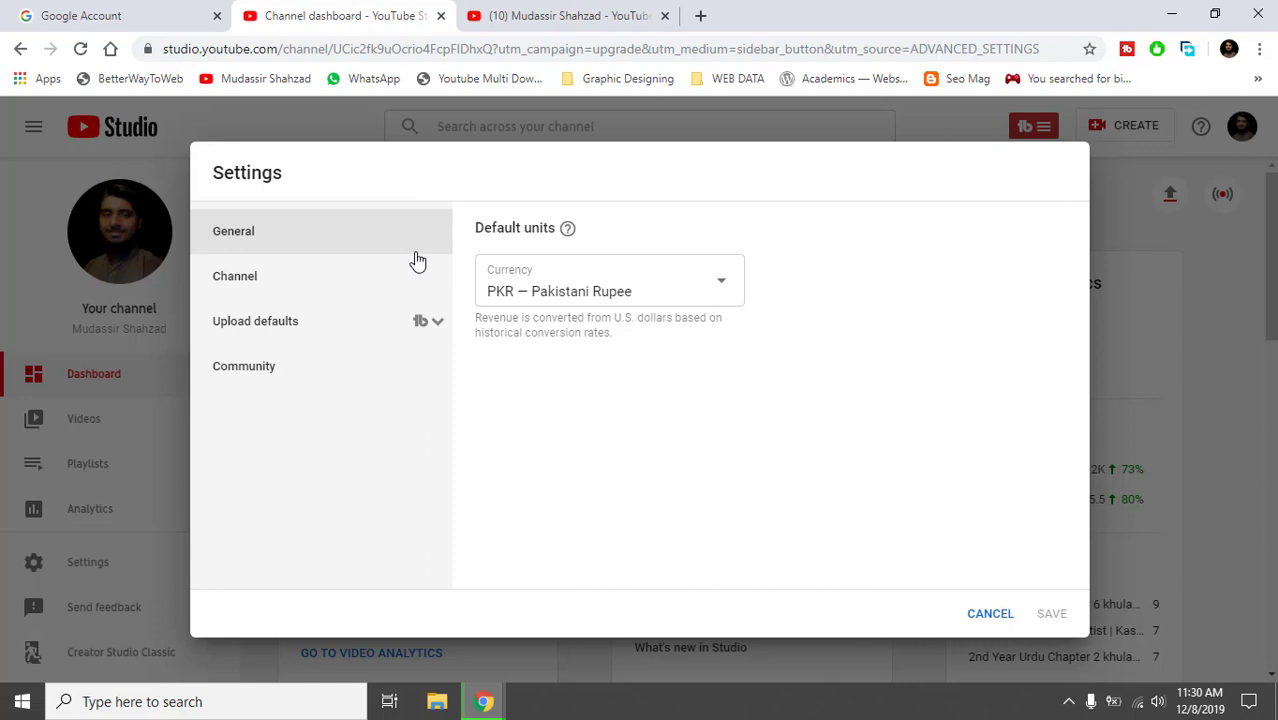
Keep PKR — Pakistani Rupee selected as the default currency in General settings.
click(635, 282)
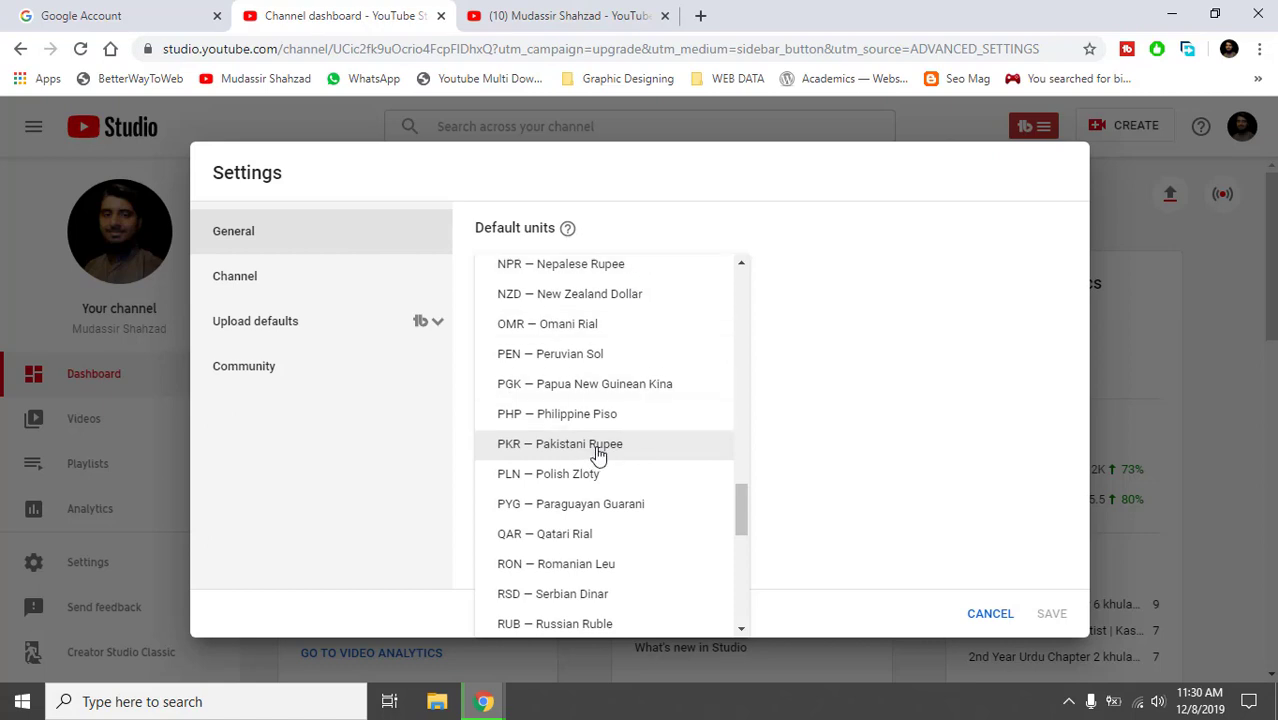
click(598, 450)
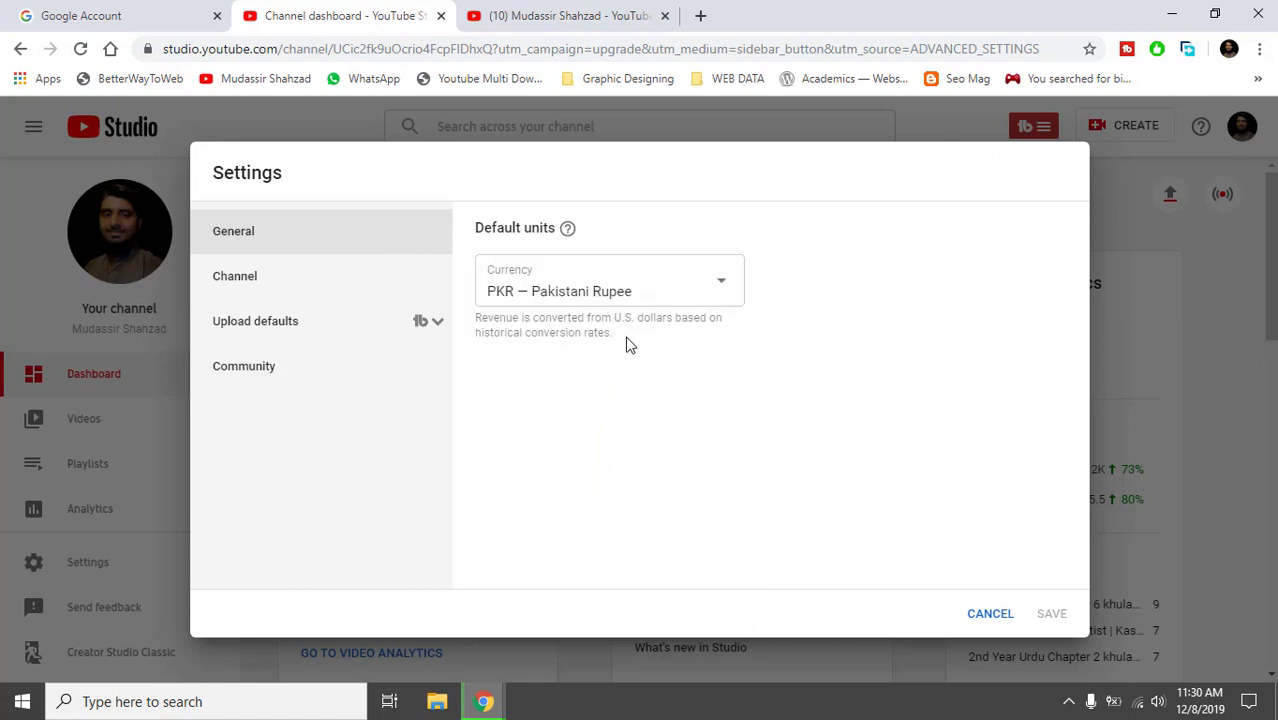
In Channel > Basic info, add the keywords earn money, youtube, money and pakistan.
click(267, 286)
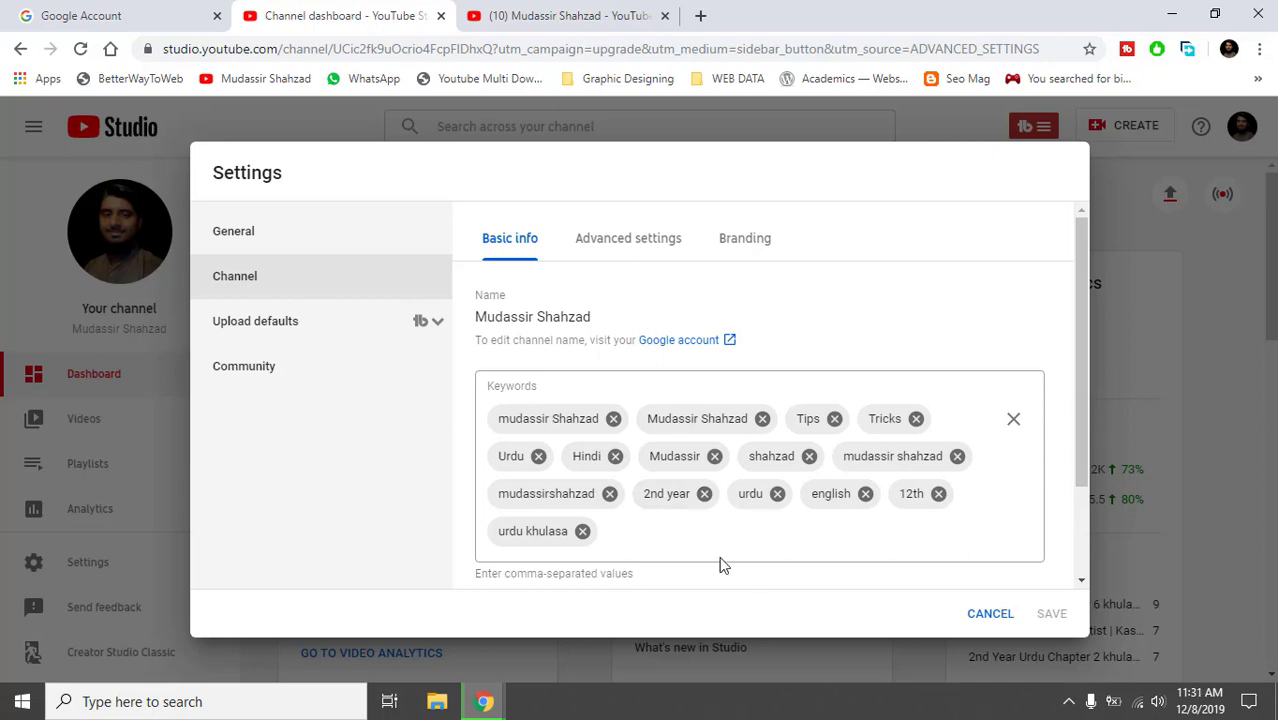
click(675, 542)
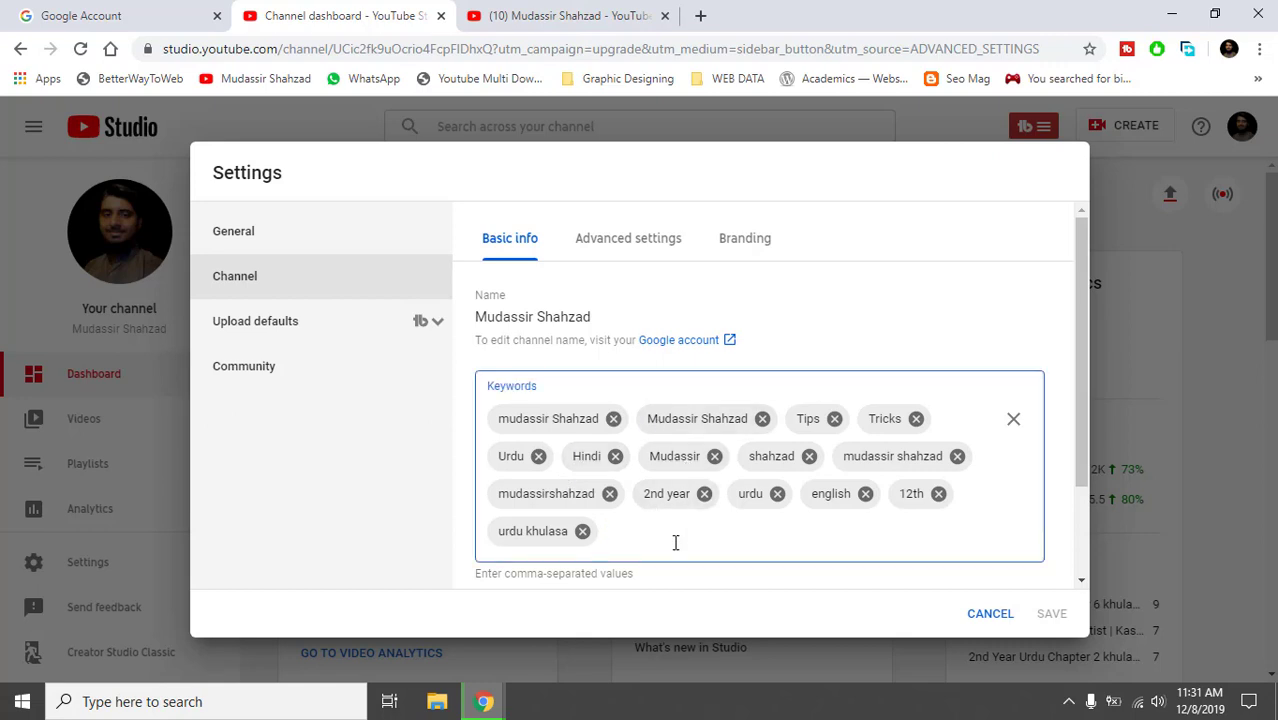
text(earn money)
key(Return)
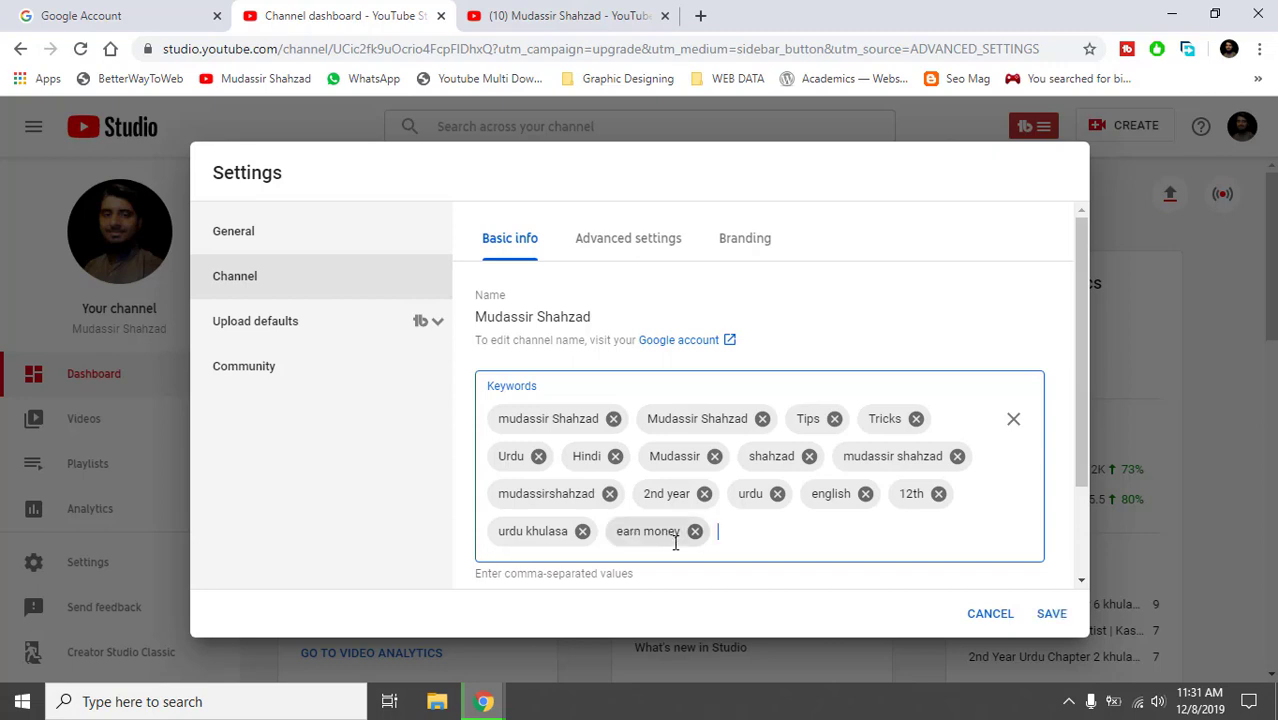
text(yo)
text(outb)
text(be )
text(,)
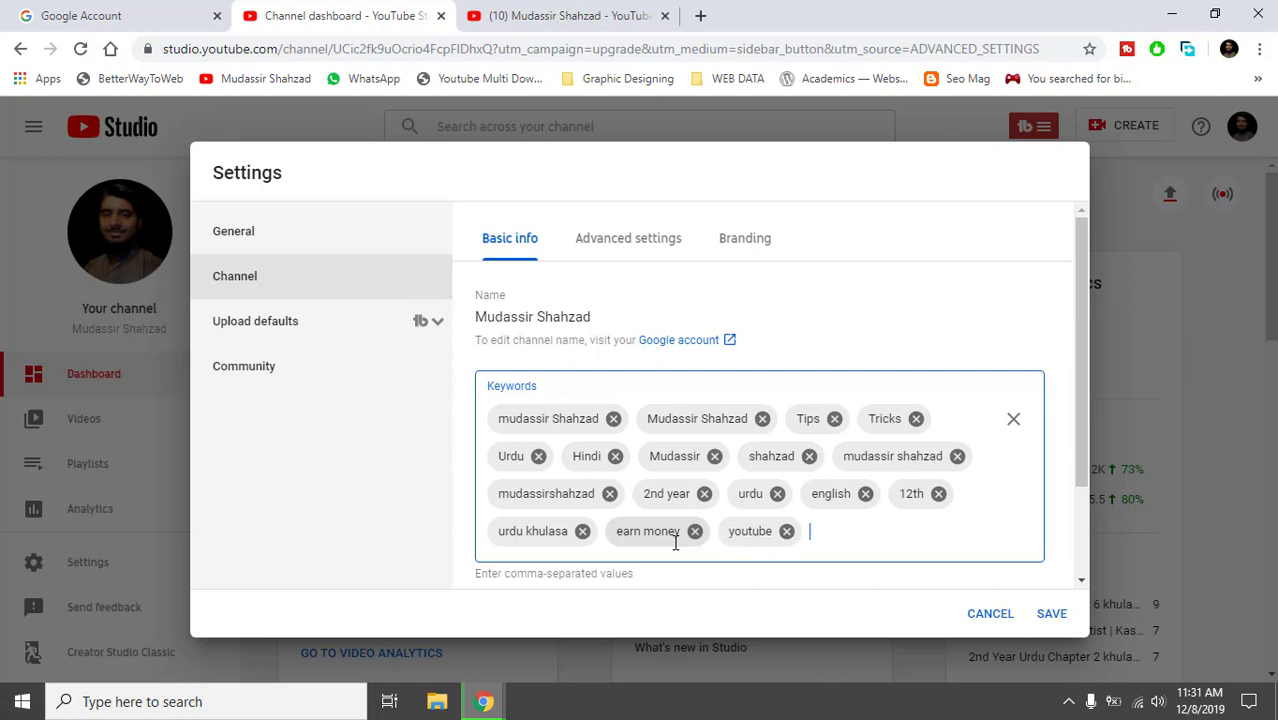
text(money)
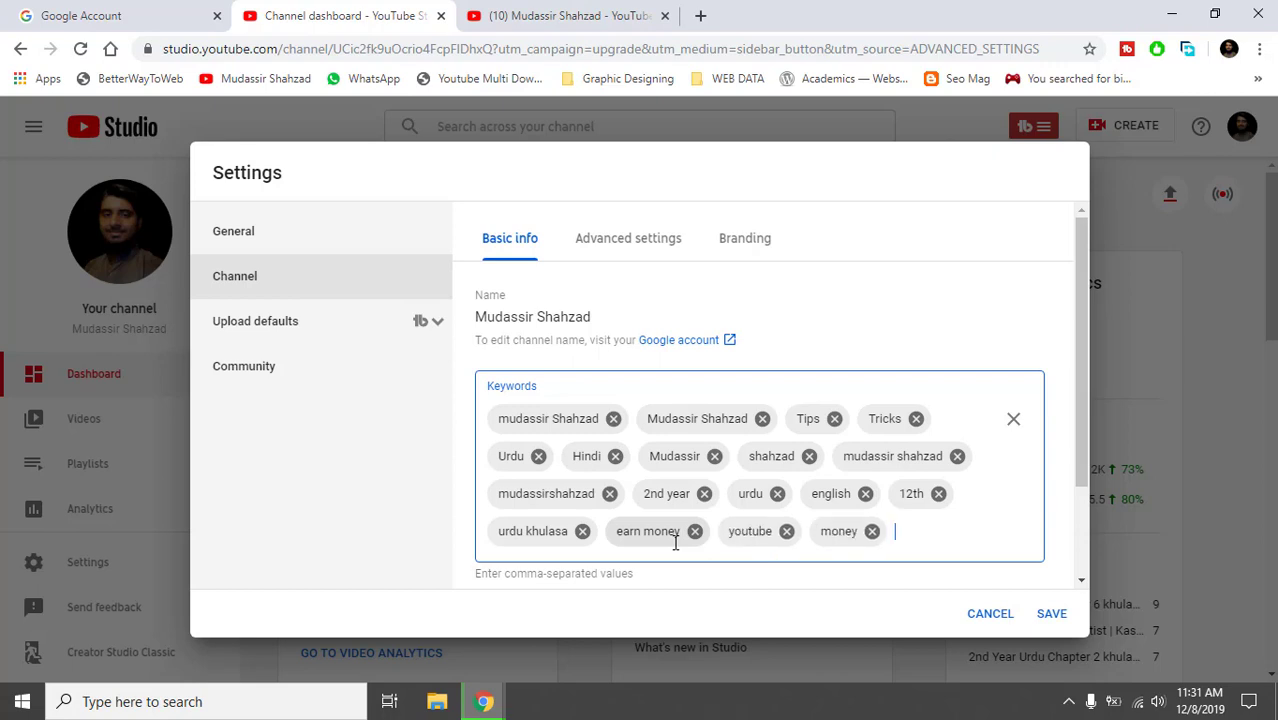
text(,pakistan,)
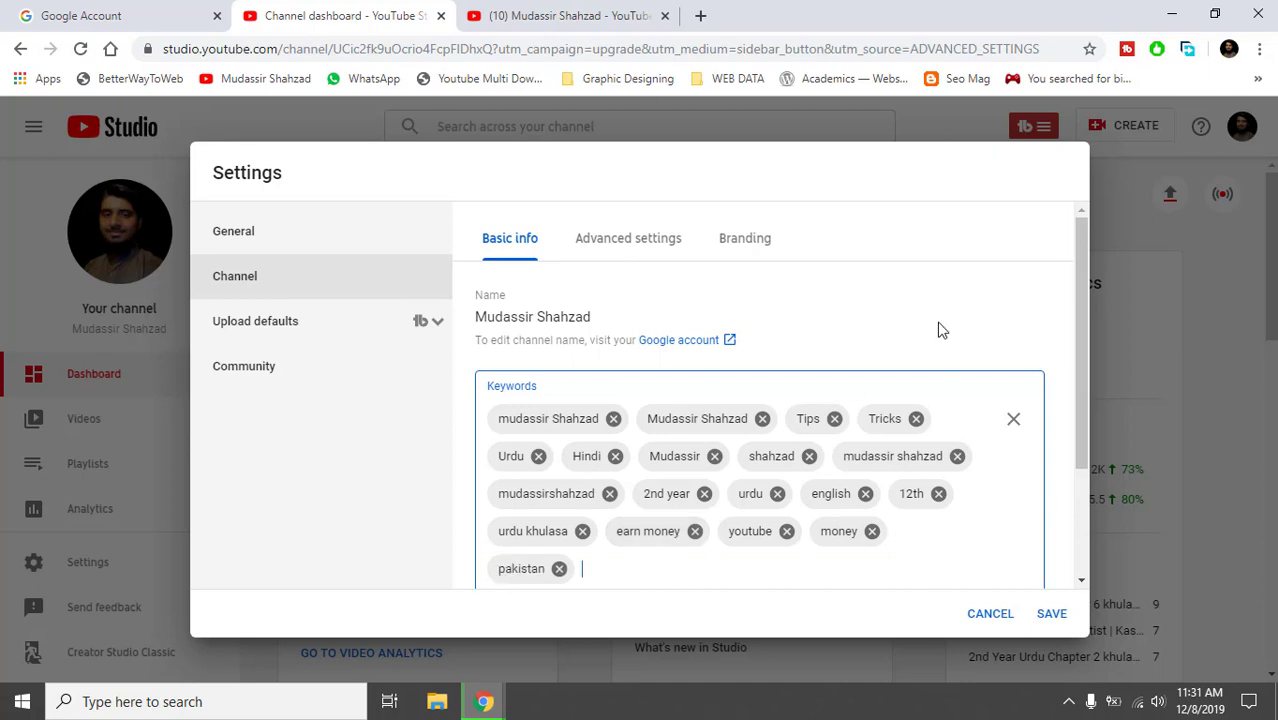
drag(1079, 254, 1061, 433)
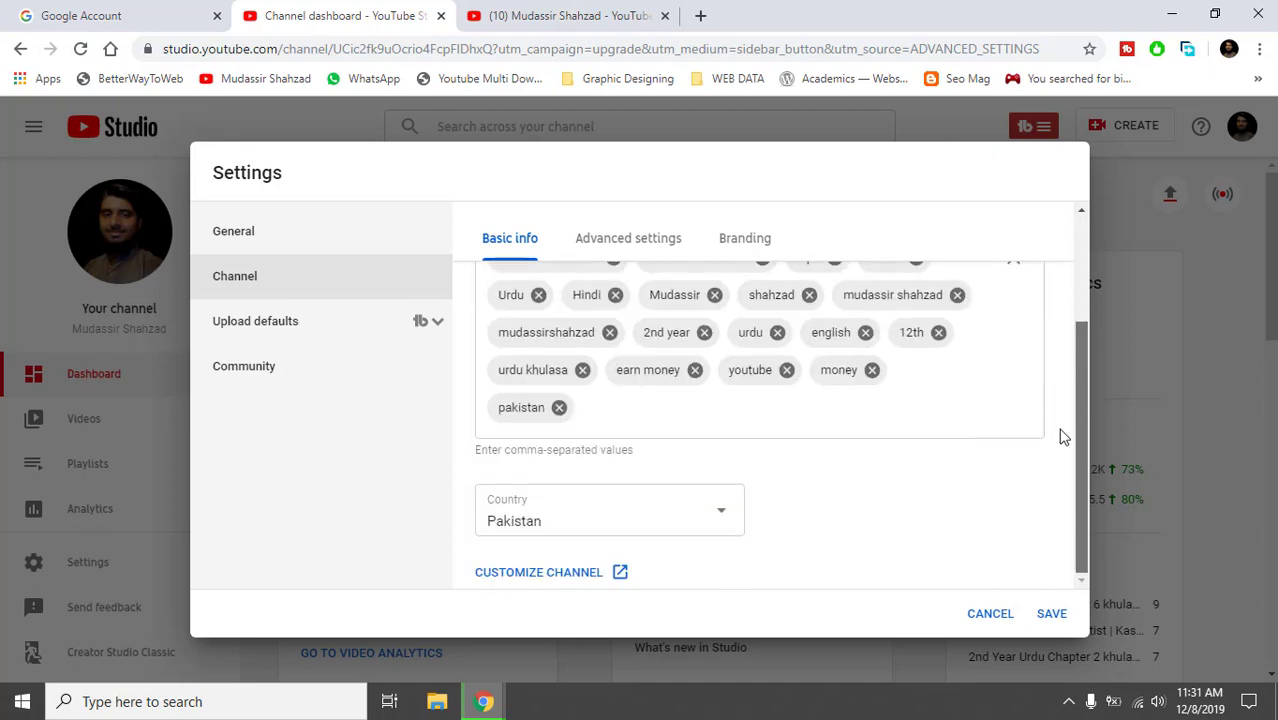
Keep Pakistan as the channel's country, then launch CUSTOMIZE CHANNEL in a new tab.
click(686, 525)
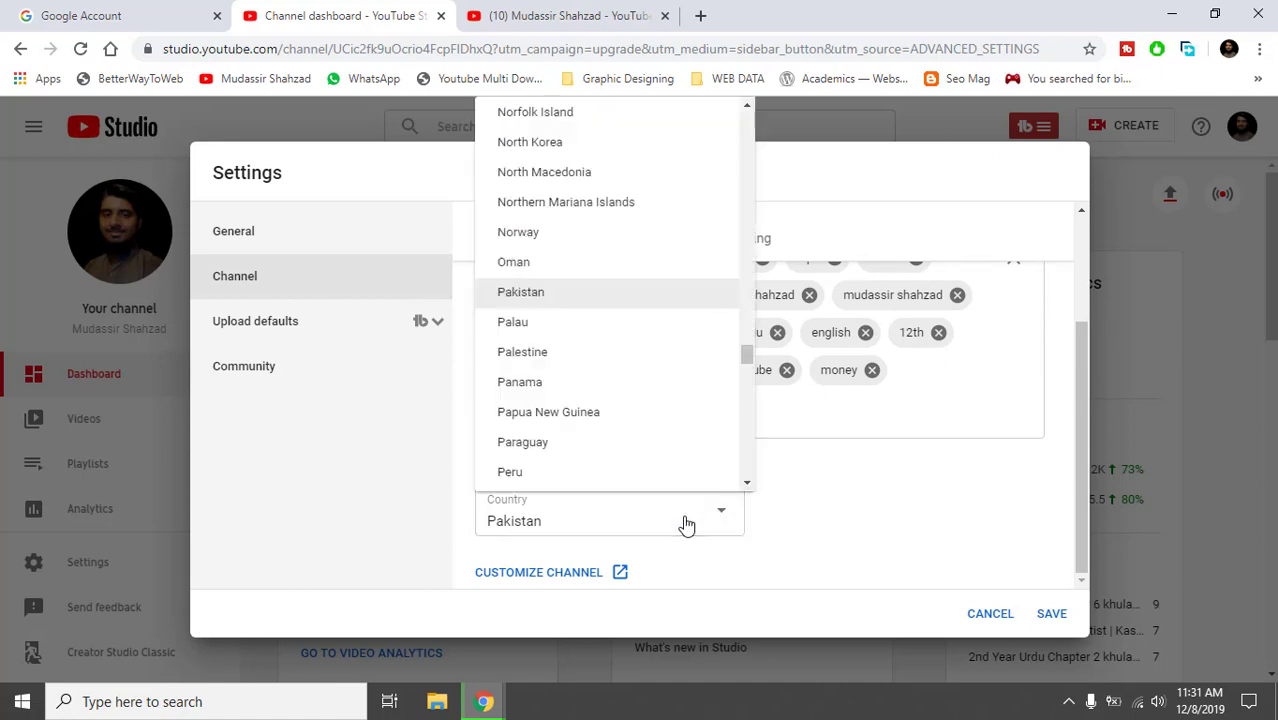
click(711, 295)
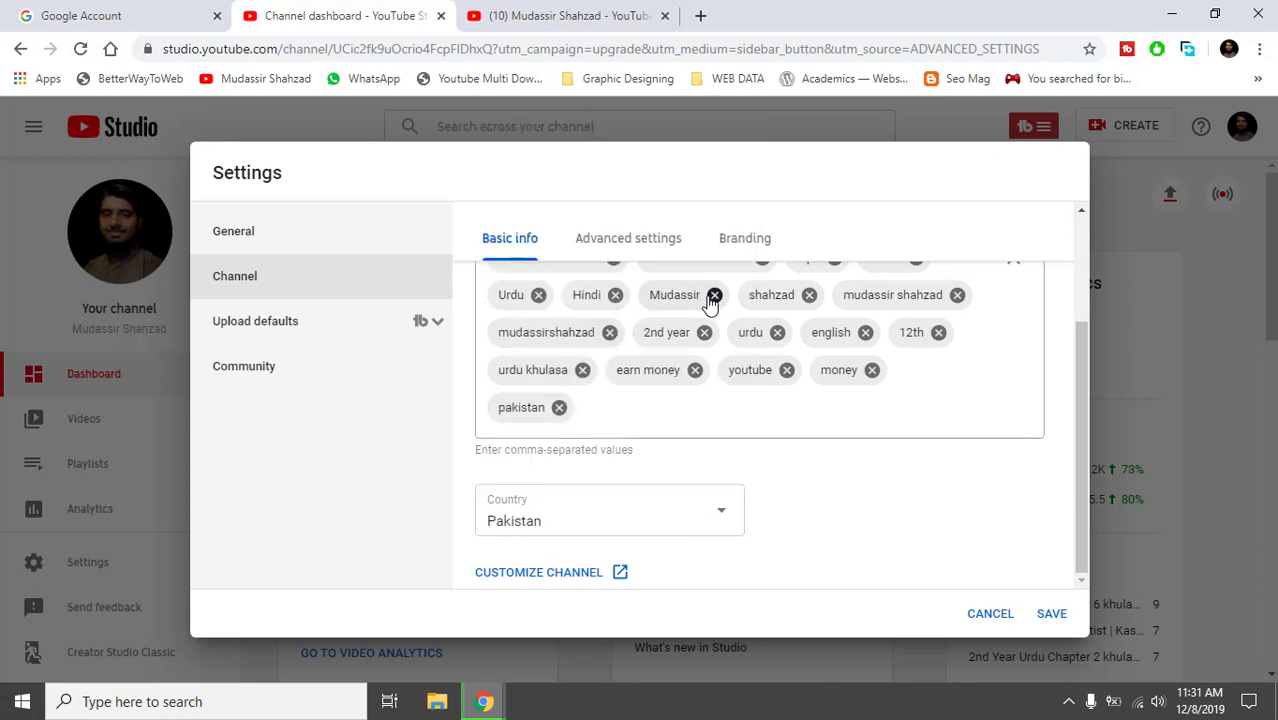
right_click(538, 573)
click(417, 552)
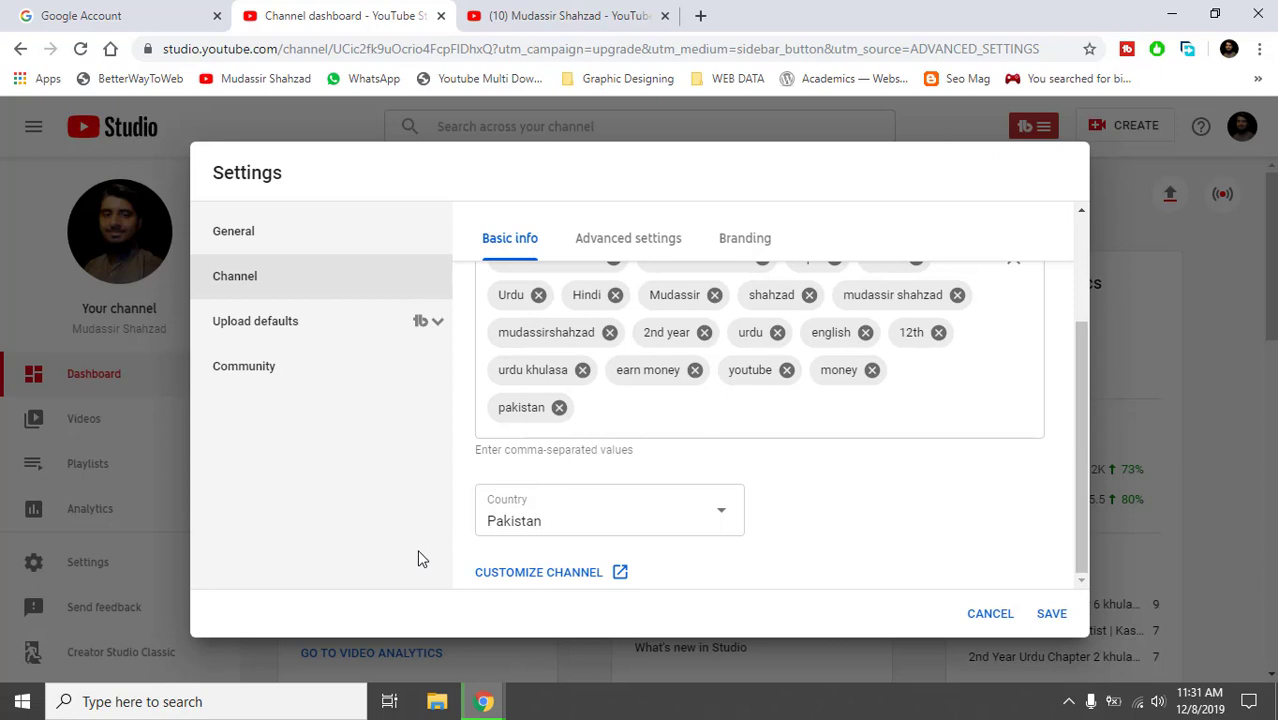
click(503, 575)
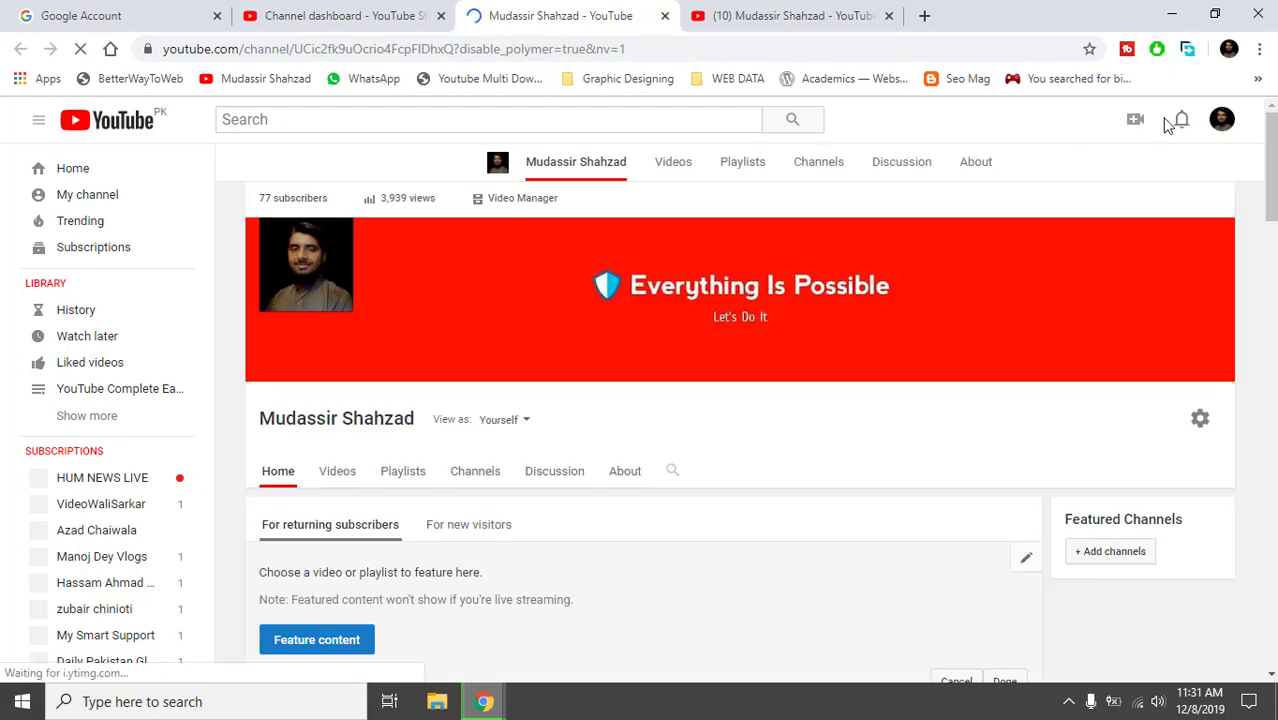
Scroll down through the channel home page in the customization tab.
mouse_move(1268, 228)
mouse_down()
mouse_move(1268, 350)
mouse_move(1268, 224)
mouse_up()
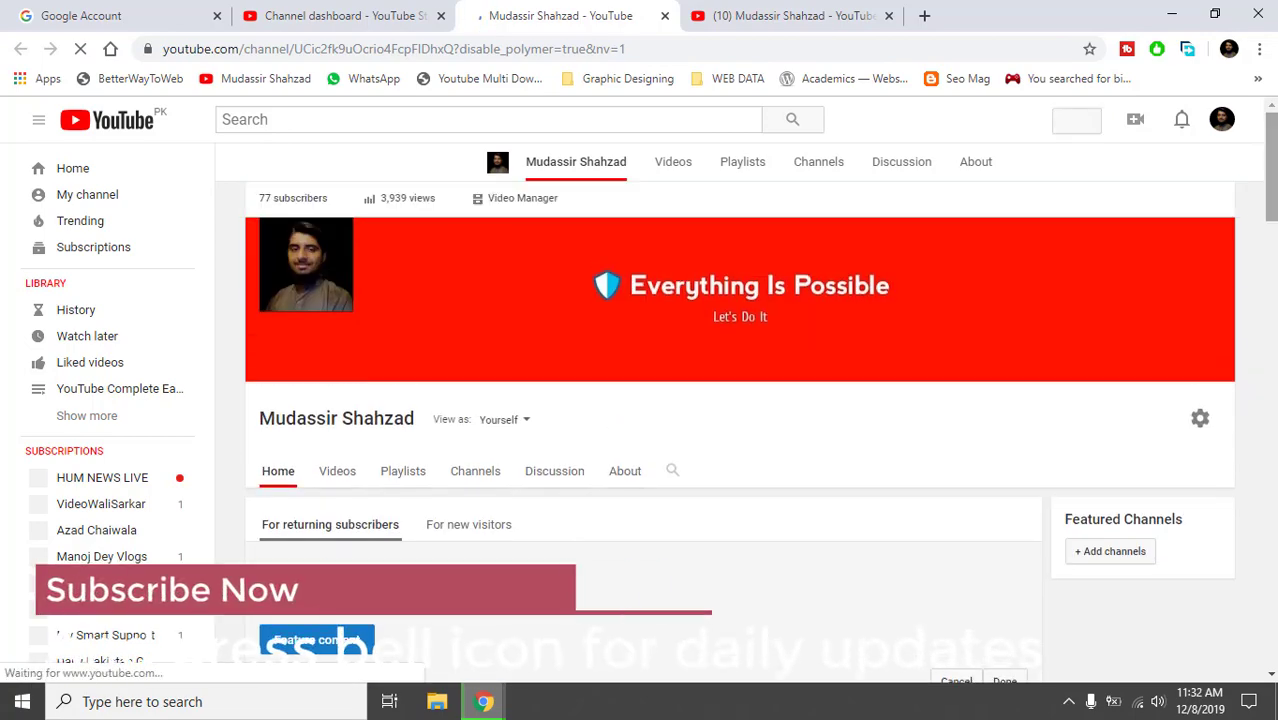
scroll(1272, 190, down, 1)
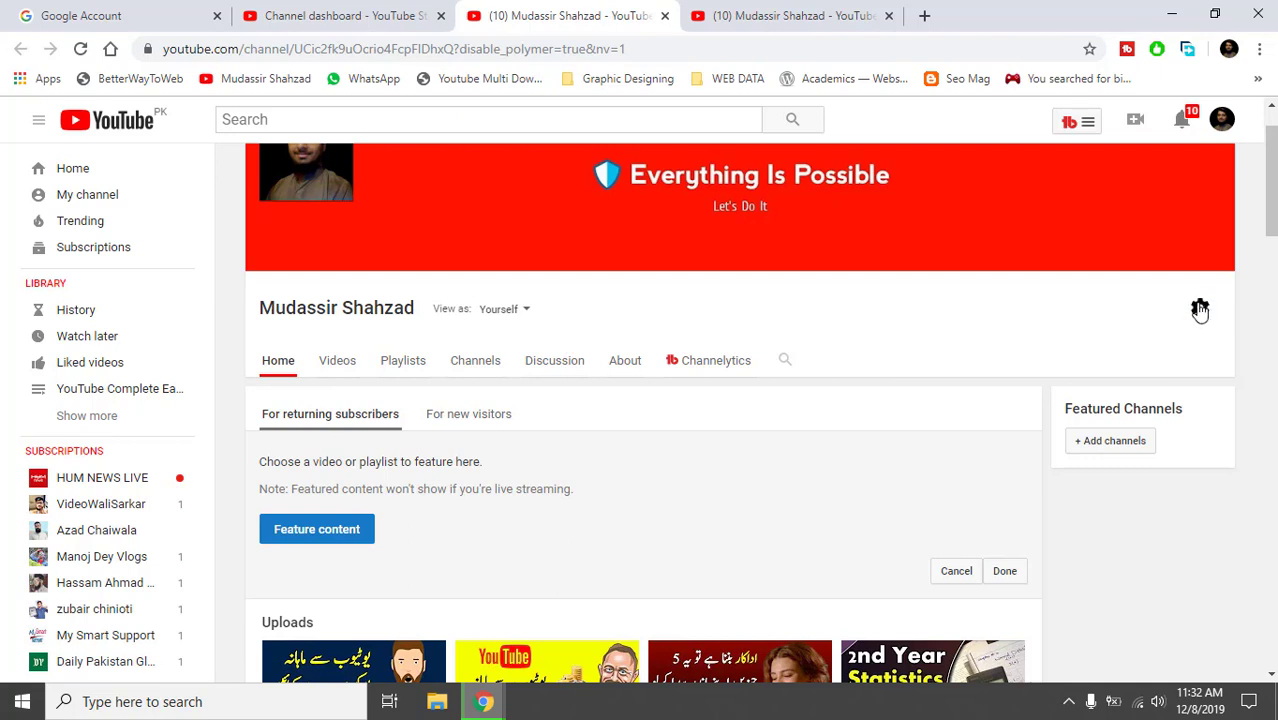
Save the channel settings with liked videos, subscriptions and saved playlists kept private.
click(1200, 310)
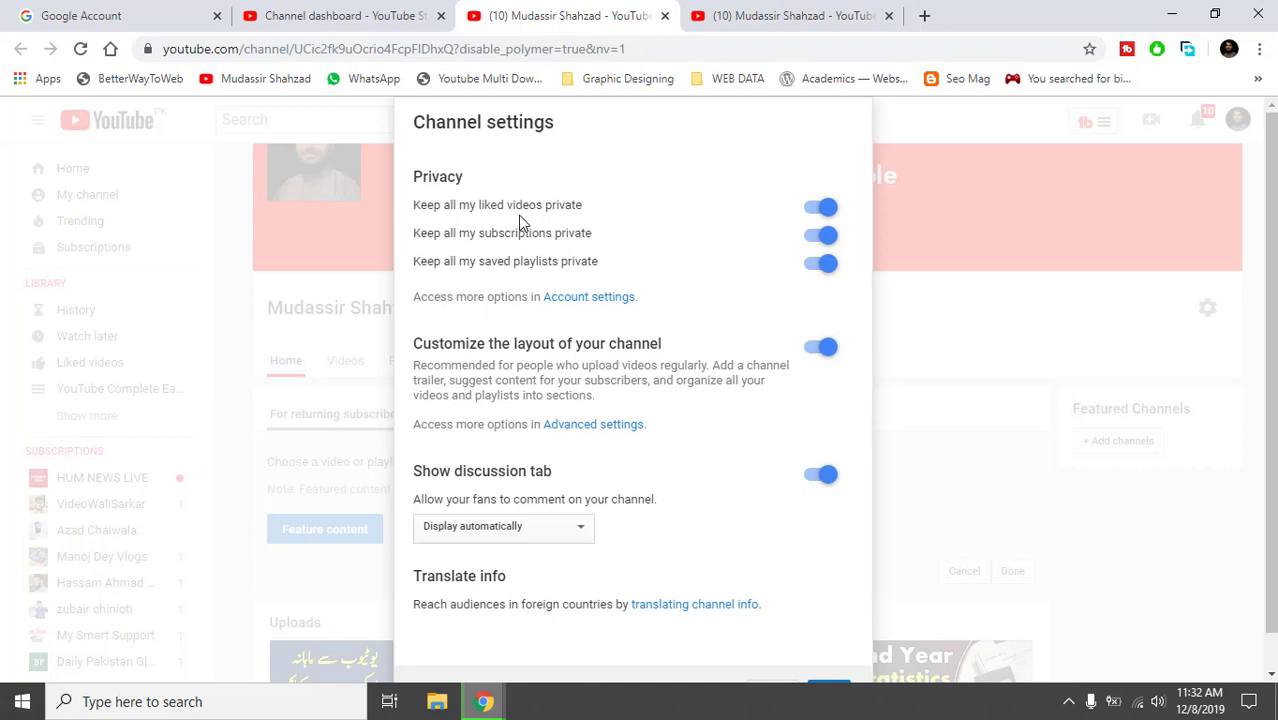
click(550, 206)
click(531, 208)
click(818, 690)
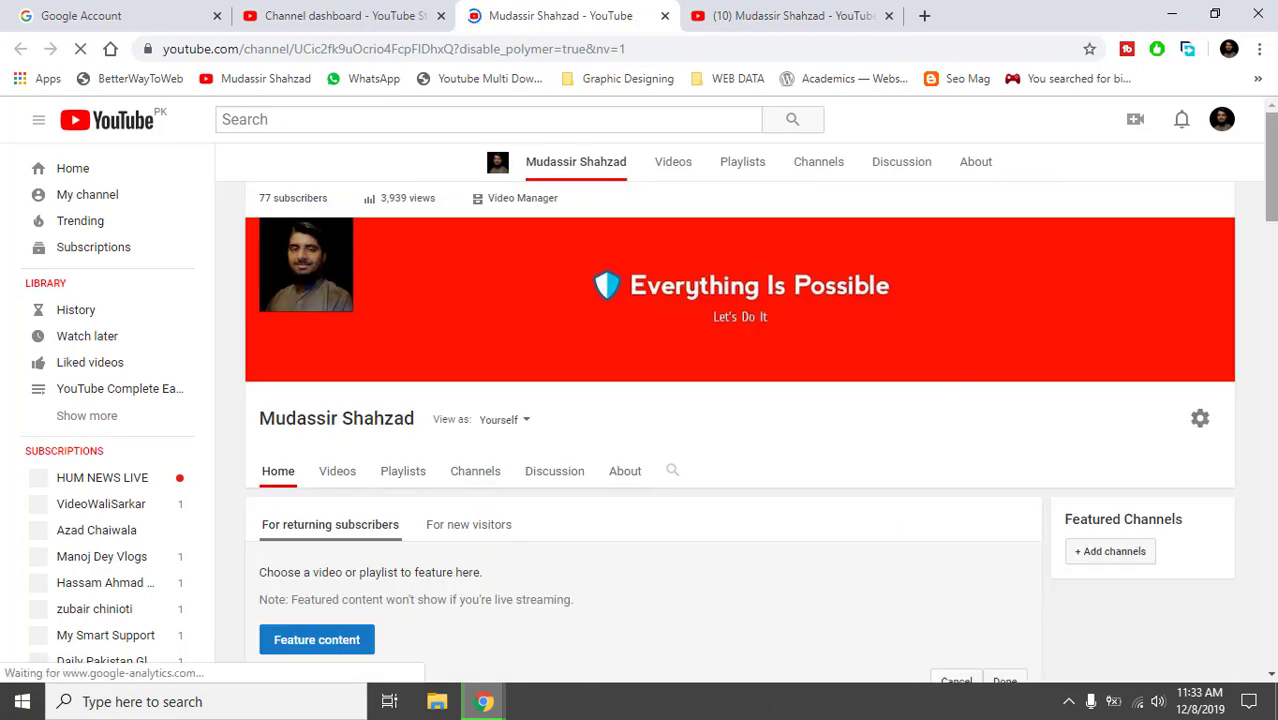
drag(1271, 188, 1270, 114)
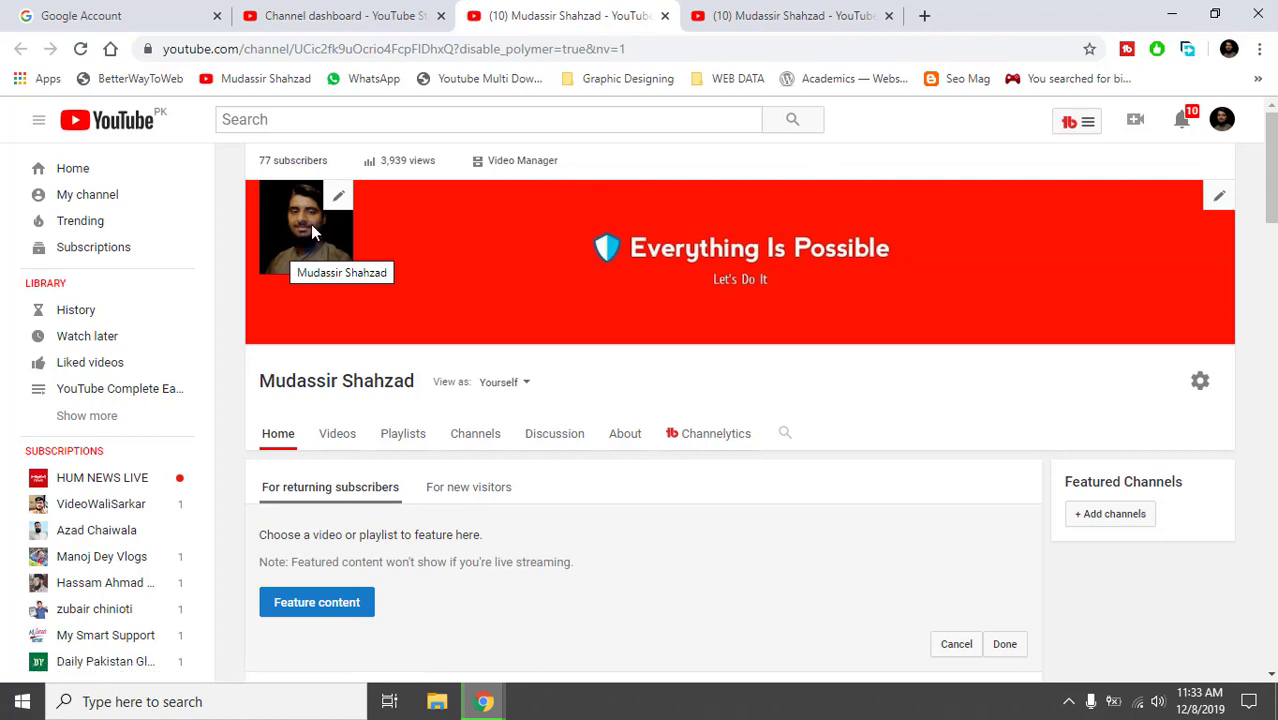
click(382, 12)
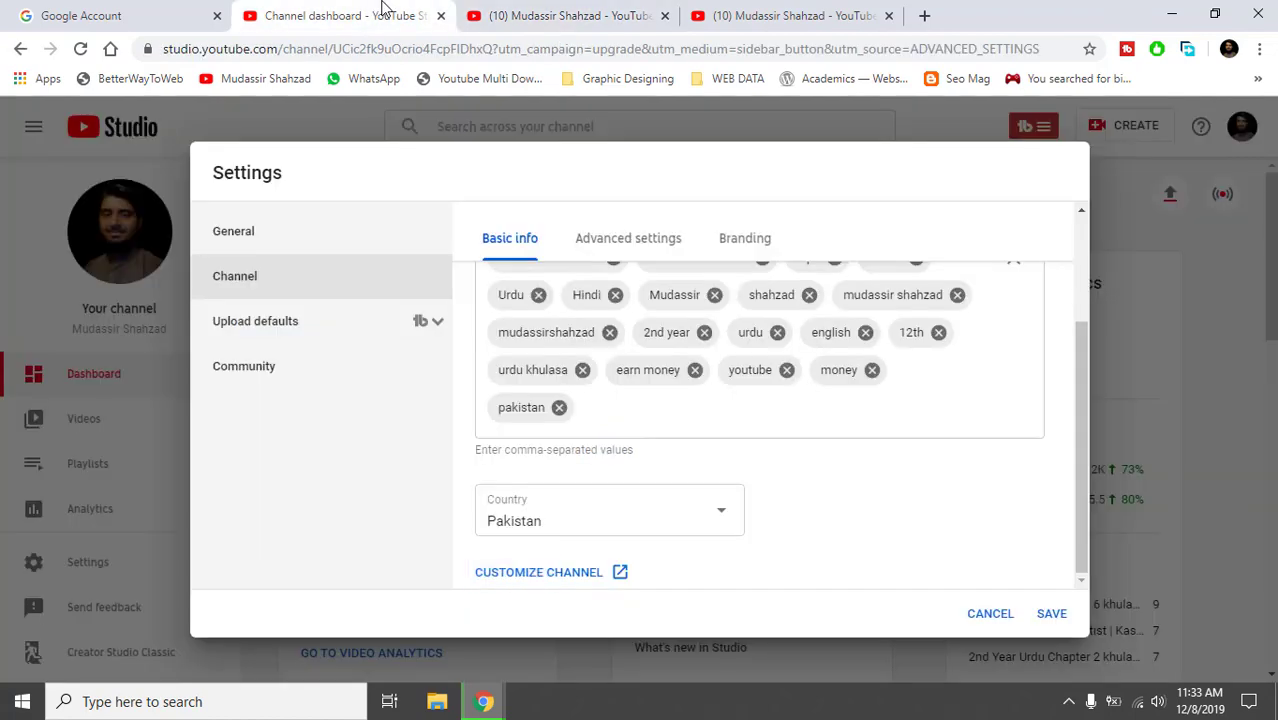
click(505, 10)
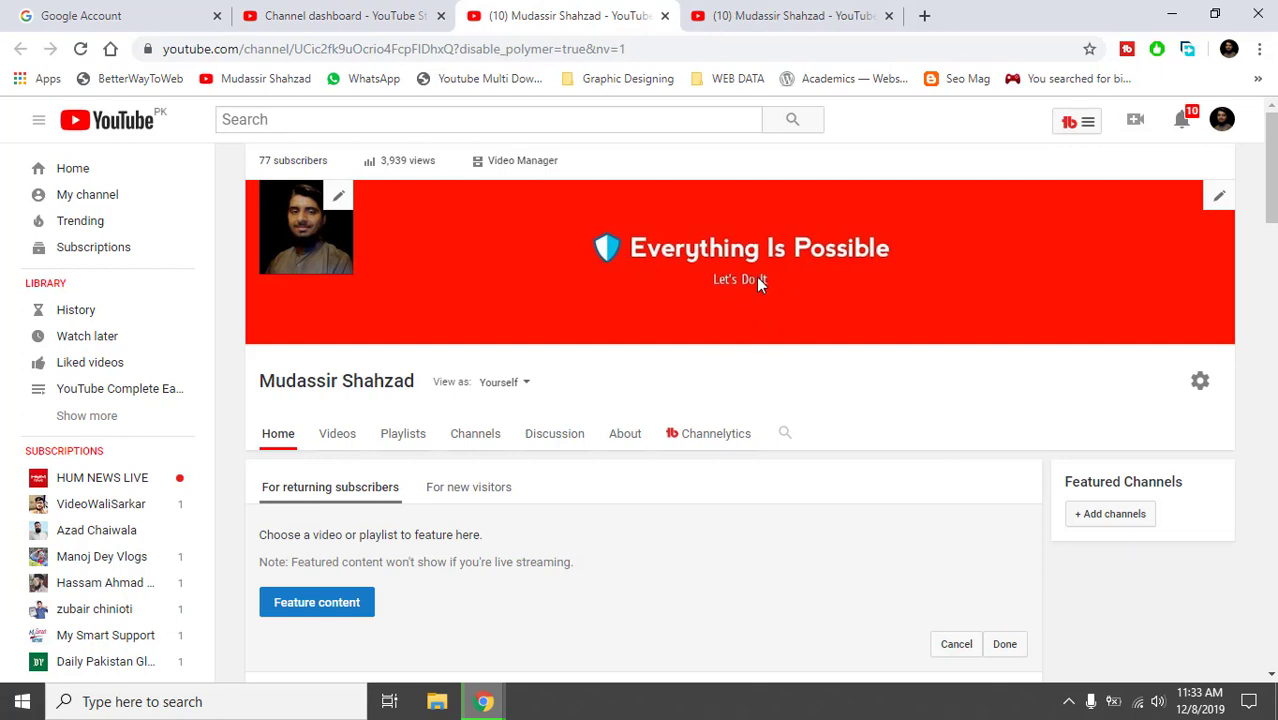
click(340, 610)
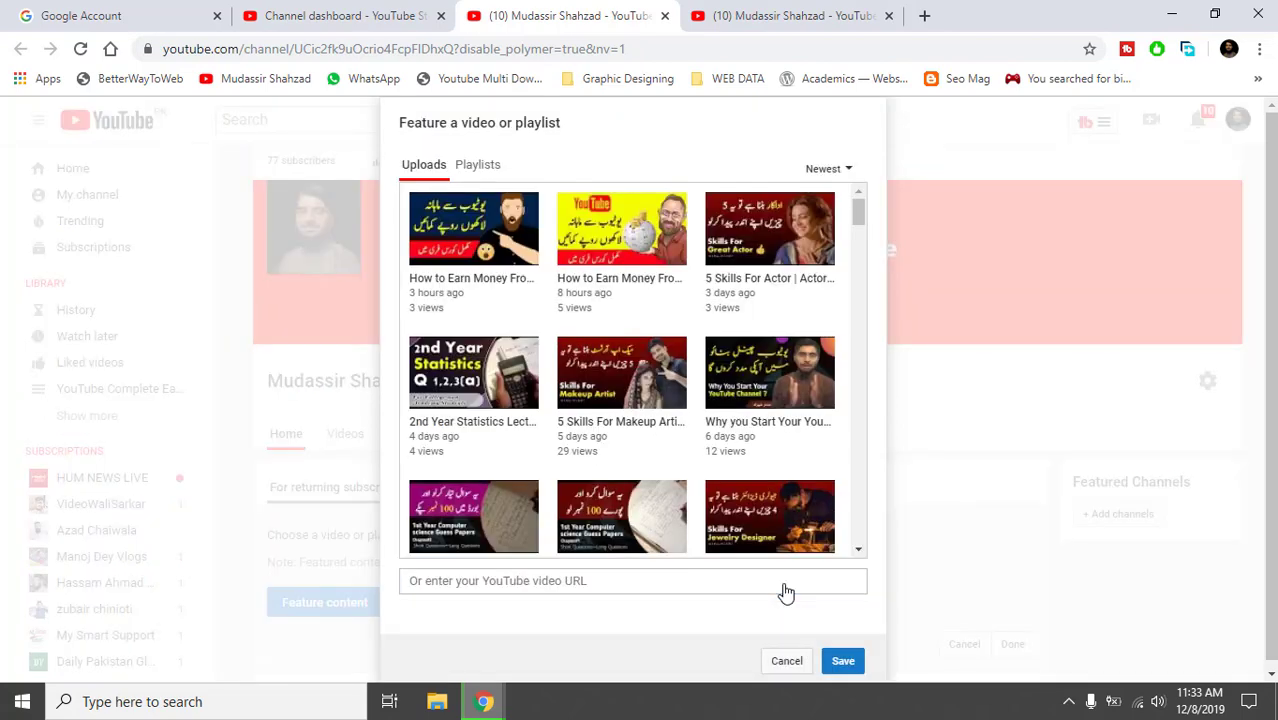
click(783, 661)
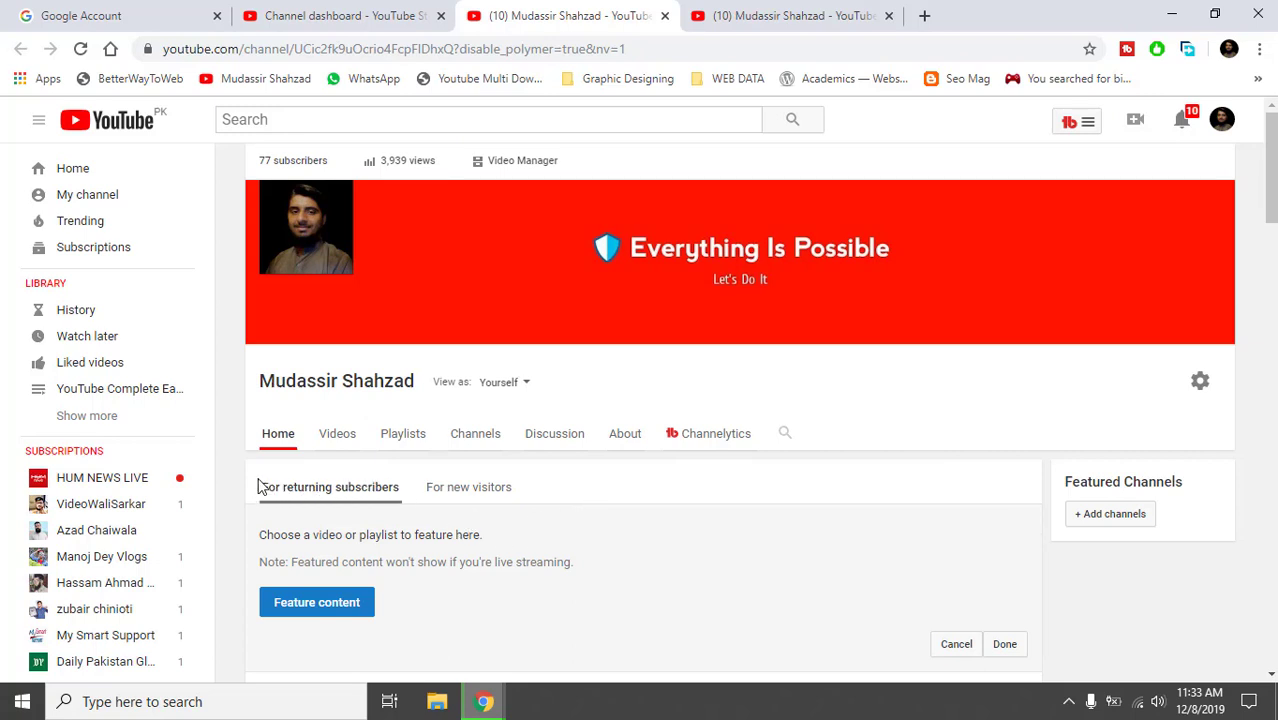
Show the For new visitors view with its empty trailer slot, then scroll through the Uploads and playlist shelves.
drag(258, 487, 399, 491)
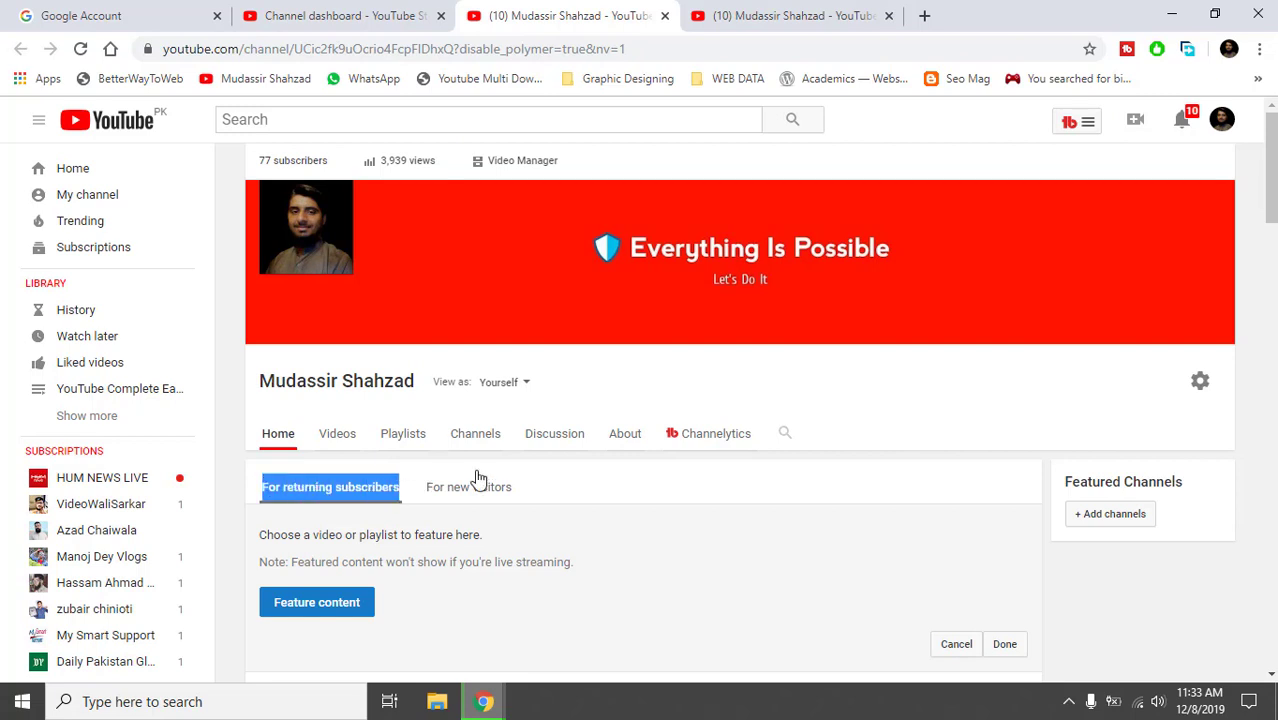
click(566, 485)
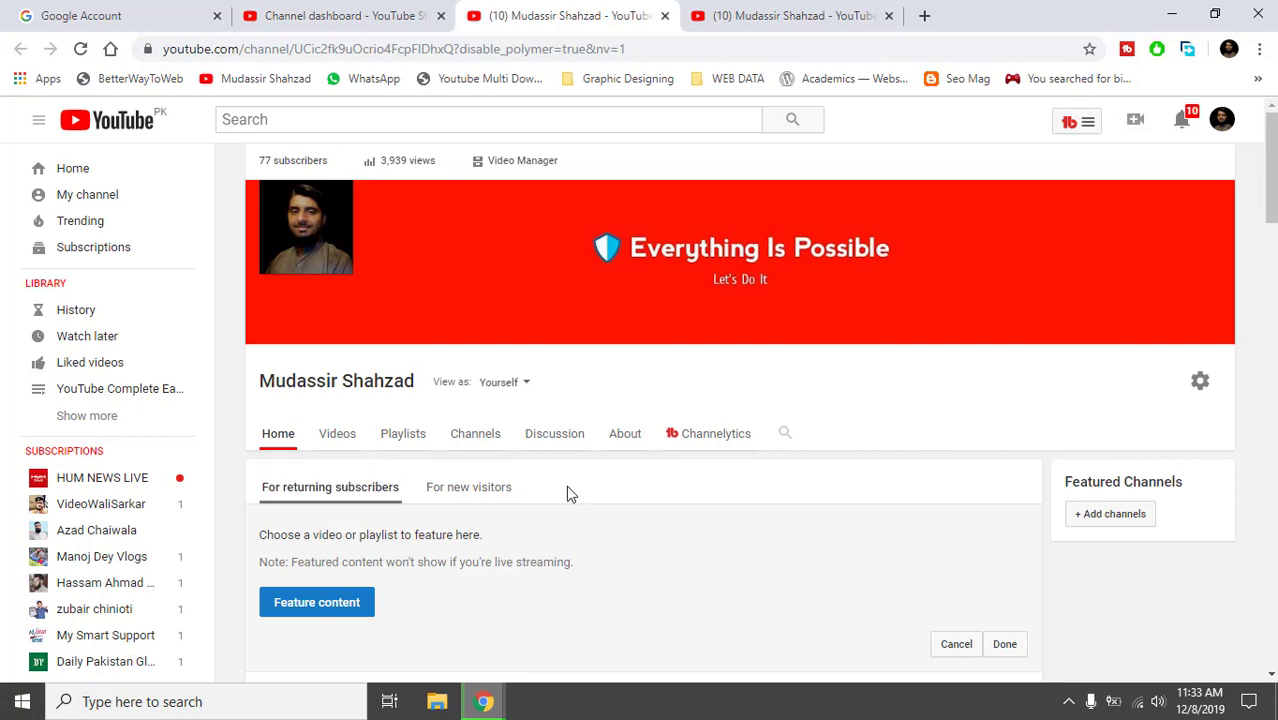
click(482, 497)
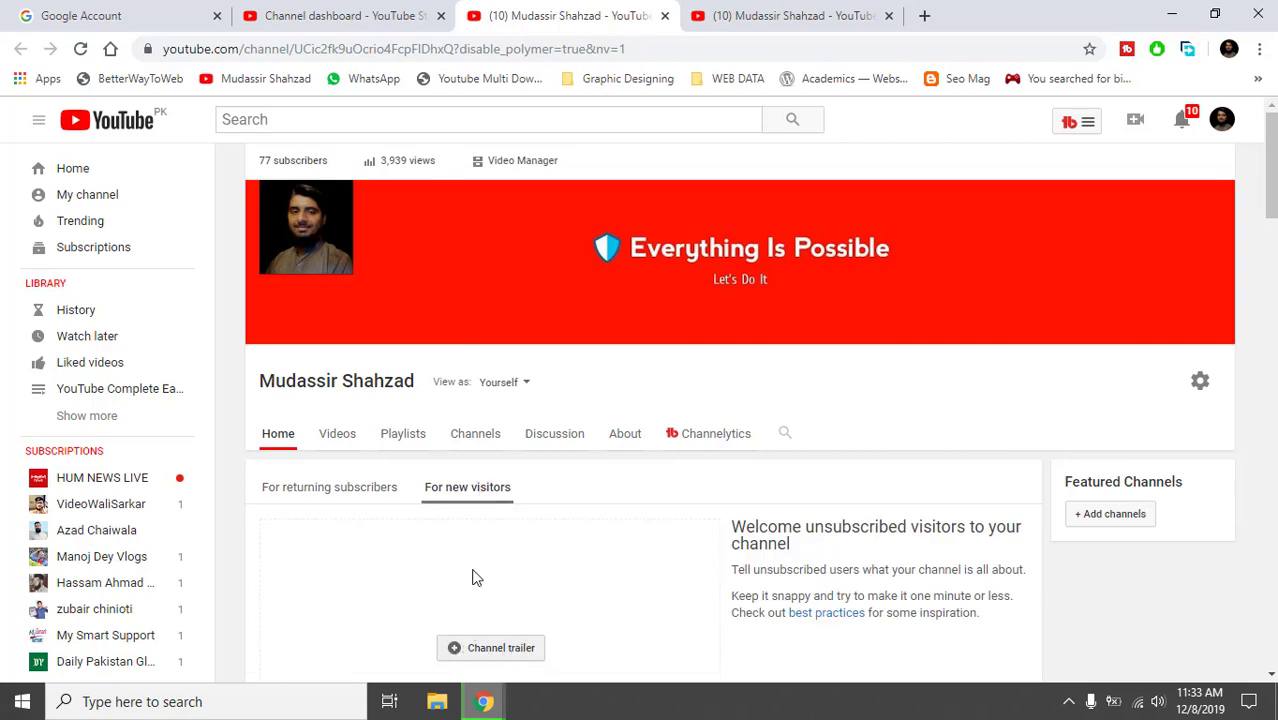
mouse_move(1274, 192)
mouse_down()
mouse_move(1274, 302)
mouse_move(1274, 214)
mouse_up()
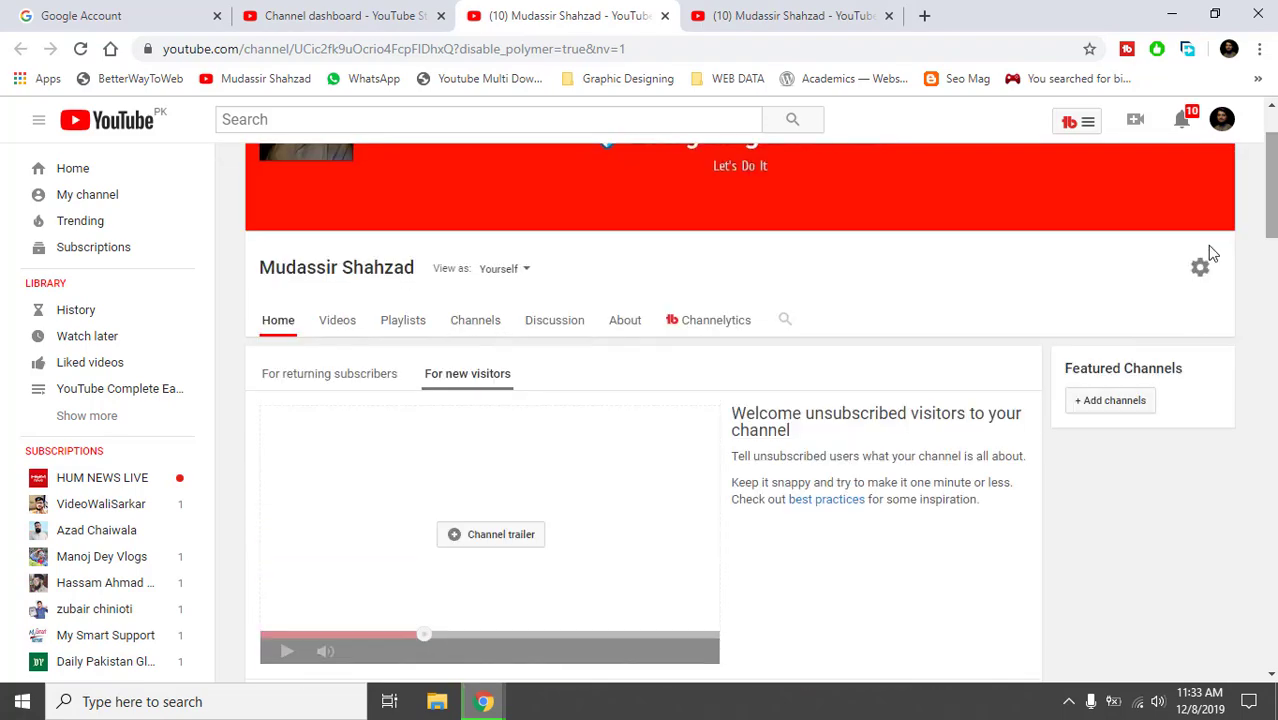
scroll(1272, 495, down, 1)
scroll(1272, 495, down, 10)
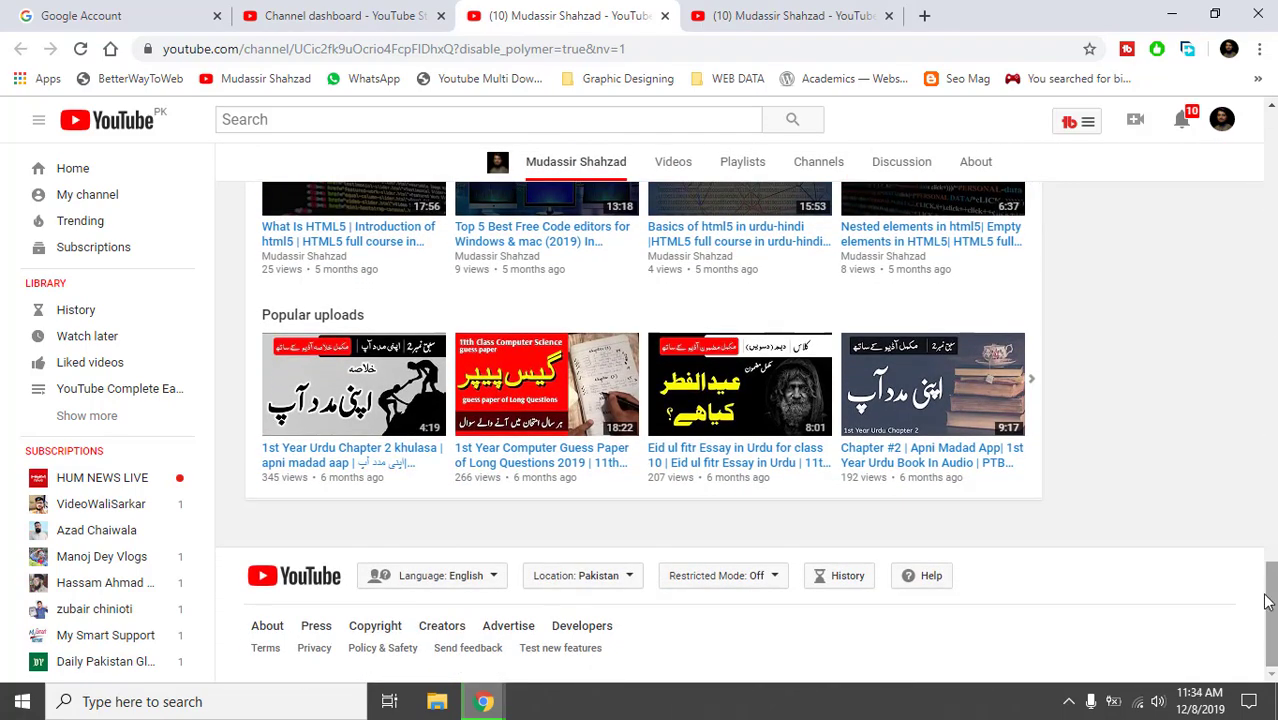
scroll(1270, 610, up, 3)
scroll(640, 430, up, 8)
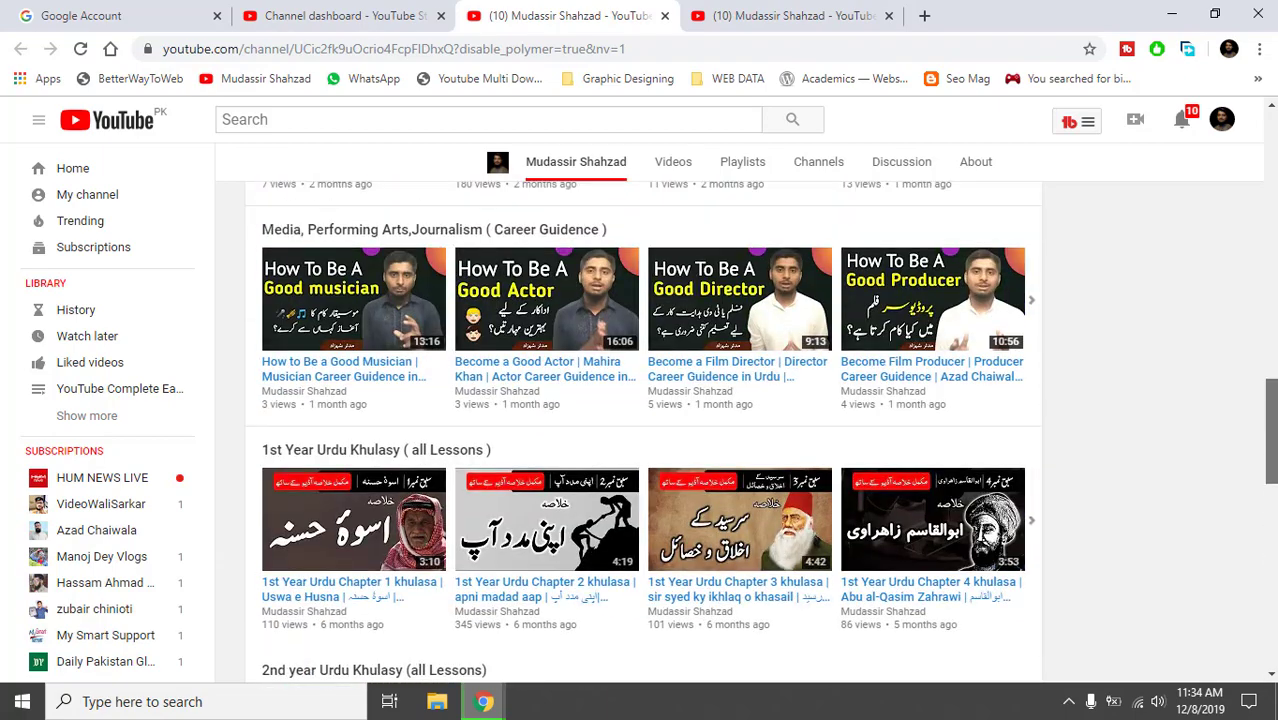
scroll(640, 430, up, 5)
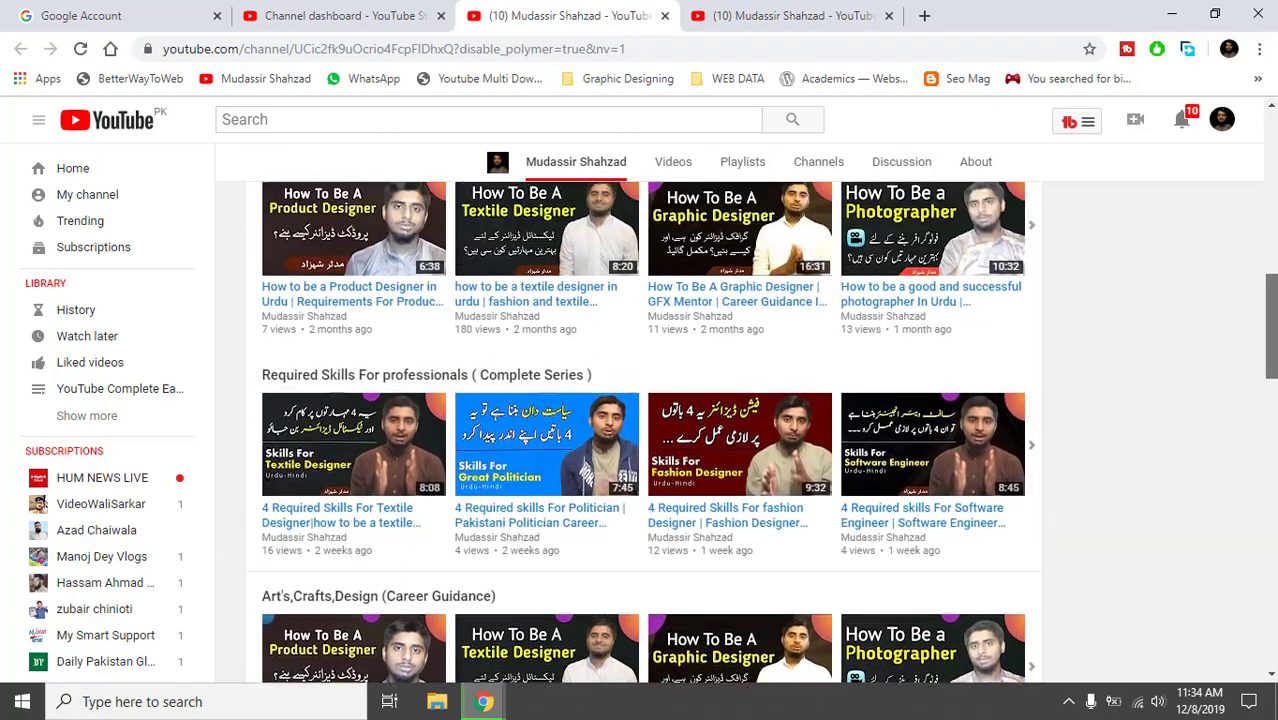
scroll(640, 430, up, 5)
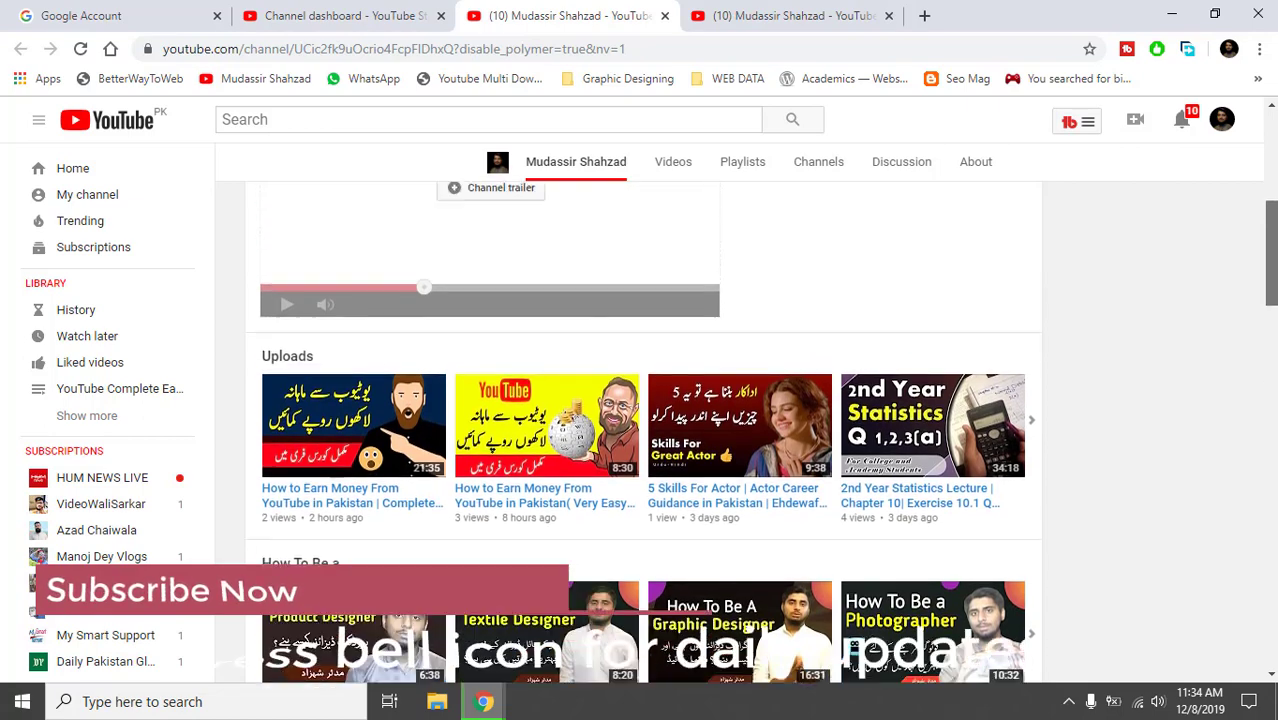
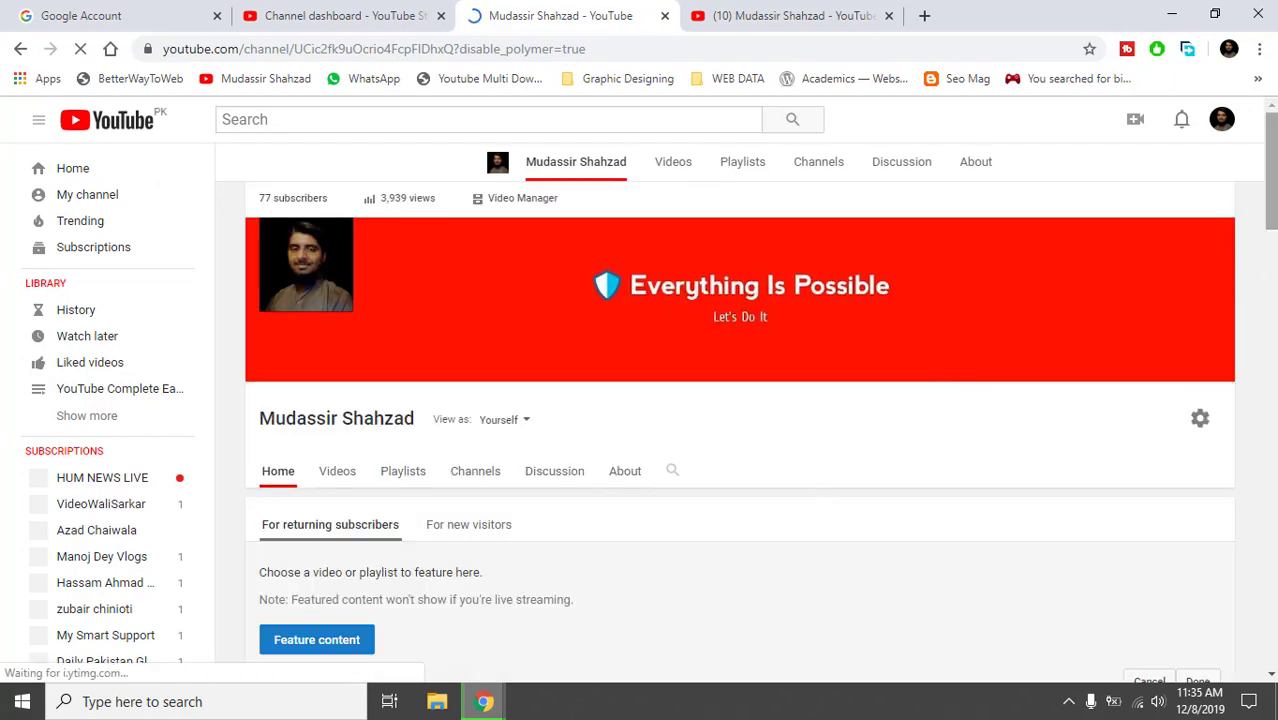
Scroll past the HTML5 Complete Course videos to the Popular uploads shelf and reveal its edit controls.
drag(1271, 221, 1267, 614)
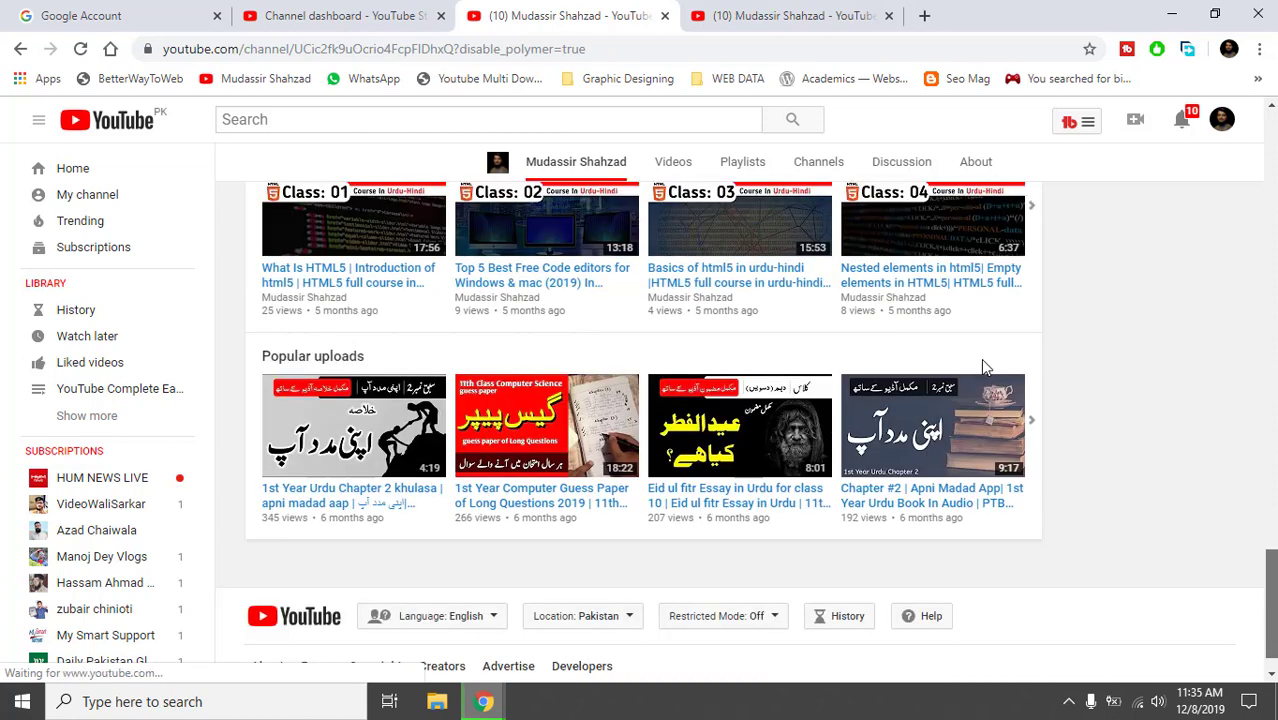
mouse_move(984, 360)
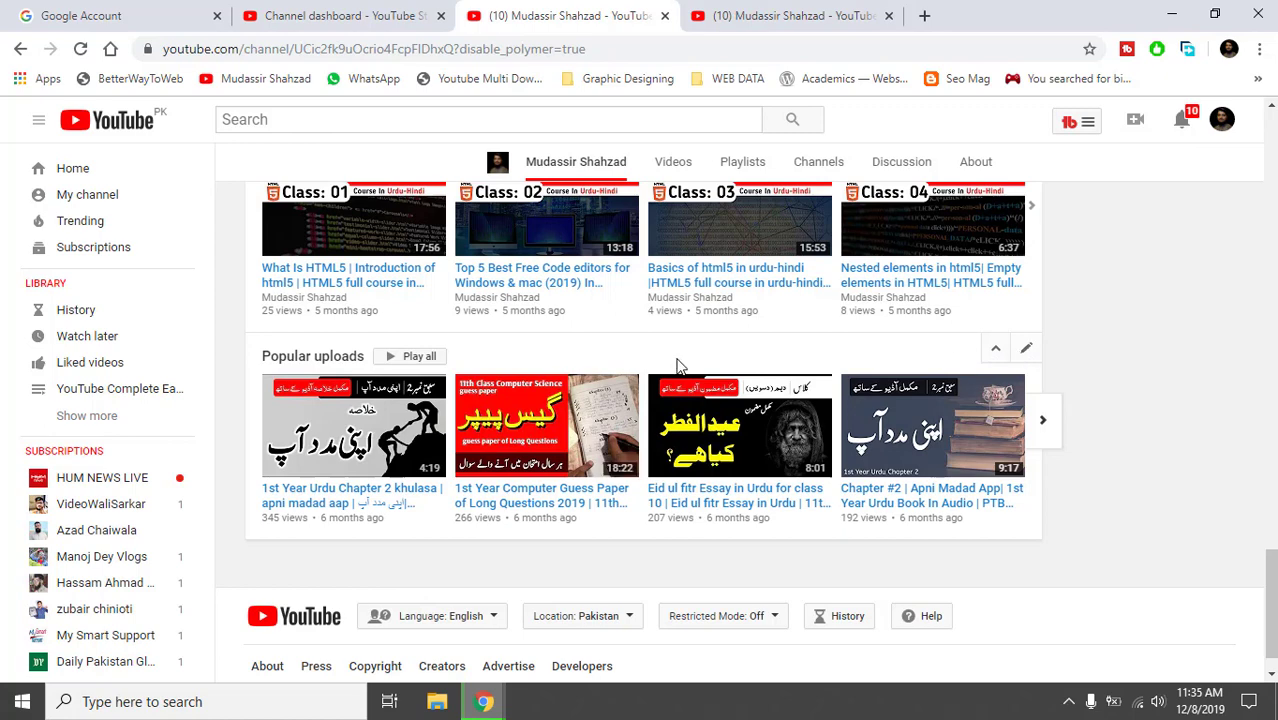
Browse the Popular uploads shelf's Content options without changing them, then scroll back up to the banner.
click(1025, 350)
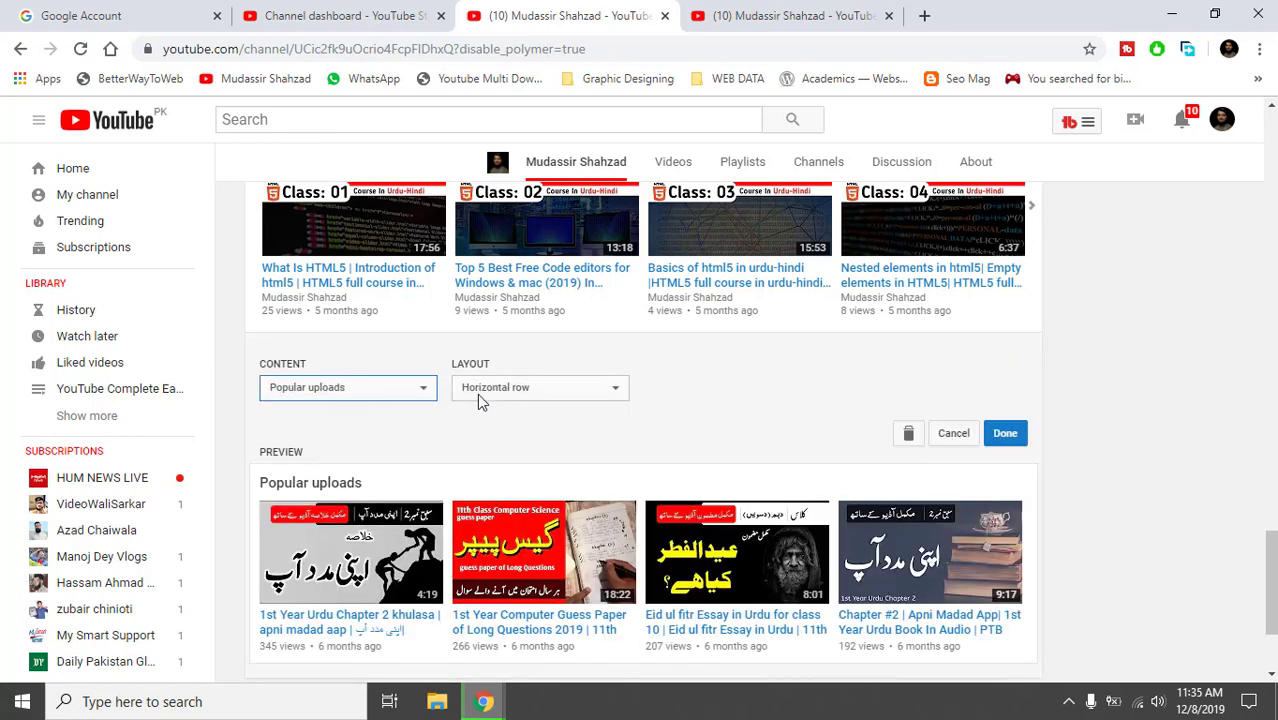
click(403, 391)
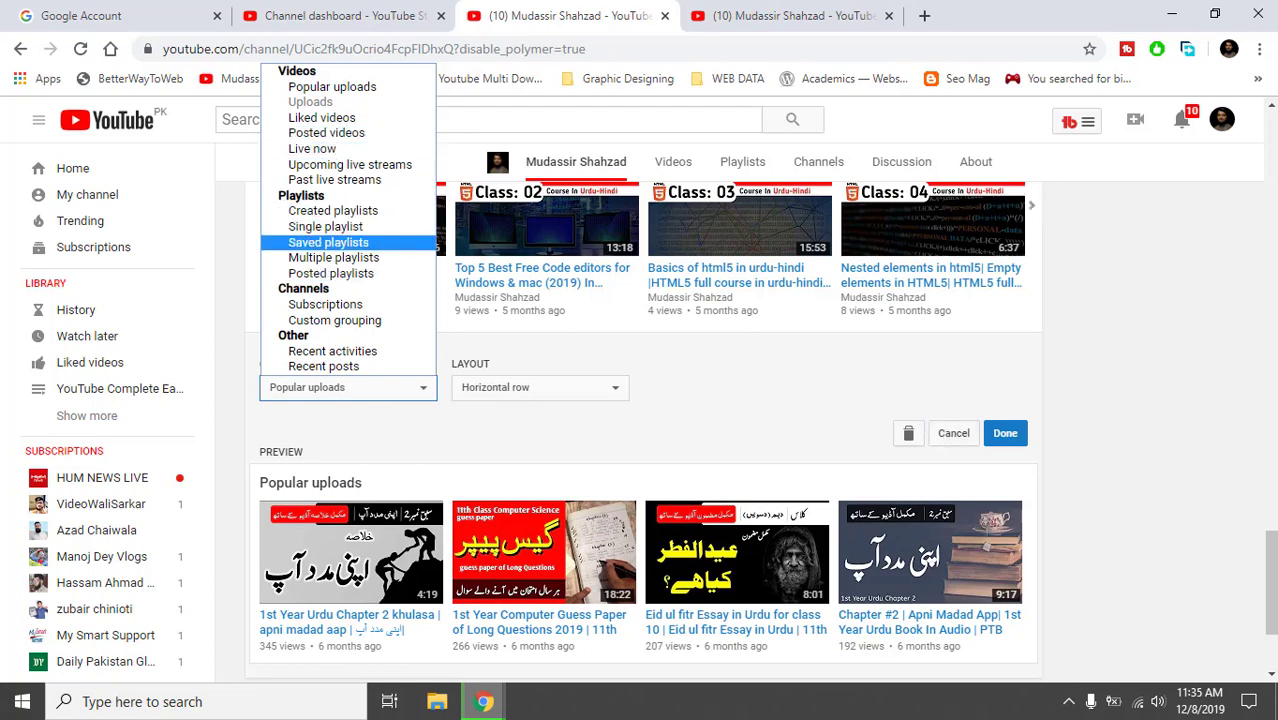
scroll(917, 380, up, 5)
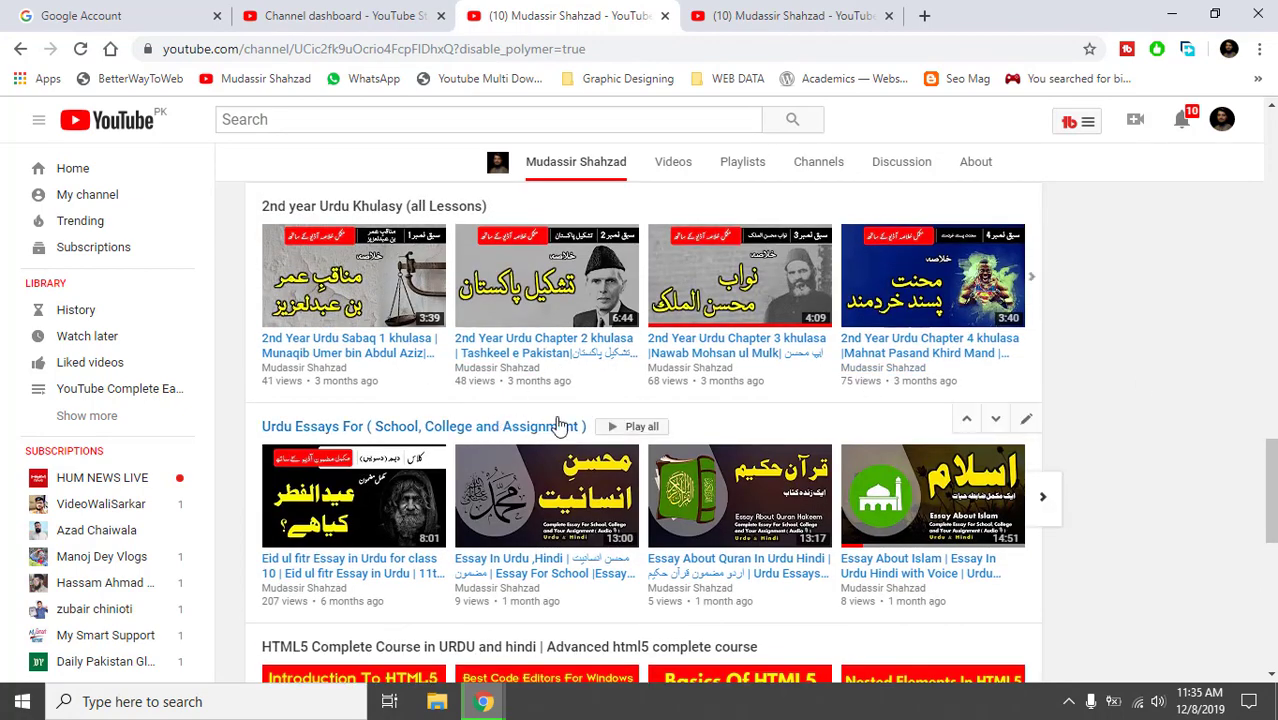
scroll(1232, 320, up, 5)
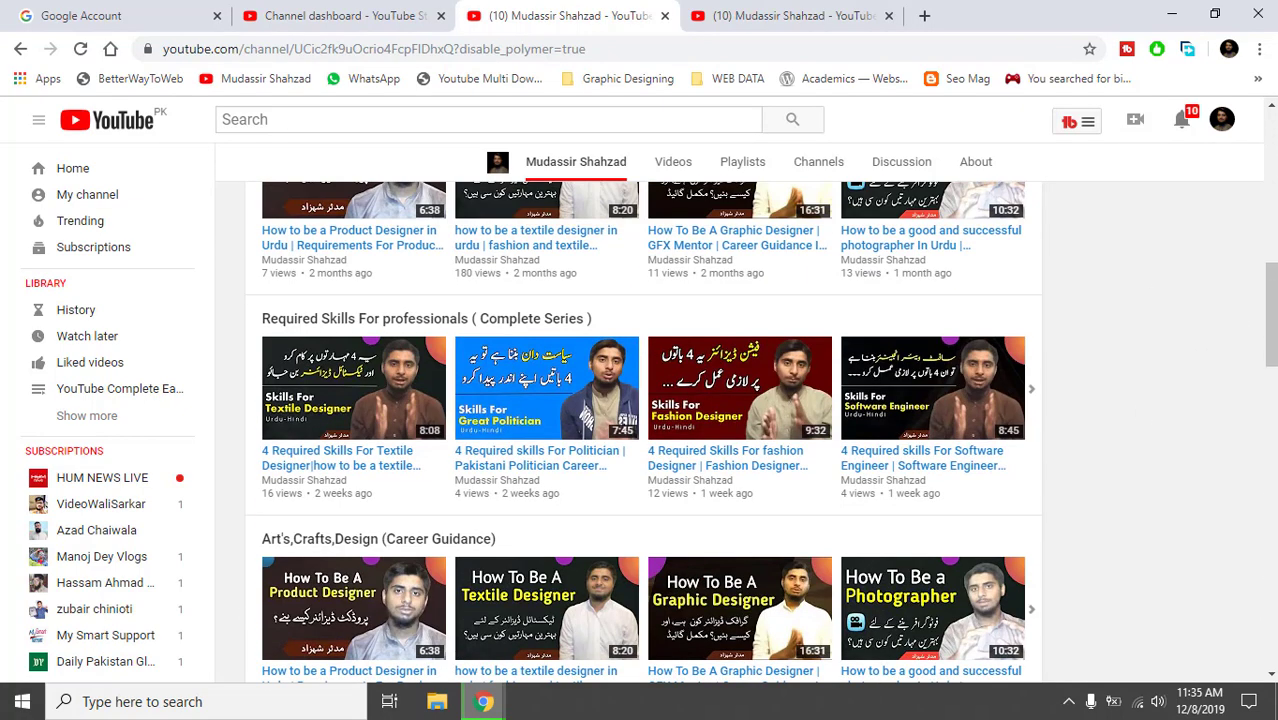
drag(1271, 315, 1271, 163)
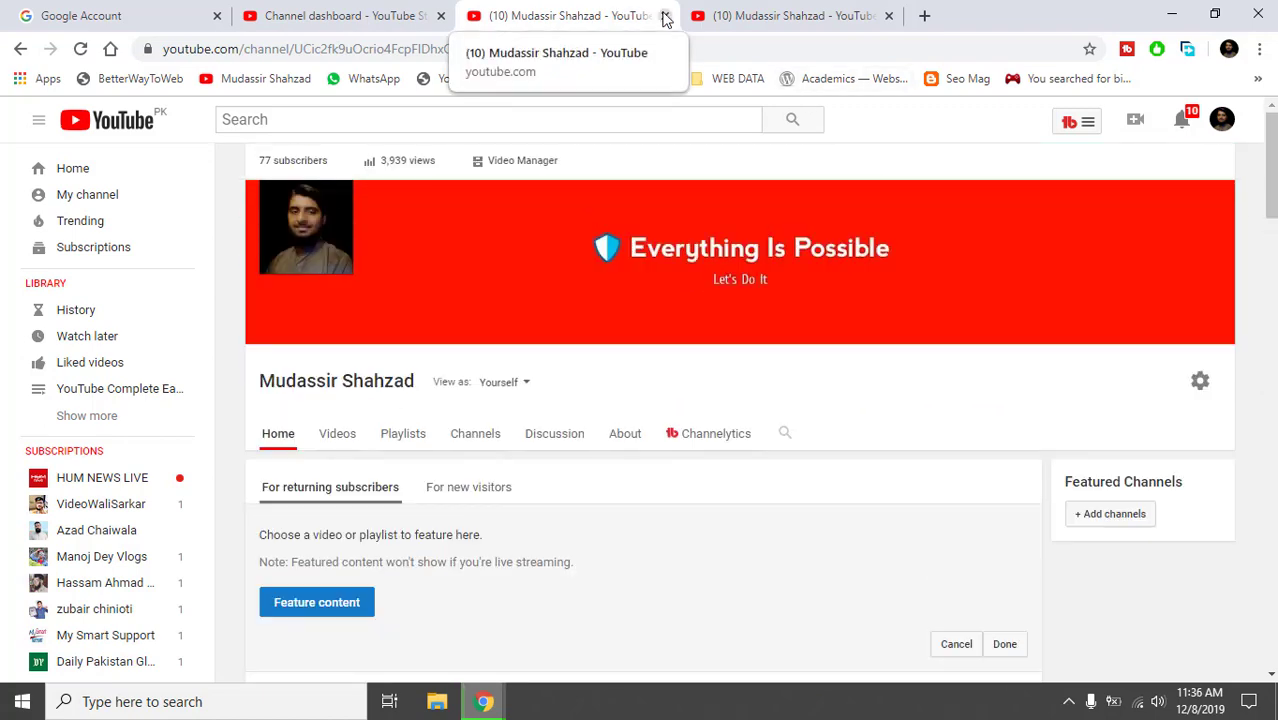
Close the extra channel tab and review the channel's advanced settings, including the made-for-kids audience question.
click(665, 16)
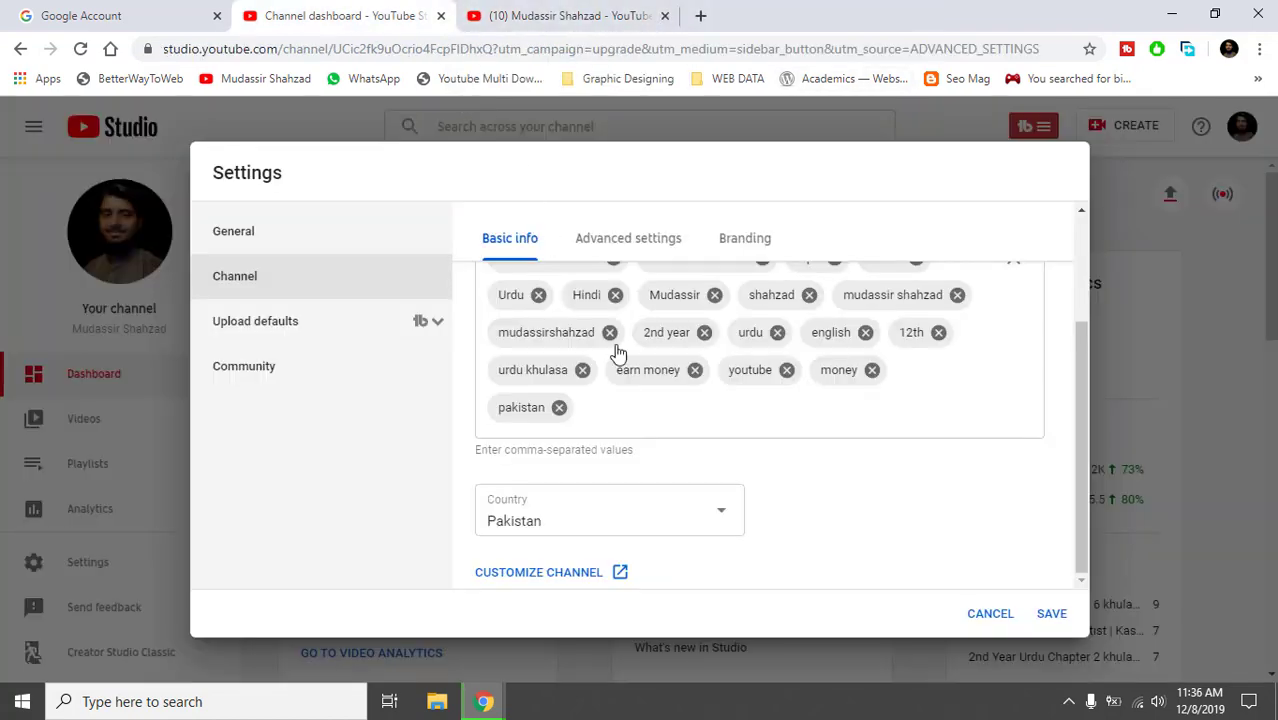
click(628, 240)
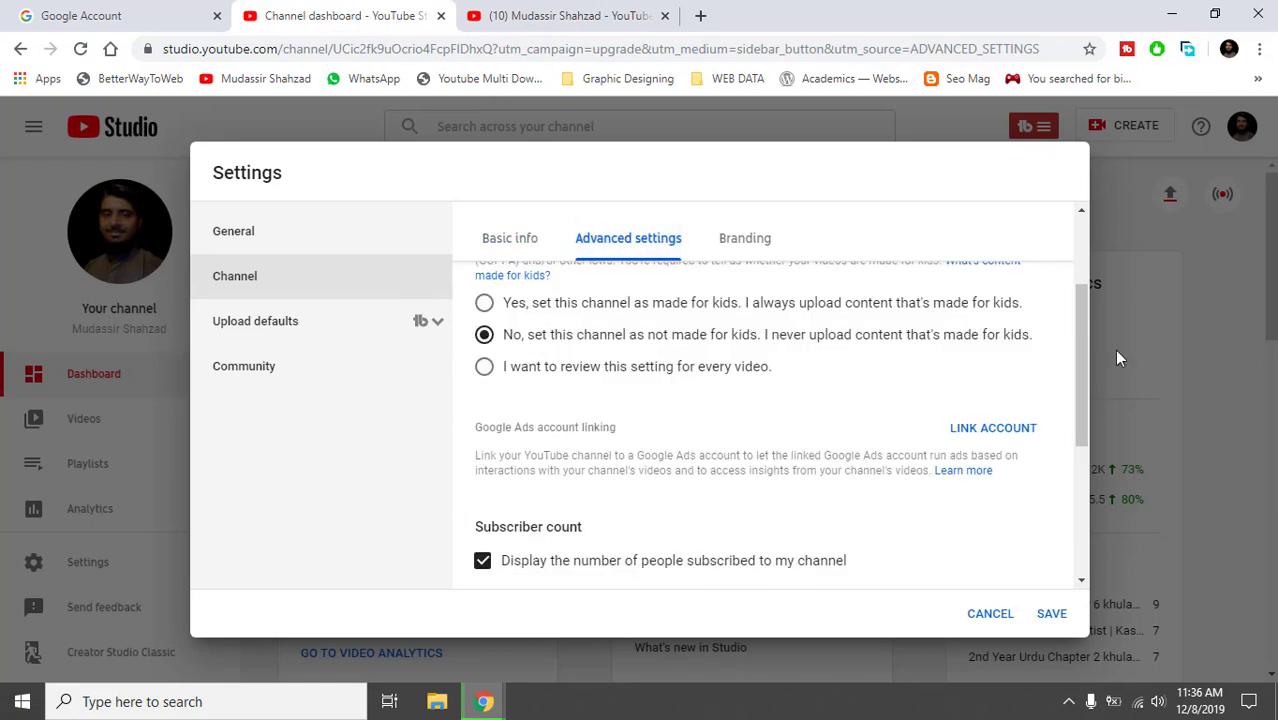
drag(1078, 329, 1078, 257)
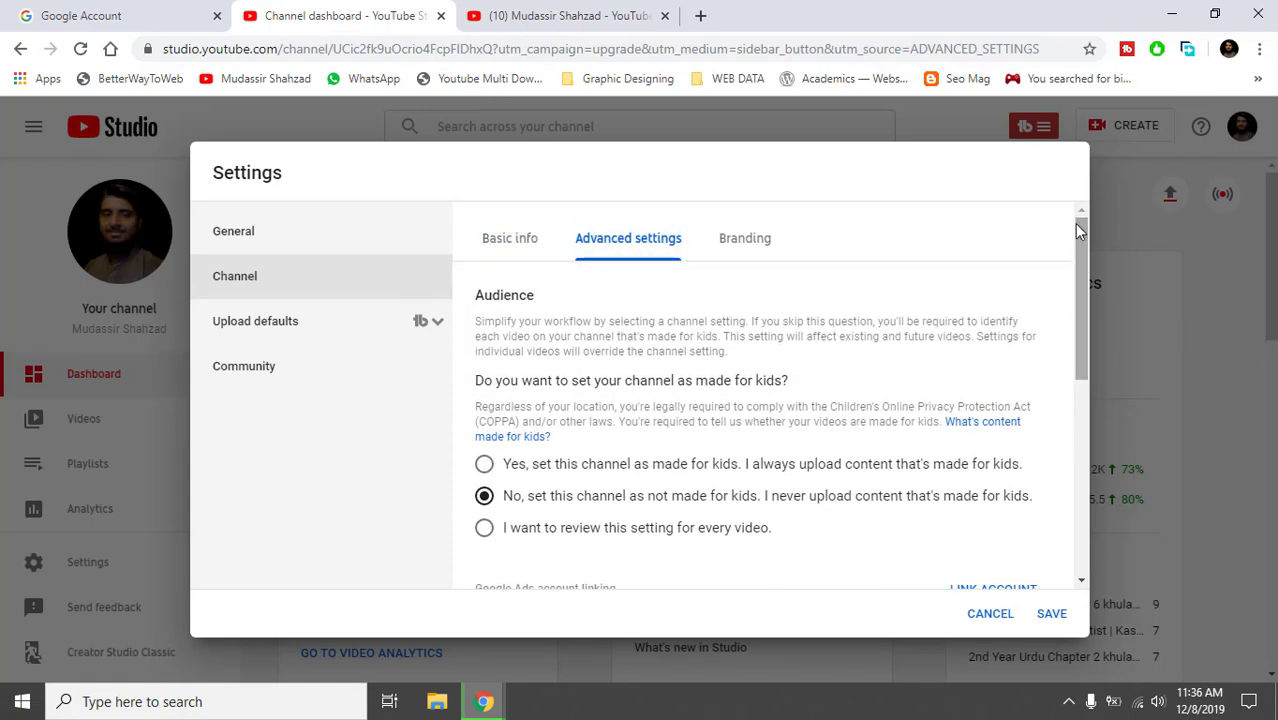
triple_click(632, 382)
click(996, 372)
drag(1079, 331, 1089, 386)
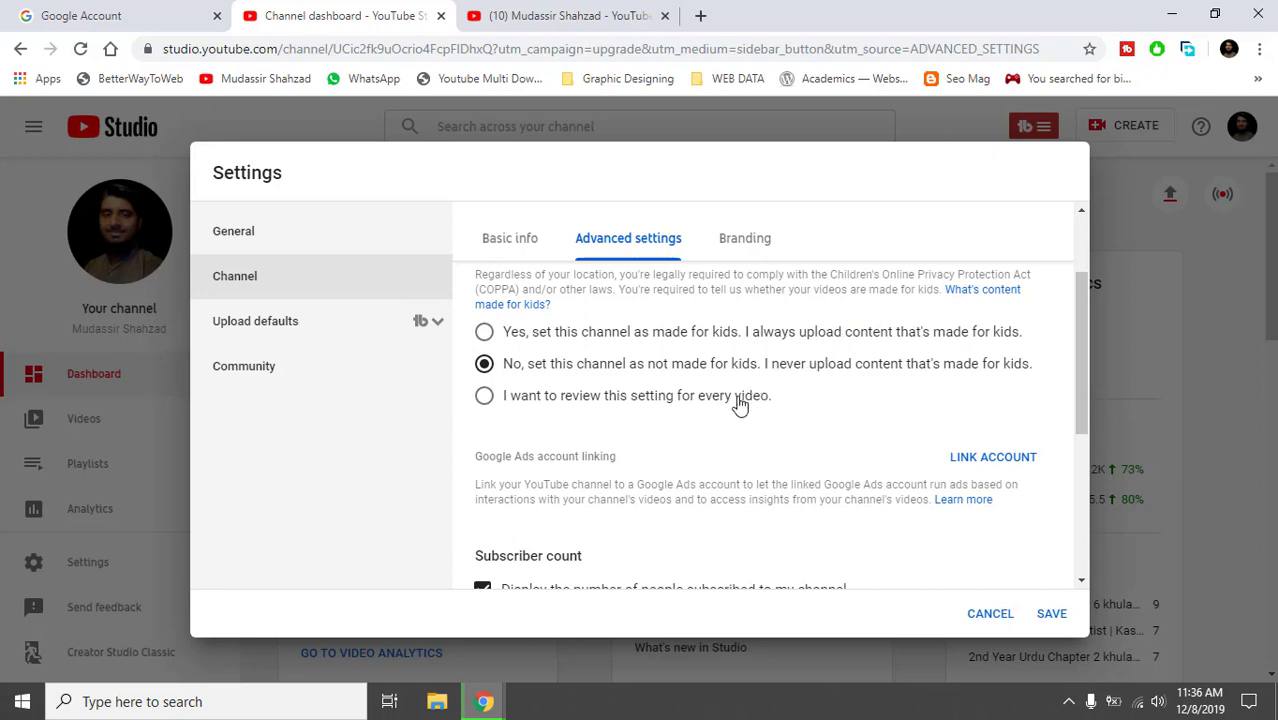
drag(1077, 335, 1075, 456)
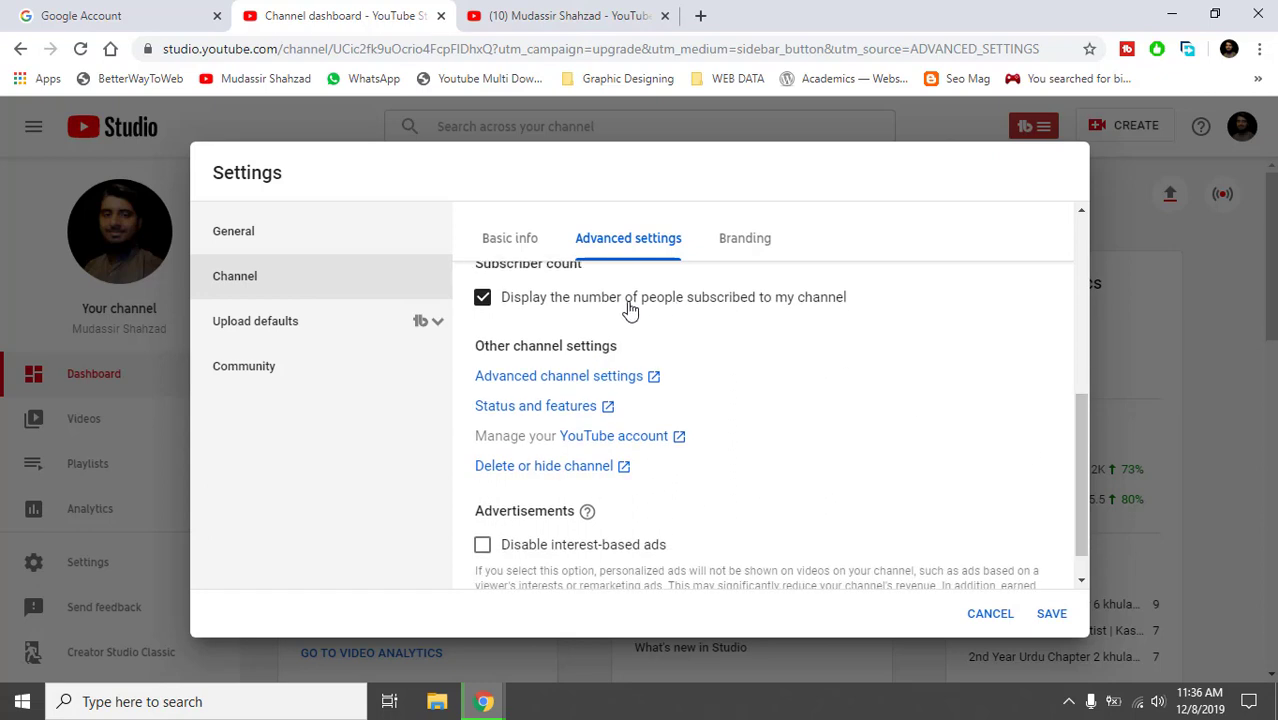
Check the About page's 77 subscriber count, then return to Studio settings and go to Branding.
click(537, 27)
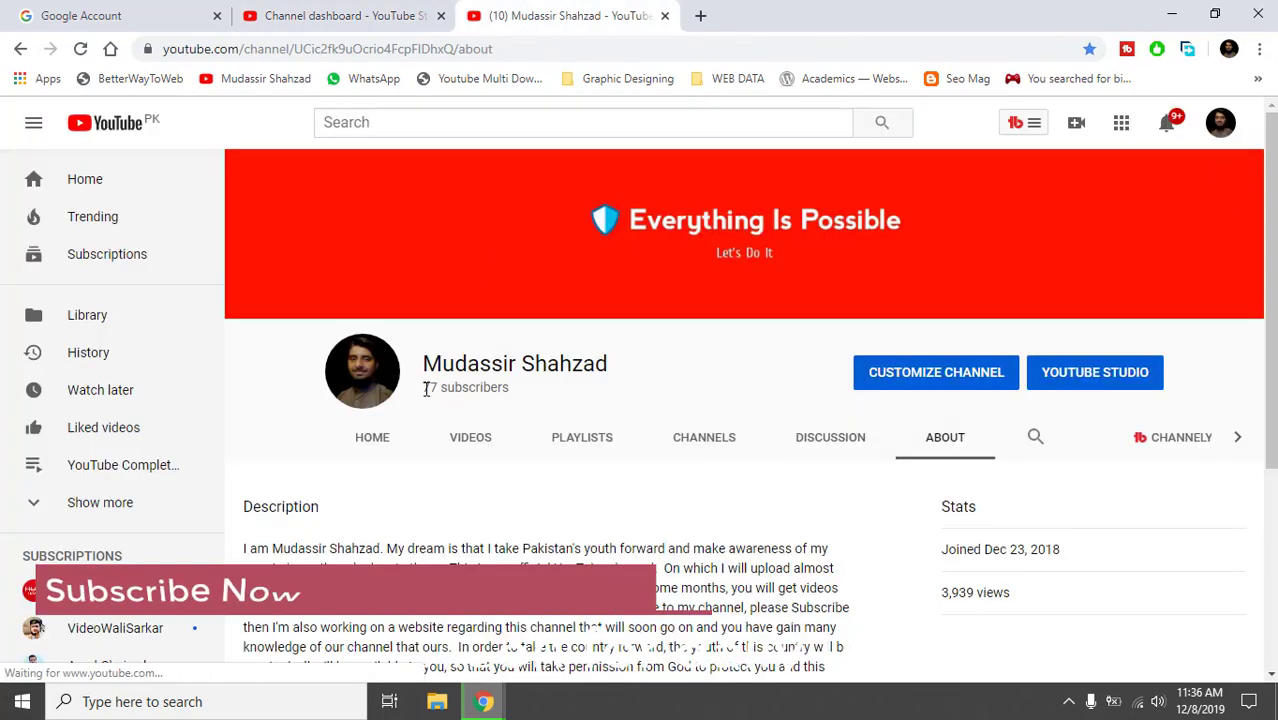
drag(423, 387, 439, 387)
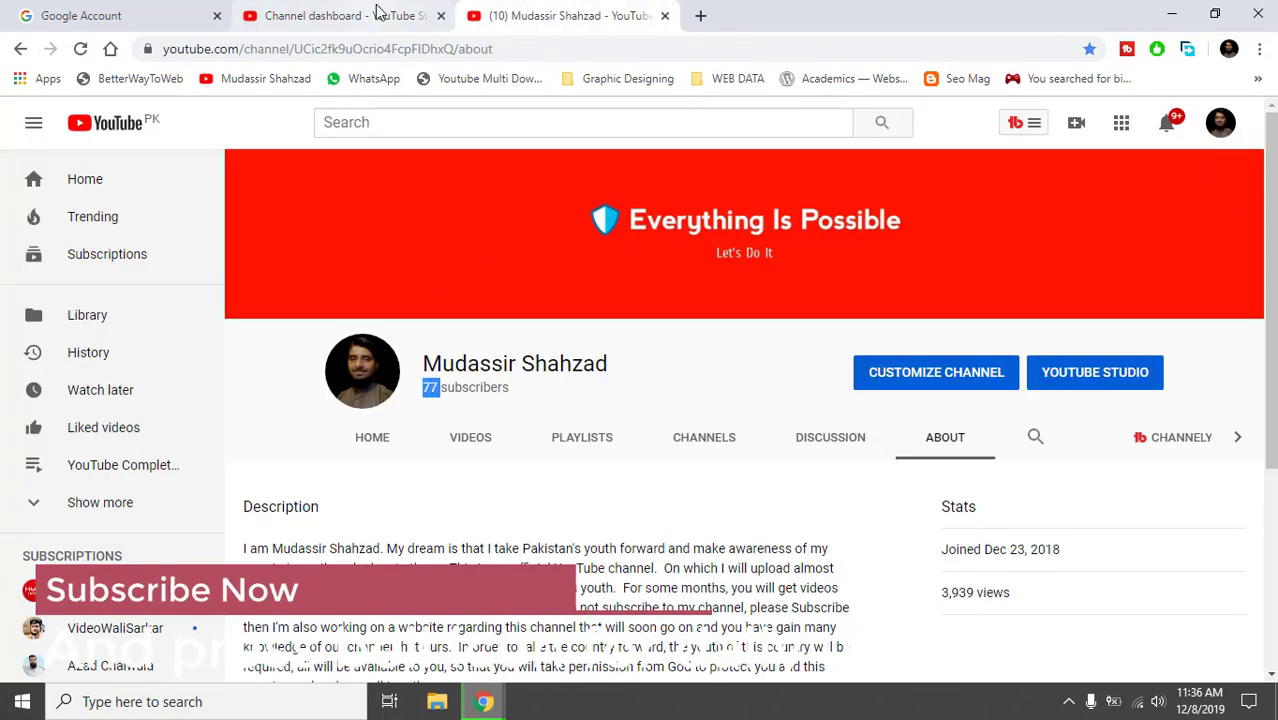
click(379, 14)
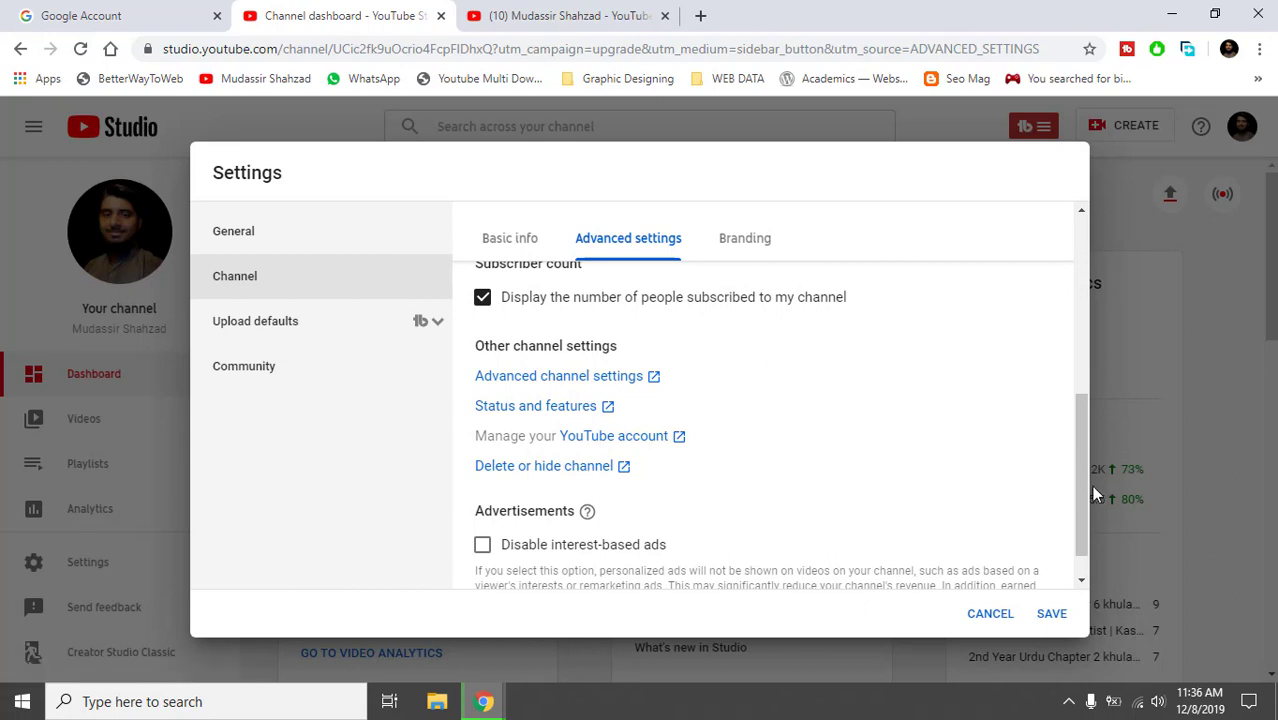
drag(1077, 484, 1078, 518)
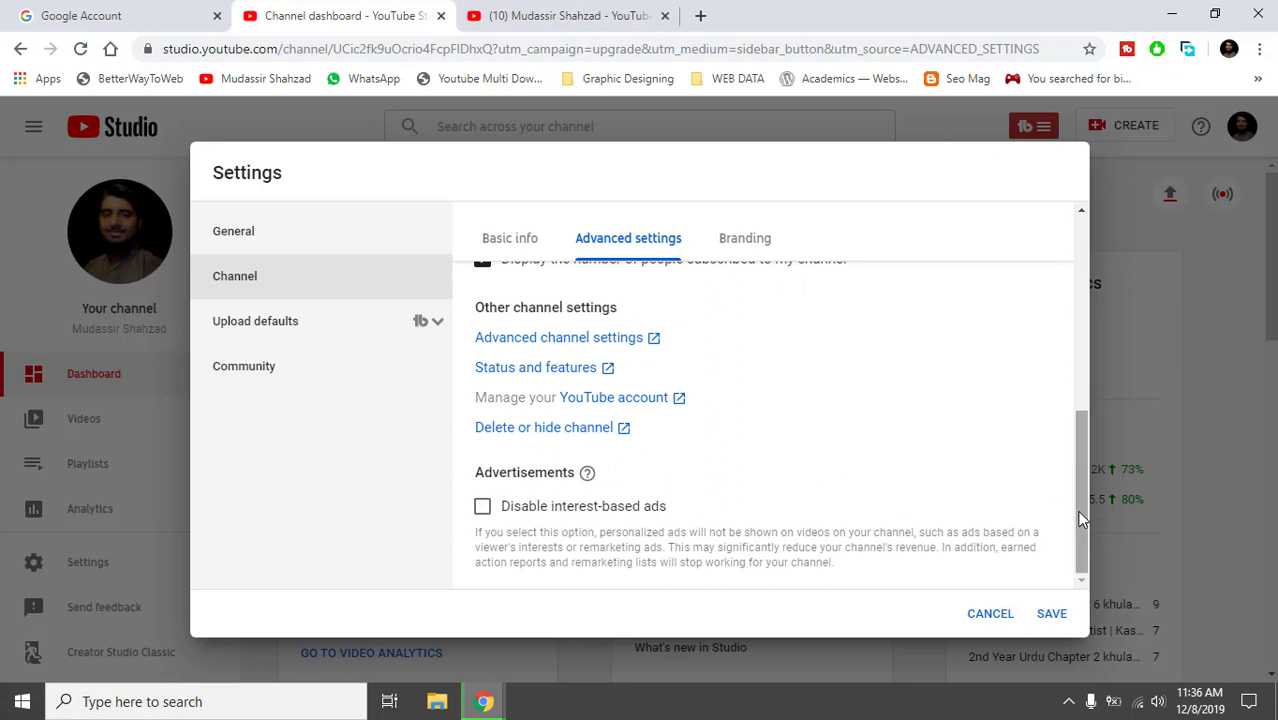
click(745, 240)
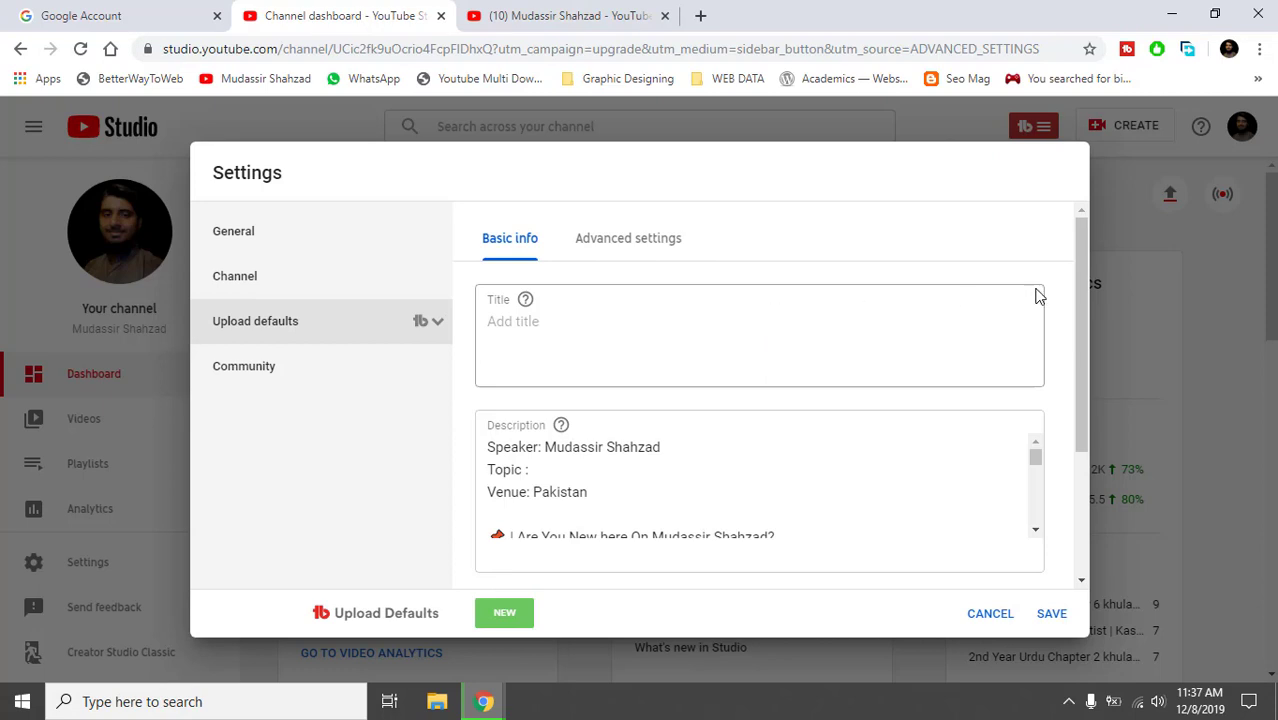
Review the upload defaults' Basic info and advanced options, keeping Urdu as the default video language.
drag(1086, 324, 1090, 443)
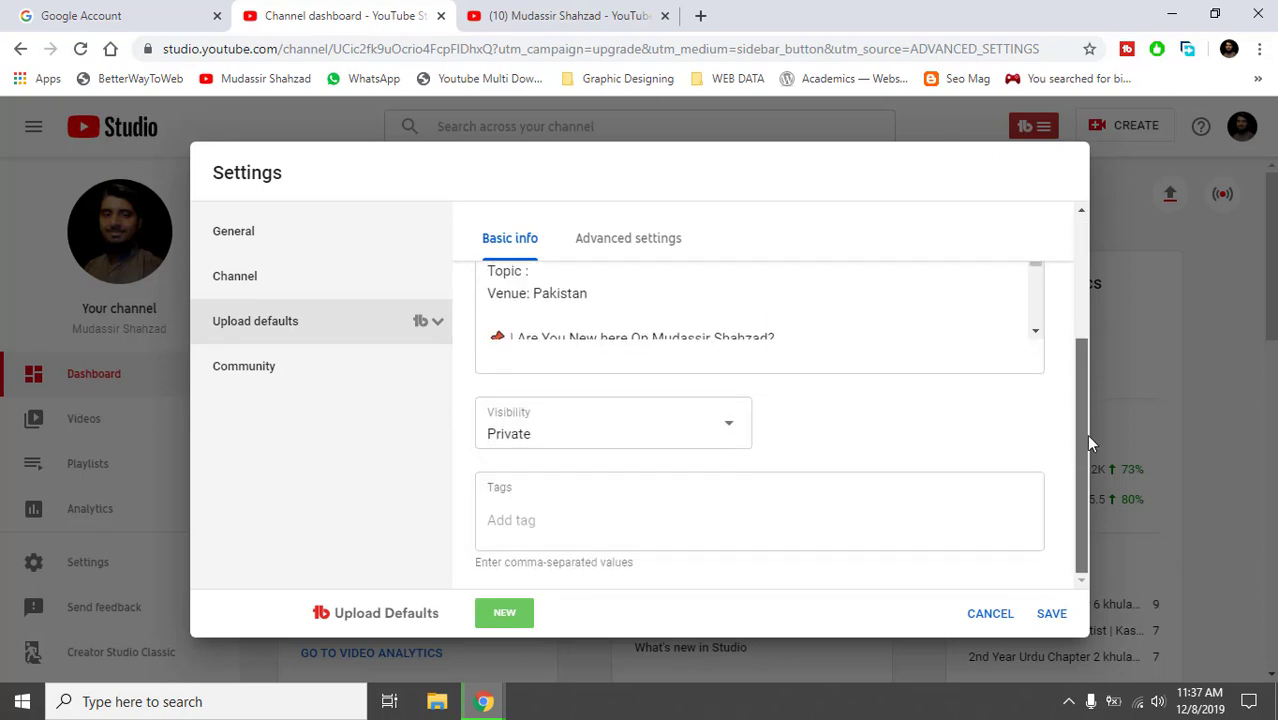
click(601, 248)
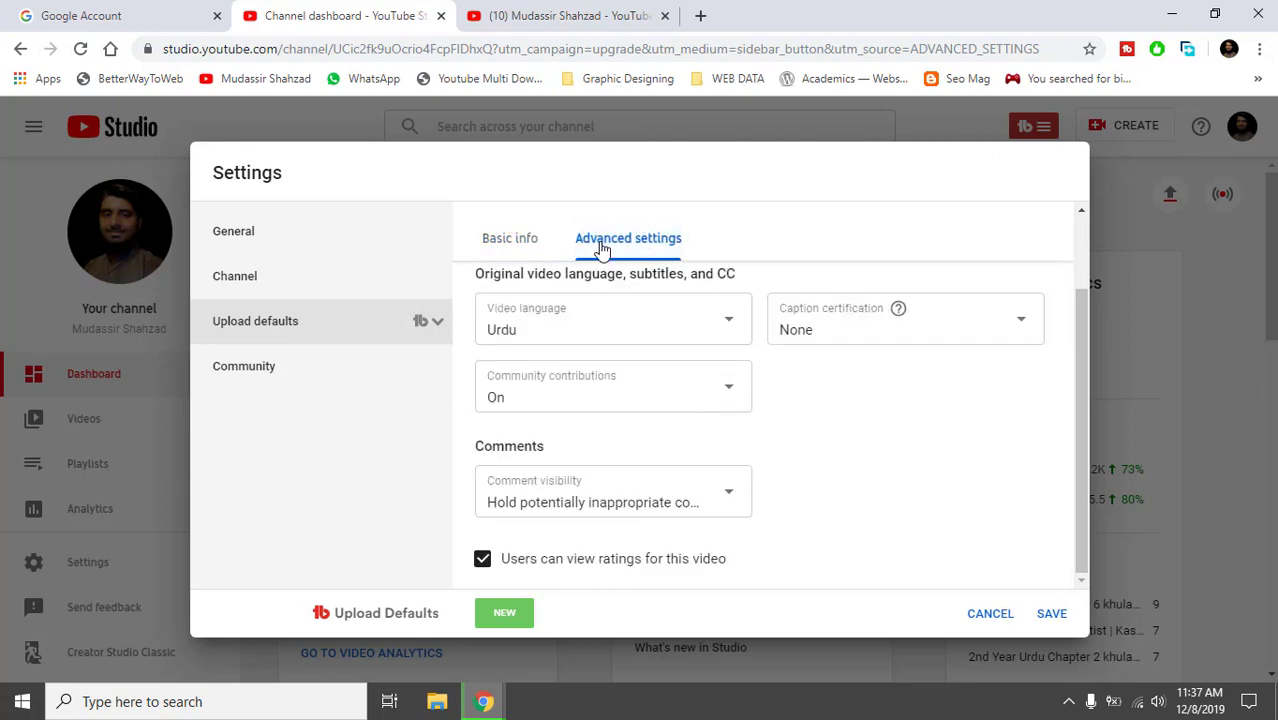
click(570, 330)
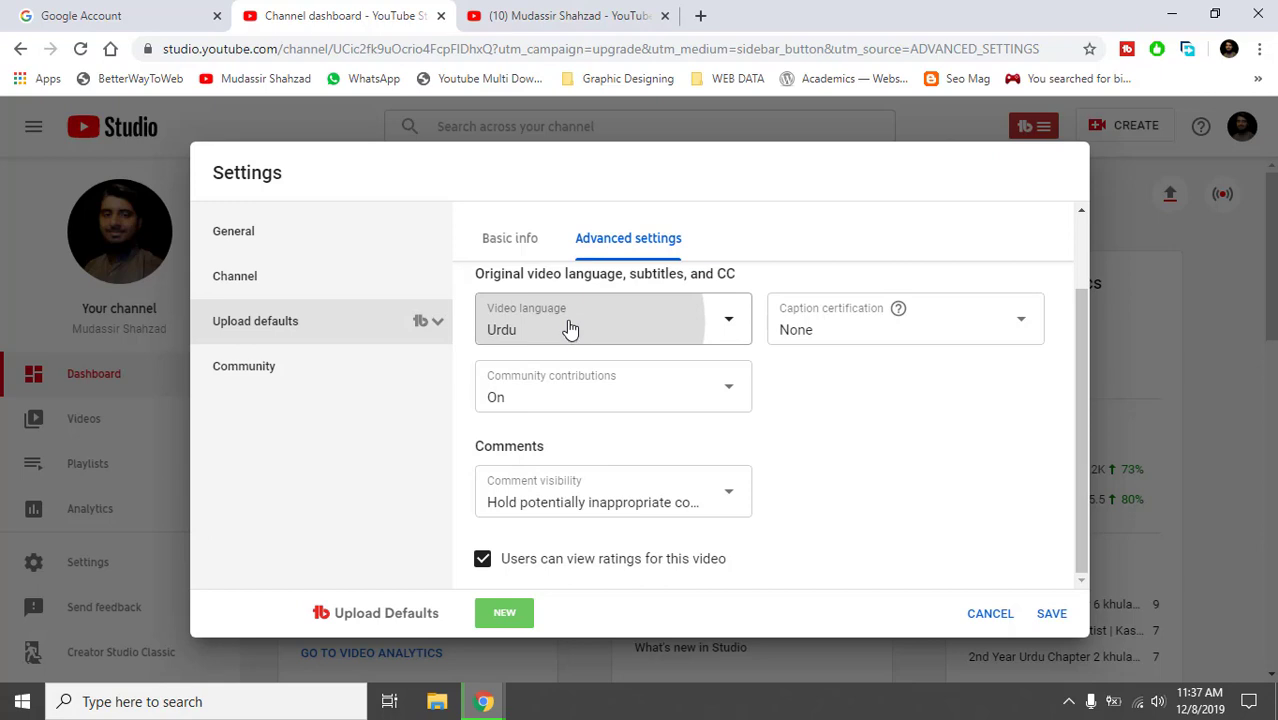
click(933, 437)
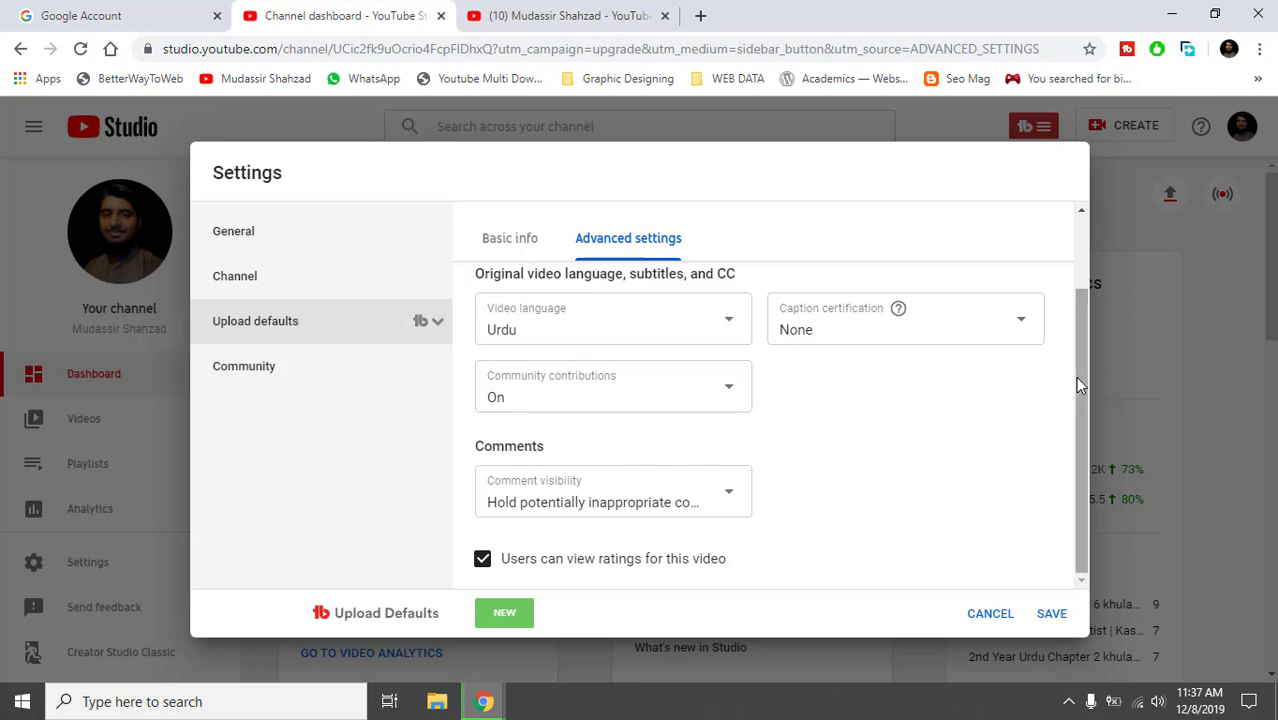
Leave Community contributions On and move to the Community comment filters.
drag(1077, 379, 1077, 443)
click(666, 376)
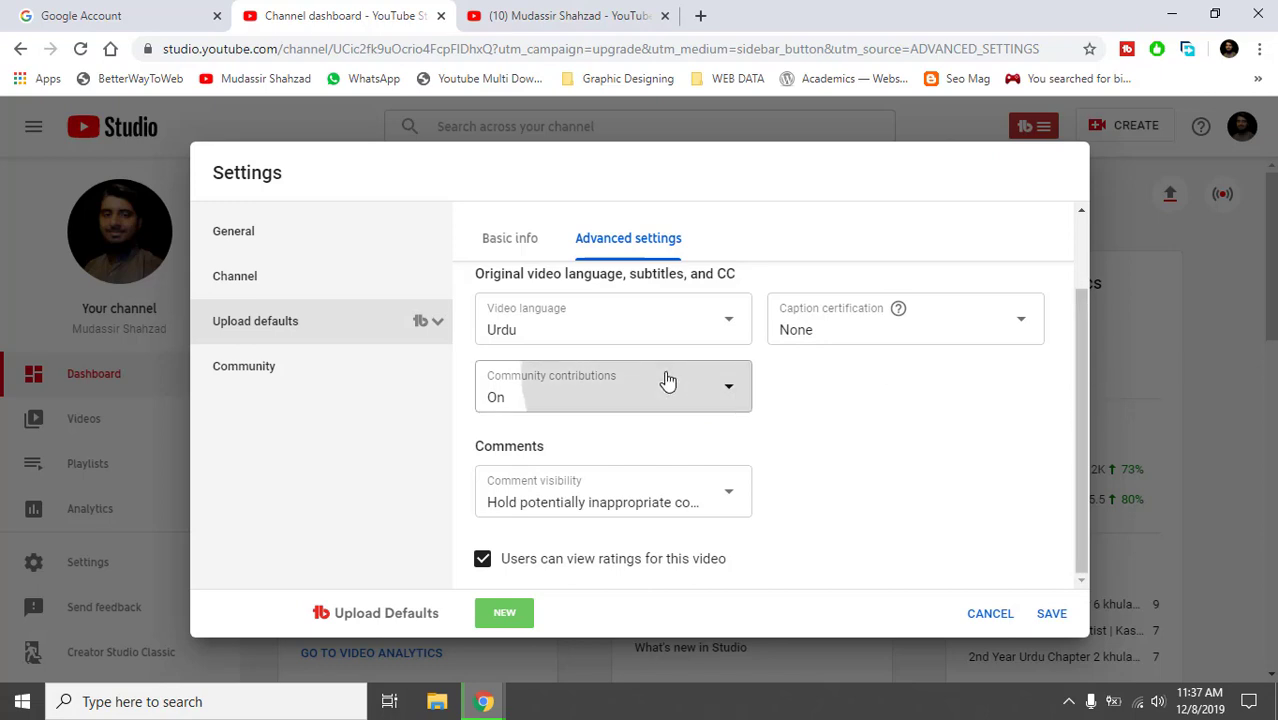
click(834, 404)
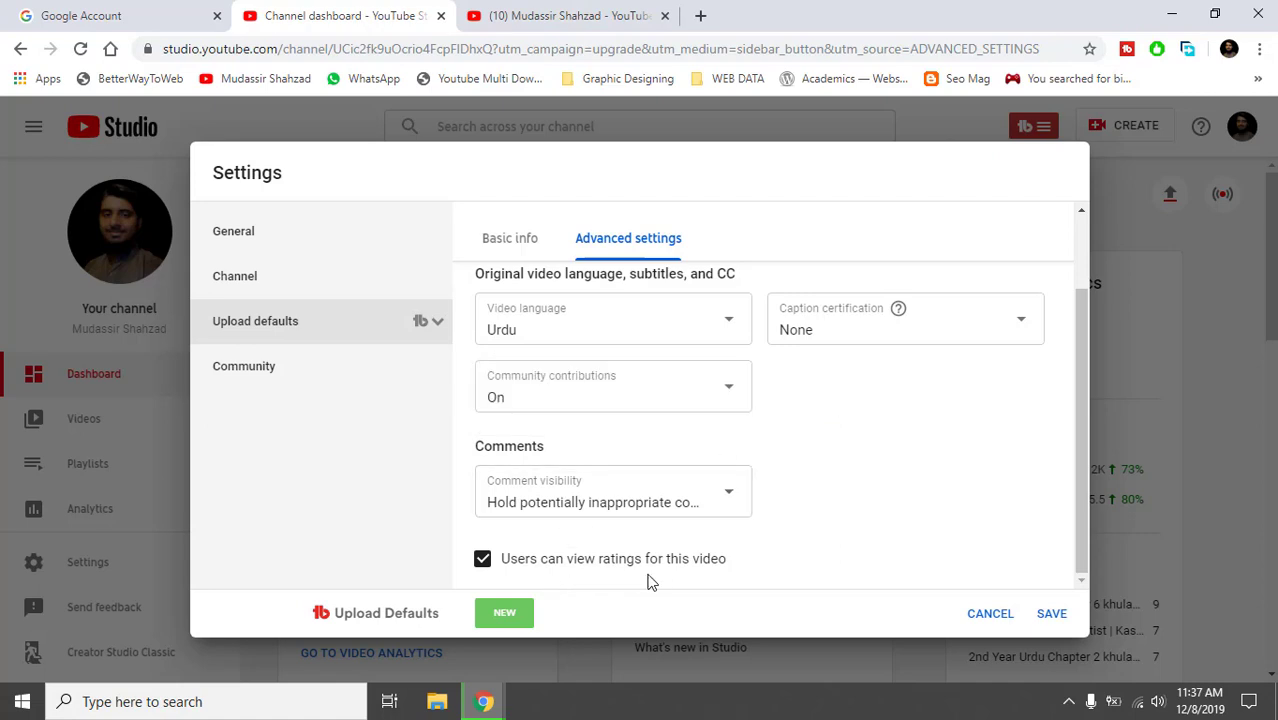
click(340, 378)
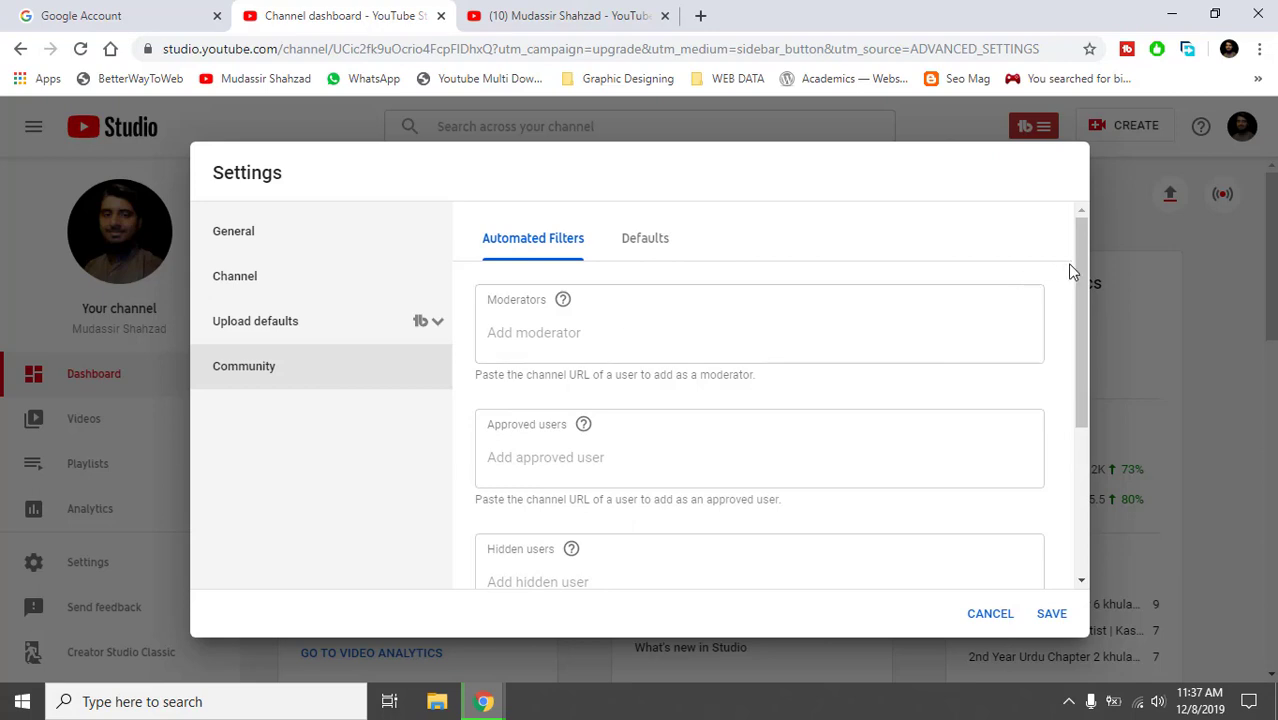
drag(1080, 258, 1087, 326)
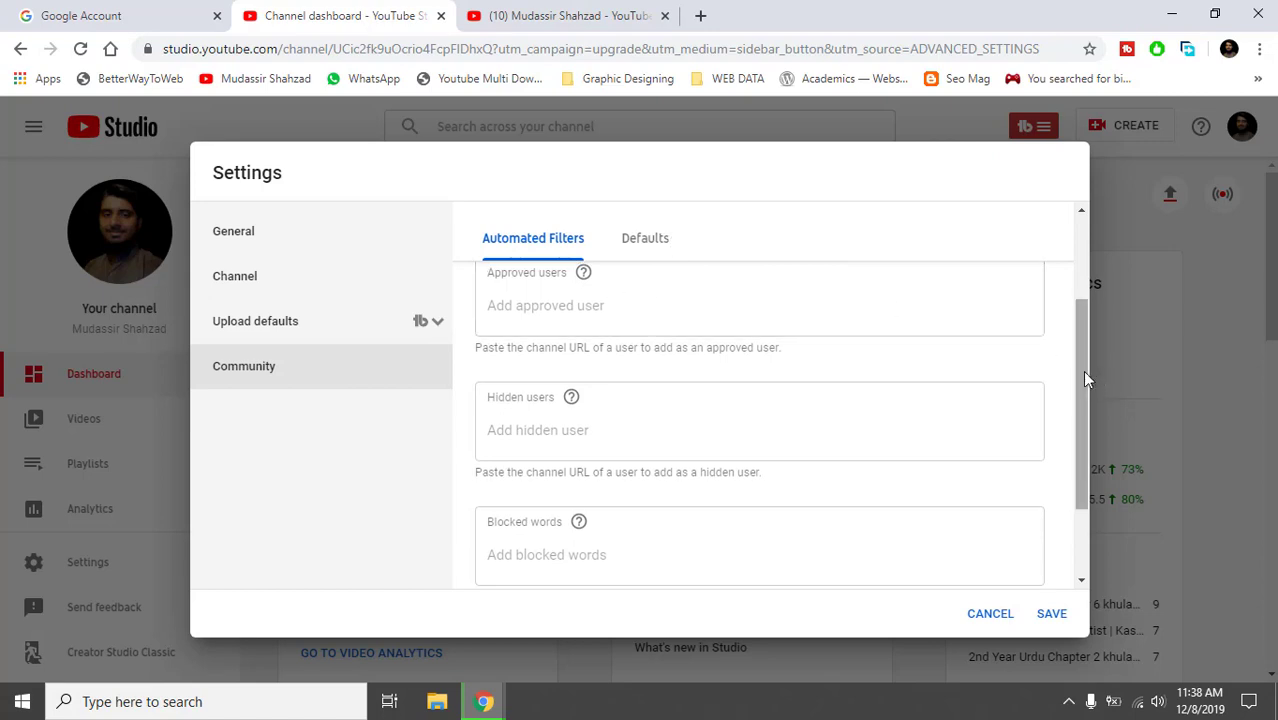
drag(1085, 378, 1081, 426)
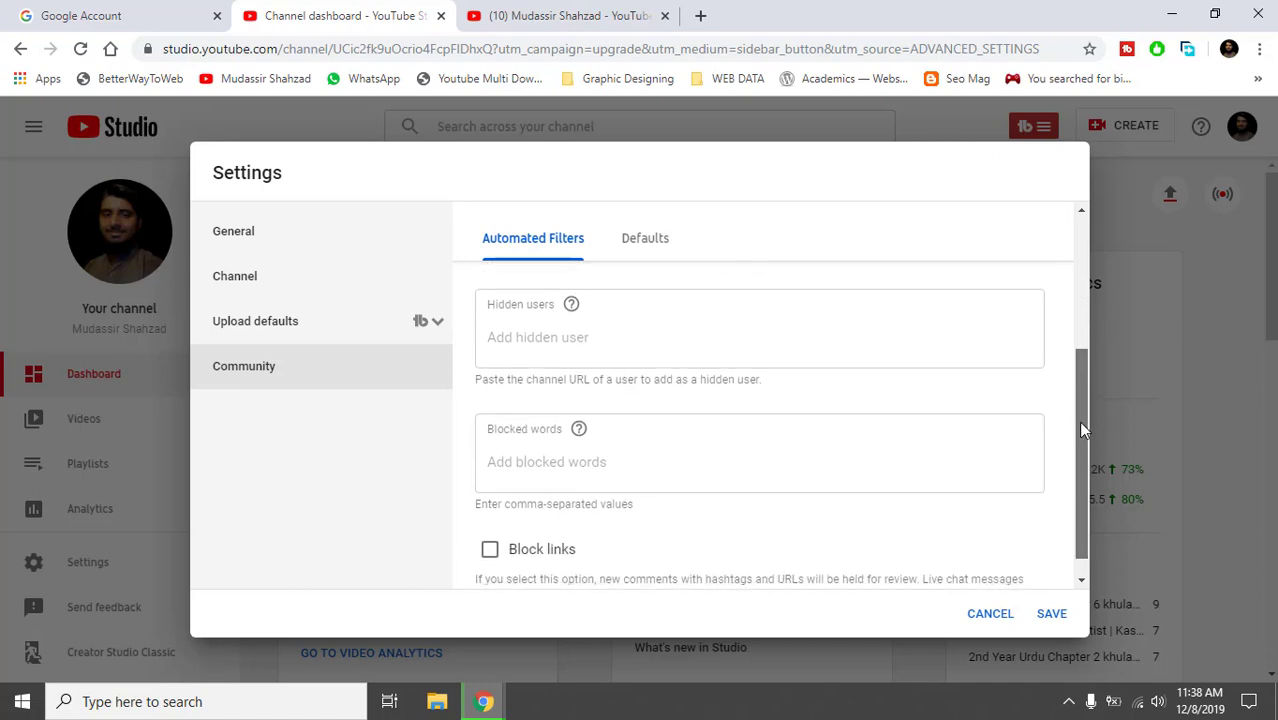
click(664, 344)
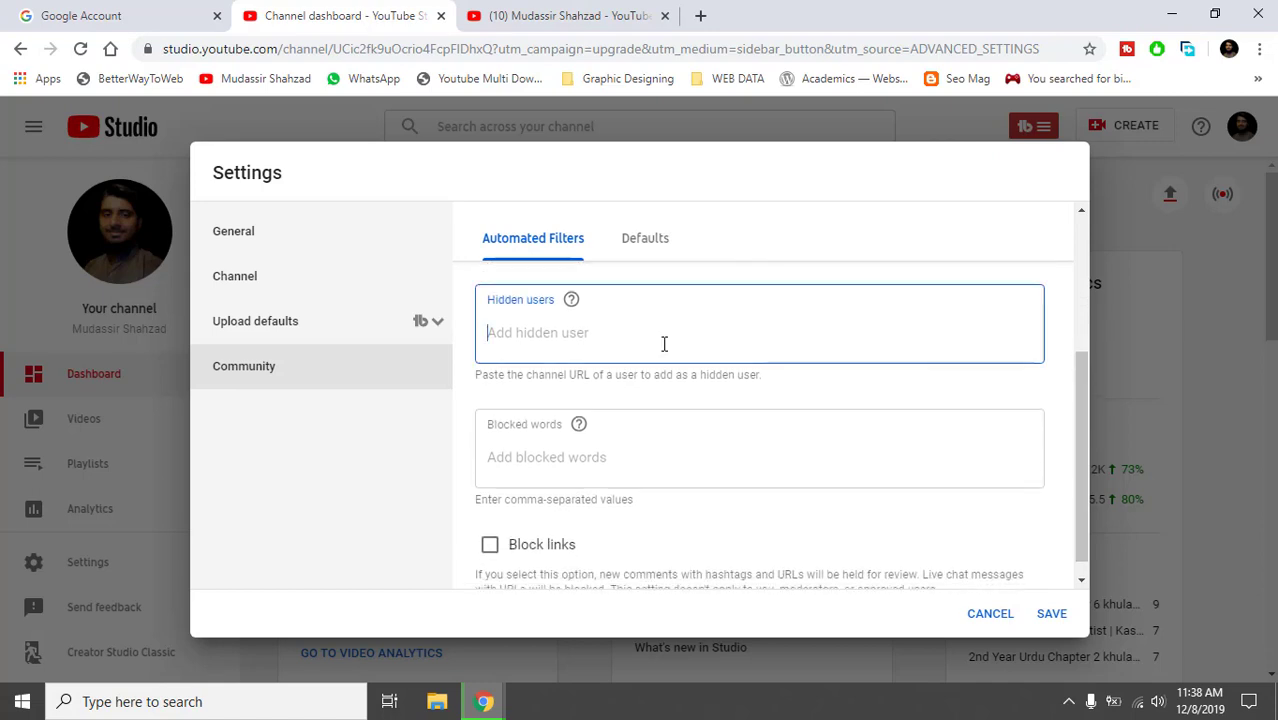
click(608, 454)
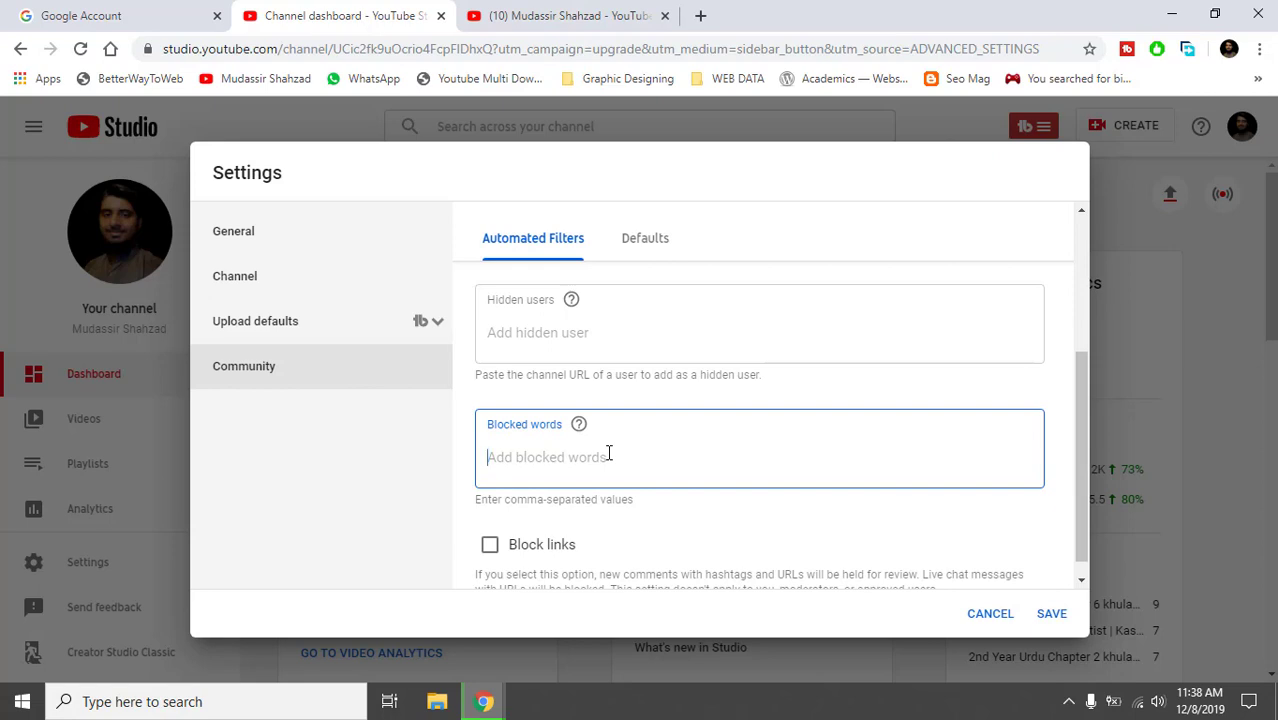
click(460, 388)
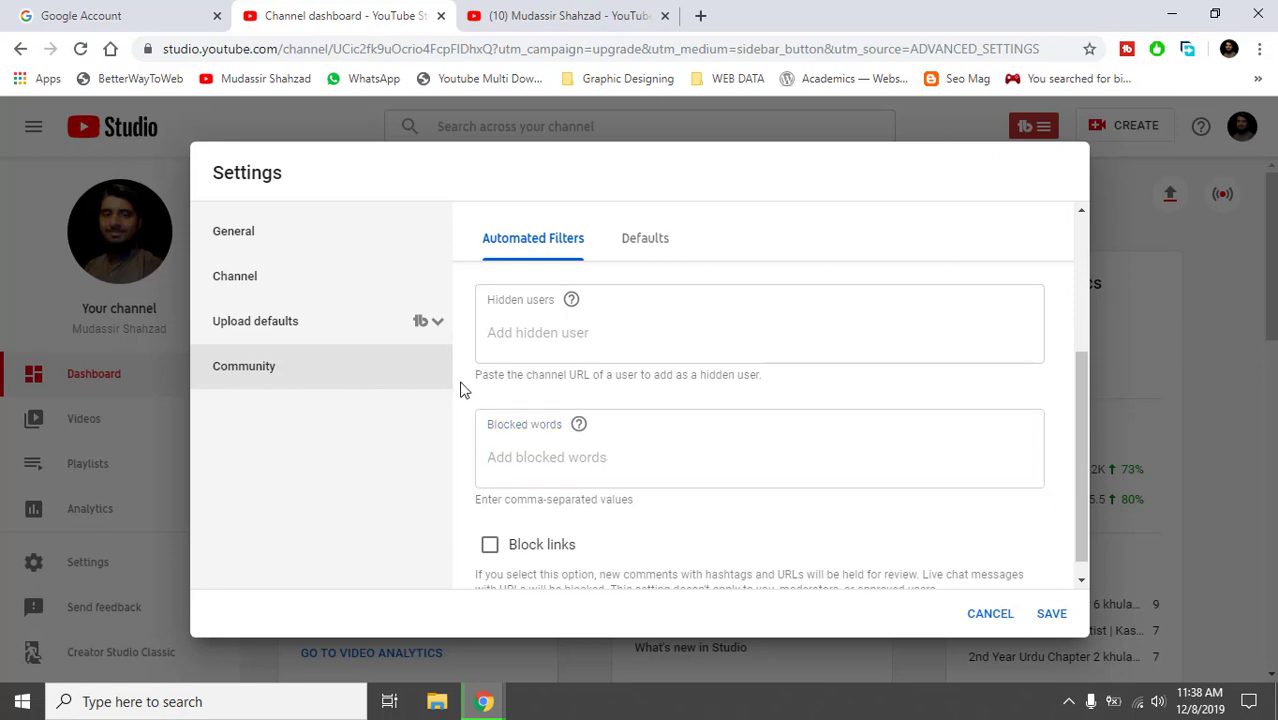
click(523, 455)
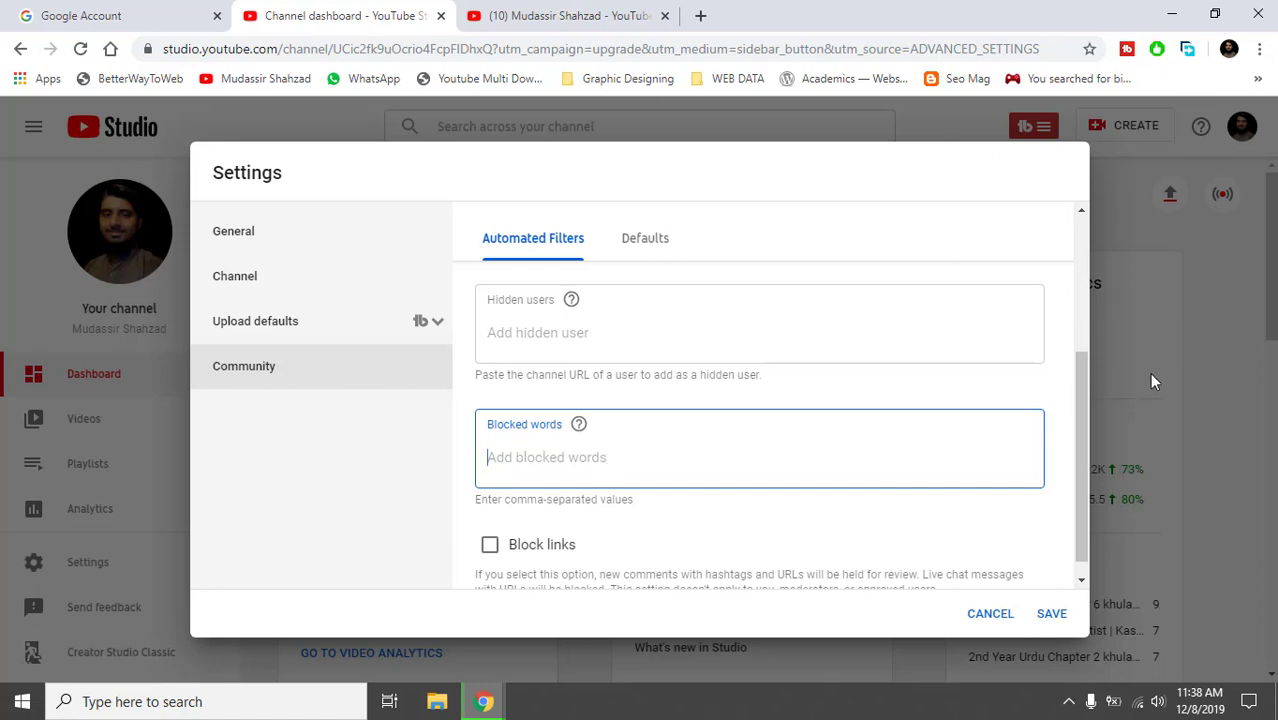
drag(1077, 382, 1088, 435)
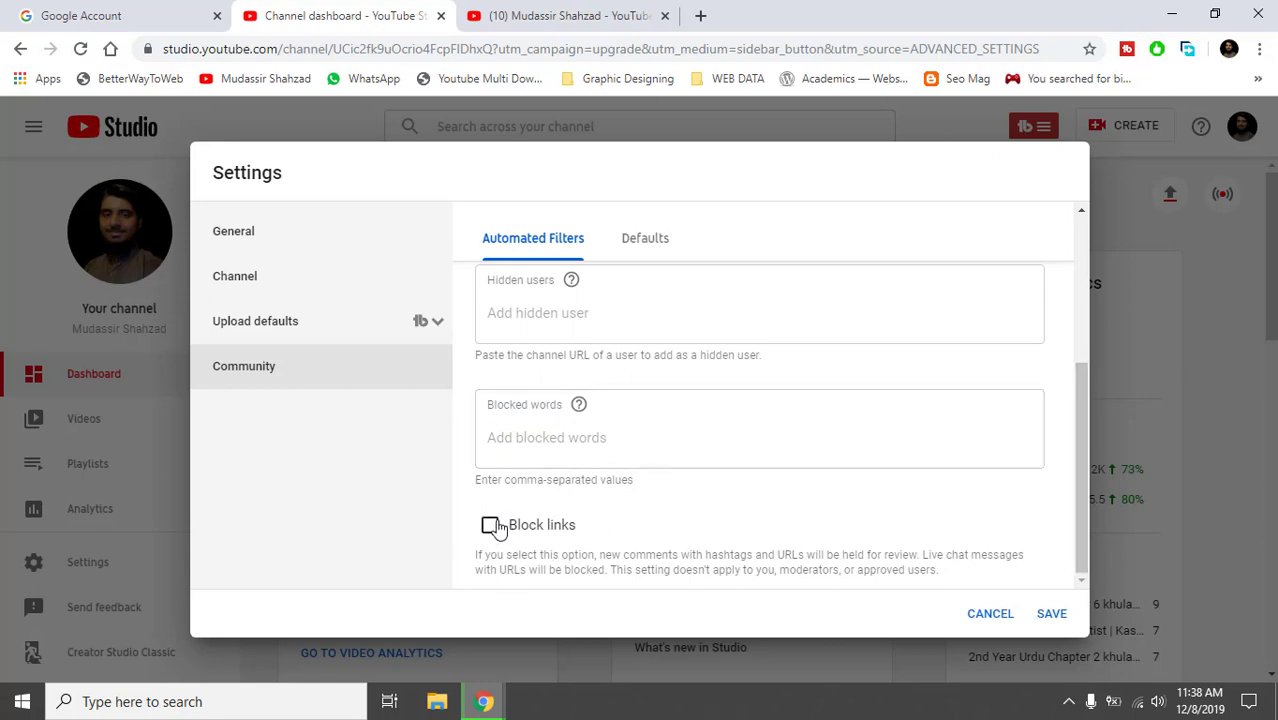
Keep new-video comments held for review if potentially inappropriate and Discussions tab comments all allowed.
click(652, 233)
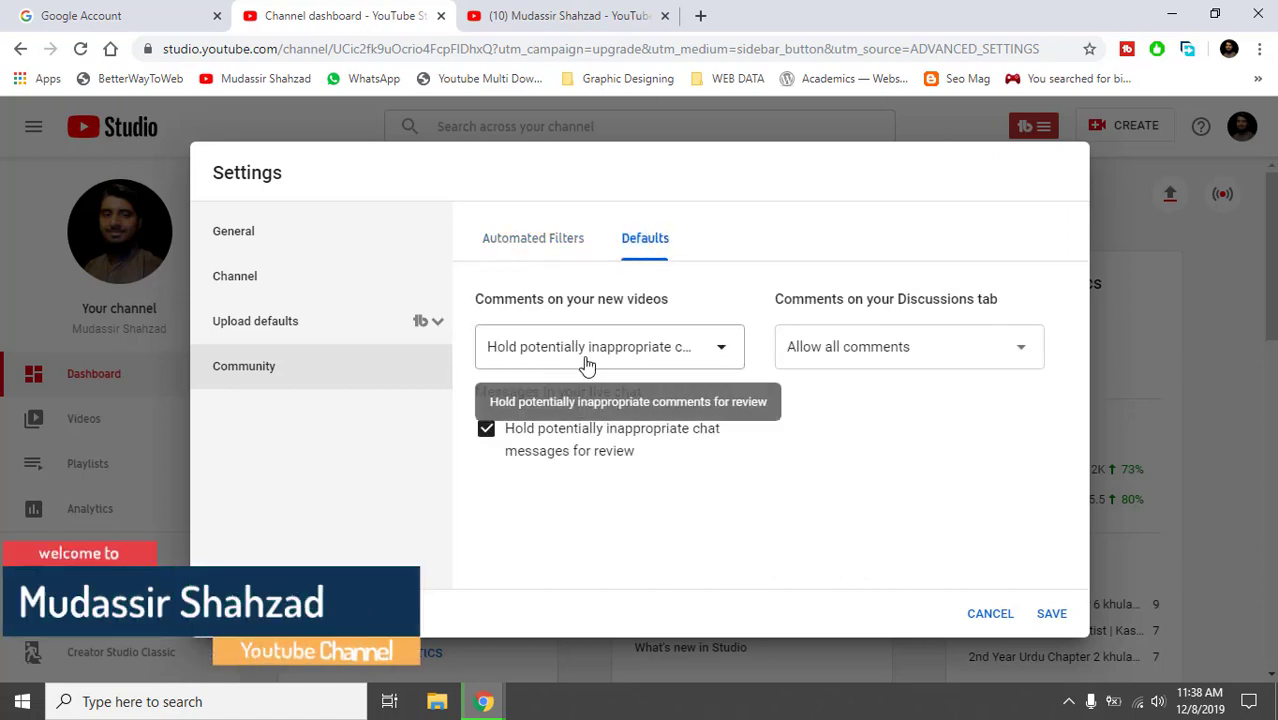
click(587, 364)
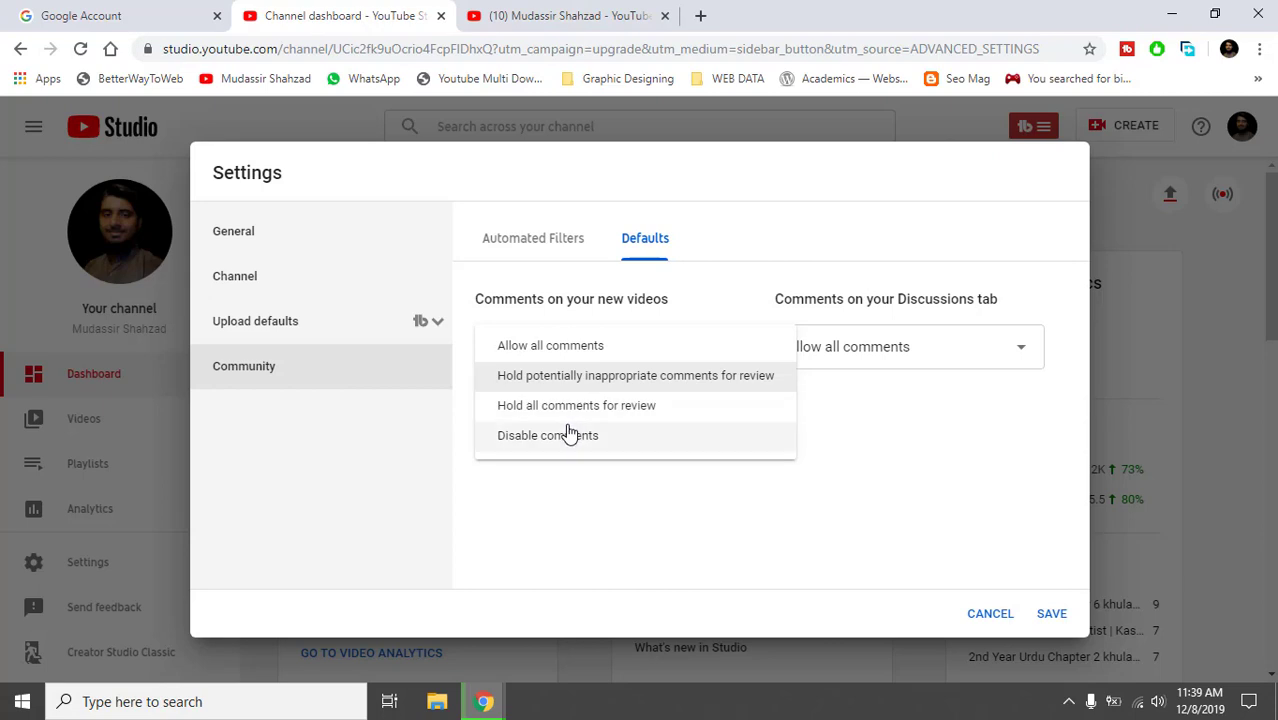
drag(566, 436, 580, 481)
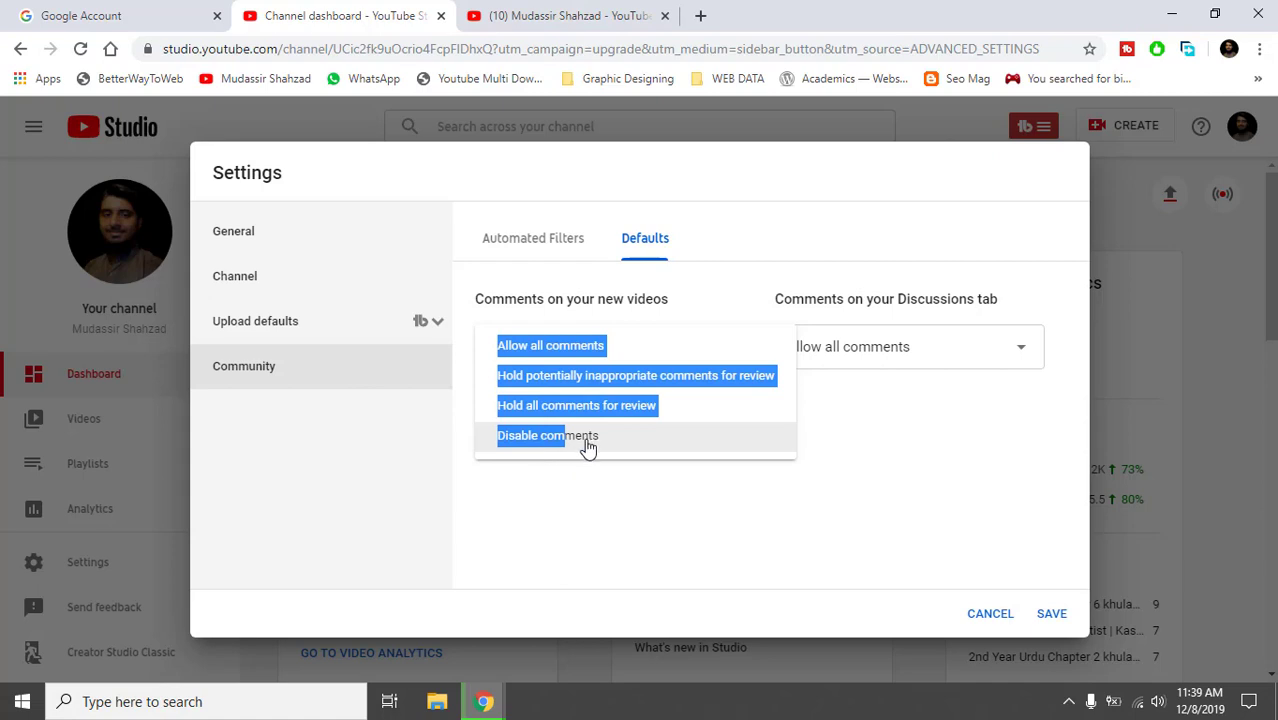
click(568, 485)
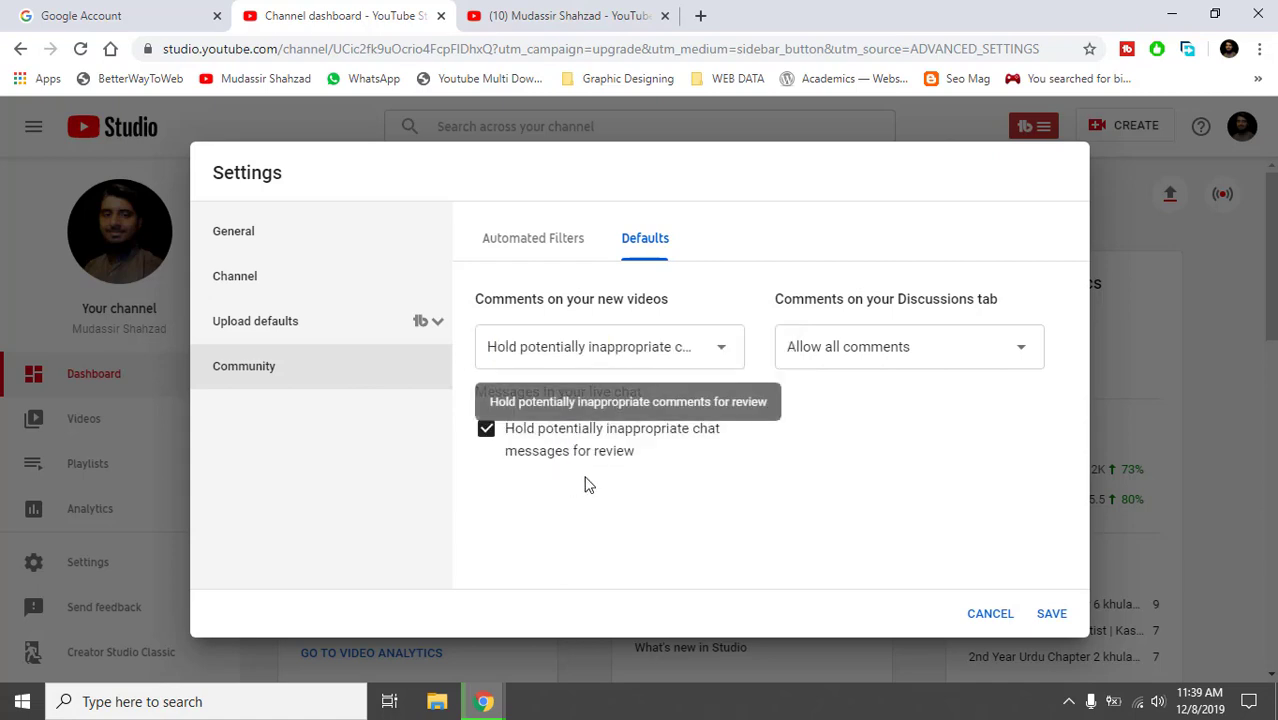
click(893, 348)
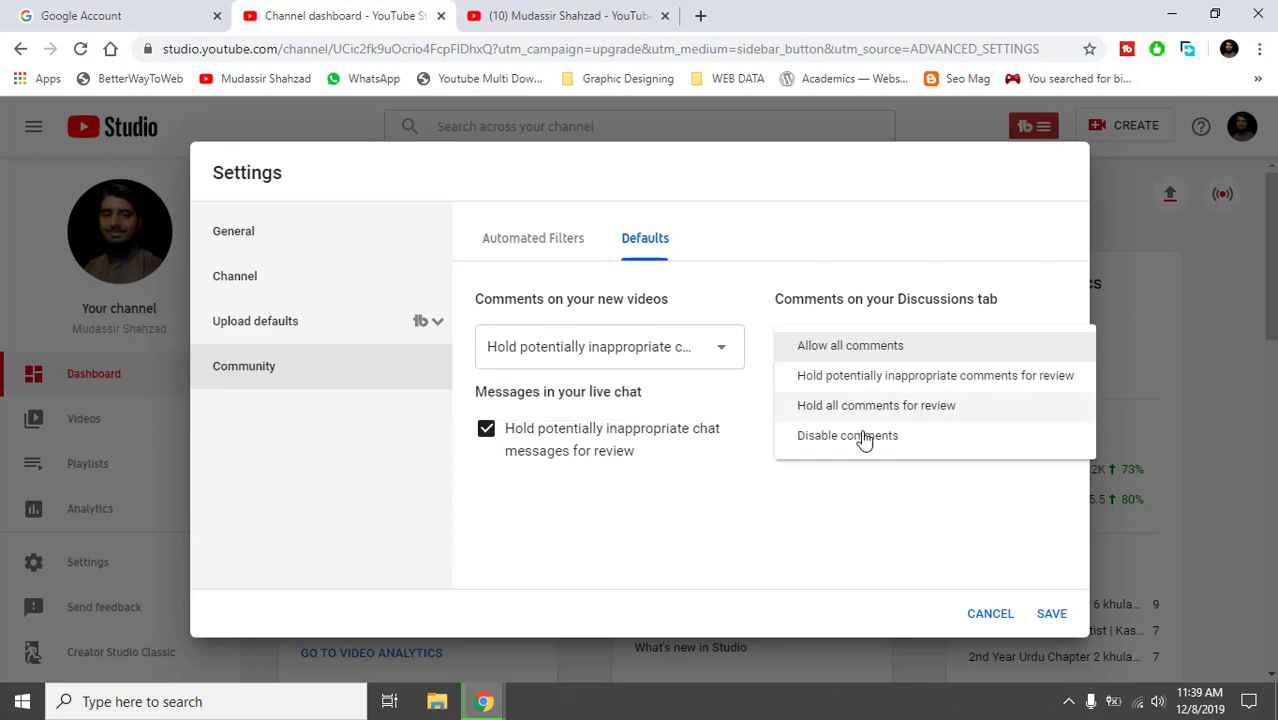
click(834, 519)
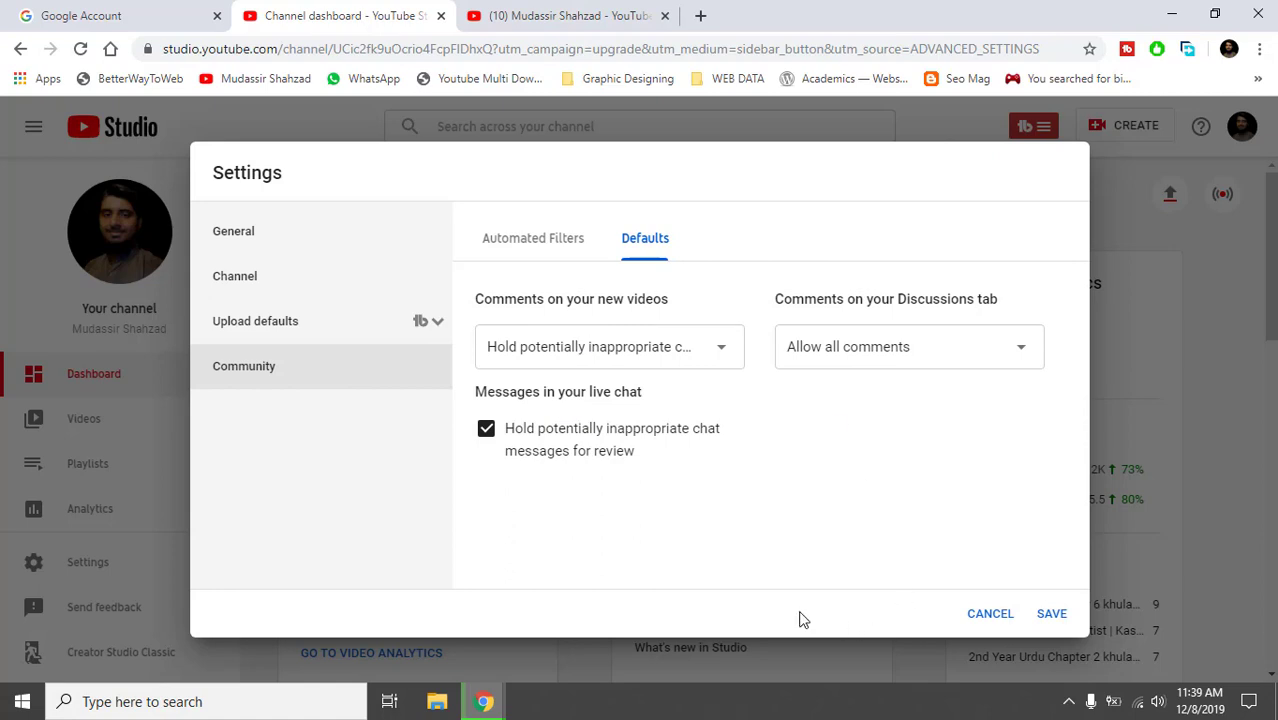
Cancel the settings, discarding changes, and switch to the channel About page showing 77 subscribers.
click(986, 615)
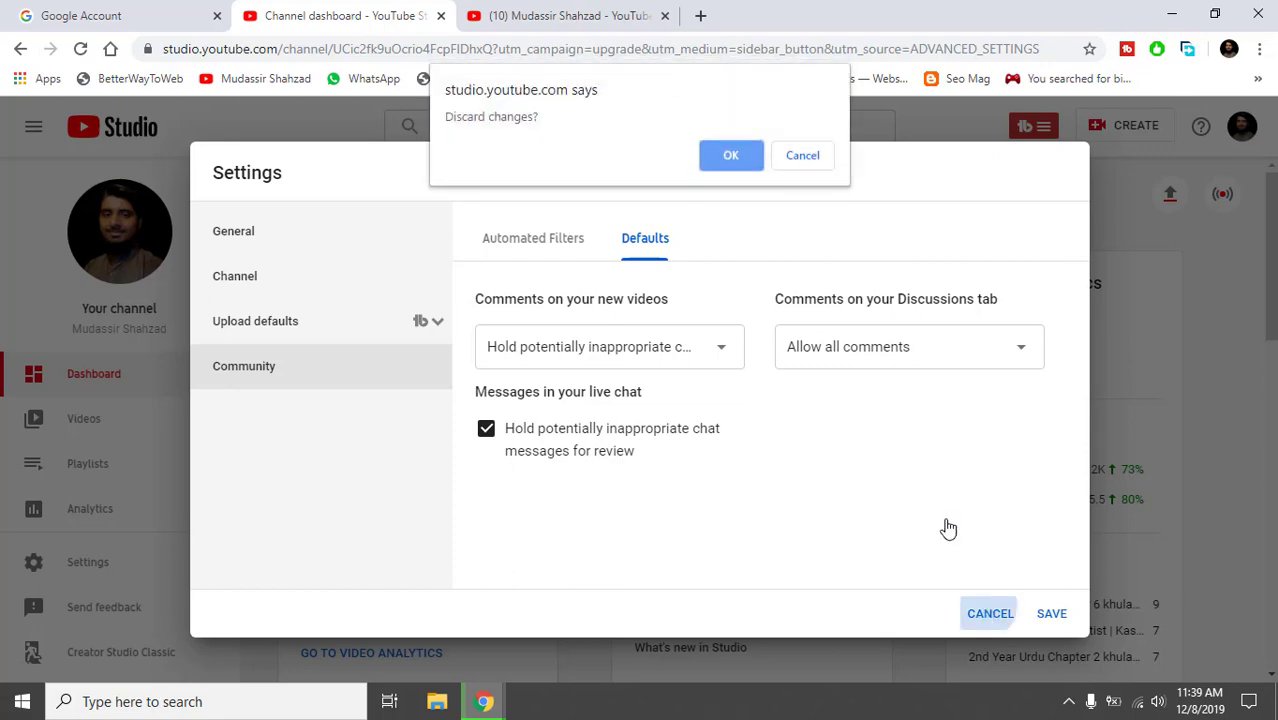
click(729, 158)
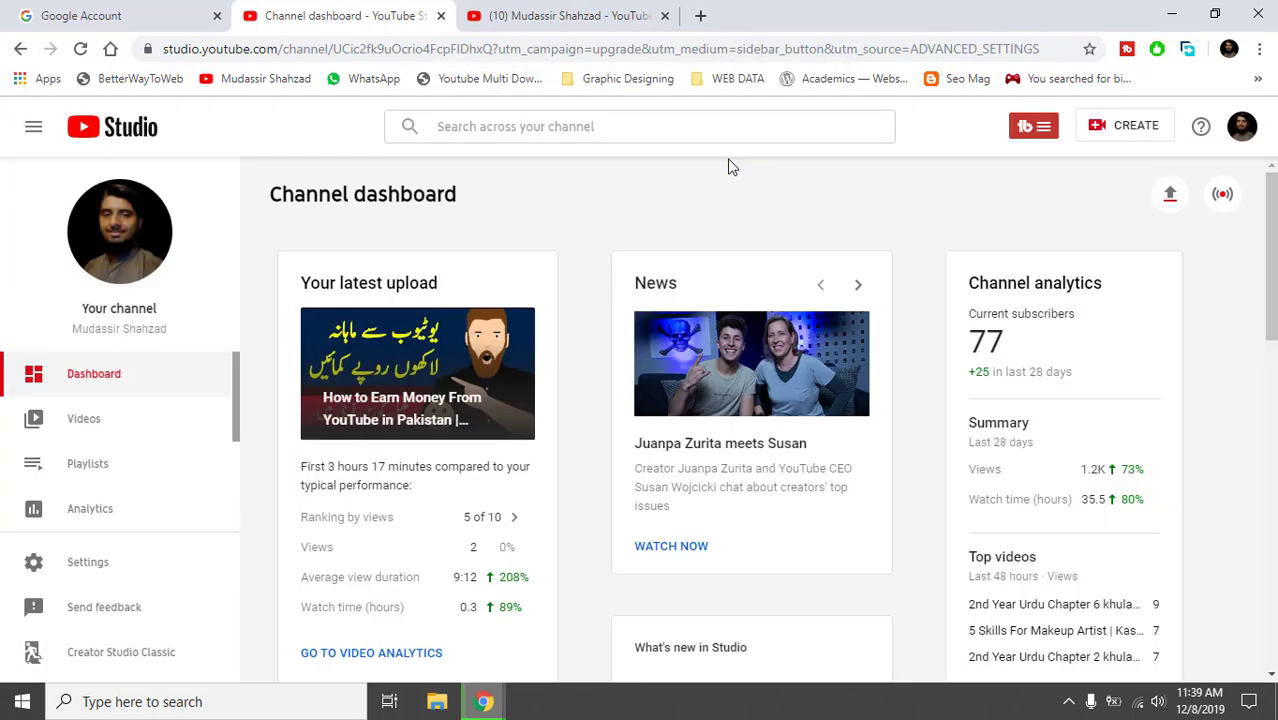
click(498, 10)
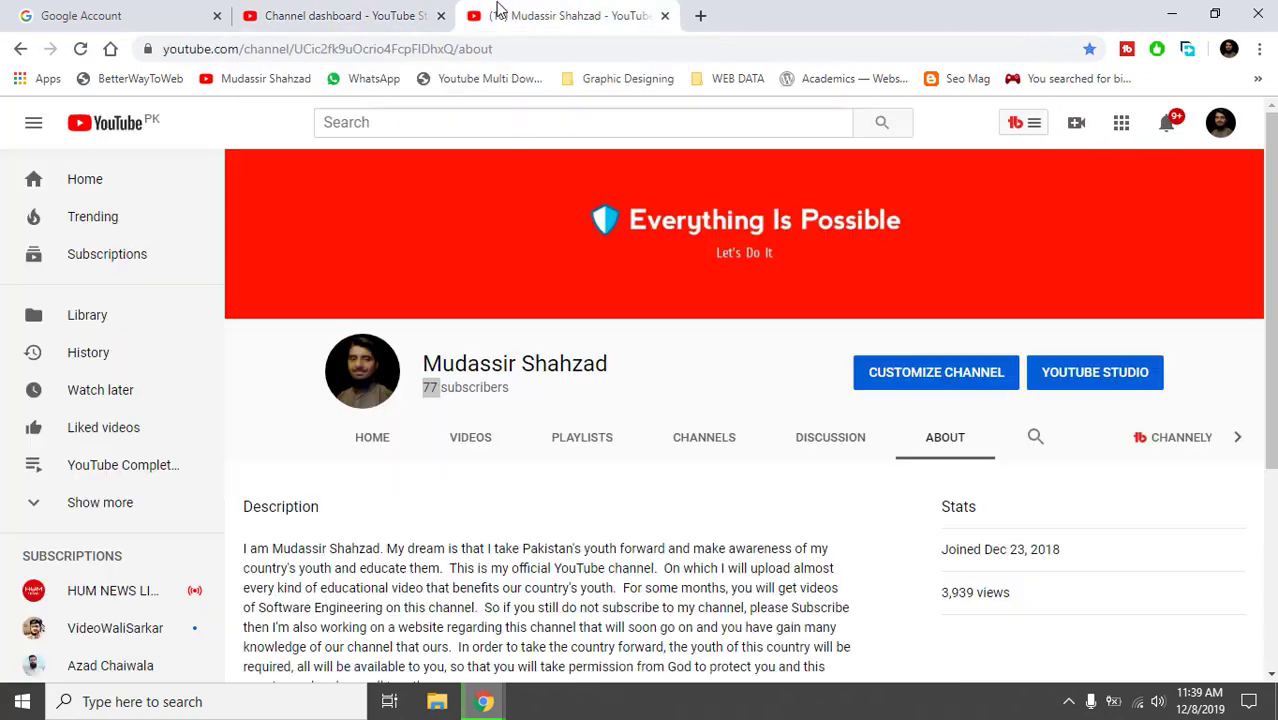
click(328, 12)
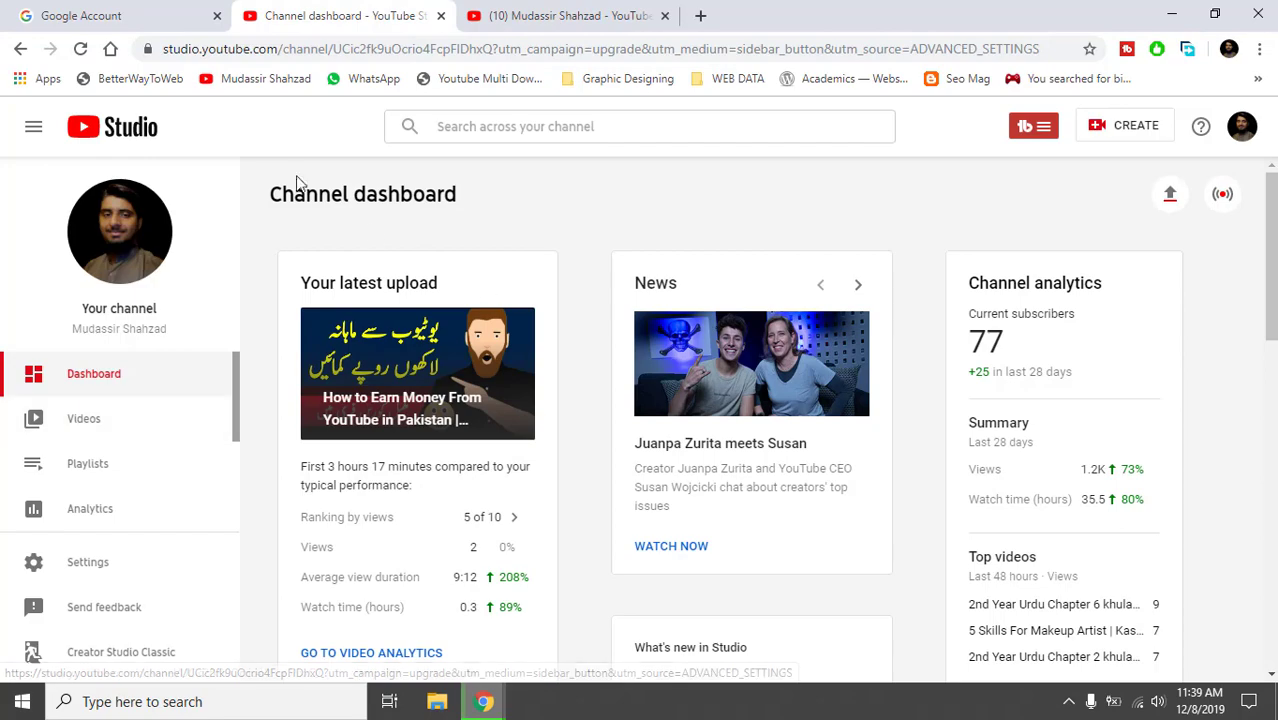
mouse_move(1271, 230)
mouse_down()
mouse_move(1270, 477)
mouse_move(1262, 219)
mouse_up()
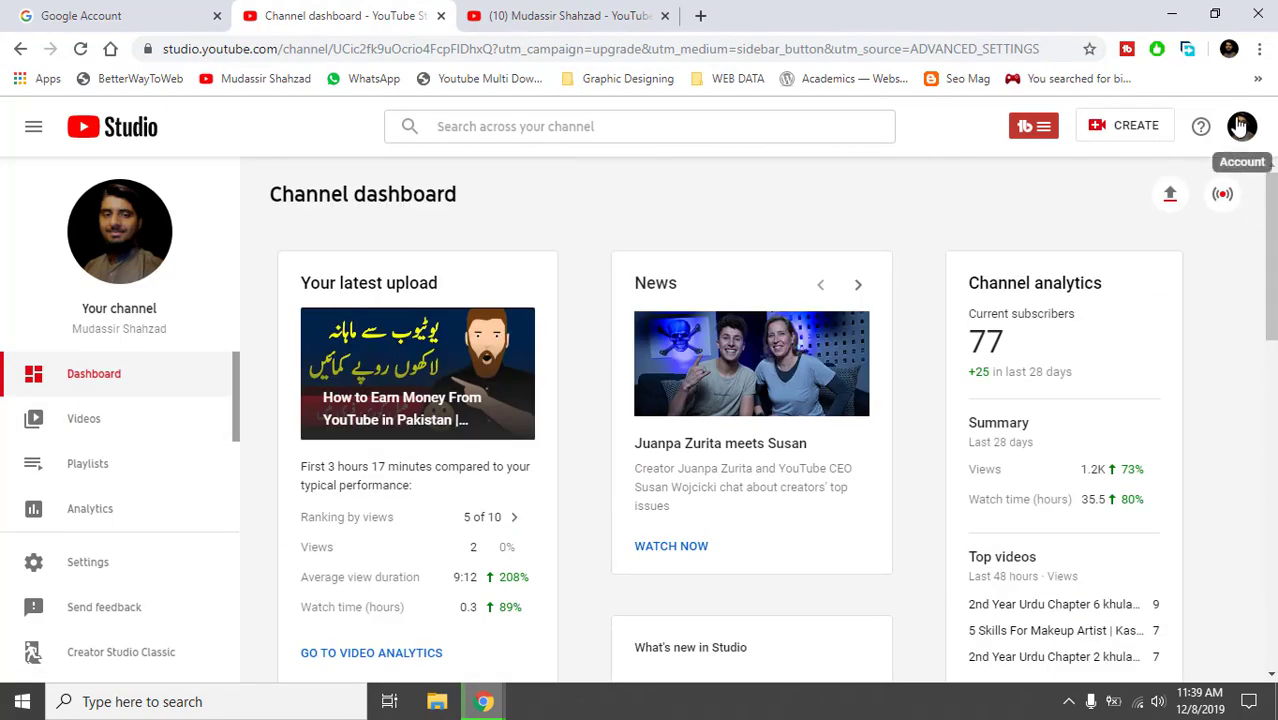
click(560, 15)
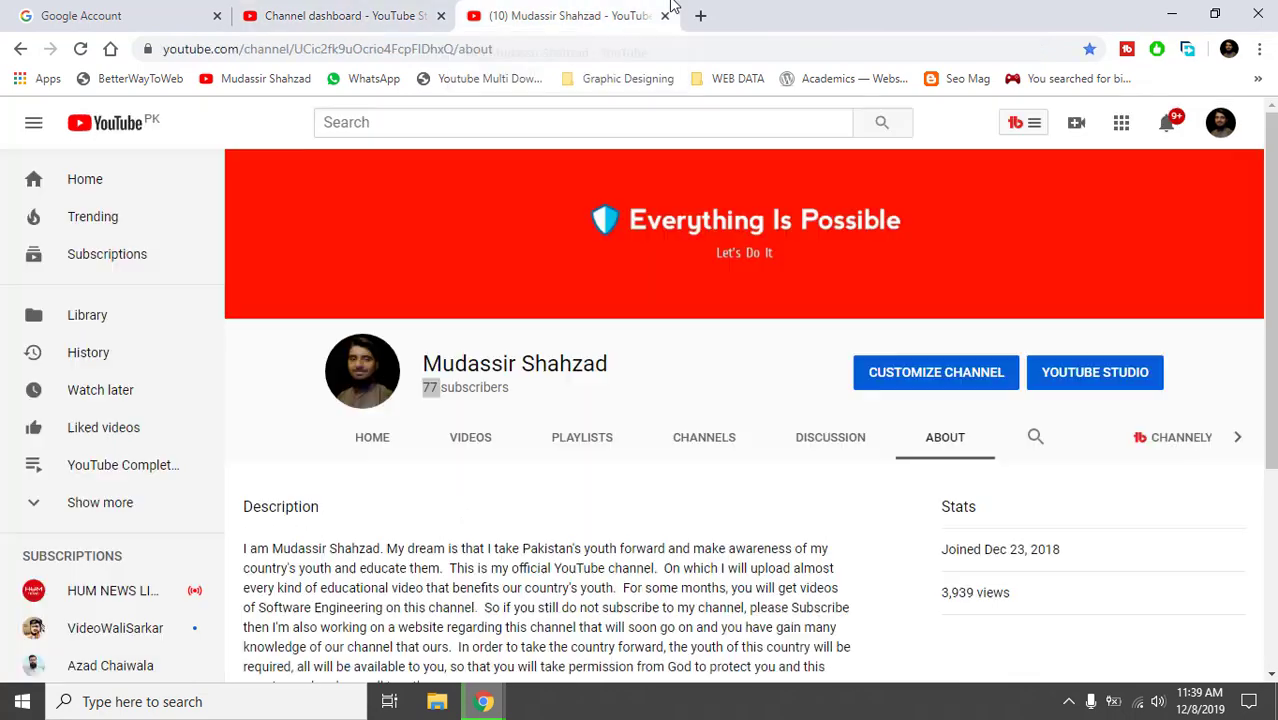
Open Customize Channel and scroll through the channel's About page.
click(951, 377)
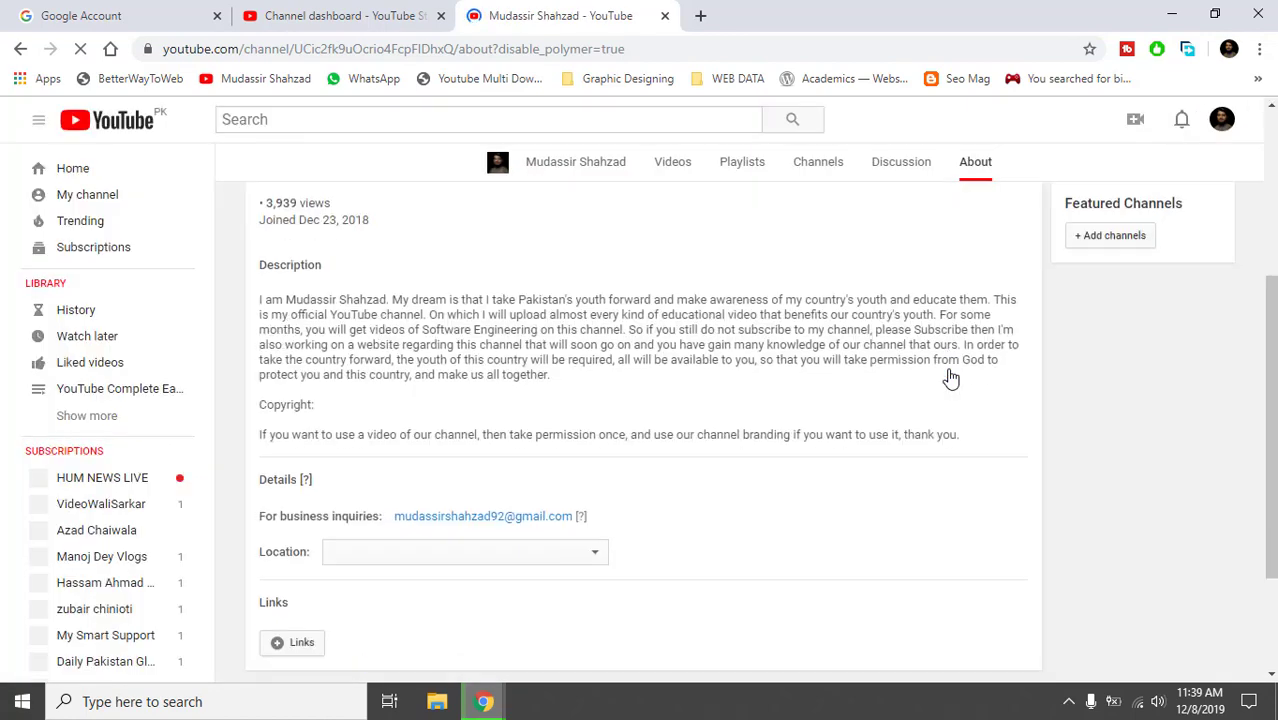
click(1275, 188)
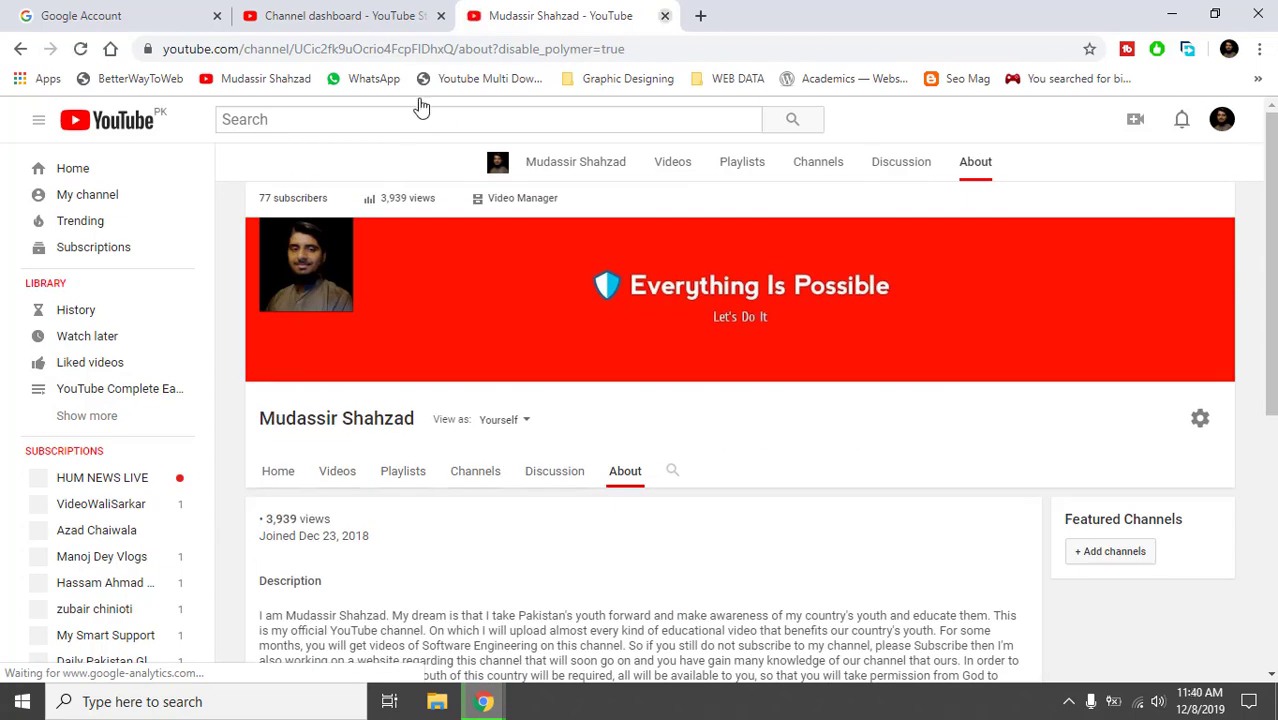
mouse_move(316, 224)
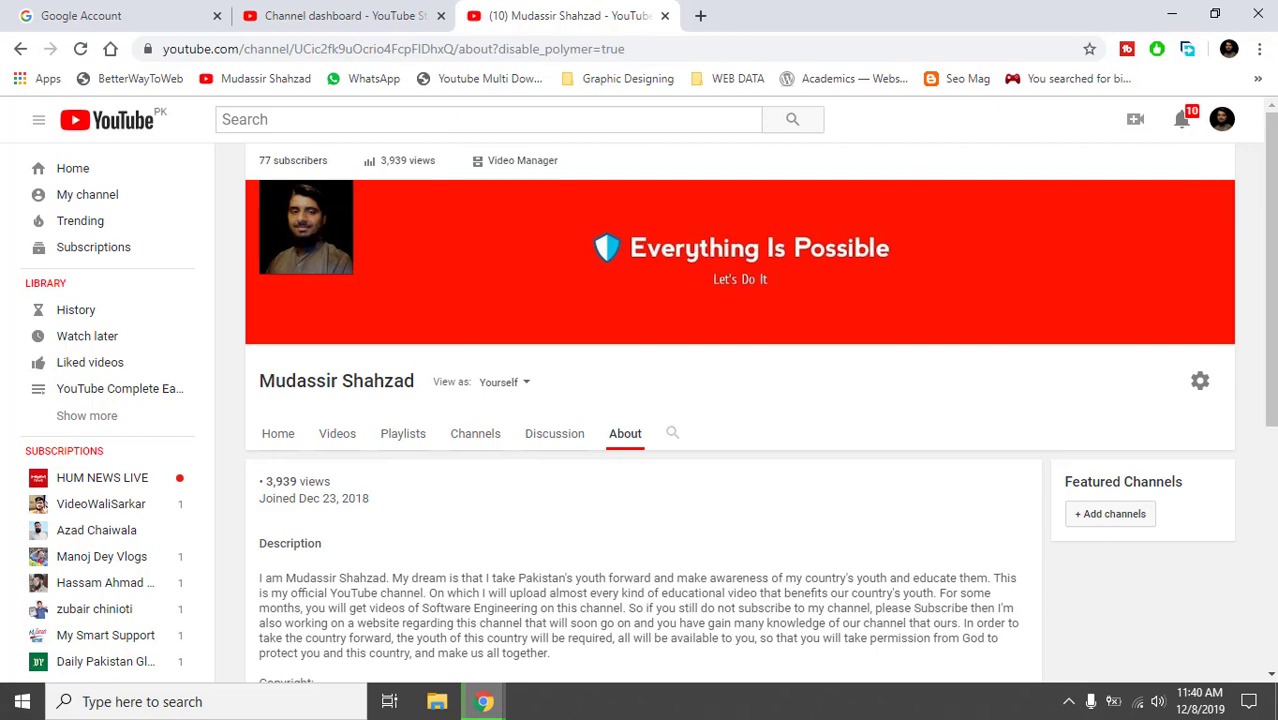
click(1274, 566)
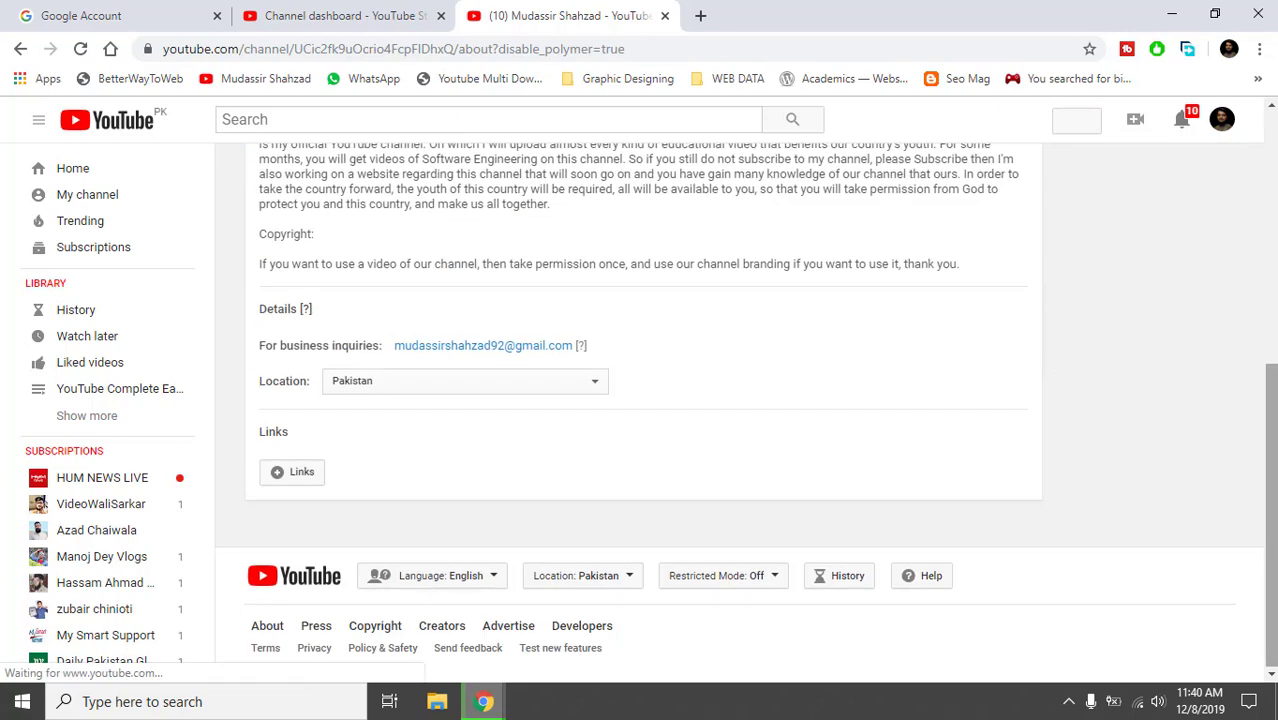
click(1274, 291)
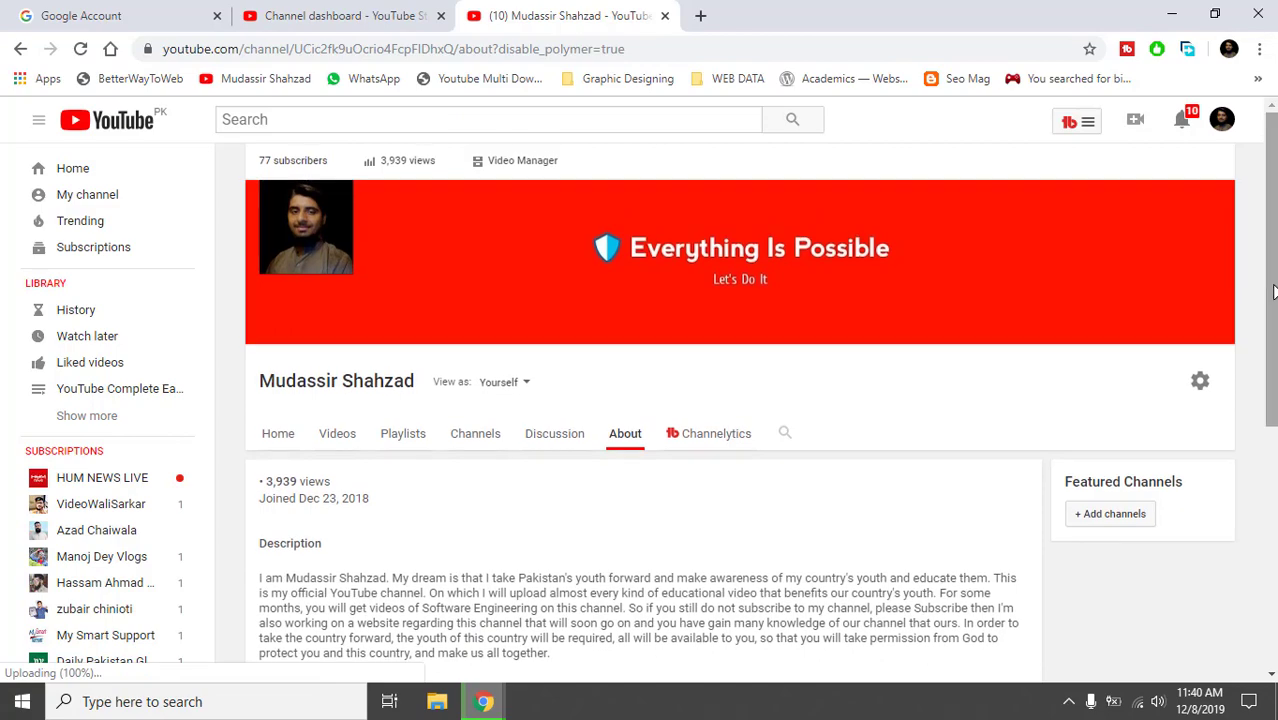
Minimize Chrome and refresh the Windows desktop.
click(1163, 12)
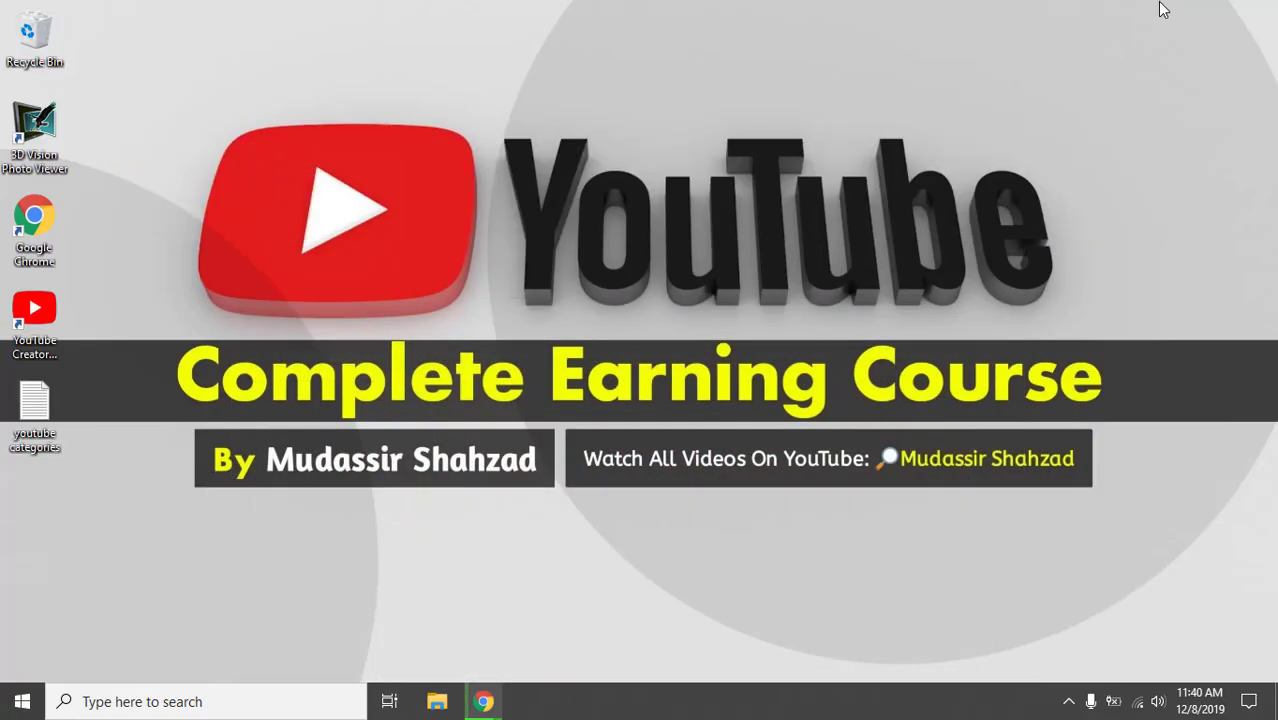
right_click(811, 218)
click(828, 269)
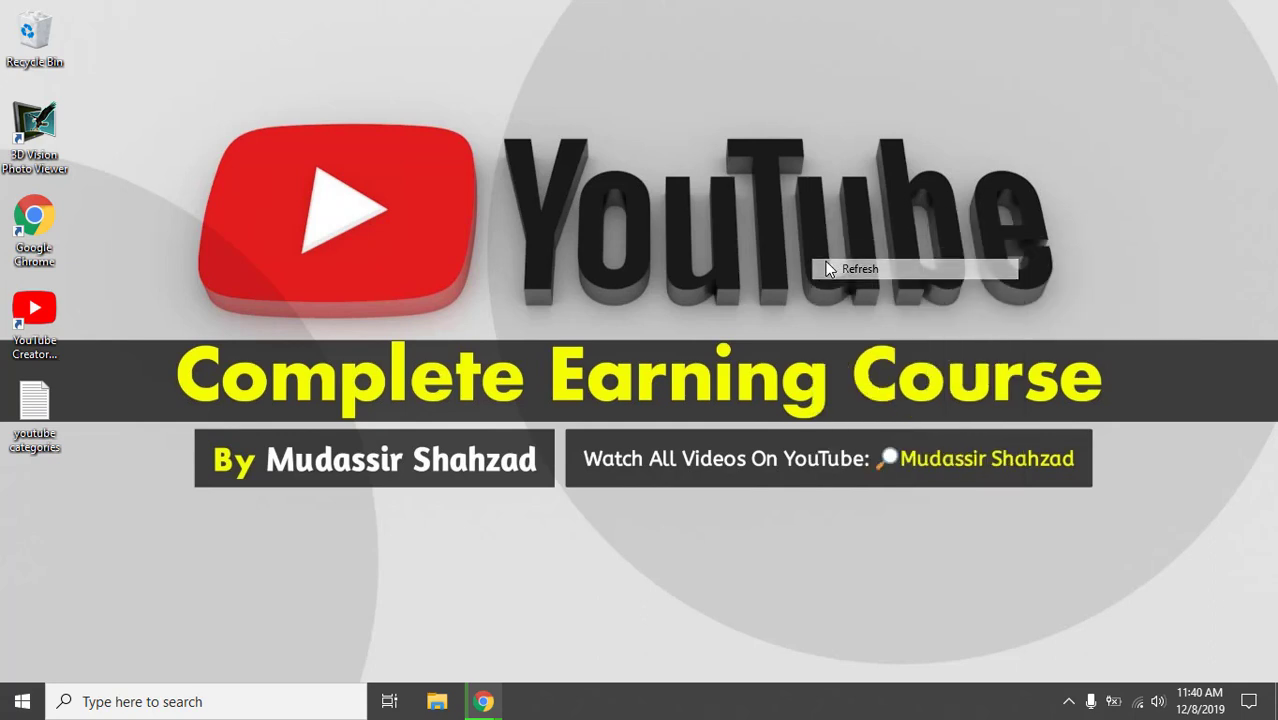